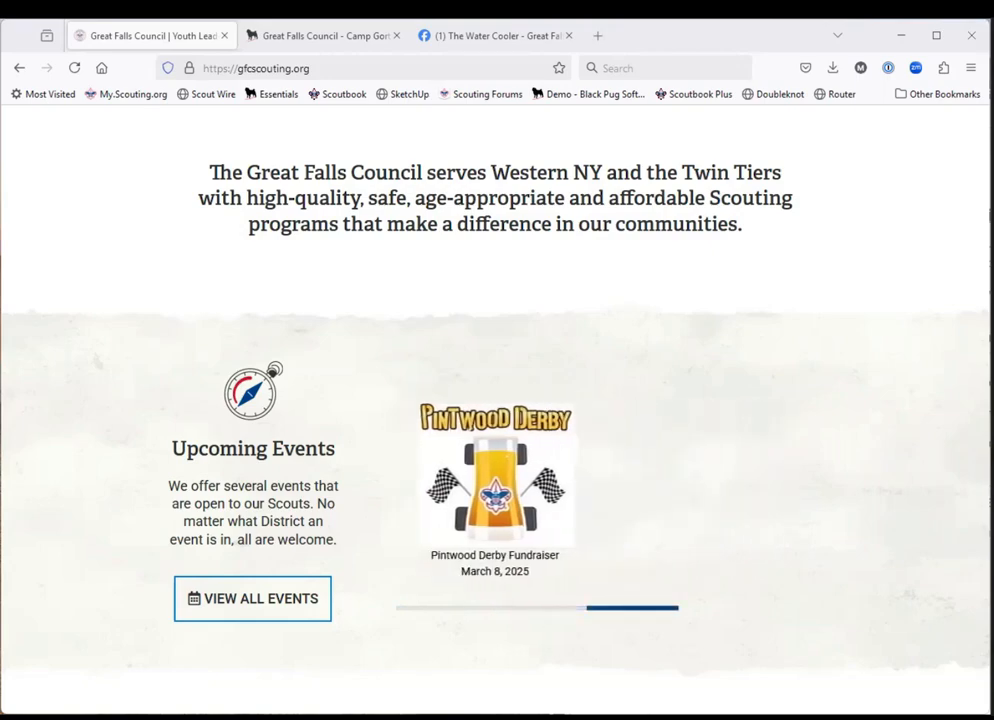
Look over the Great Falls Council home page and The Water Cooler Facebook group page.
{"action": "scroll", "coordinate": [643, 265], "scroll_direction": "up", "scroll_amount": 2}
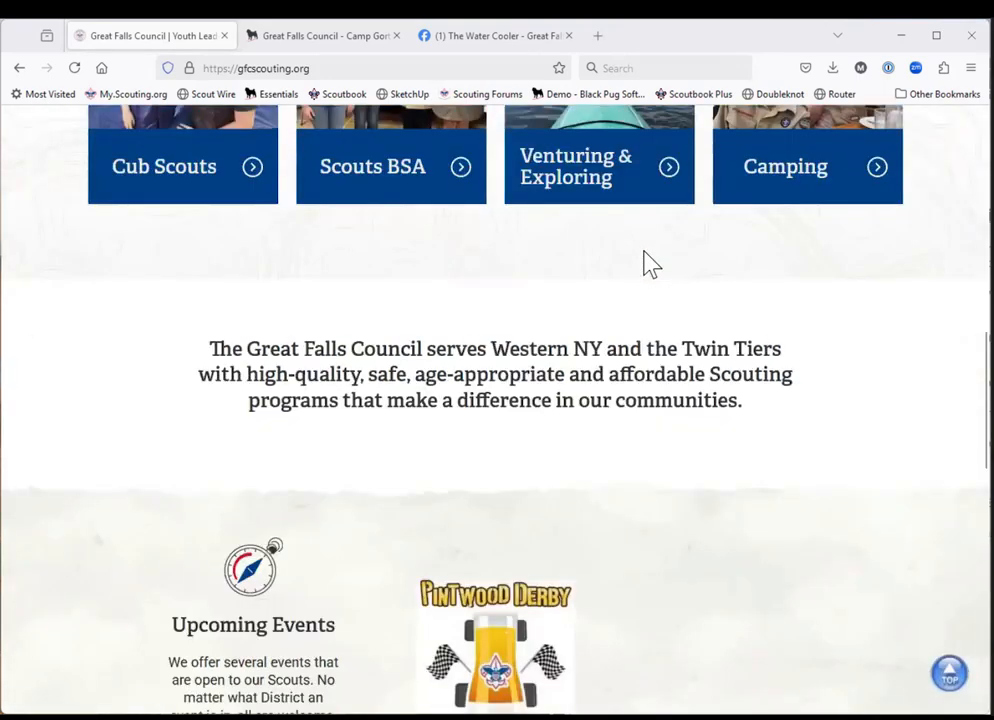
{"action": "scroll", "coordinate": [643, 265], "scroll_direction": "up", "scroll_amount": 7}
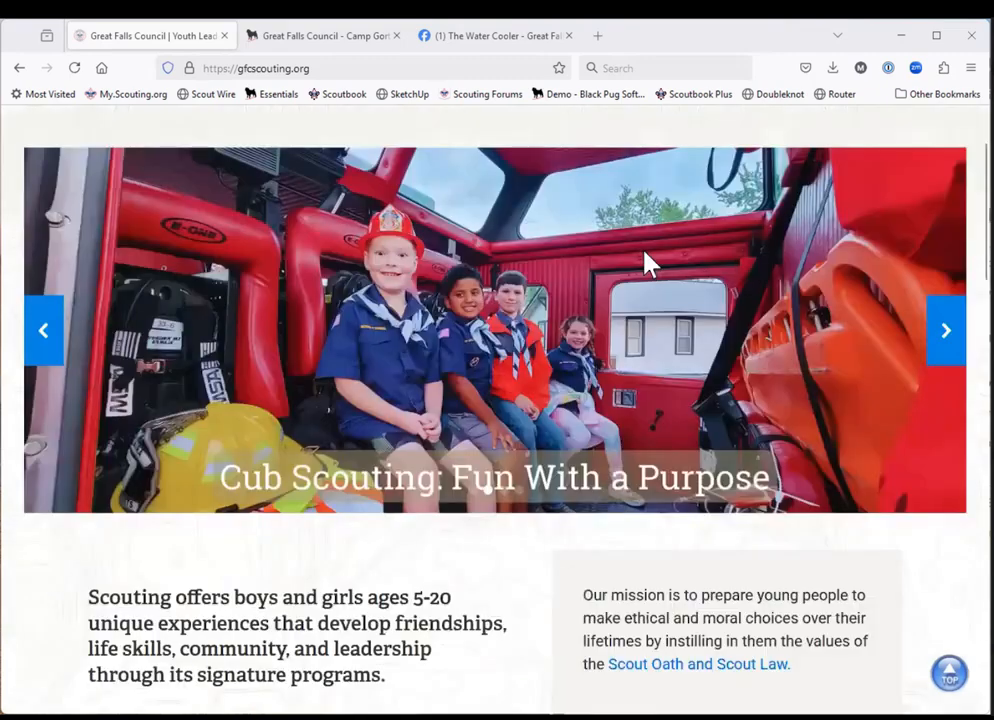
{"action": "scroll", "coordinate": [645, 263], "scroll_direction": "up", "scroll_amount": 2}
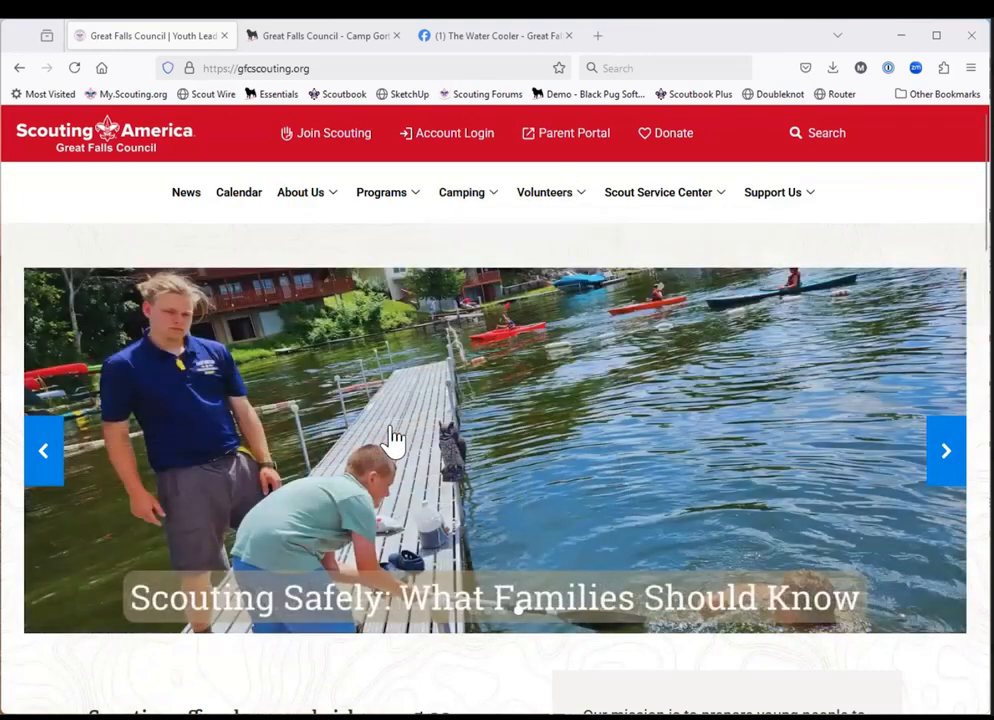
{"action": "left_click", "coordinate": [500, 40]}
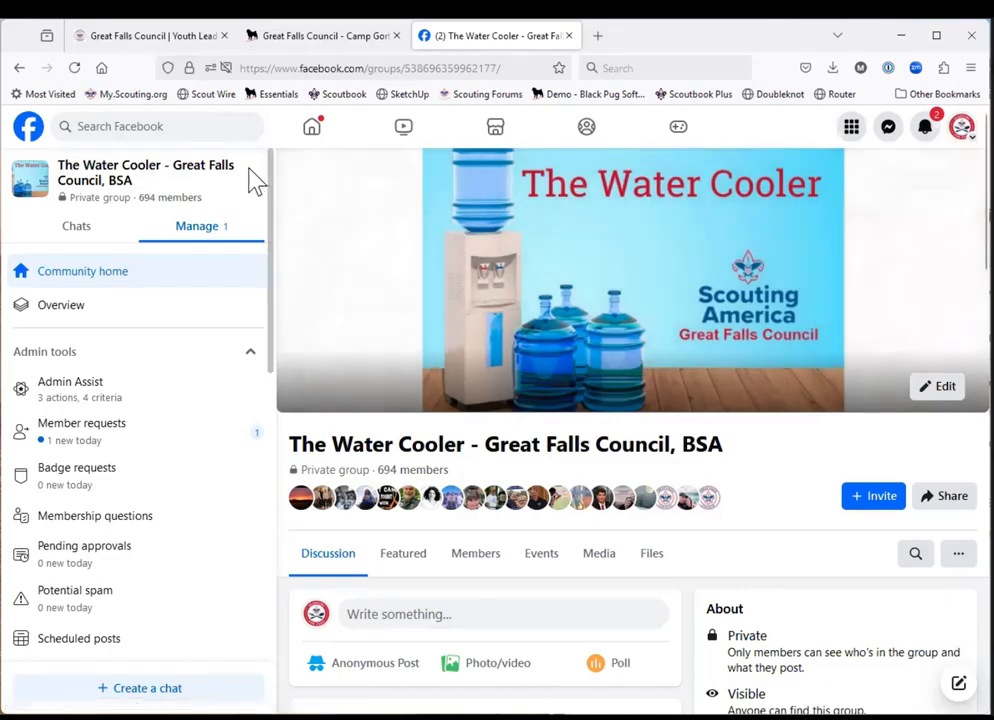
{"action": "left_click", "coordinate": [174, 55]}
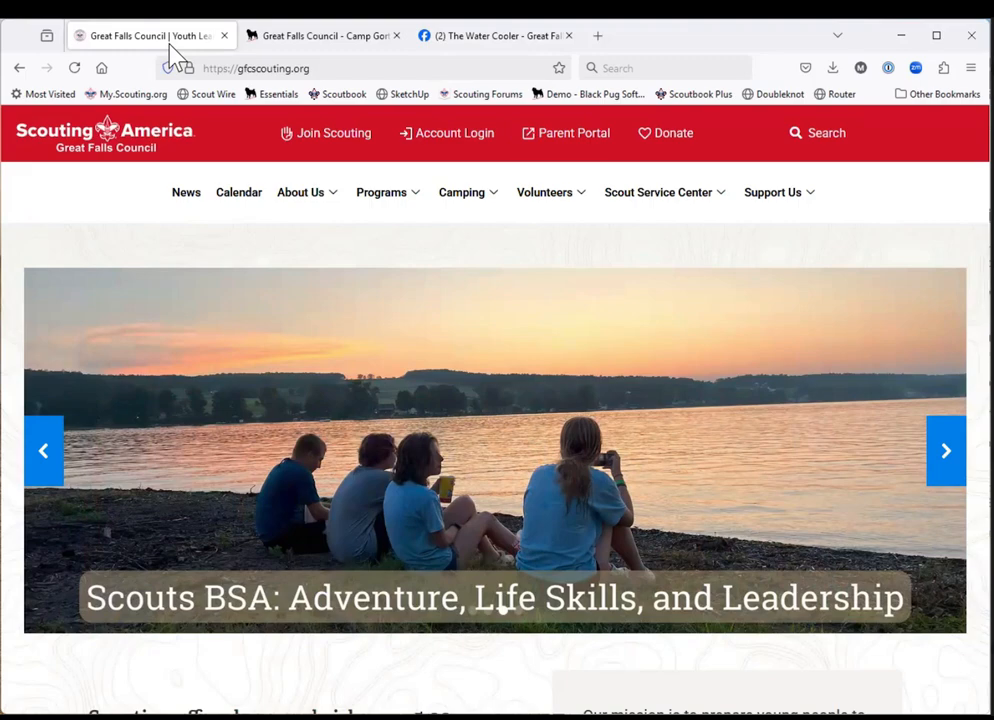
Review the Camp Gorton 2025 Scouts BSA Resident Camp event page, including its sessions, registration timeline and attachments.
{"action": "left_click", "coordinate": [310, 40]}
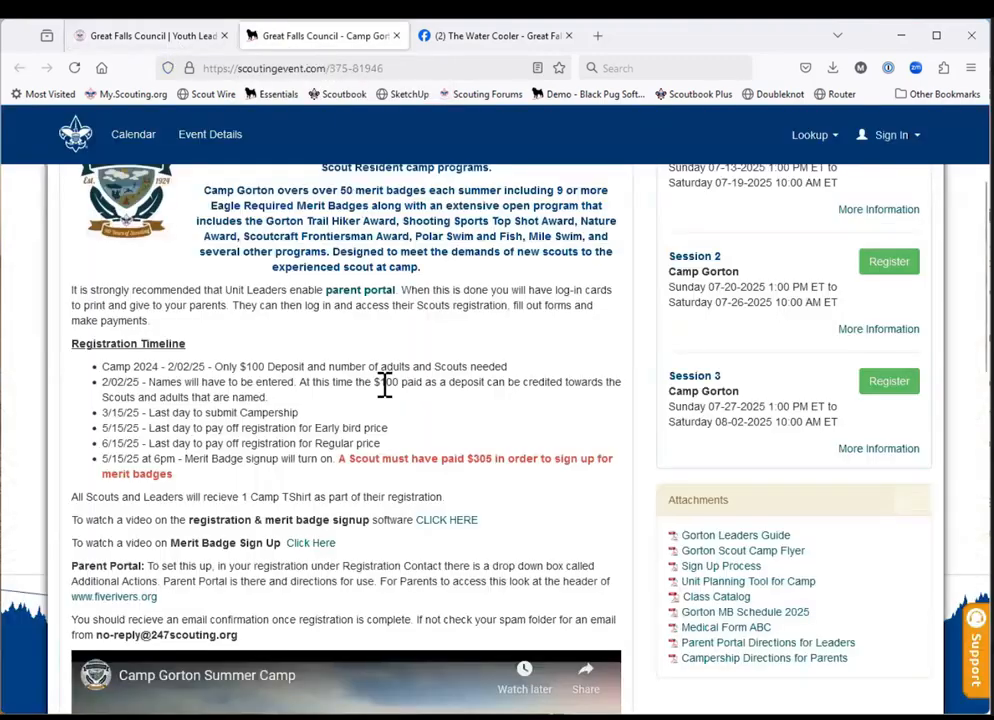
{"action": "scroll", "coordinate": [577, 410], "scroll_direction": "up", "scroll_amount": 3}
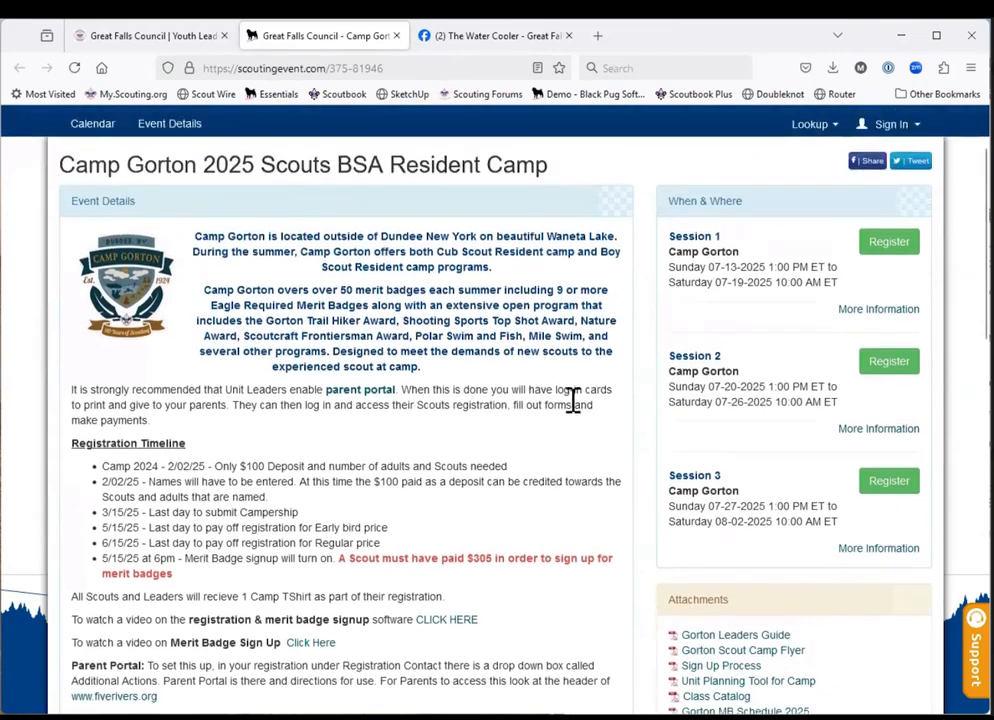
{"action": "scroll", "coordinate": [577, 410], "scroll_direction": "down", "scroll_amount": 4}
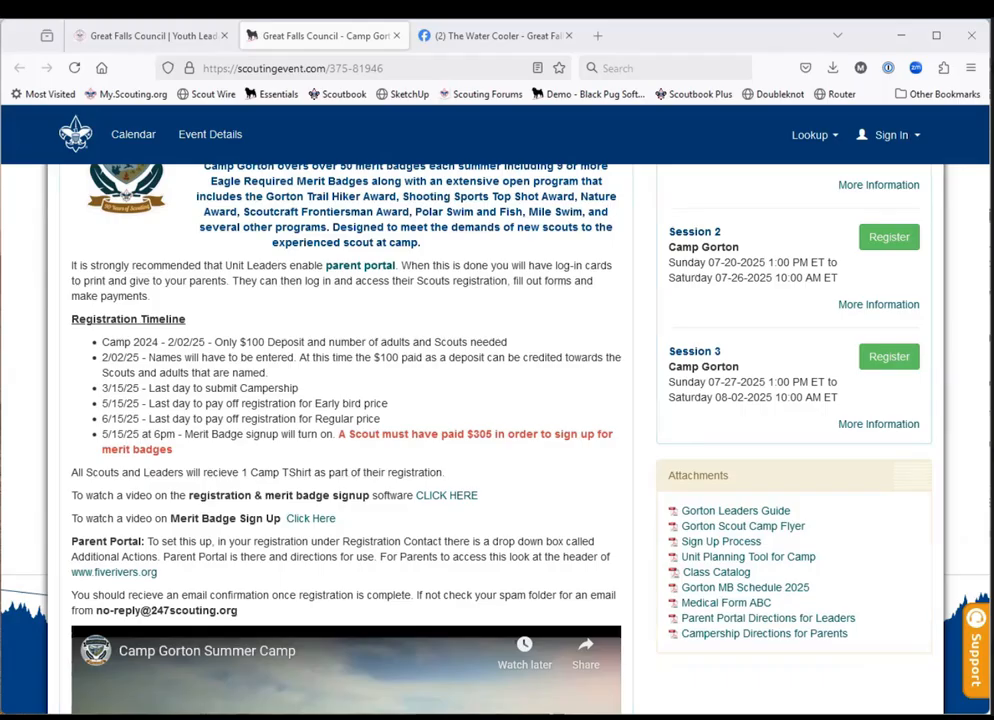
Switch to the Unit_Planning_Tool_for_Camp PDF and examine its guide and the summer camp unit roster form.
{"action": "key", "text": "alt+Tab"}
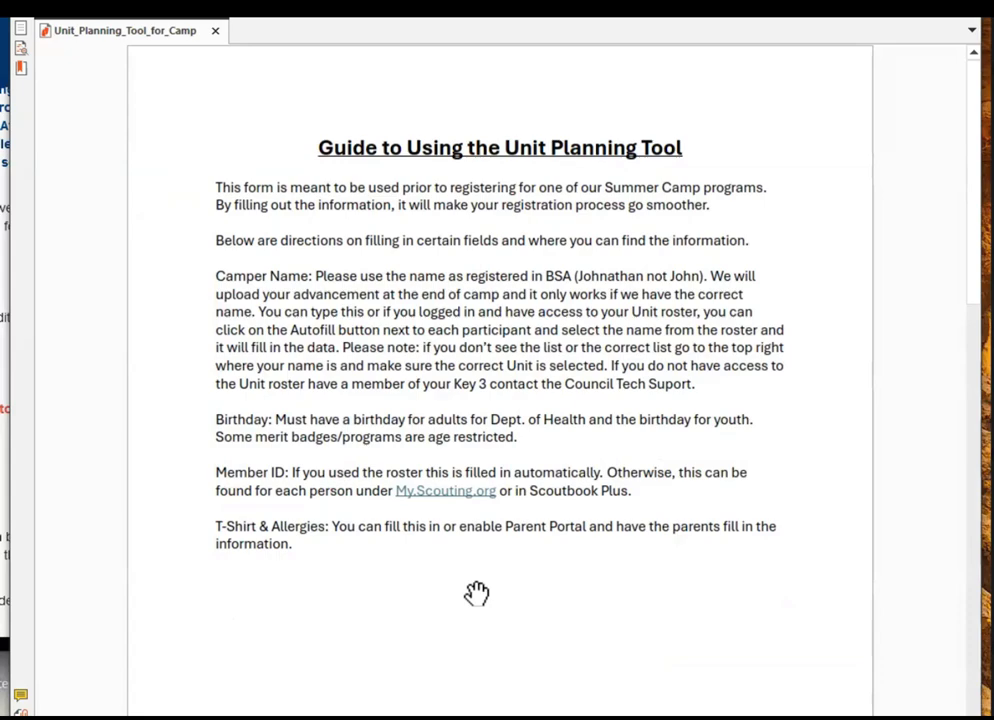
{"action": "scroll", "coordinate": [476, 593], "scroll_direction": "down", "scroll_amount": 8}
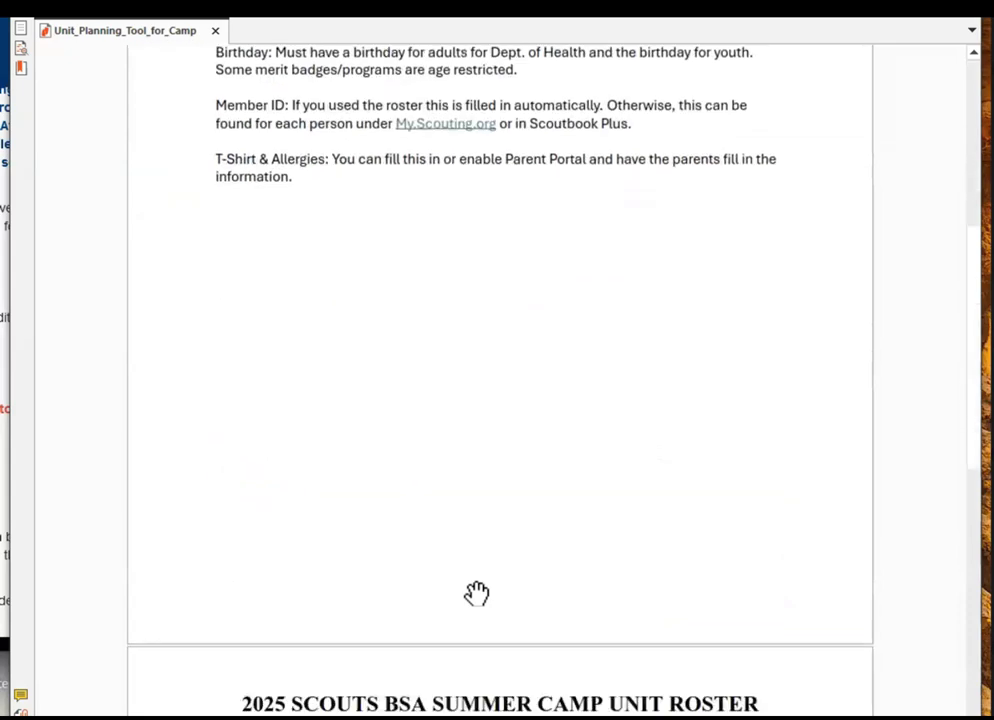
{"action": "scroll", "coordinate": [476, 593], "scroll_direction": "down", "scroll_amount": 8}
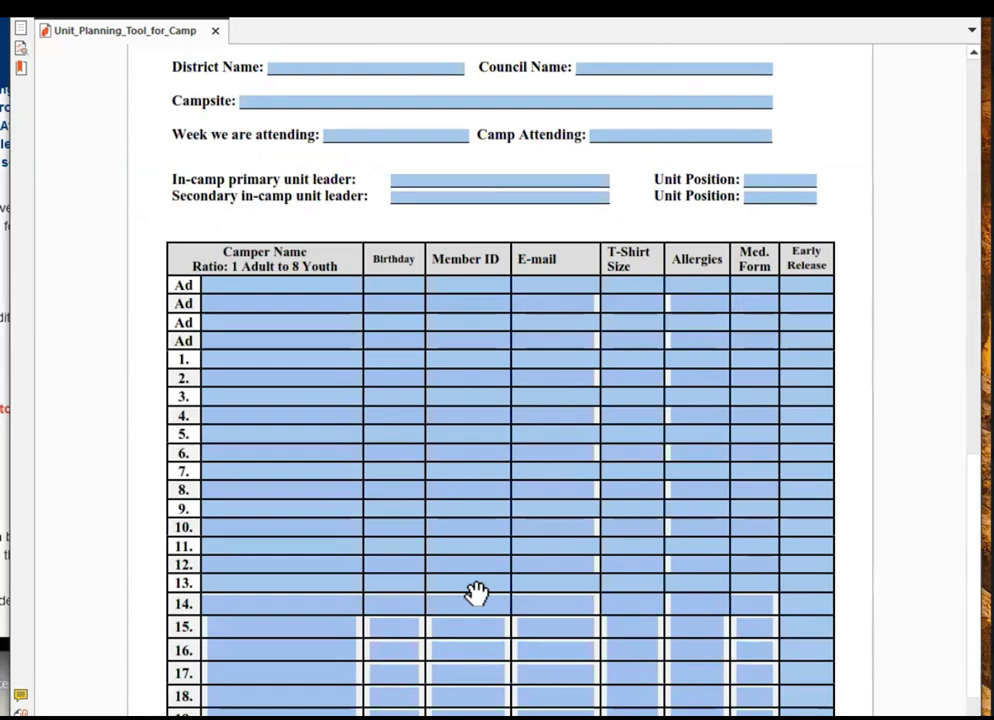
{"action": "scroll", "coordinate": [476, 593], "scroll_direction": "up", "scroll_amount": 3}
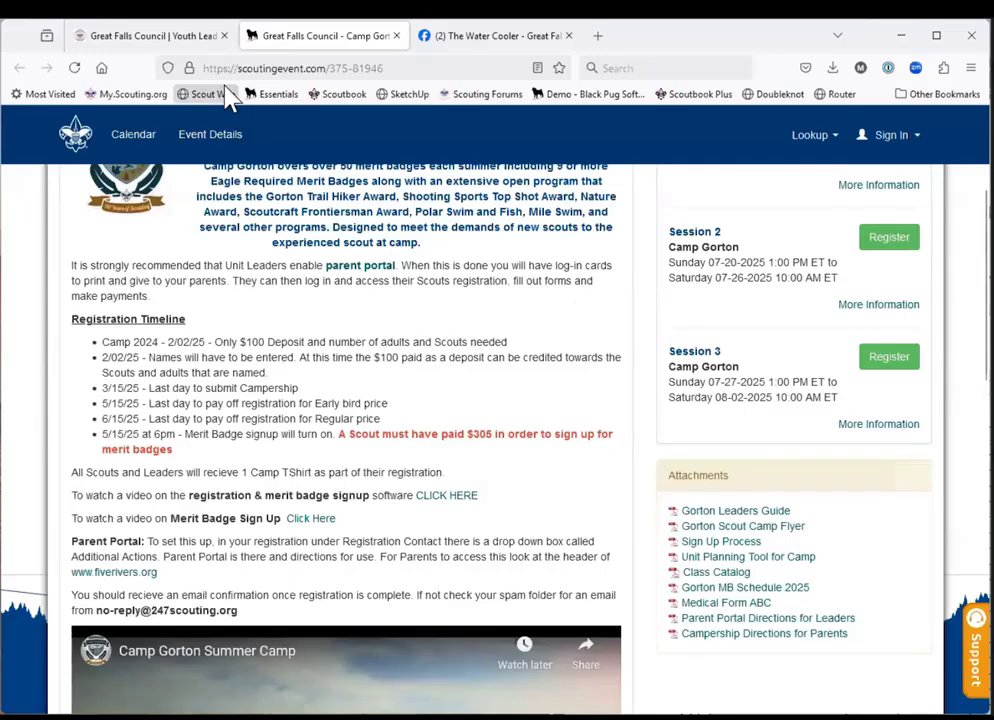
Switch back to the Great Falls Council website in the browser and open its account login page.
{"action": "left_click", "coordinate": [167, 40]}
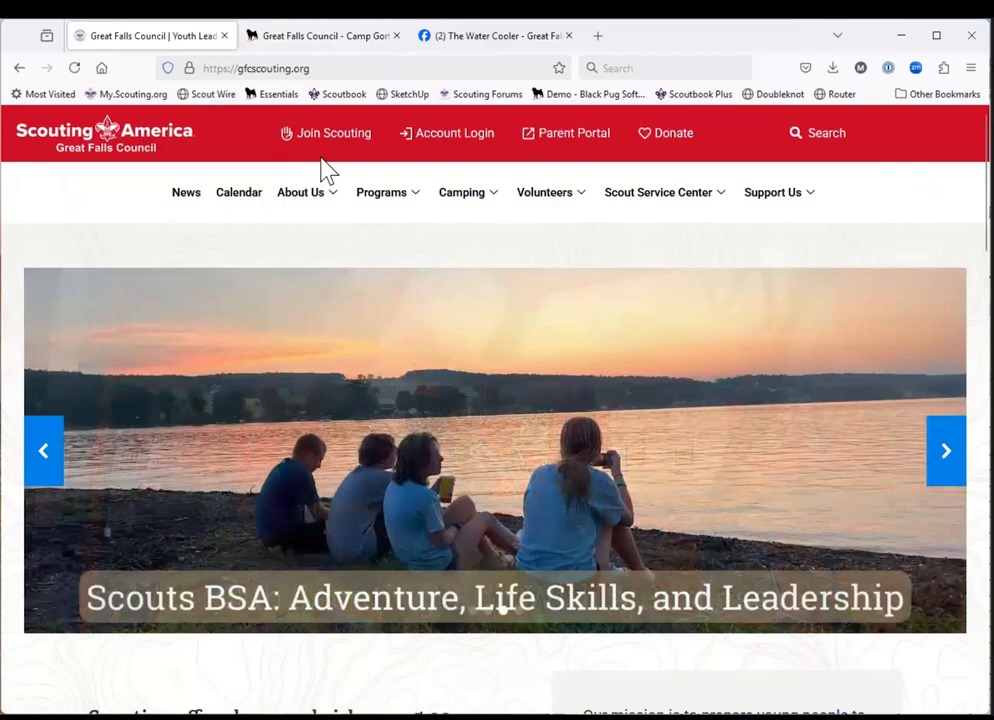
{"action": "mouse_move", "coordinate": [388, 192]}
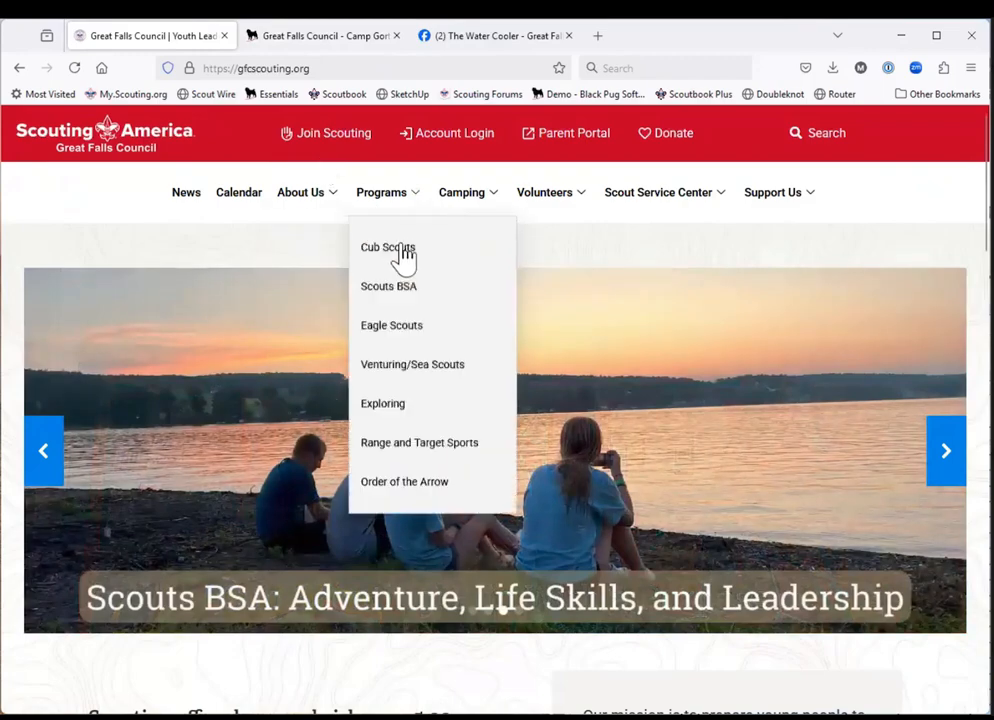
{"action": "mouse_move", "coordinate": [462, 222]}
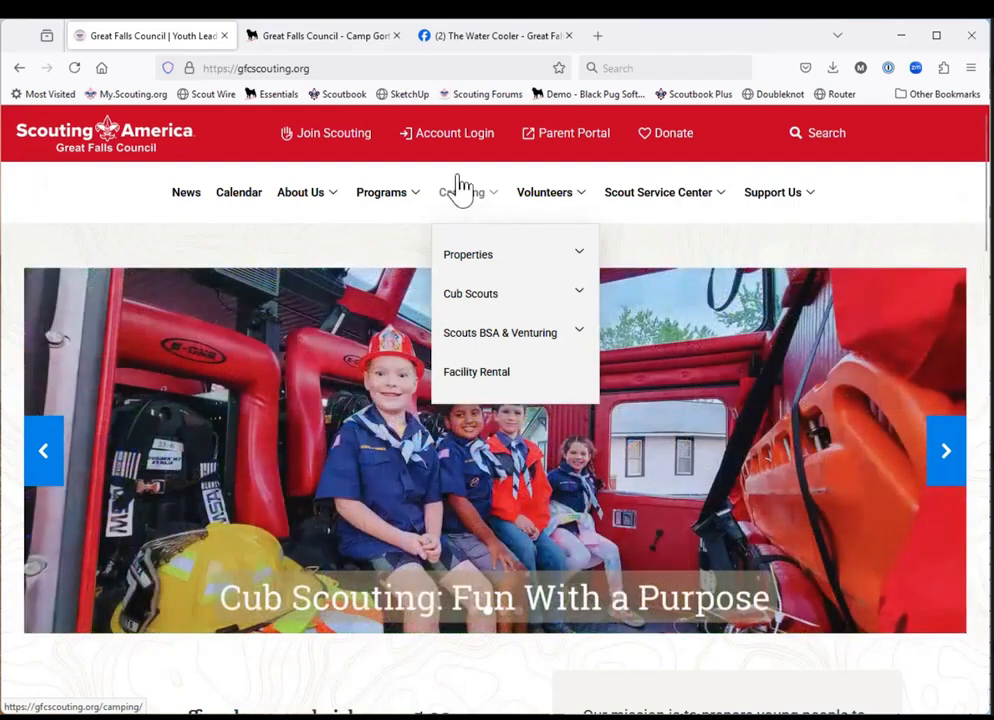
{"action": "mouse_move", "coordinate": [268, 182]}
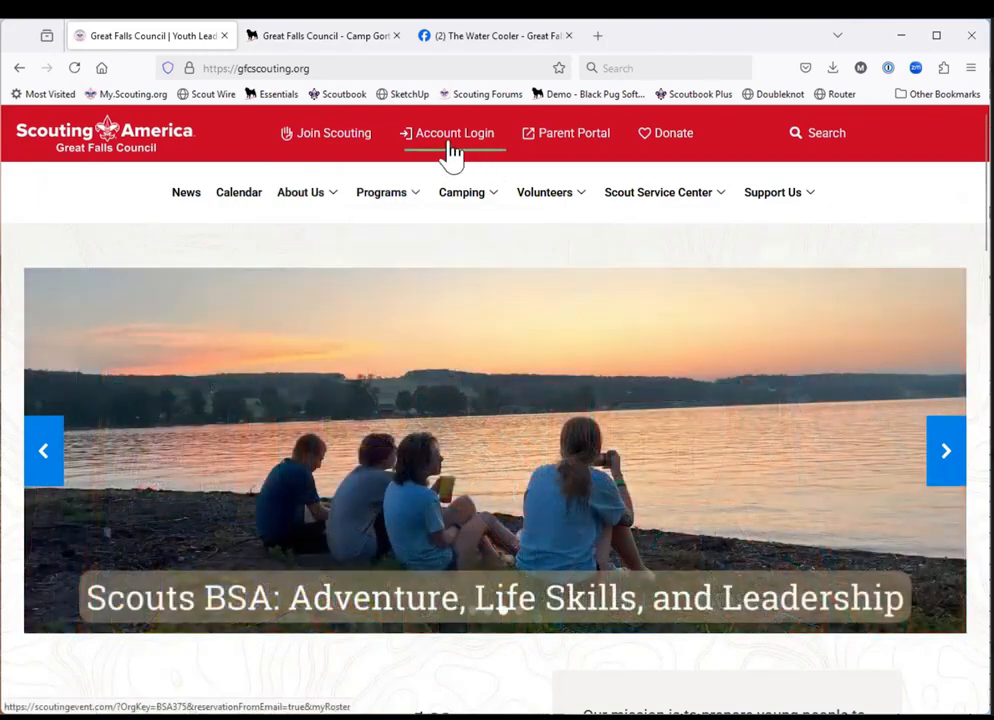
{"action": "left_click", "coordinate": [452, 140]}
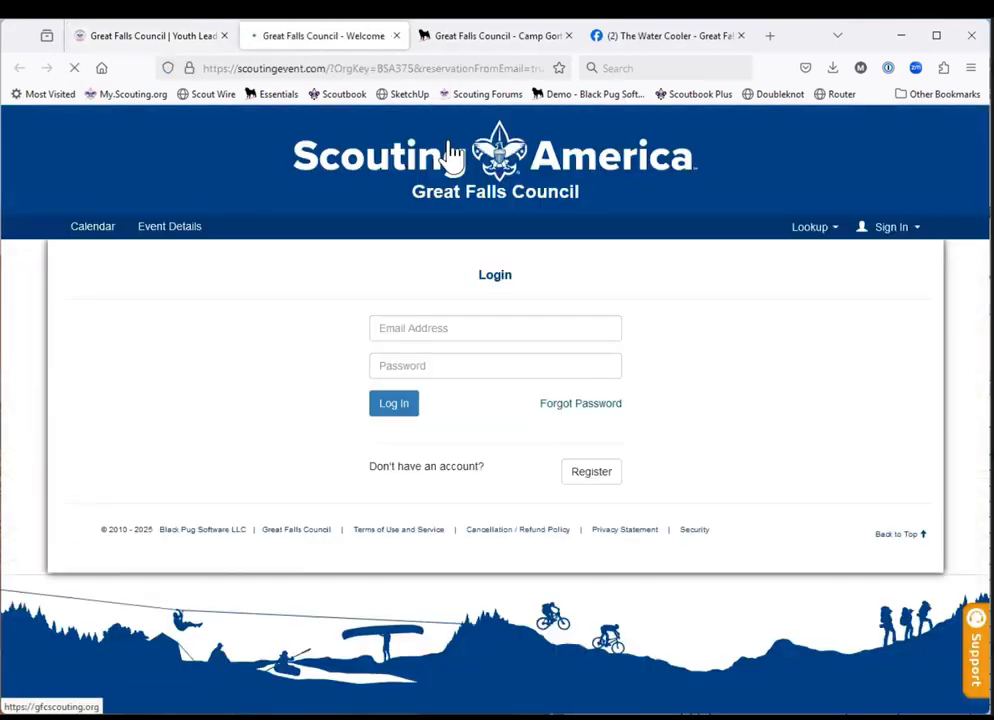
Log in to the council account using the saved Scoutingevent e-mail address and password.
{"action": "left_click", "coordinate": [594, 333]}
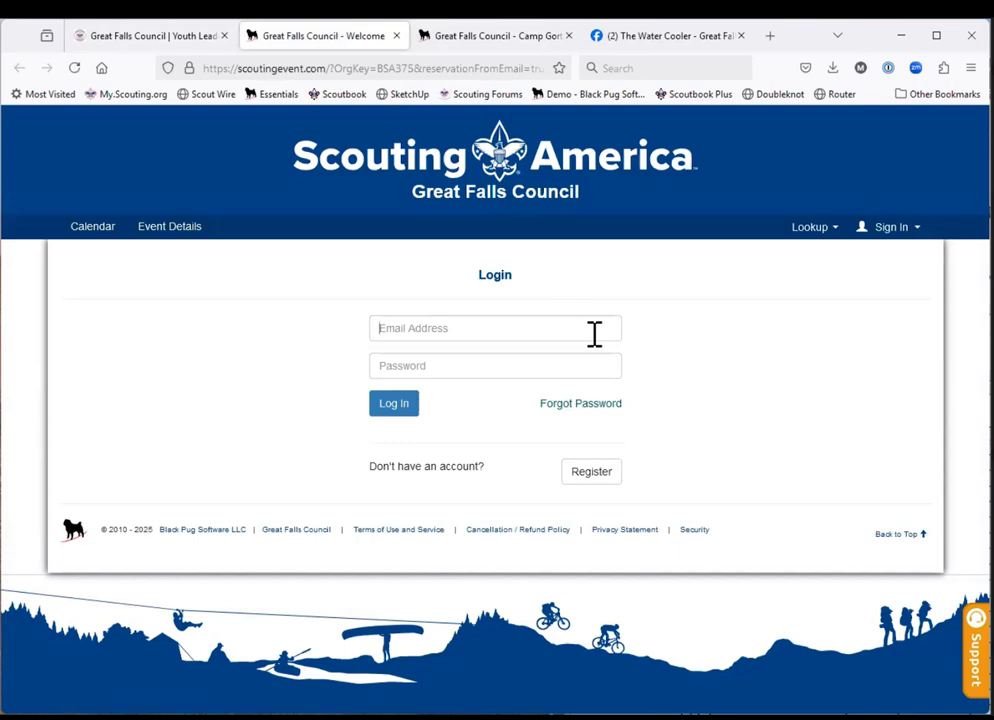
{"action": "left_click", "coordinate": [594, 333]}
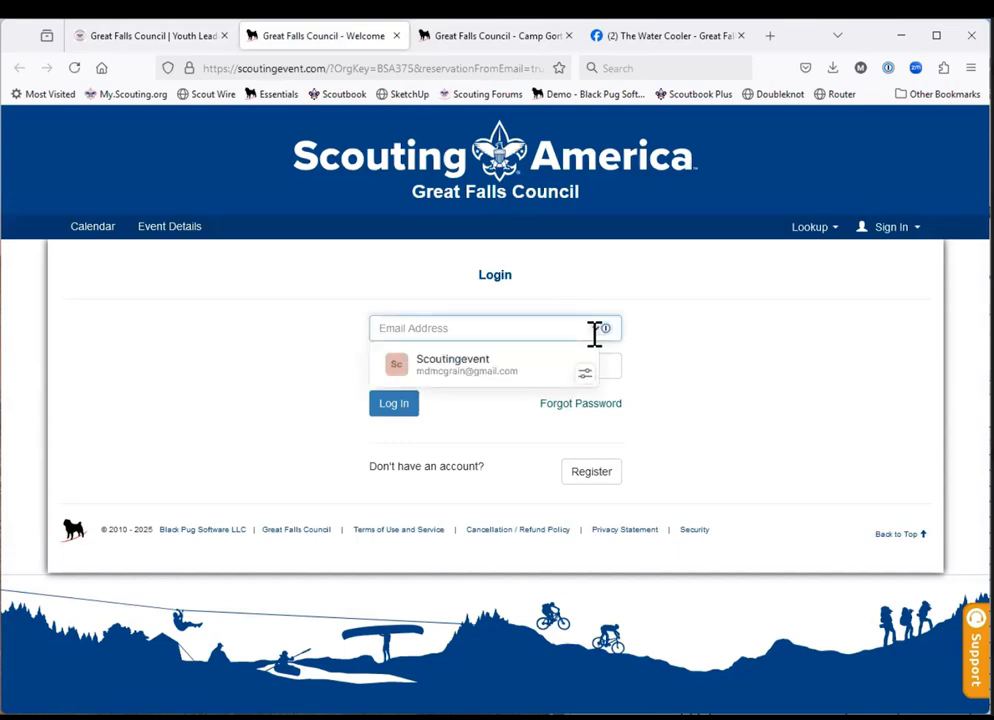
{"action": "left_click", "coordinate": [522, 388]}
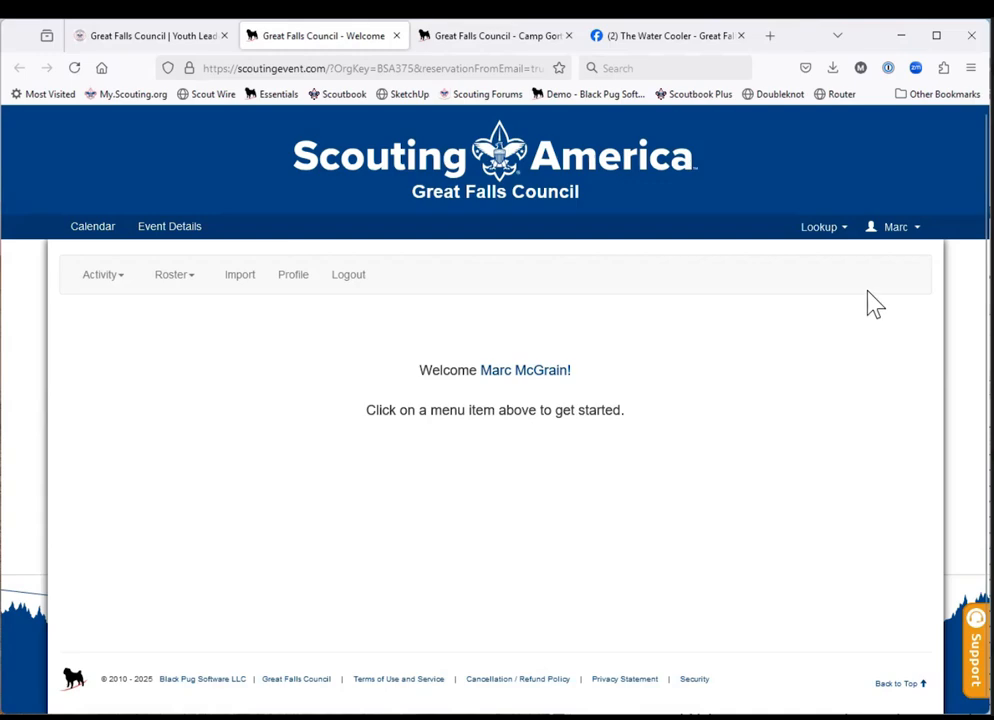
Switch the account's selected roster to BH Troop 84 B.
{"action": "left_click", "coordinate": [899, 230]}
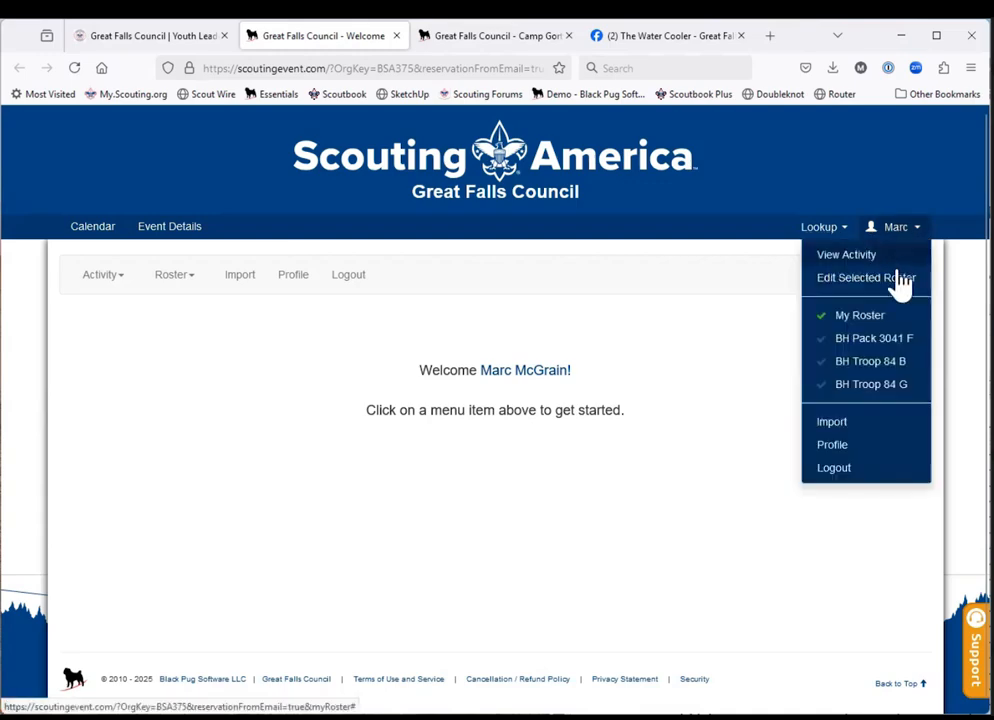
{"action": "left_click", "coordinate": [889, 366]}
{"action": "left_click", "coordinate": [760, 372]}
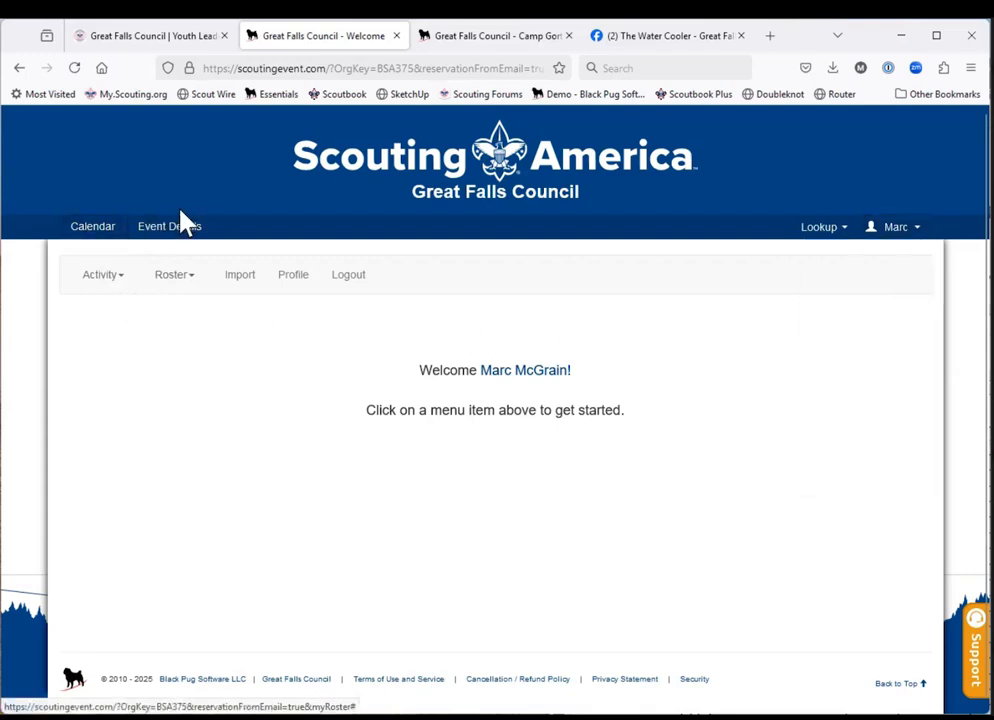
Open the BH Troop 84 B activity history and view its registration for Camp Gorton 2025 Scouts BSA Resident Camp, Session 3.
{"action": "left_click", "coordinate": [111, 287]}
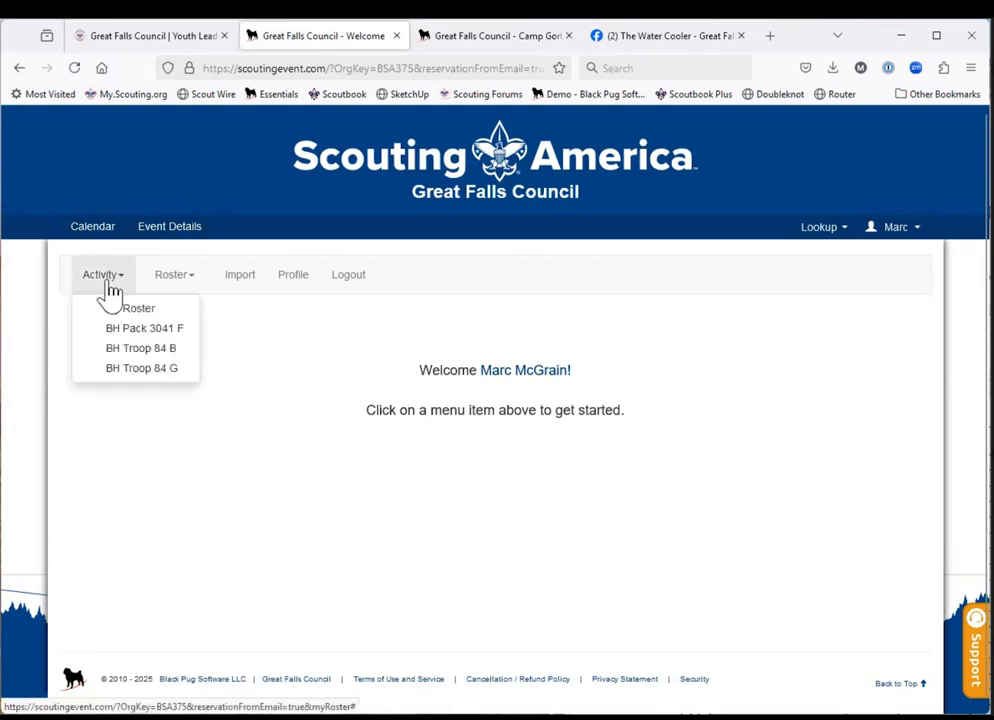
{"action": "left_click", "coordinate": [121, 350]}
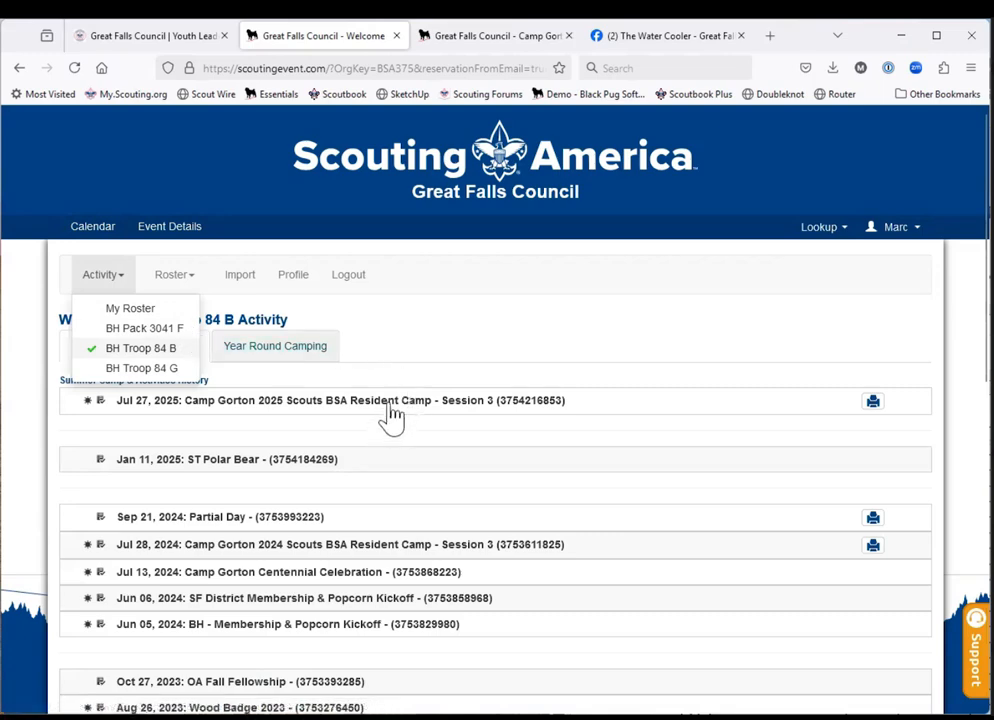
{"action": "left_click", "coordinate": [419, 350]}
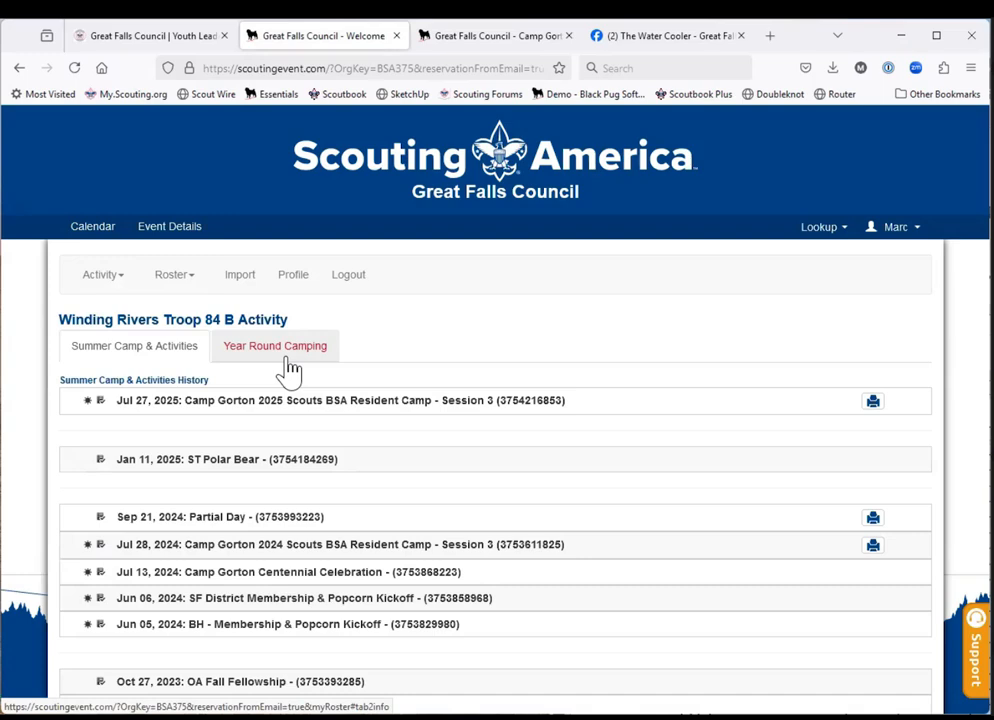
{"action": "left_click", "coordinate": [248, 403]}
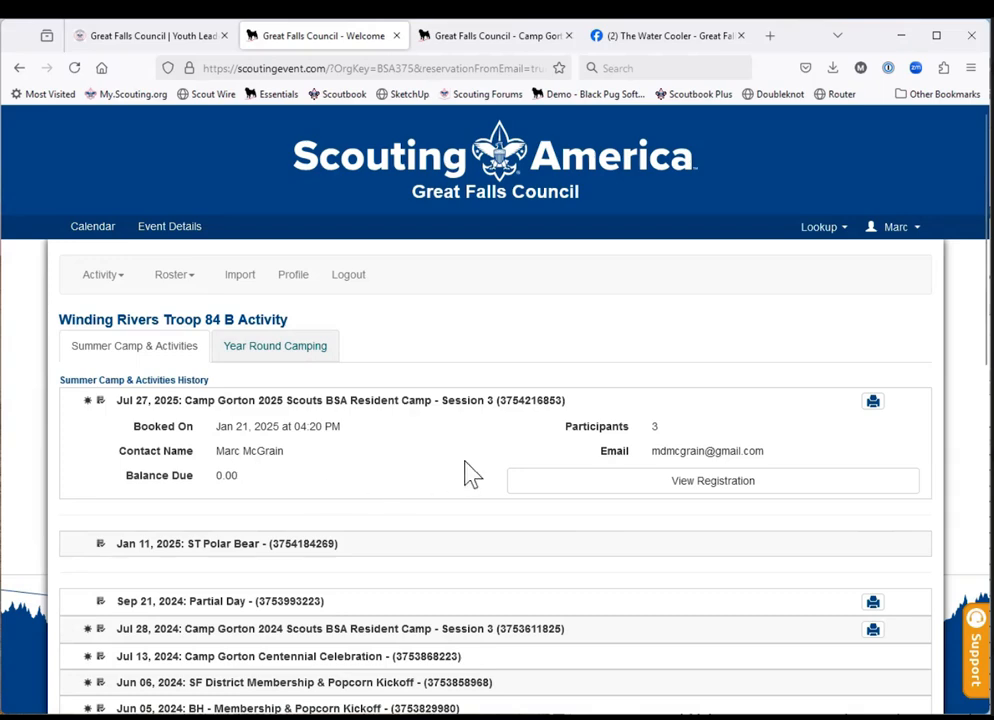
{"action": "left_click", "coordinate": [649, 490]}
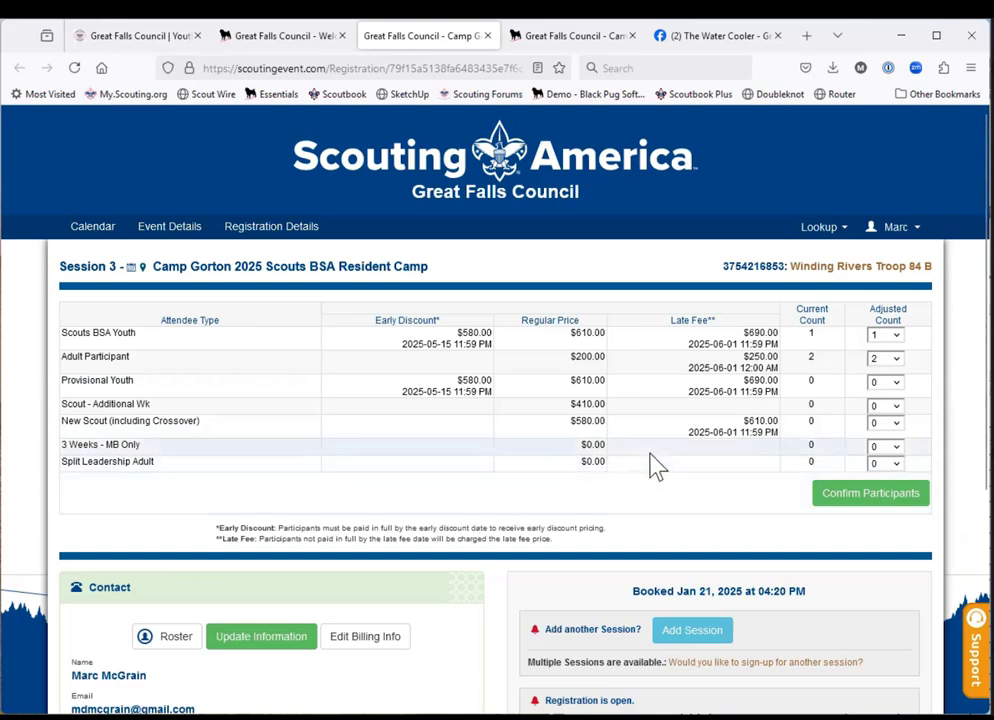
Set the adjusted count of Scouts BSA Youth to 3 and confirm the participants.
{"action": "left_click", "coordinate": [899, 336]}
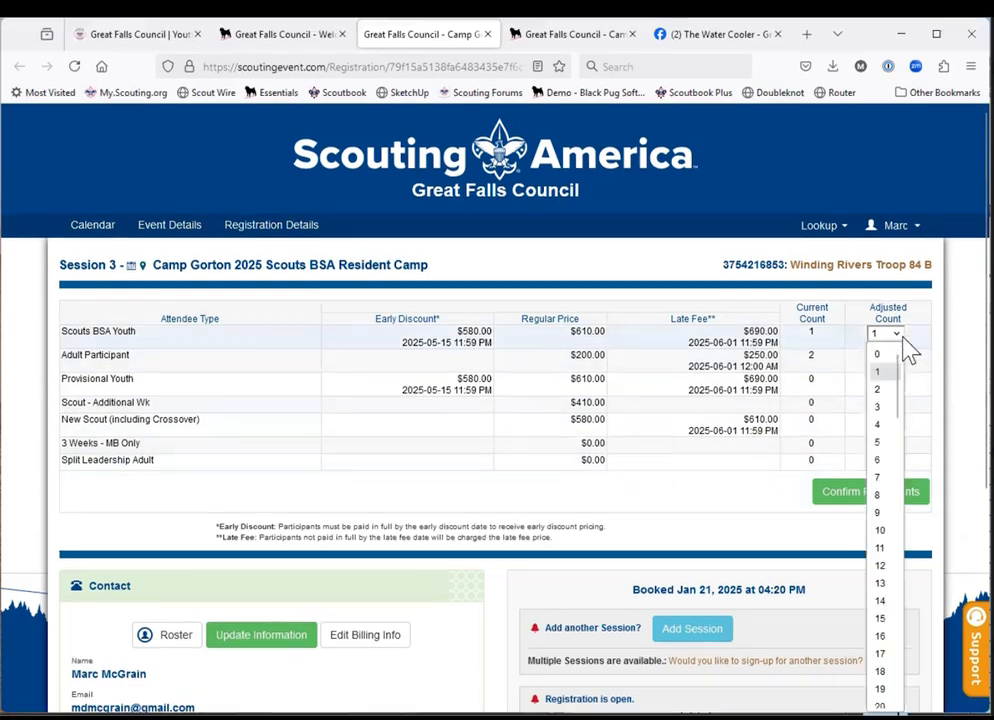
{"action": "left_click", "coordinate": [879, 410]}
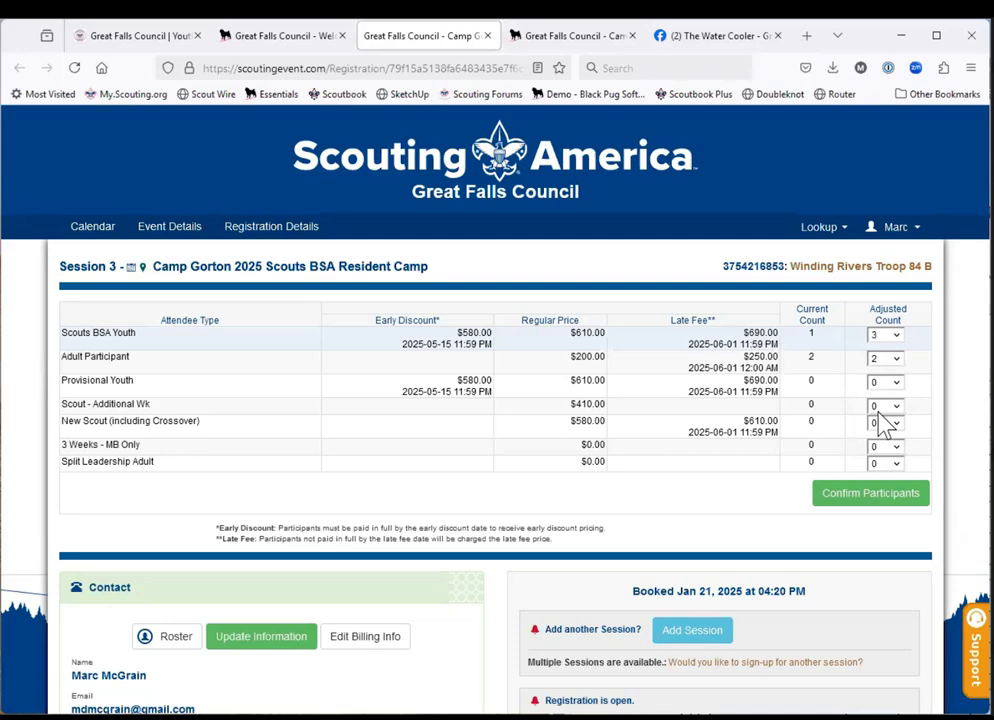
{"action": "left_click", "coordinate": [897, 337]}
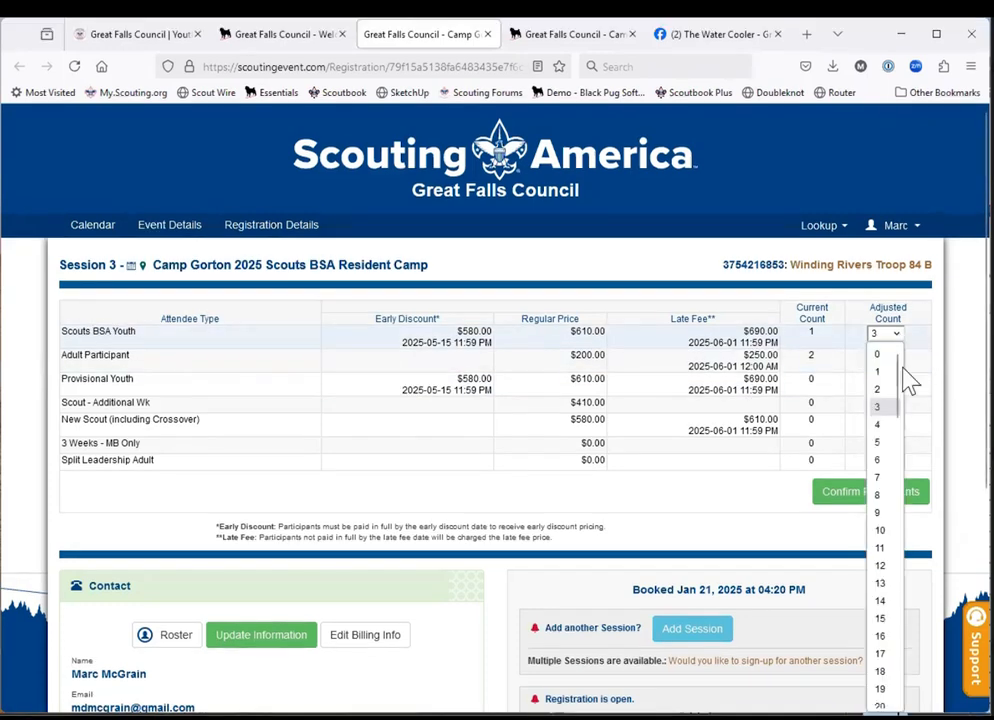
{"action": "left_click", "coordinate": [877, 404]}
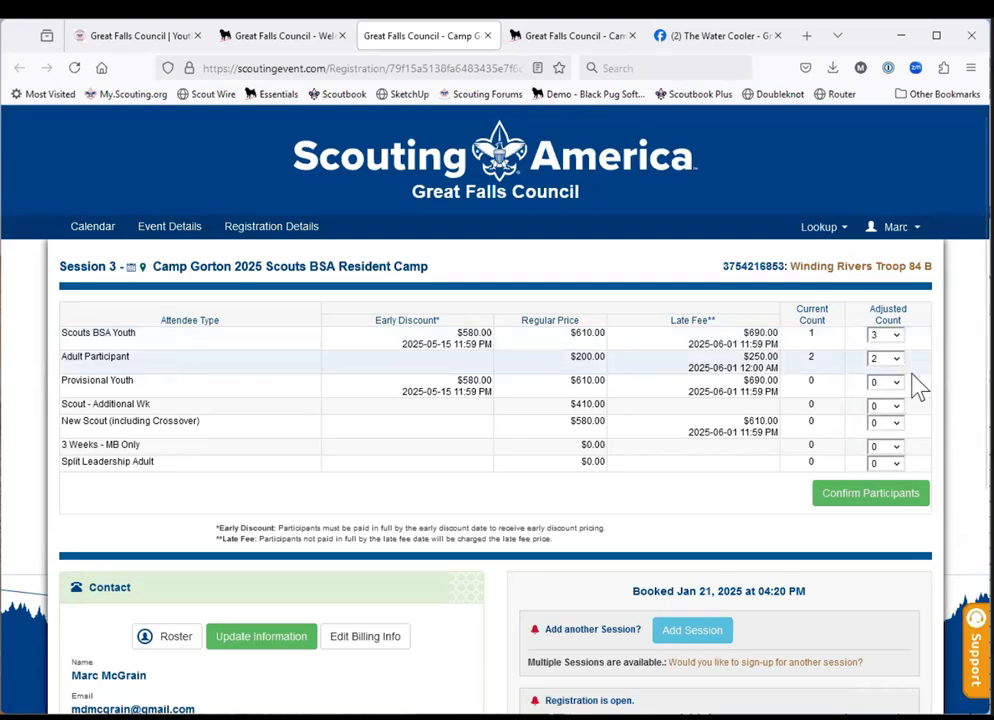
{"action": "scroll", "coordinate": [837, 559], "scroll_direction": "down", "scroll_amount": 1}
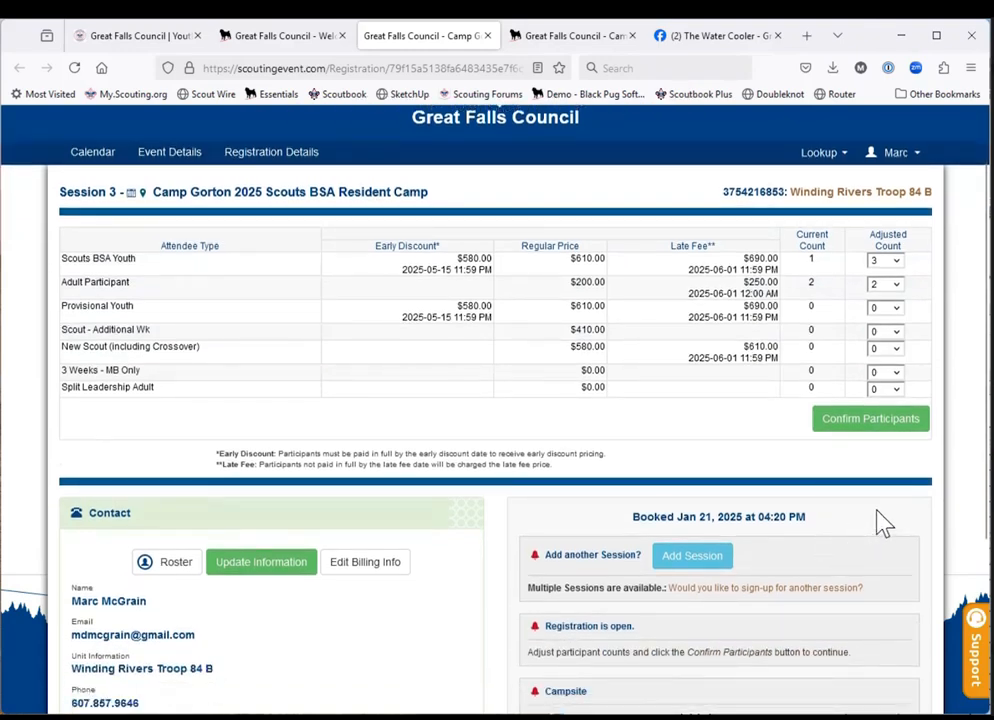
{"action": "left_click", "coordinate": [872, 422]}
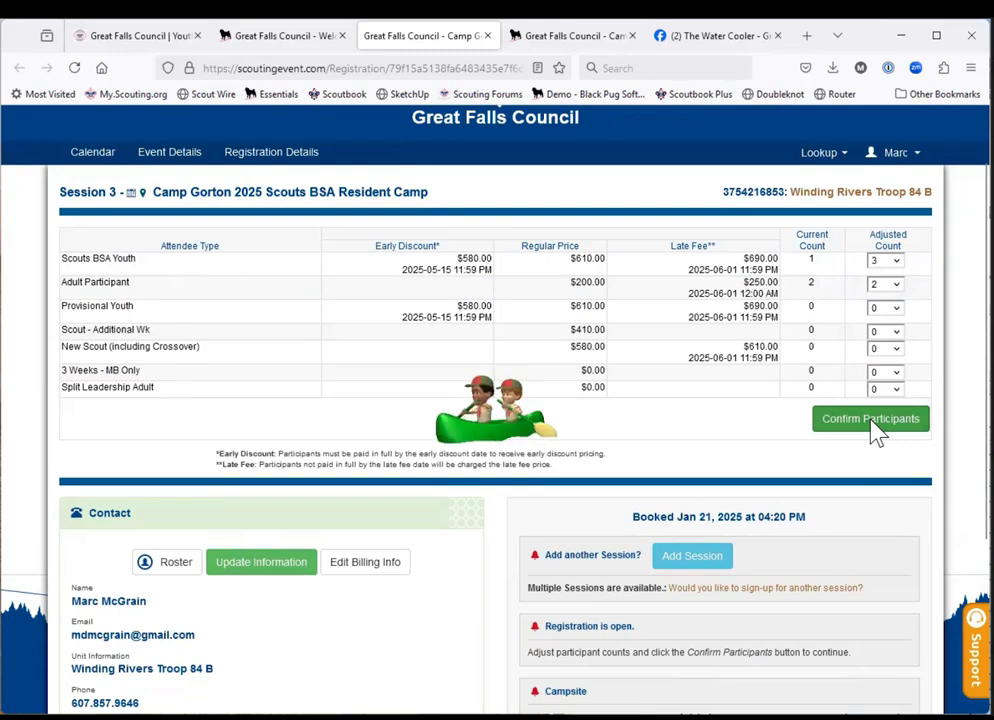
Review the registration's financial summary and payment options.
{"action": "scroll", "coordinate": [877, 432], "scroll_direction": "down", "scroll_amount": 2}
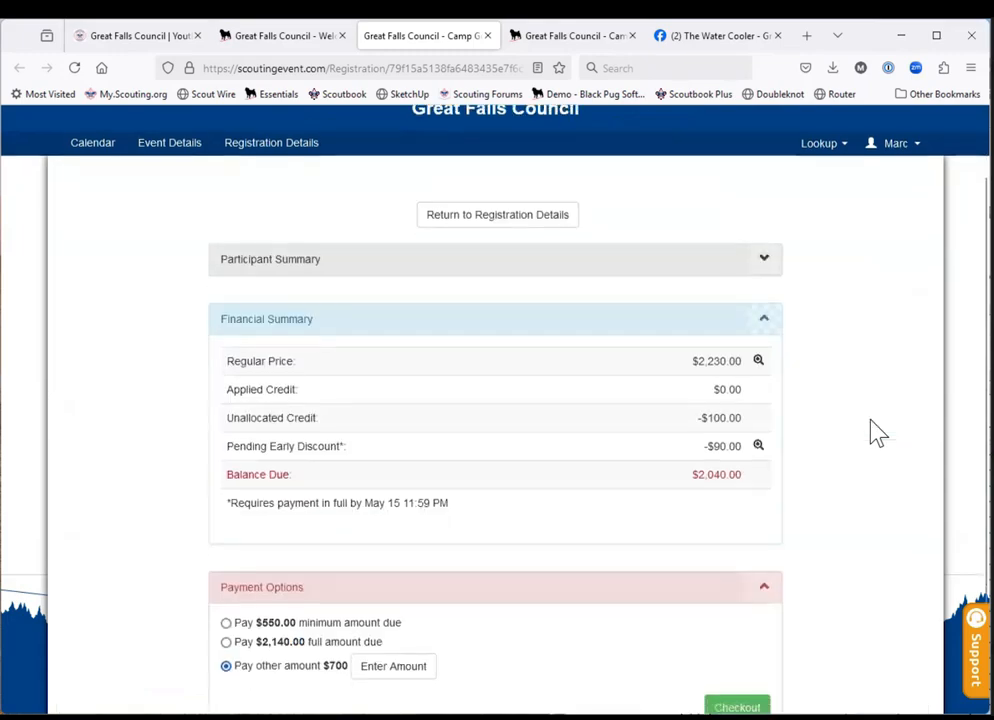
{"action": "scroll", "coordinate": [877, 432], "scroll_direction": "up", "scroll_amount": 3}
{"action": "scroll", "coordinate": [877, 432], "scroll_direction": "down", "scroll_amount": 1}
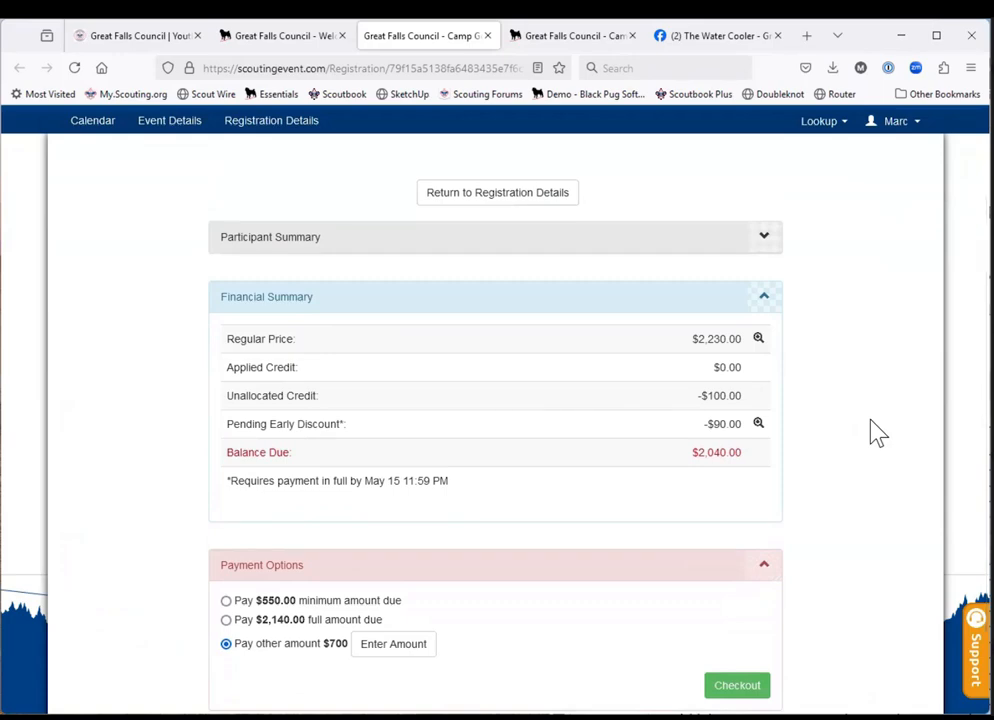
Return to the registration details and review the contact information, campsite assignment and session notices.
{"action": "left_click", "coordinate": [449, 195]}
{"action": "scroll", "coordinate": [388, 421], "scroll_direction": "down", "scroll_amount": 2}
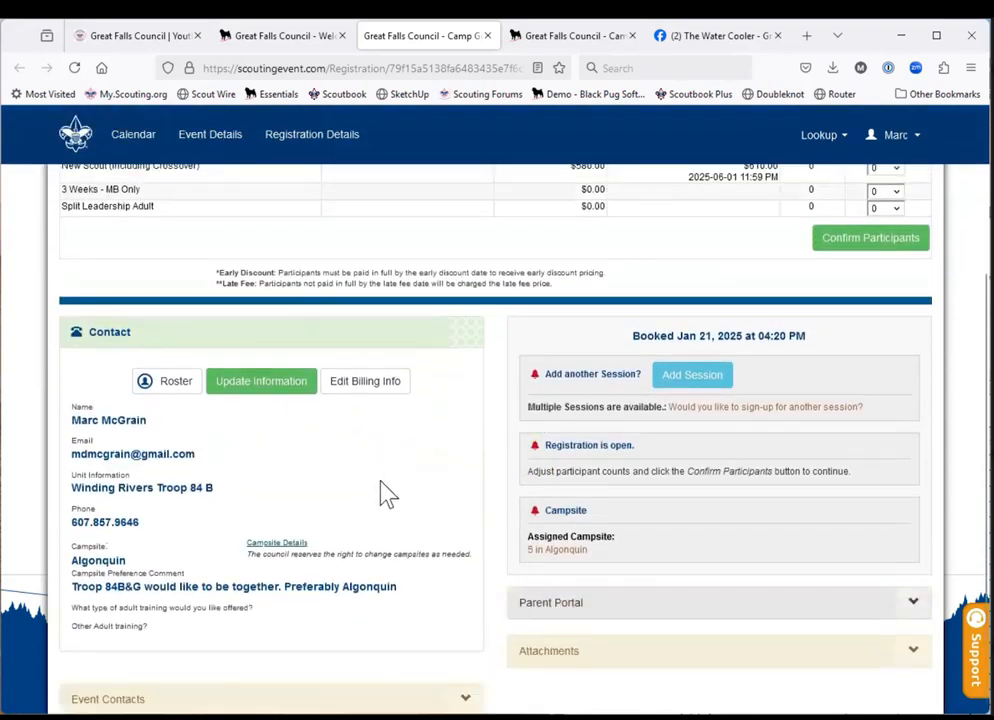
{"action": "scroll", "coordinate": [388, 494], "scroll_direction": "down", "scroll_amount": 2}
{"action": "scroll", "coordinate": [382, 482], "scroll_direction": "up", "scroll_amount": 1}
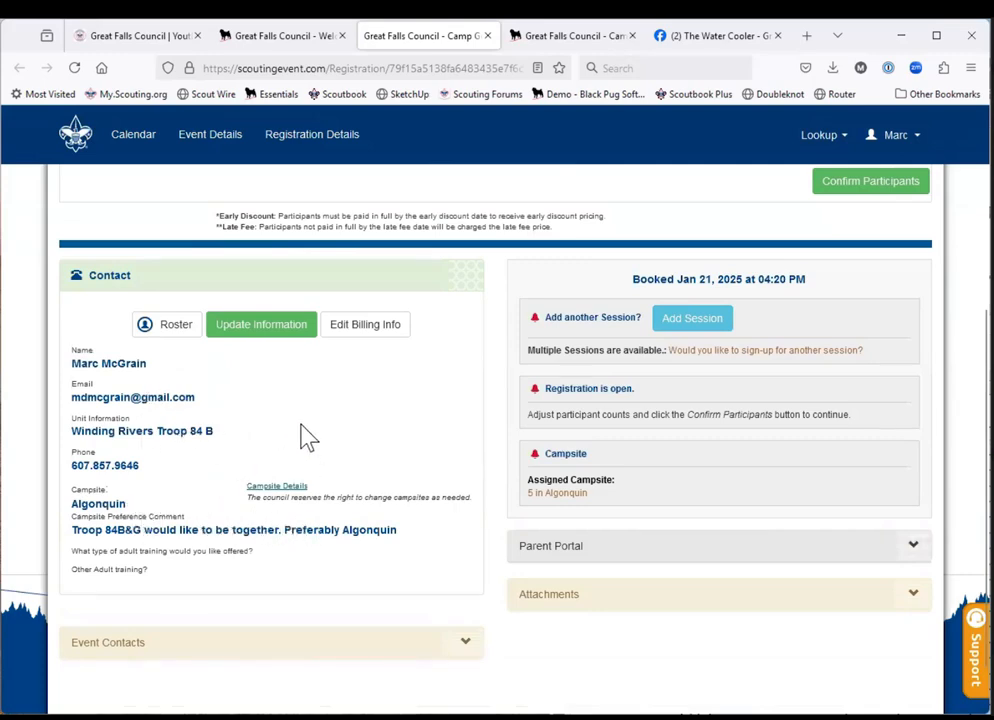
{"action": "scroll", "coordinate": [366, 478], "scroll_direction": "down", "scroll_amount": 1}
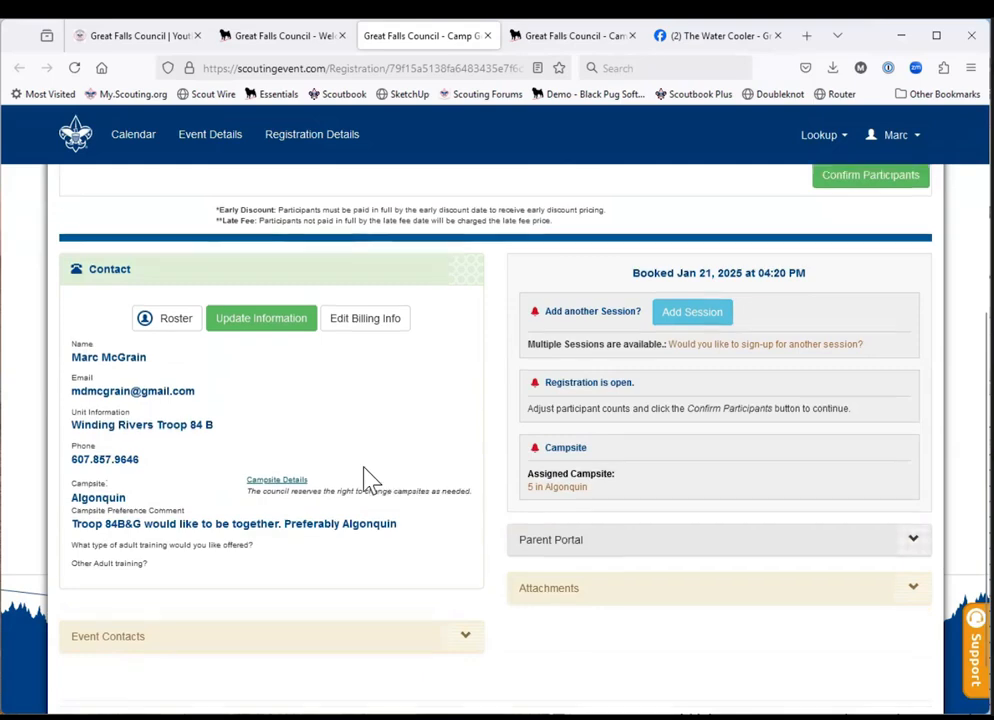
{"action": "scroll", "coordinate": [366, 478], "scroll_direction": "down", "scroll_amount": 2}
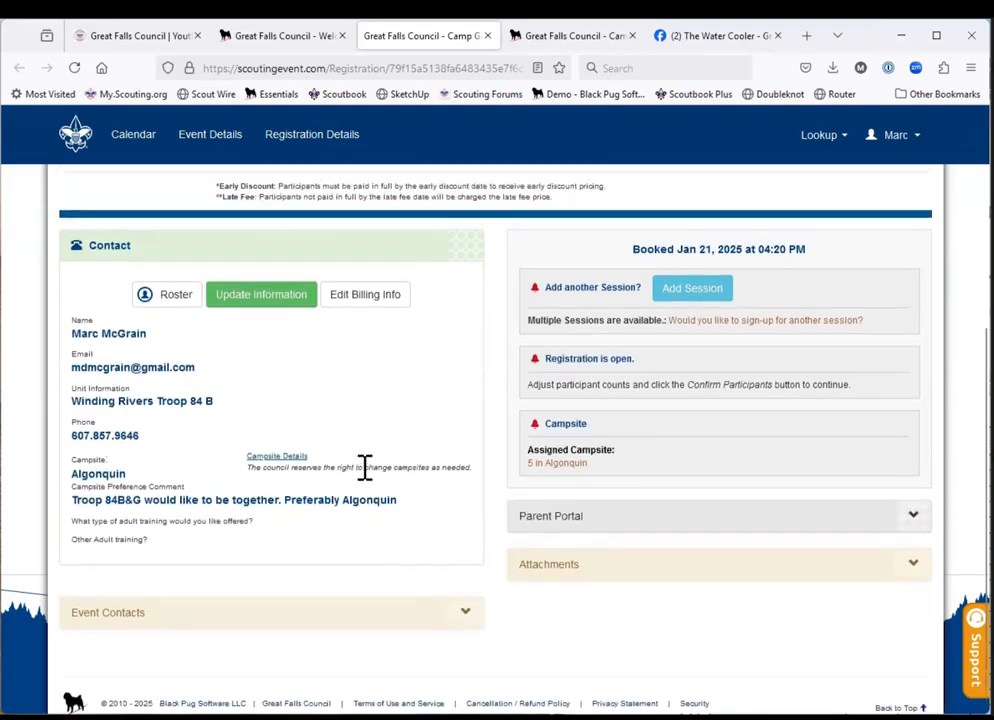
{"action": "scroll", "coordinate": [365, 467], "scroll_direction": "up", "scroll_amount": 1}
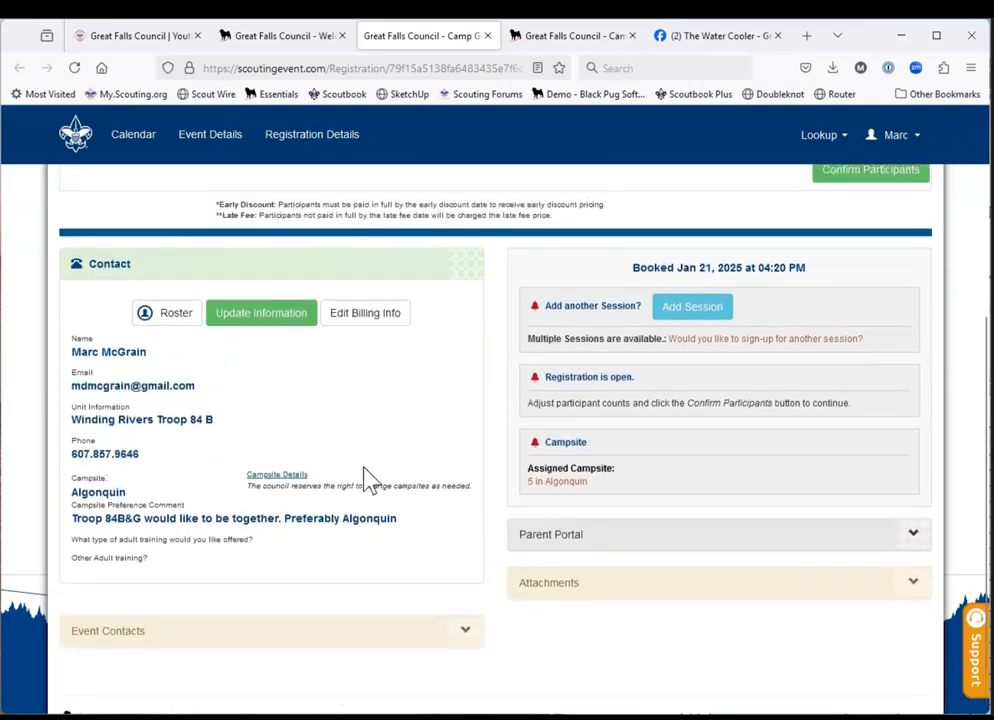
Expand the Parent Portal section and try the Use Parent Portal option, leaving it turned off.
{"action": "left_click", "coordinate": [705, 544]}
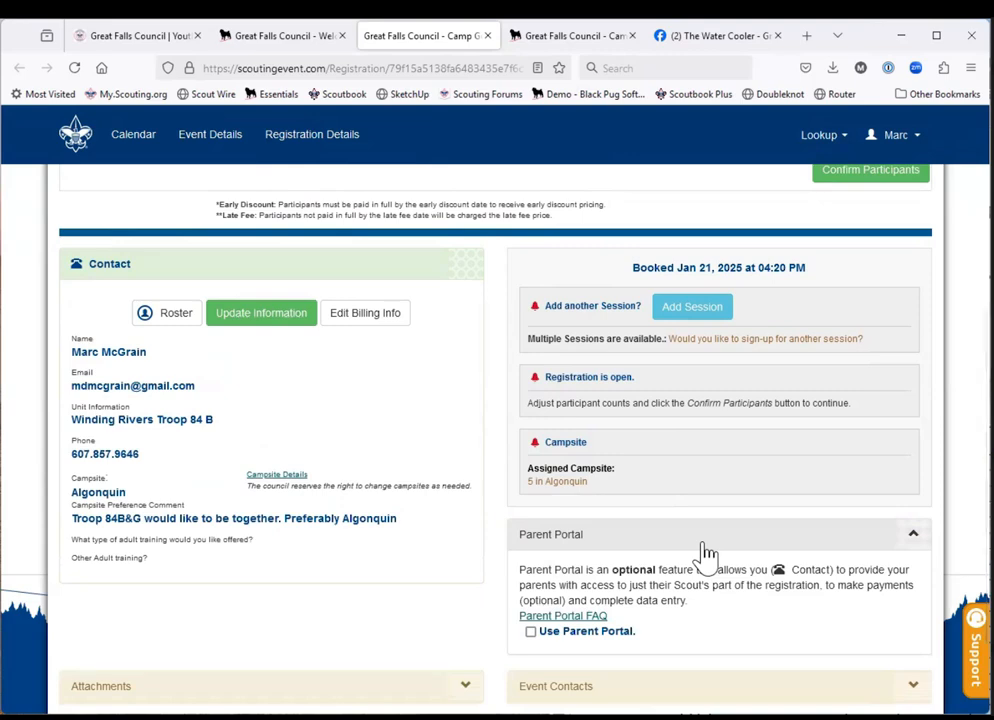
{"action": "scroll", "coordinate": [707, 553], "scroll_direction": "down", "scroll_amount": 1}
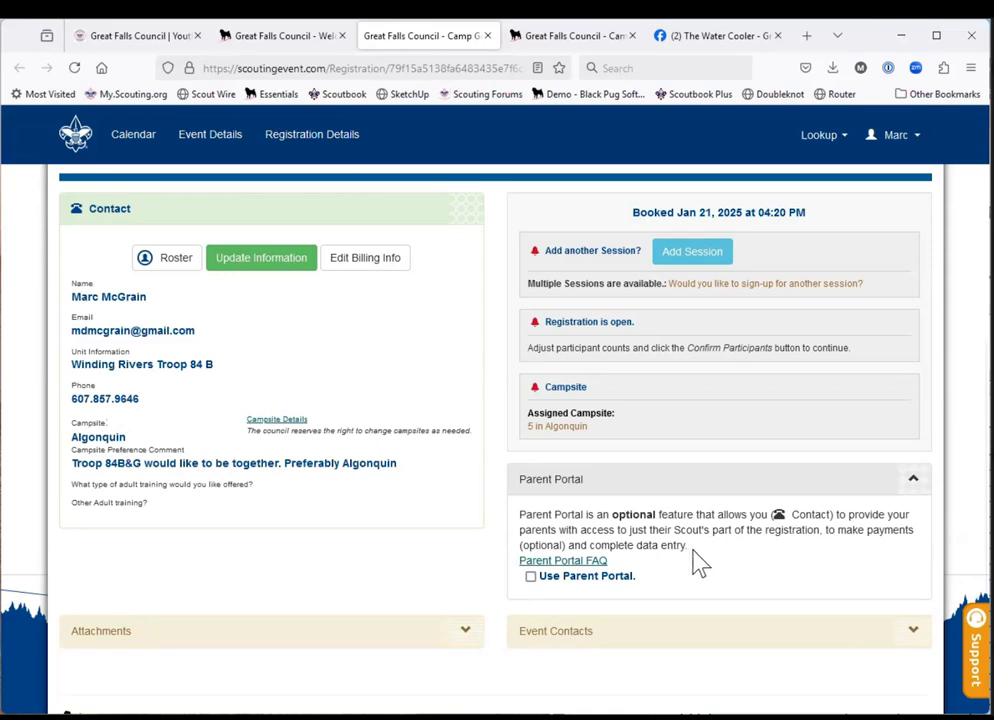
{"action": "left_click", "coordinate": [533, 584]}
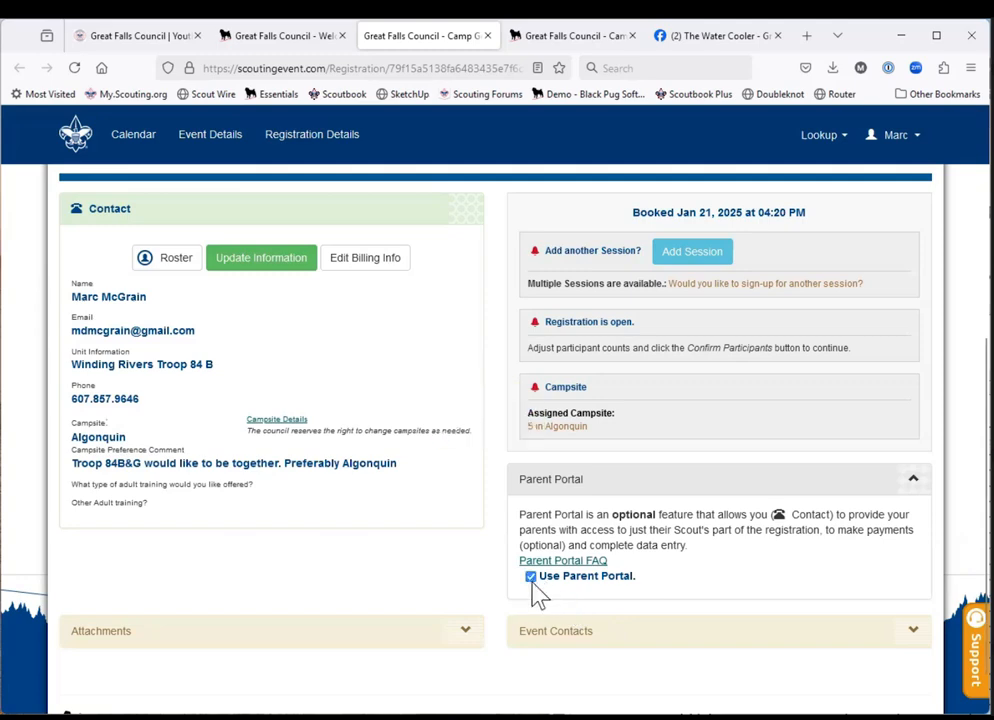
{"action": "left_click", "coordinate": [531, 578]}
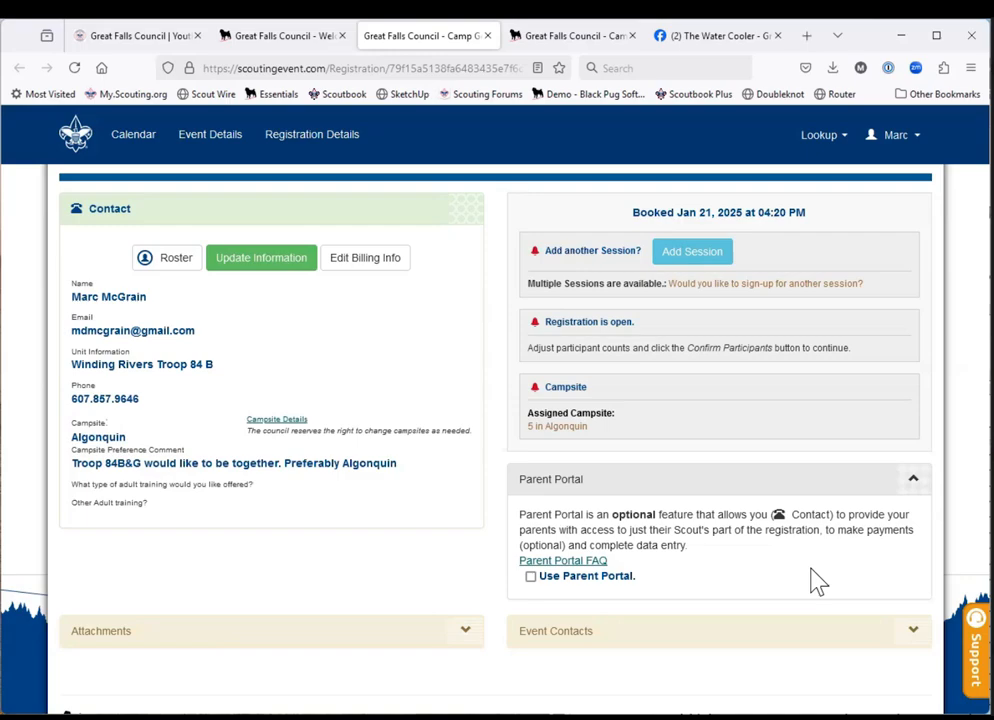
Confirm the participants, check out with the other payment amount of $700, and agree to the council policies.
{"action": "scroll", "coordinate": [814, 526], "scroll_direction": "up", "scroll_amount": 5}
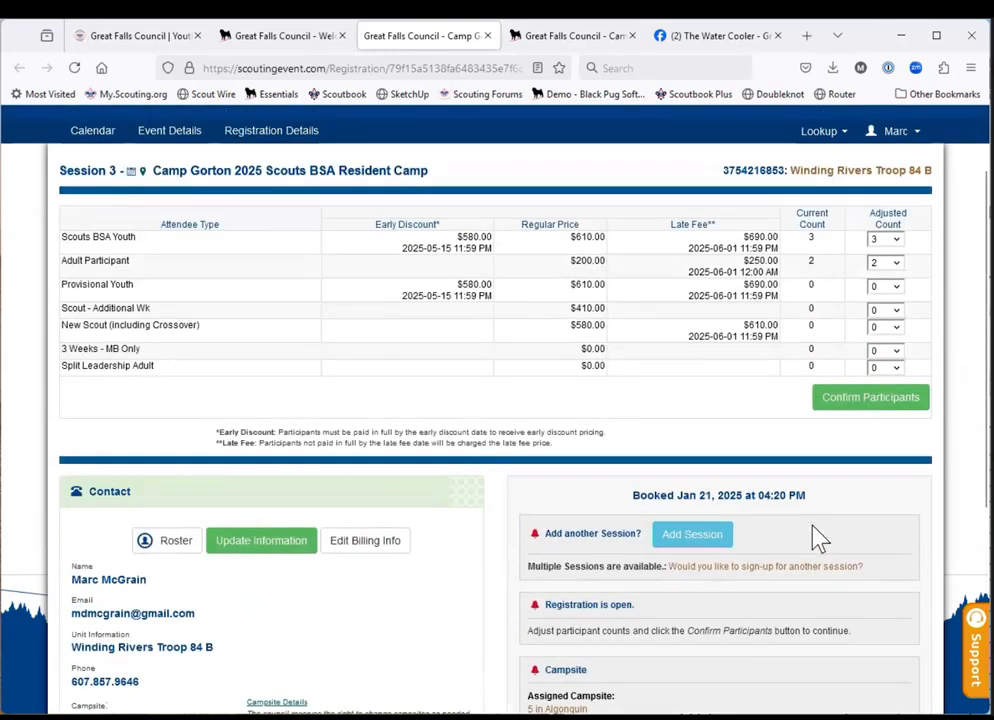
{"action": "scroll", "coordinate": [818, 538], "scroll_direction": "down", "scroll_amount": 1}
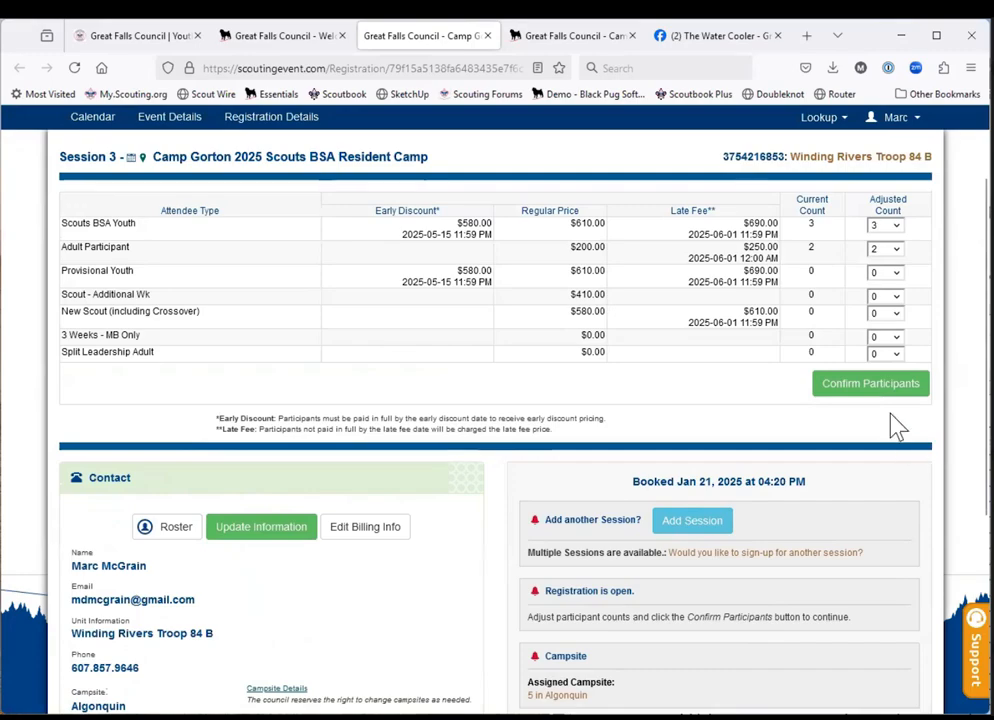
{"action": "left_click", "coordinate": [884, 390]}
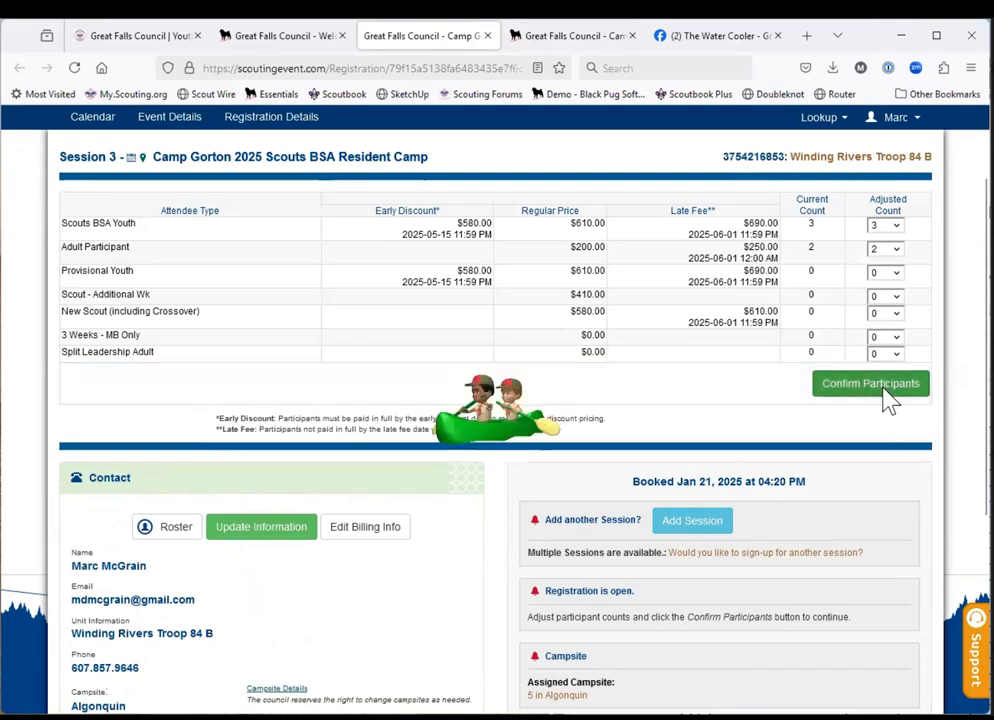
{"action": "scroll", "coordinate": [855, 539], "scroll_direction": "down", "scroll_amount": 2}
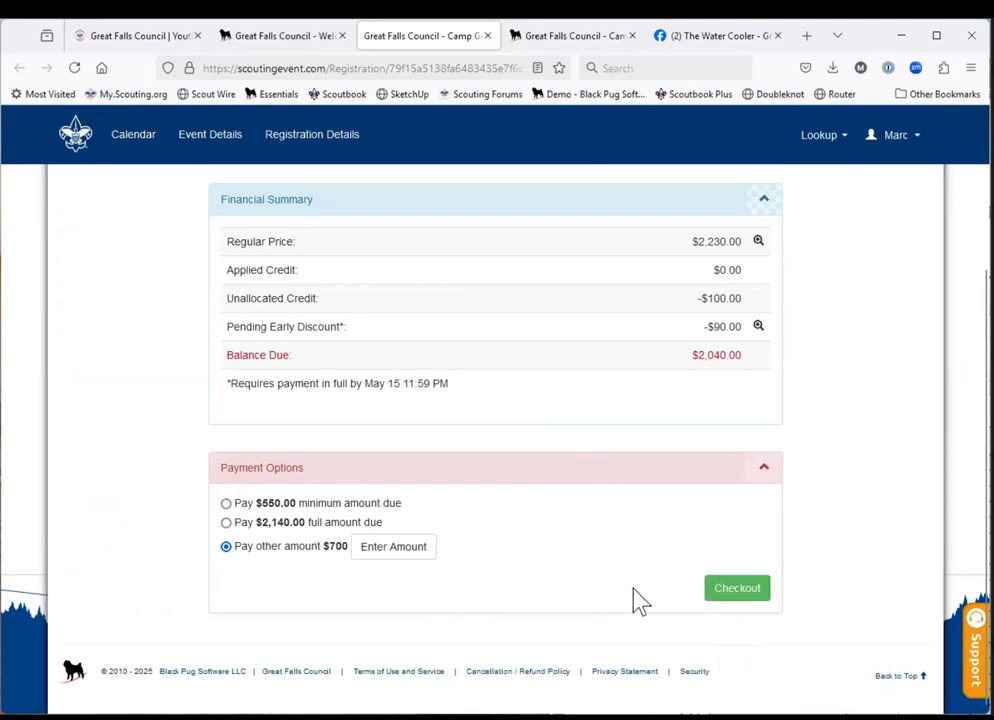
{"action": "left_click", "coordinate": [748, 598]}
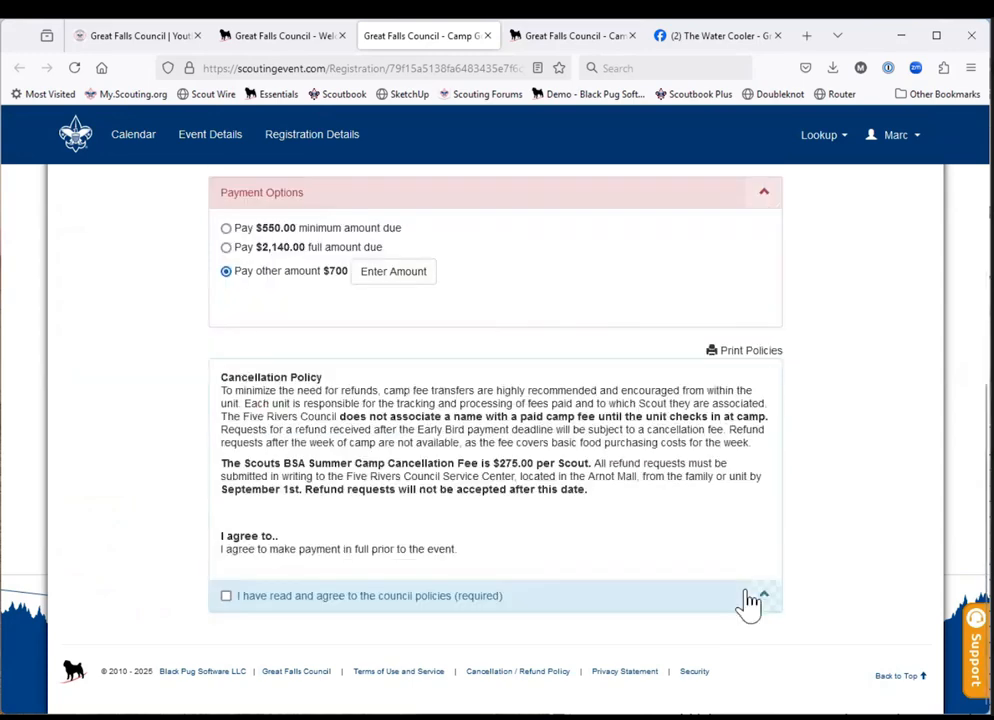
{"action": "left_click", "coordinate": [226, 597]}
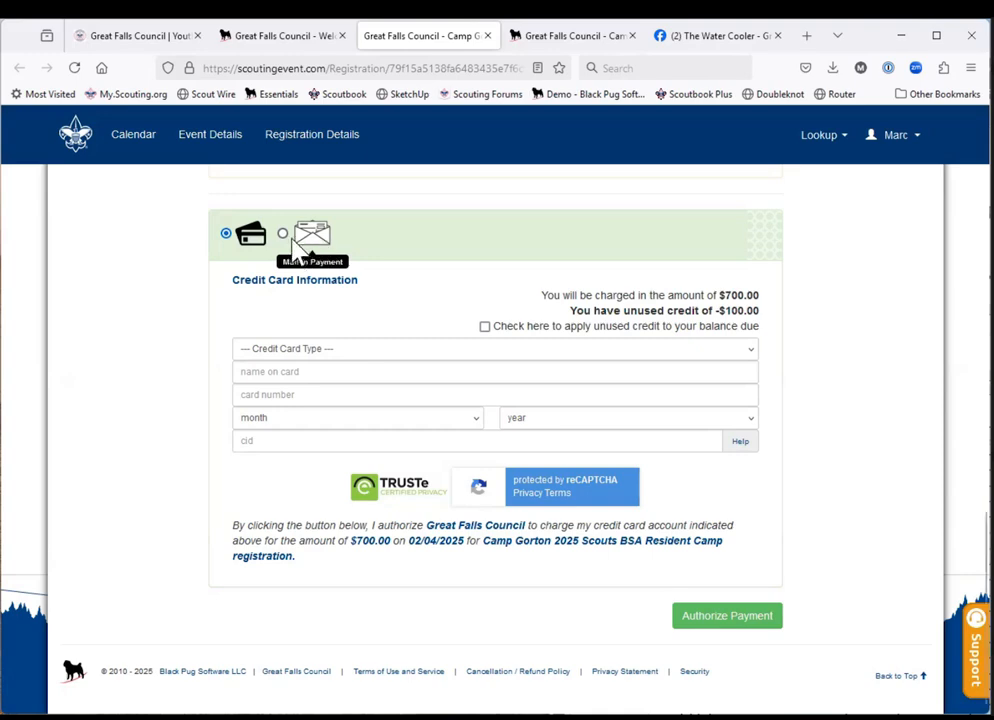
Authorize the $700 payment as a mail-in payment and dismiss the unallocated credit allocation.
{"action": "left_click", "coordinate": [284, 236]}
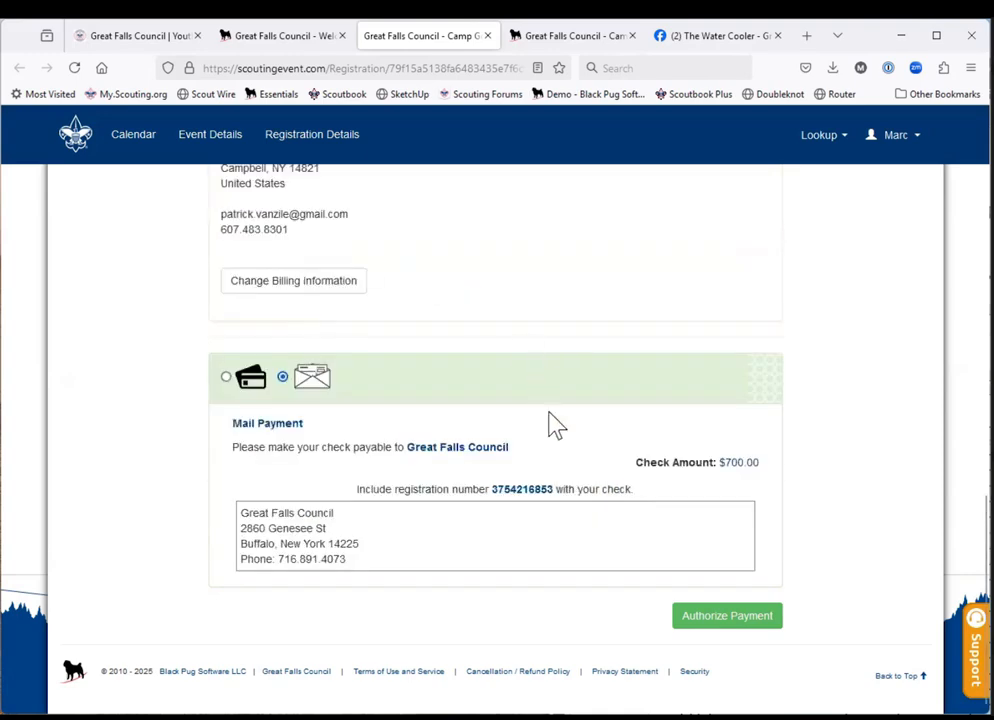
{"action": "left_click", "coordinate": [717, 618]}
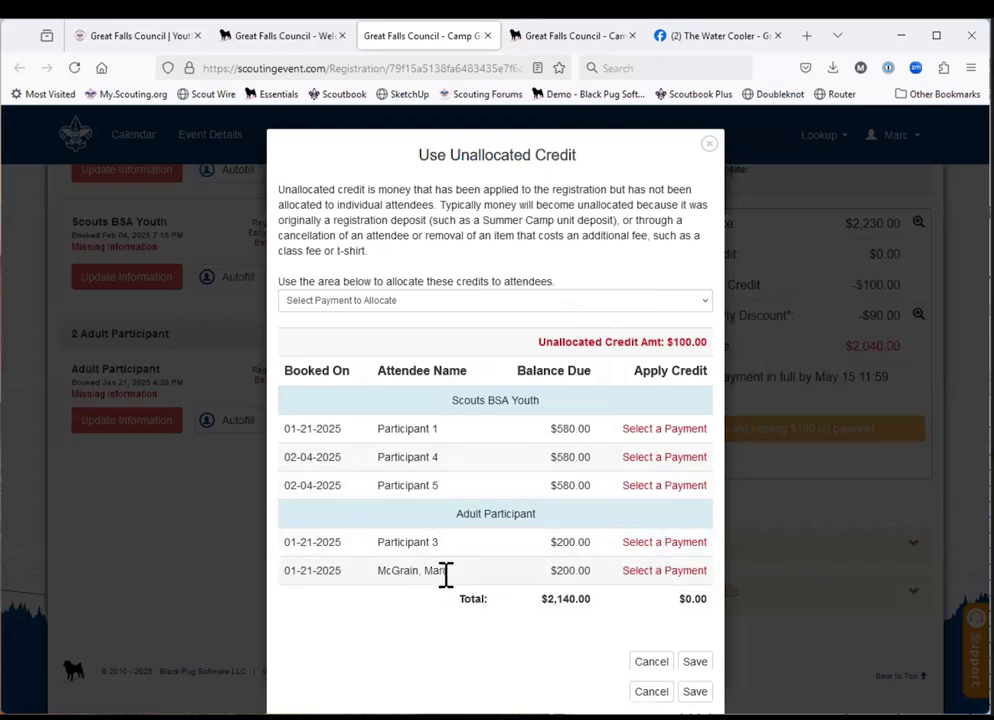
{"action": "left_click", "coordinate": [650, 692]}
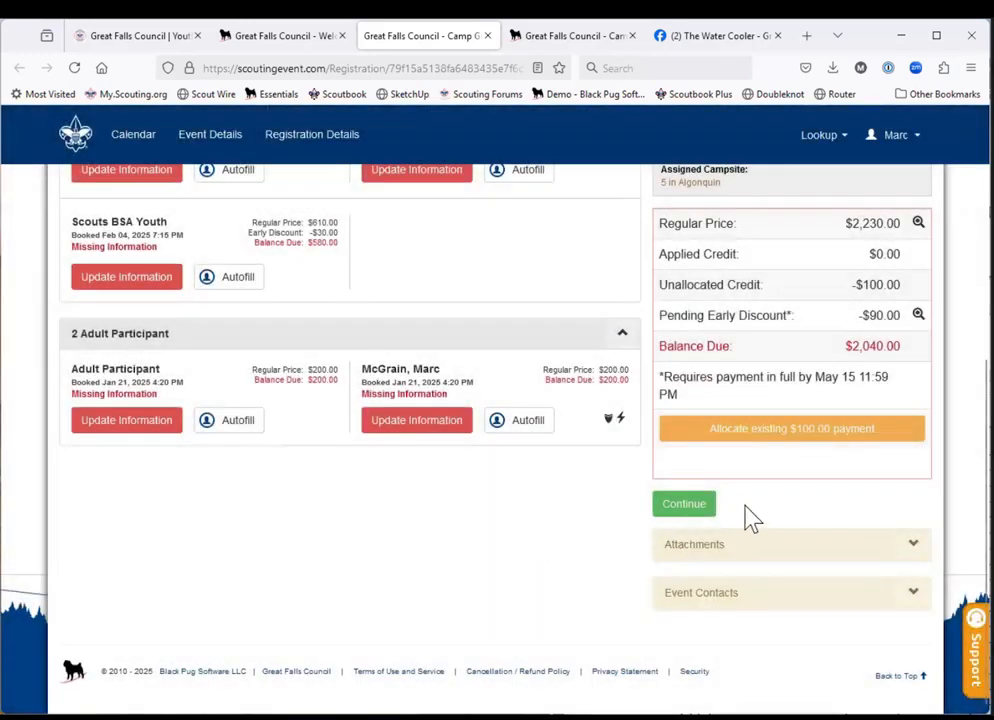
Review the registration's participant list, including the registration contact, Scouts BSA Youth and Adult Participant entries.
{"action": "scroll", "coordinate": [507, 548], "scroll_direction": "up", "scroll_amount": 5}
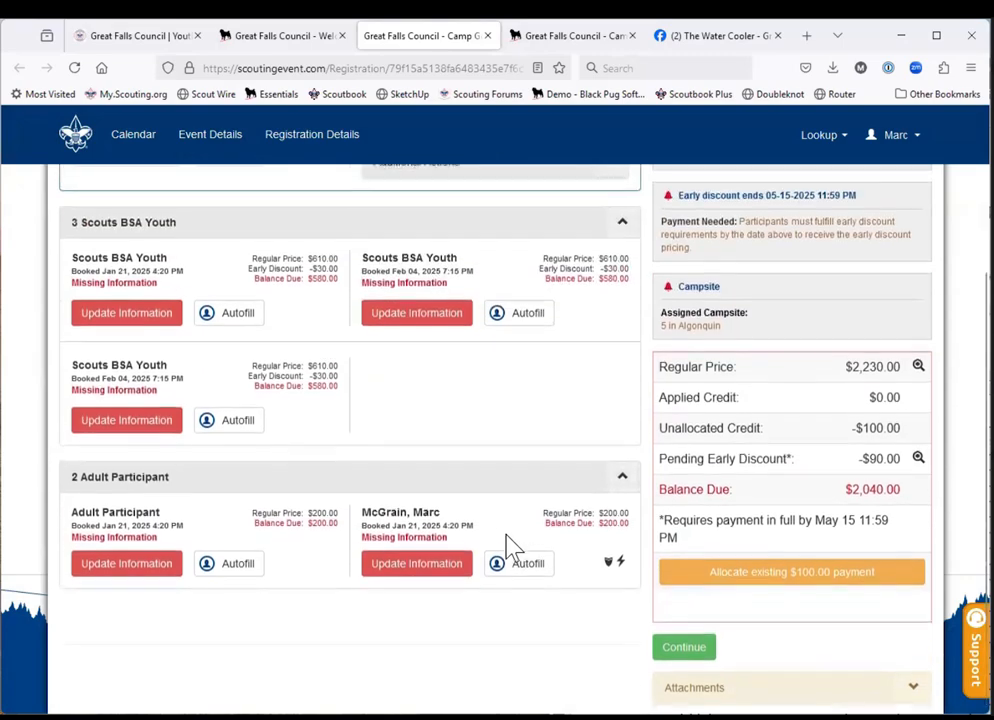
{"action": "scroll", "coordinate": [507, 548], "scroll_direction": "up", "scroll_amount": 1}
{"action": "scroll", "coordinate": [507, 548], "scroll_direction": "down", "scroll_amount": 2}
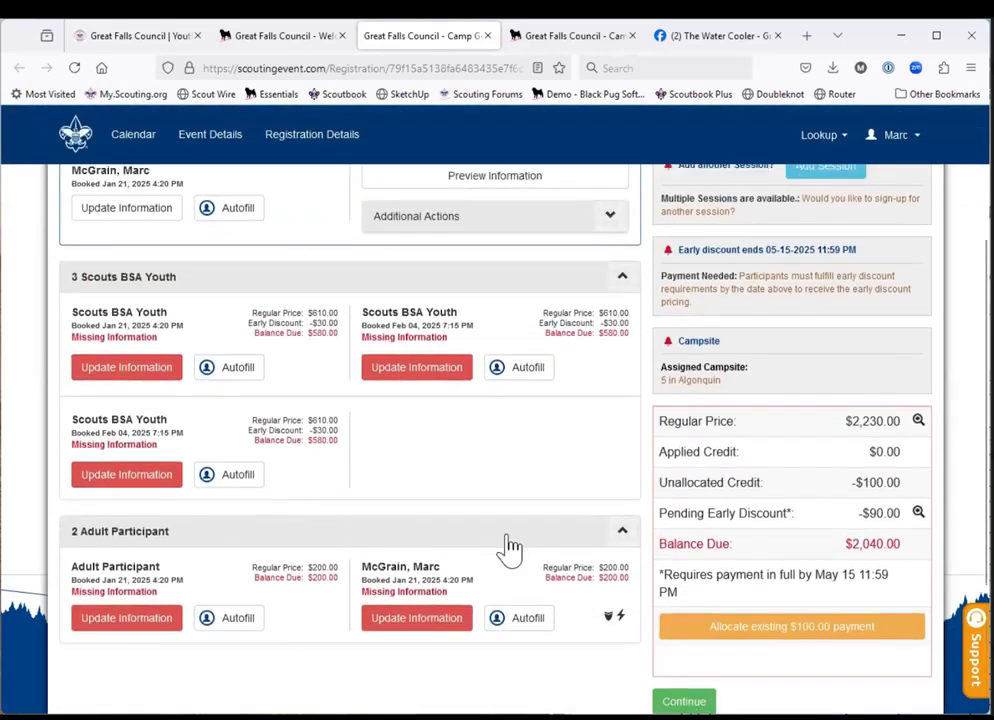
{"action": "scroll", "coordinate": [507, 548], "scroll_direction": "down", "scroll_amount": 1}
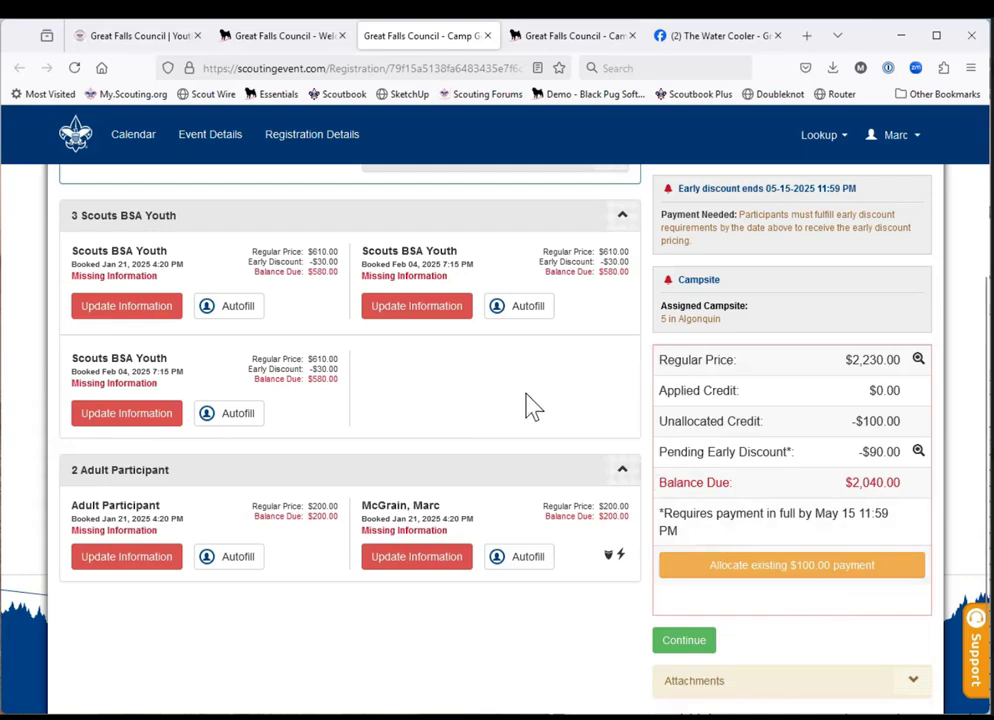
{"action": "scroll", "coordinate": [533, 405], "scroll_direction": "up", "scroll_amount": 5}
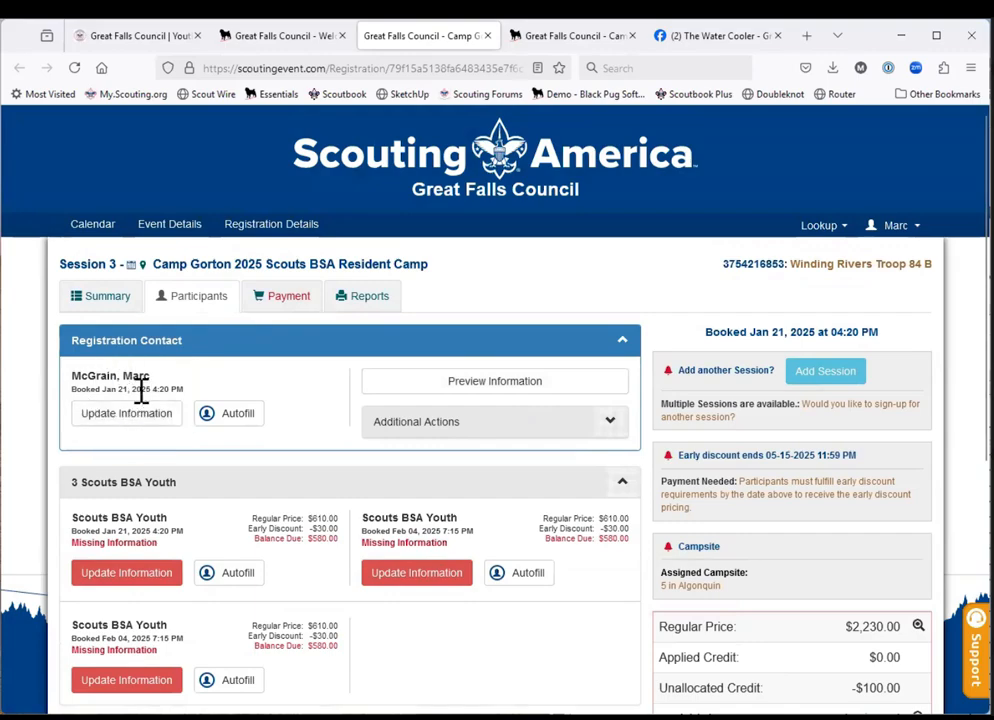
{"action": "scroll", "coordinate": [255, 588], "scroll_direction": "down", "scroll_amount": 3}
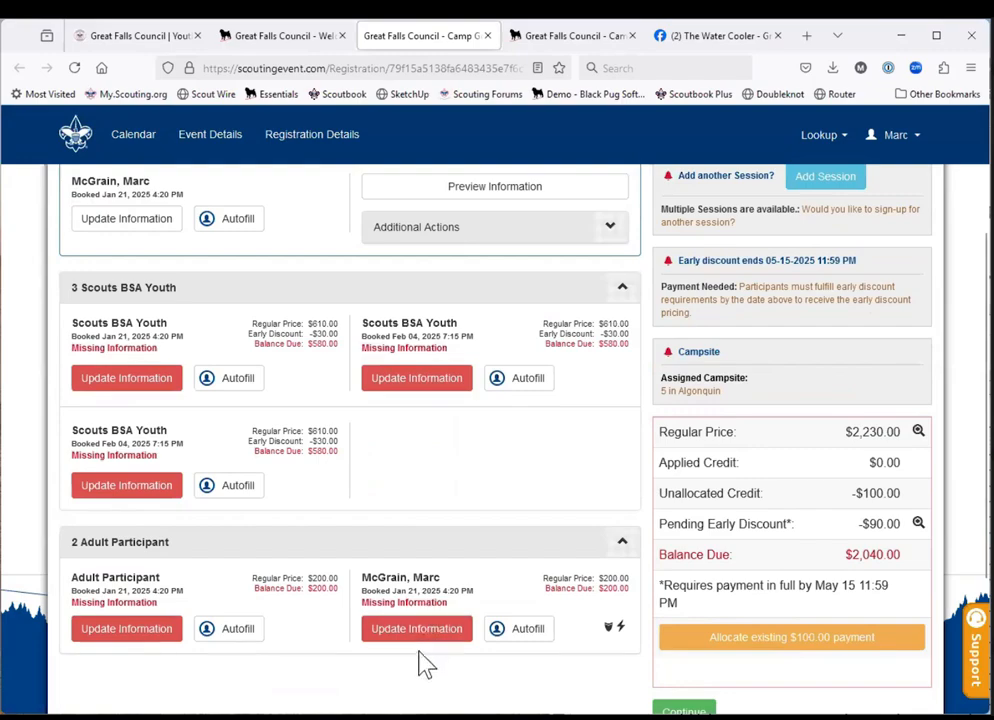
{"action": "scroll", "coordinate": [317, 455], "scroll_direction": "up", "scroll_amount": 3}
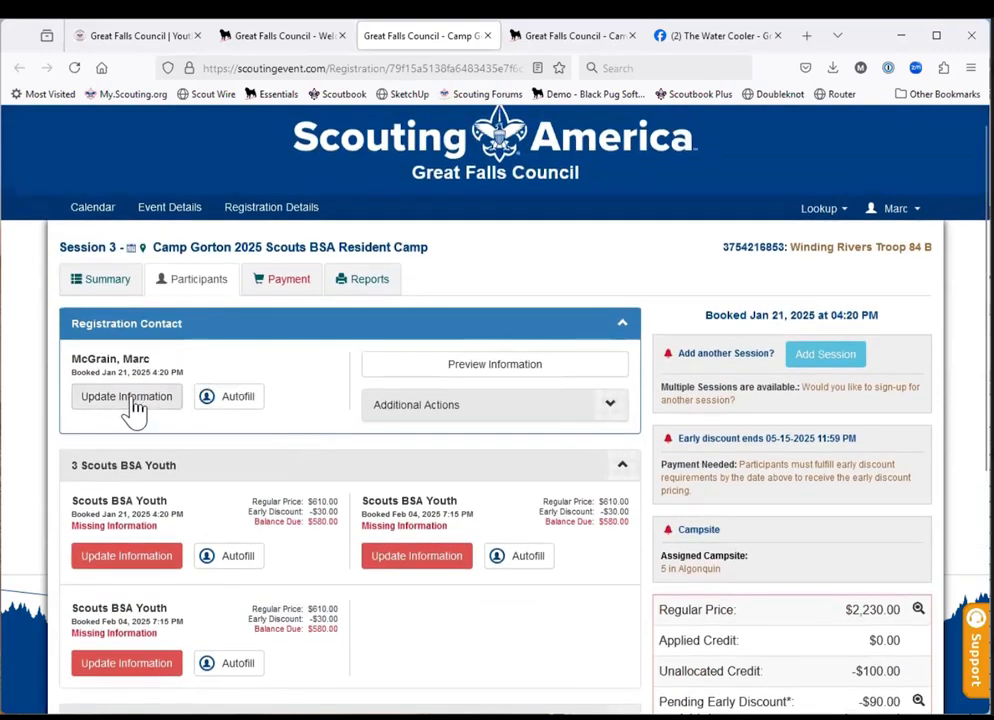
Review the registration contact's phone, campsite and adult training fields, finish without edits, and dismiss the unallocated credit allocation.
{"action": "left_click", "coordinate": [130, 400]}
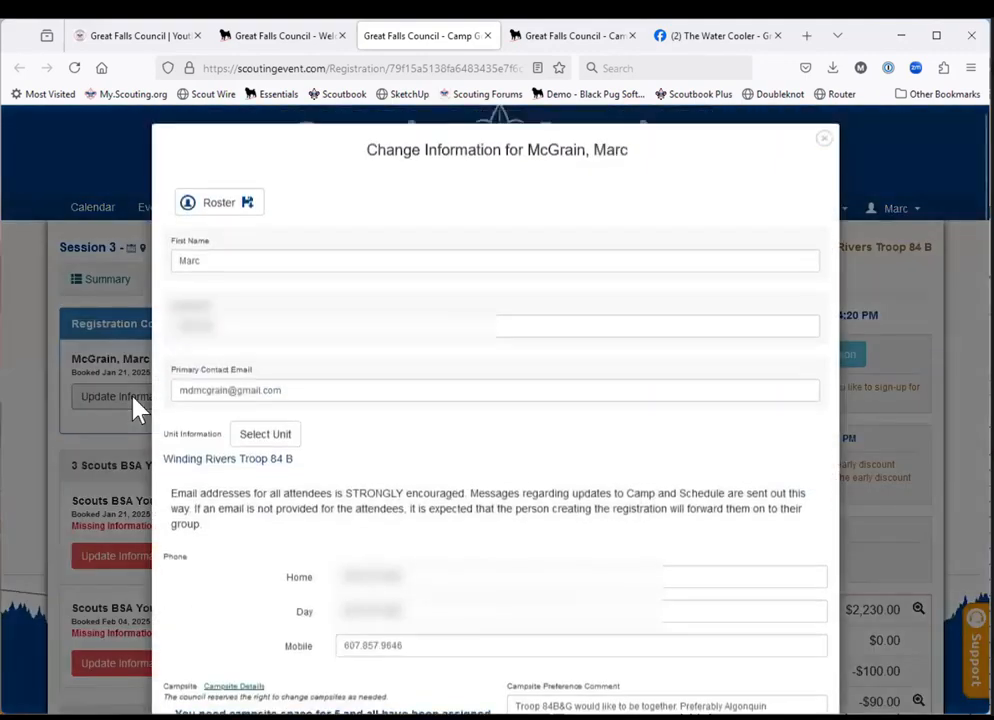
{"action": "scroll", "coordinate": [450, 475], "scroll_direction": "down", "scroll_amount": 1}
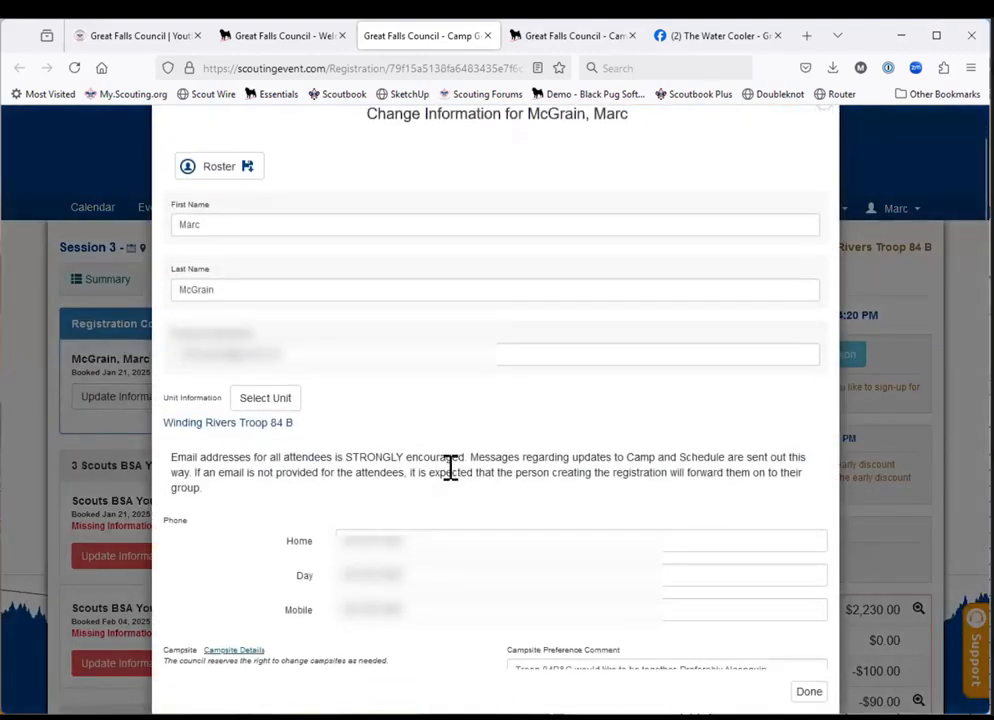
{"action": "scroll", "coordinate": [450, 468], "scroll_direction": "down", "scroll_amount": 3}
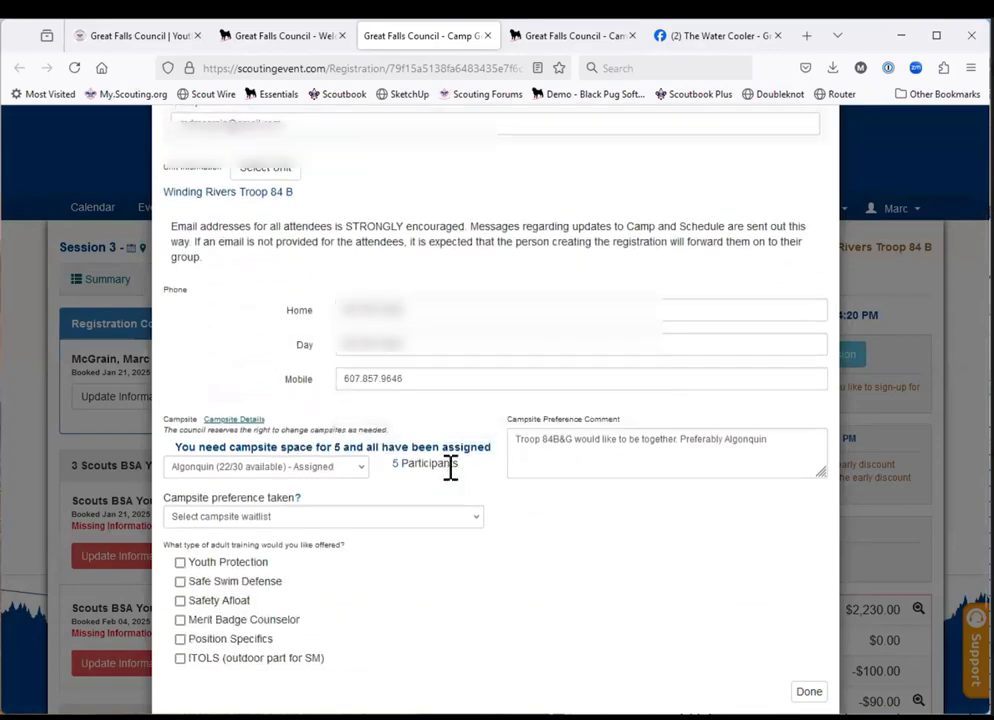
{"action": "scroll", "coordinate": [450, 468], "scroll_direction": "down", "scroll_amount": 2}
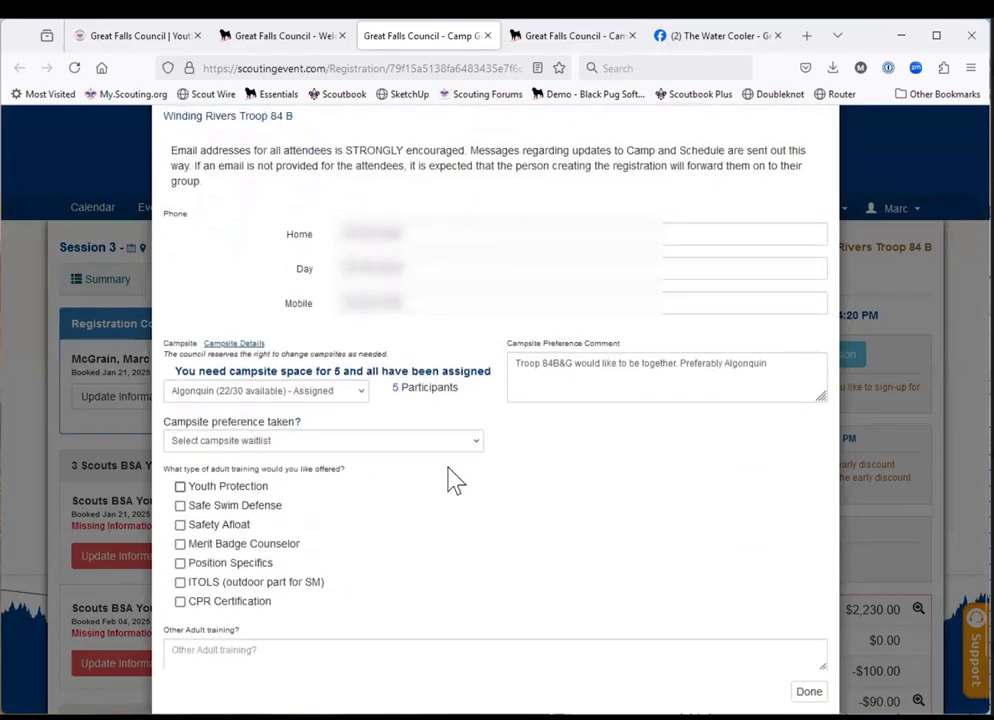
{"action": "scroll", "coordinate": [455, 480], "scroll_direction": "down", "scroll_amount": 2}
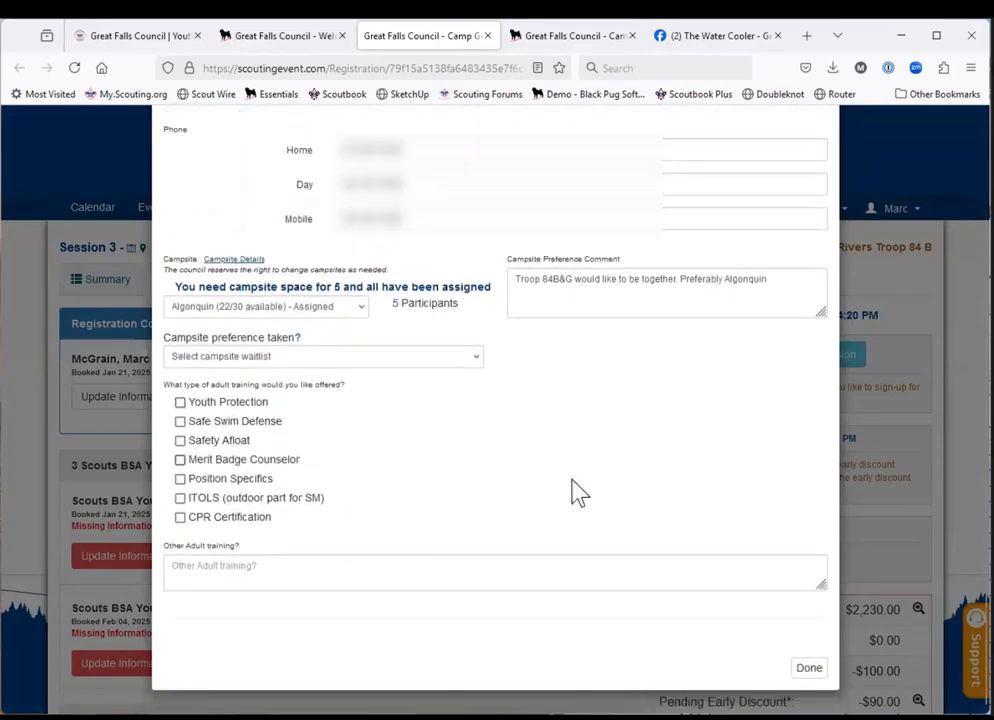
{"action": "left_click", "coordinate": [818, 674]}
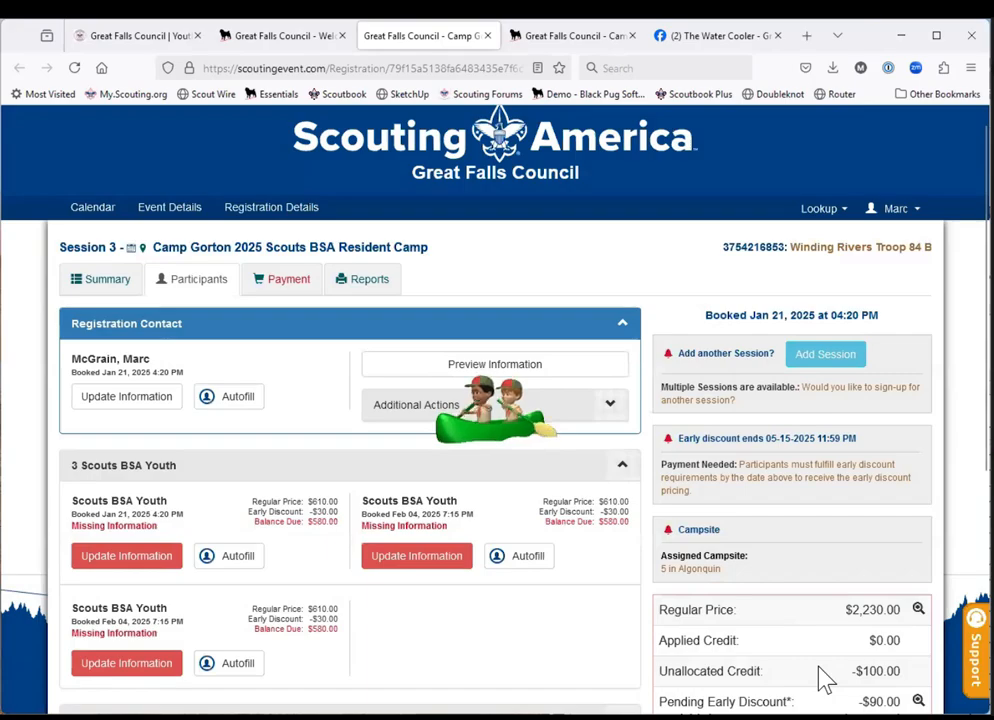
{"action": "left_click", "coordinate": [823, 677]}
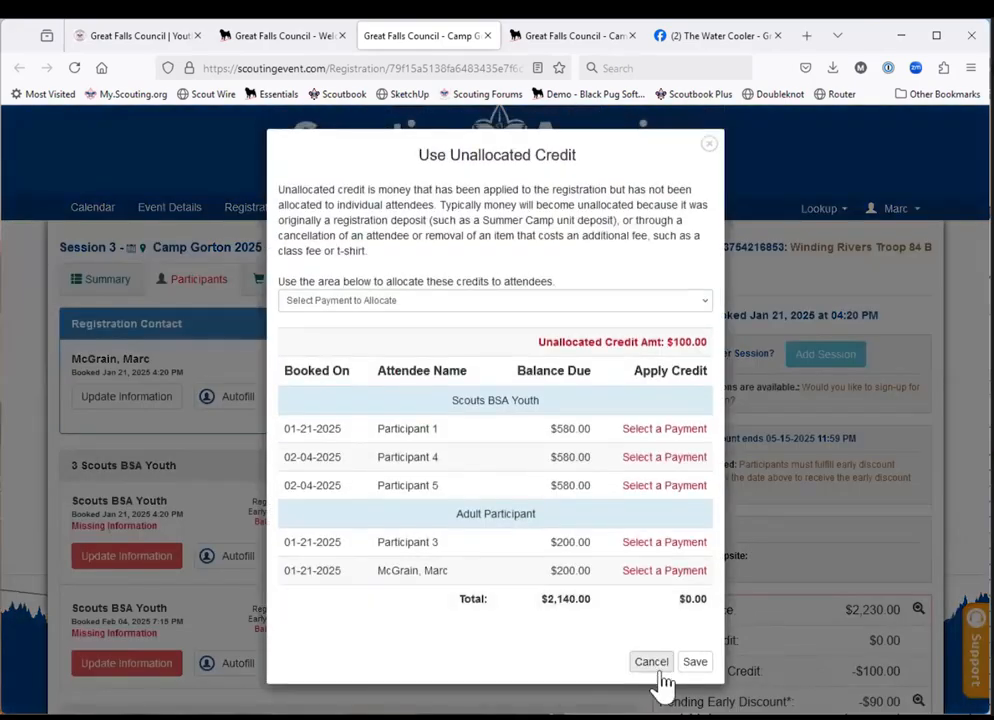
{"action": "left_click", "coordinate": [650, 664]}
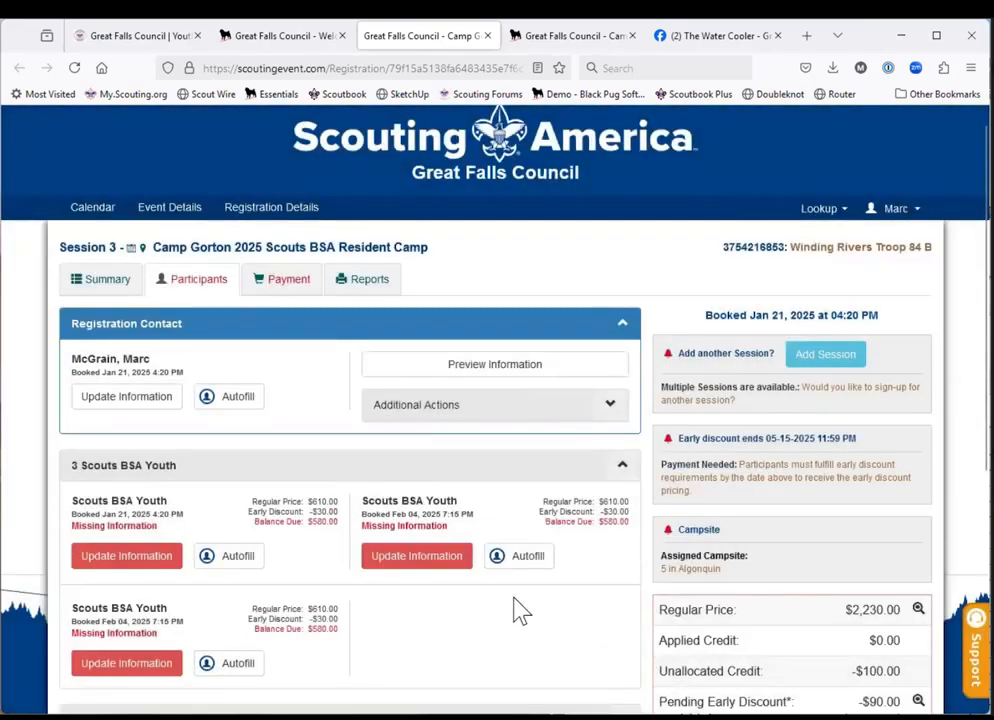
Check the selected roster, then autofill the first Scouts BSA Youth entry with the sixth record from the BH Troop 84 B roster.
{"action": "scroll", "coordinate": [520, 610], "scroll_direction": "down", "scroll_amount": 1}
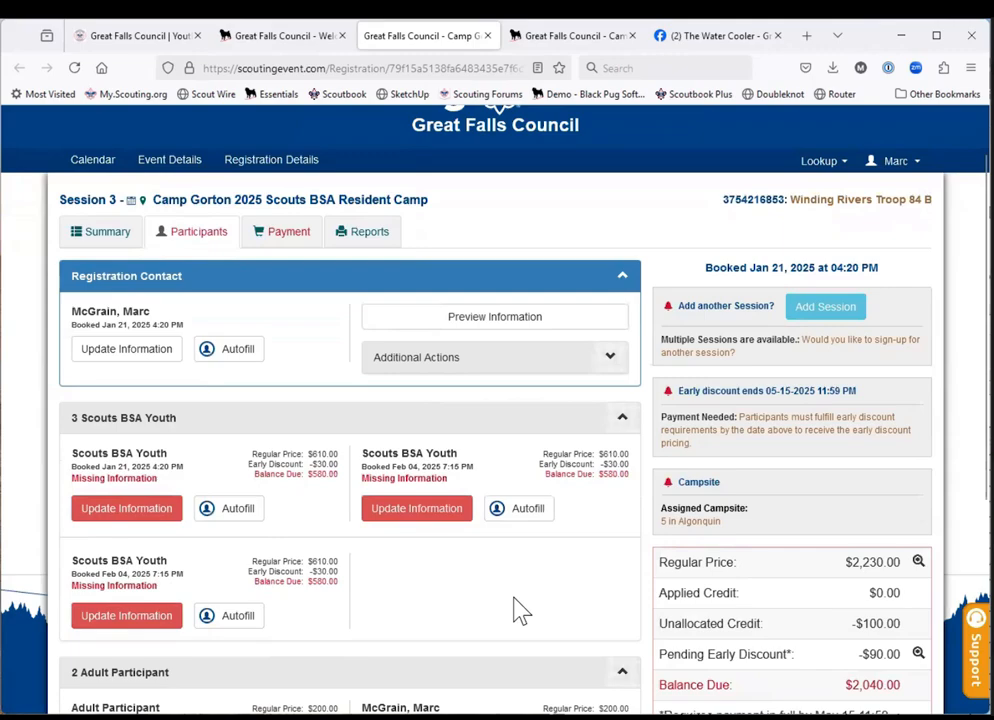
{"action": "scroll", "coordinate": [520, 610], "scroll_direction": "down", "scroll_amount": 1}
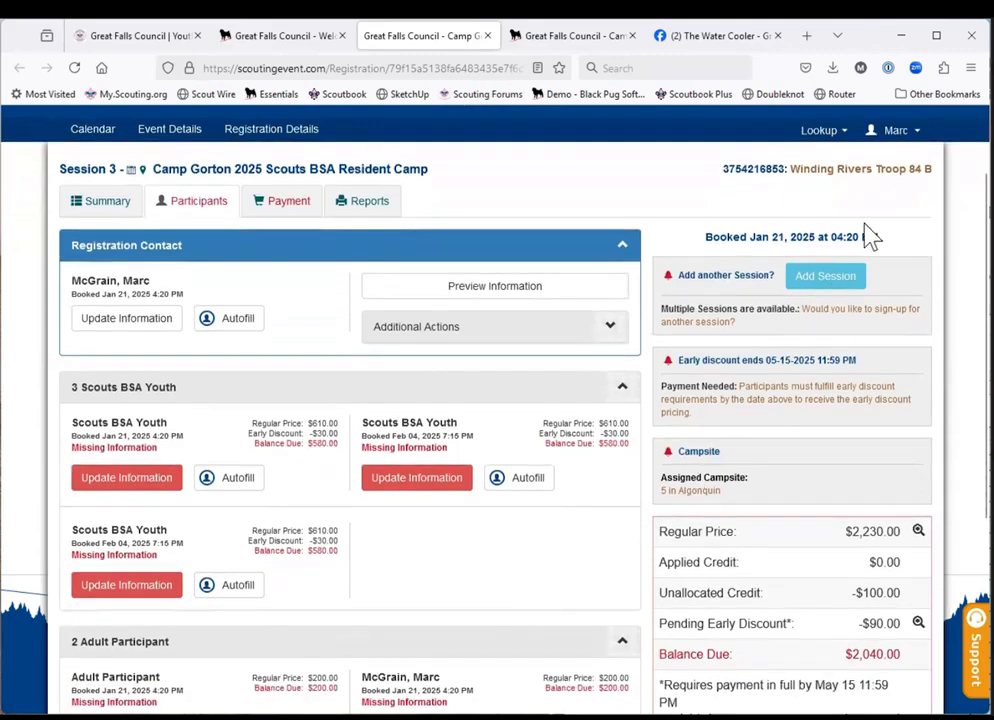
{"action": "left_click", "coordinate": [899, 137]}
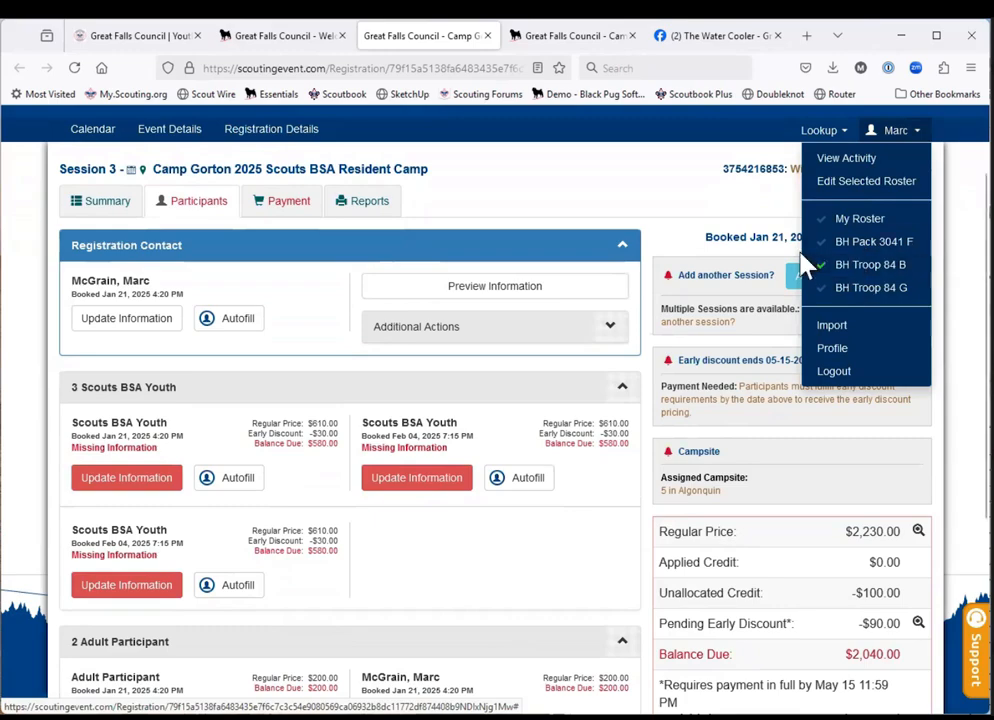
{"action": "left_click", "coordinate": [335, 333]}
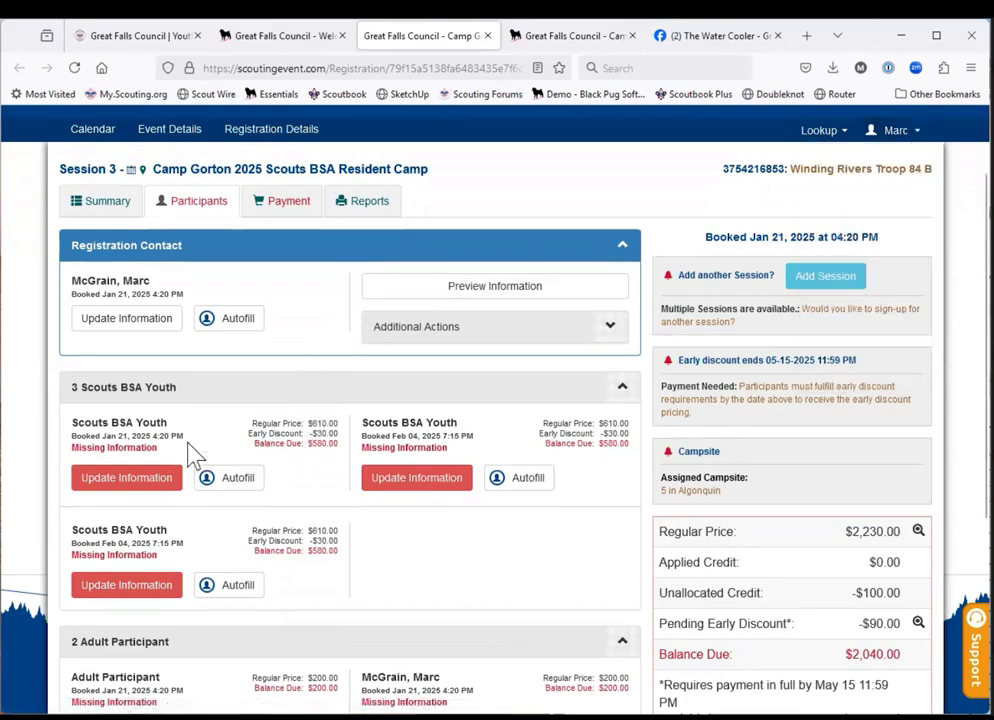
{"action": "left_click", "coordinate": [238, 479]}
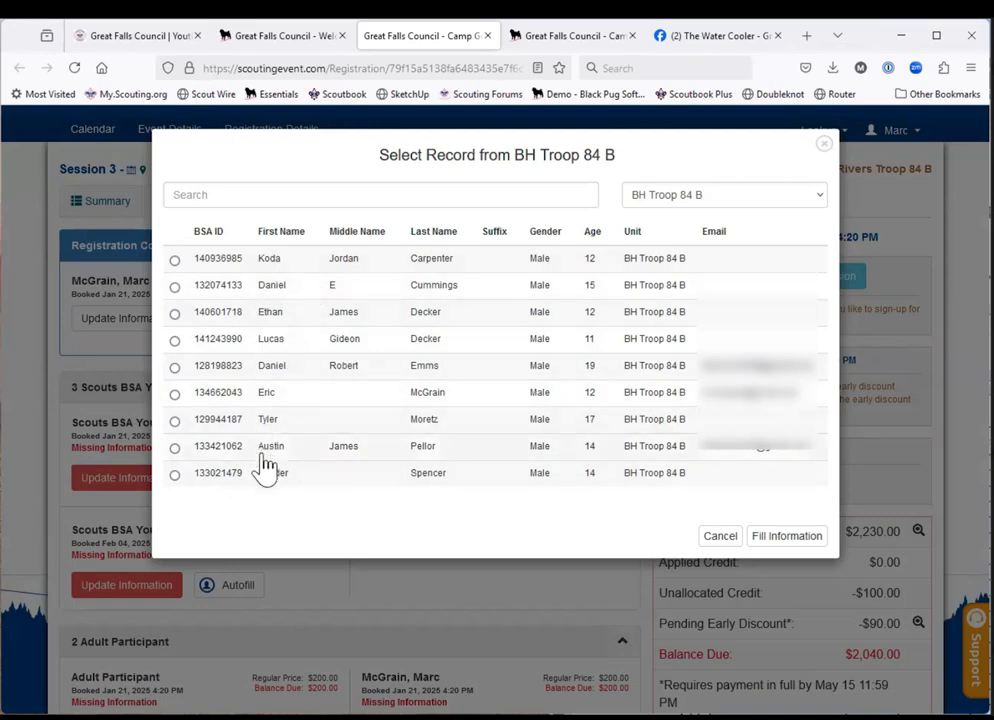
{"action": "left_click", "coordinate": [173, 394]}
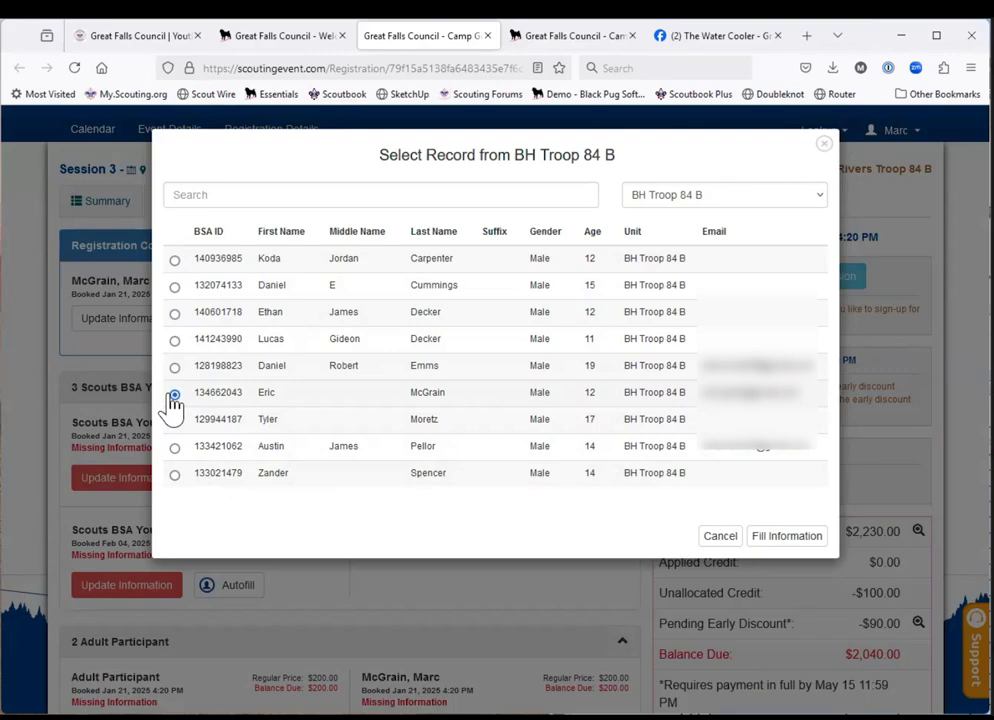
{"action": "left_click", "coordinate": [775, 538]}
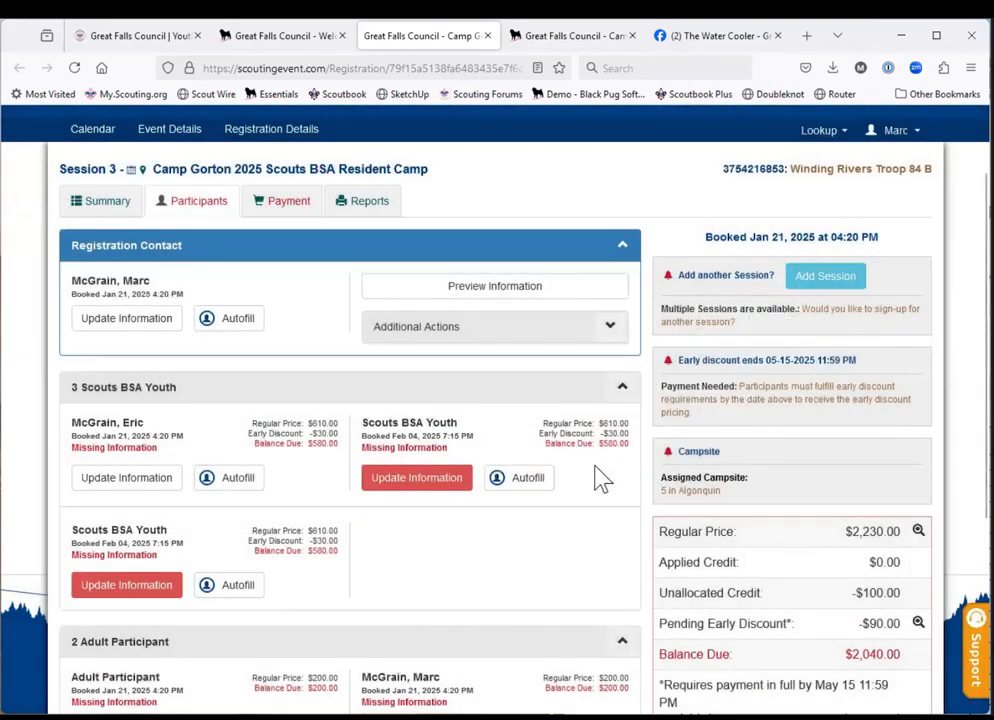
Autofill the second Scouts BSA Youth entry with the third record from the BH Troop 84 B roster.
{"action": "left_click", "coordinate": [526, 479]}
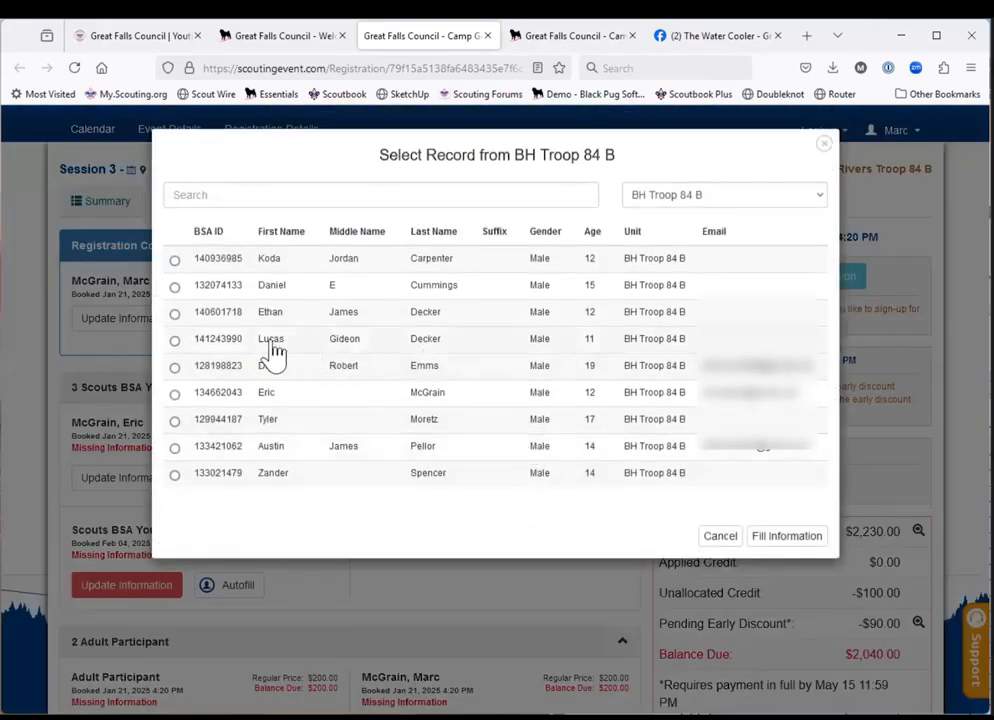
{"action": "left_click", "coordinate": [176, 315]}
{"action": "left_click", "coordinate": [772, 545]}
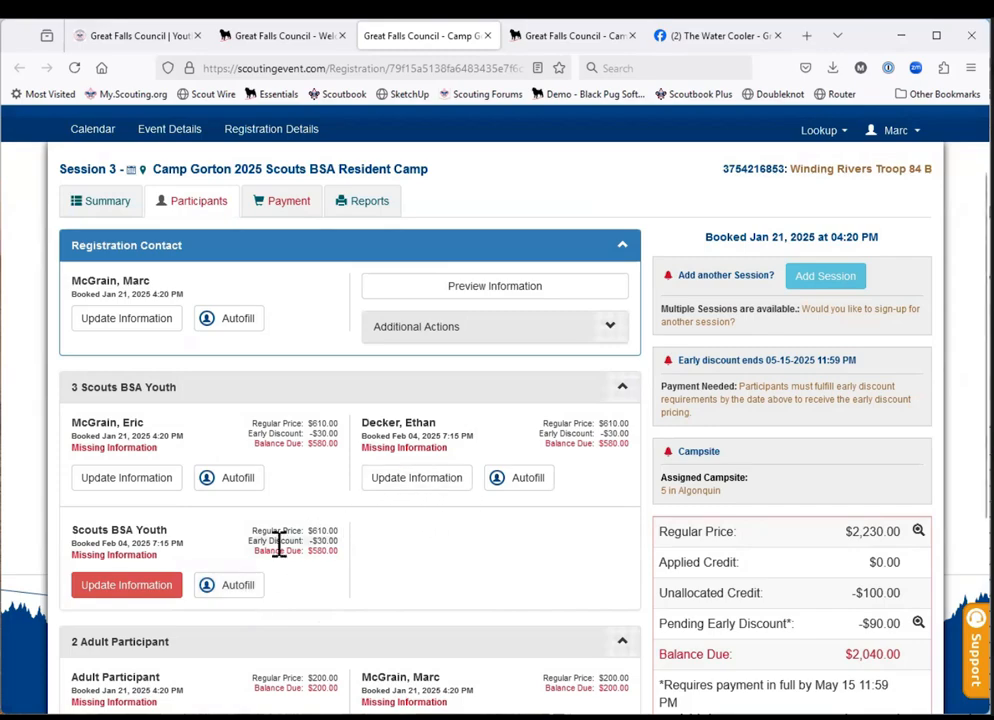
View the unfilled Scouts BSA Youth entry's information form, finish without edits, and dismiss the unallocated credit allocation.
{"action": "left_click", "coordinate": [125, 586]}
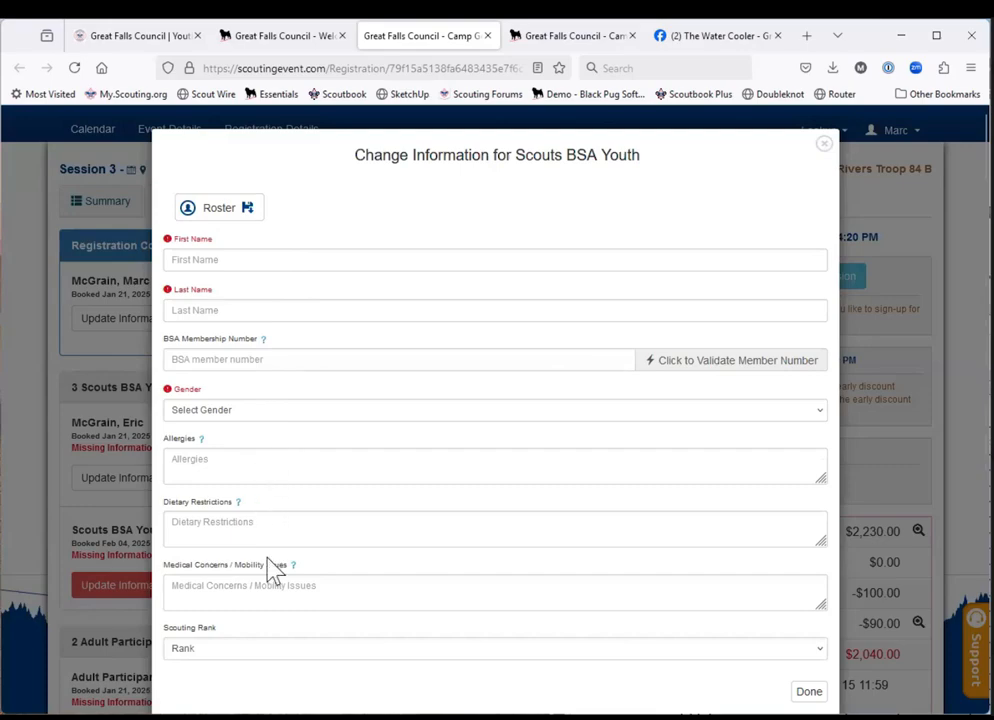
{"action": "left_click", "coordinate": [808, 695]}
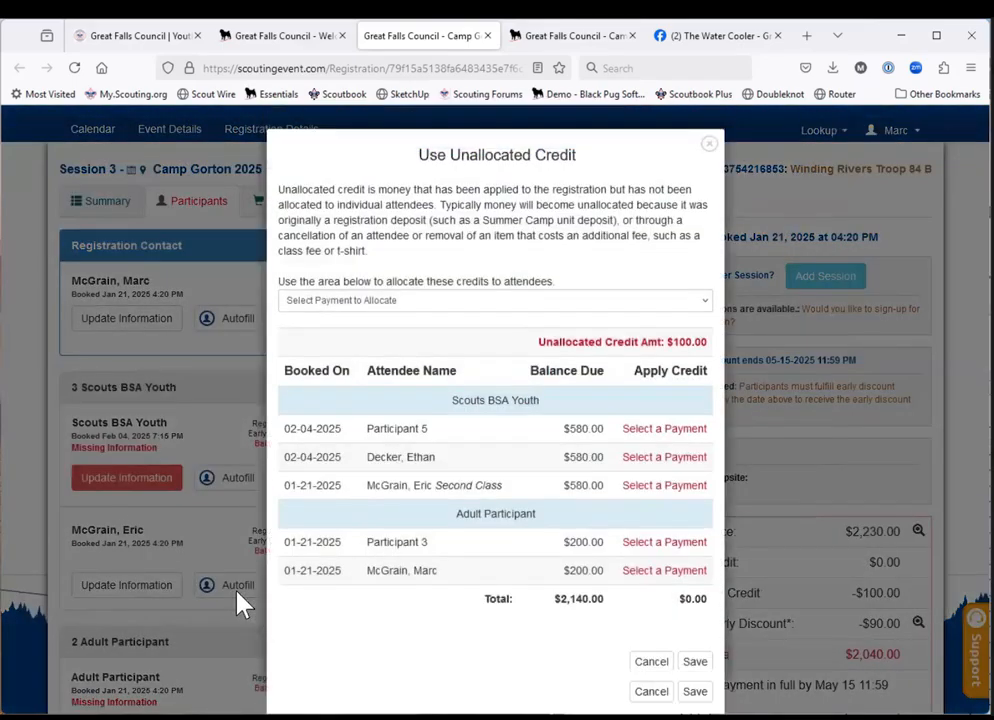
{"action": "left_click", "coordinate": [651, 692]}
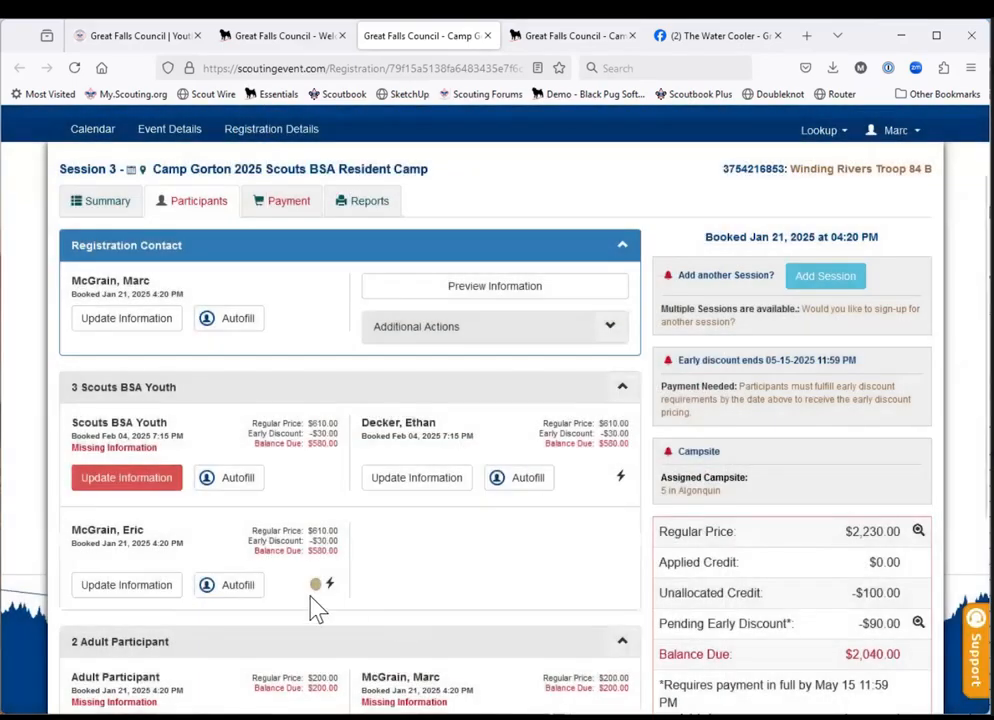
Autofill the remaining Scouts BSA Youth entry with the third record from the BH Troop 84 B roster.
{"action": "left_click", "coordinate": [238, 478]}
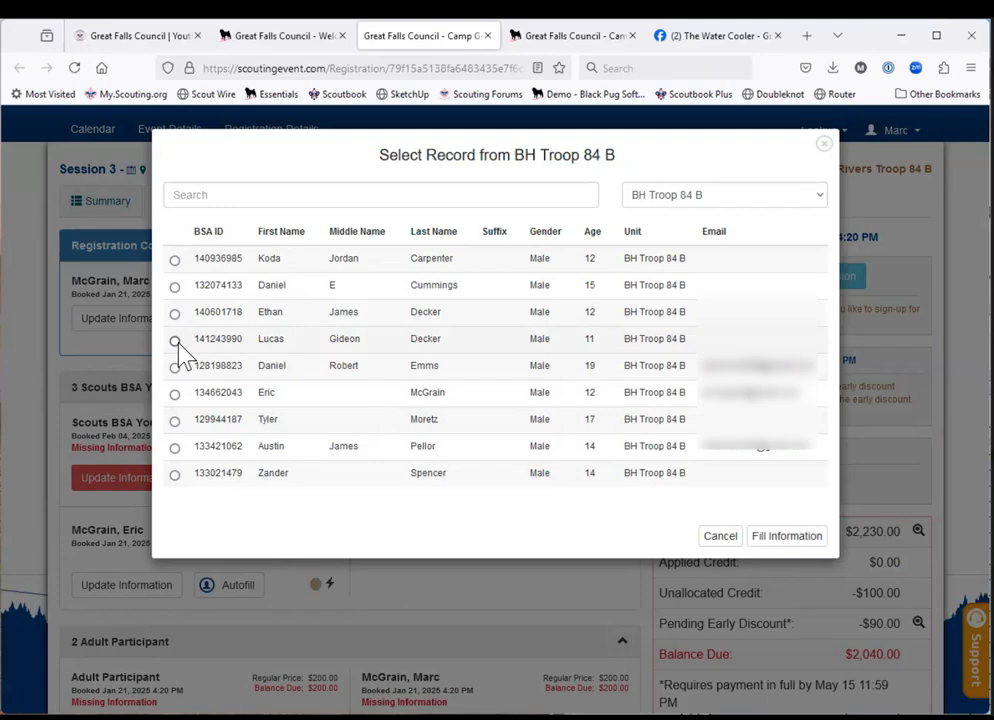
{"action": "left_click", "coordinate": [175, 313]}
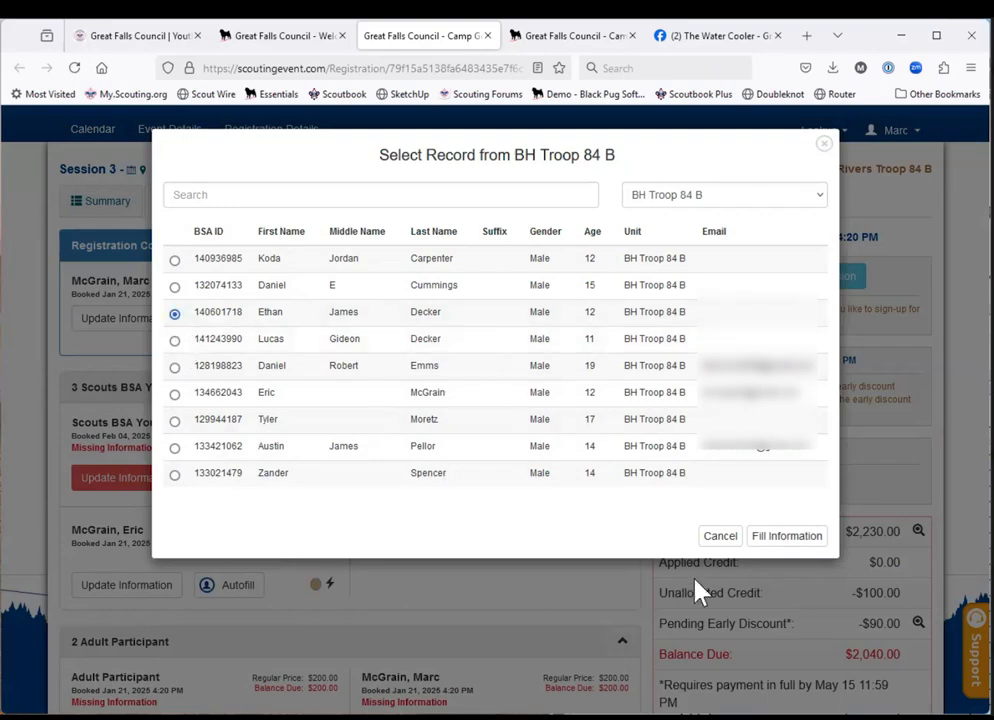
{"action": "left_click", "coordinate": [778, 542]}
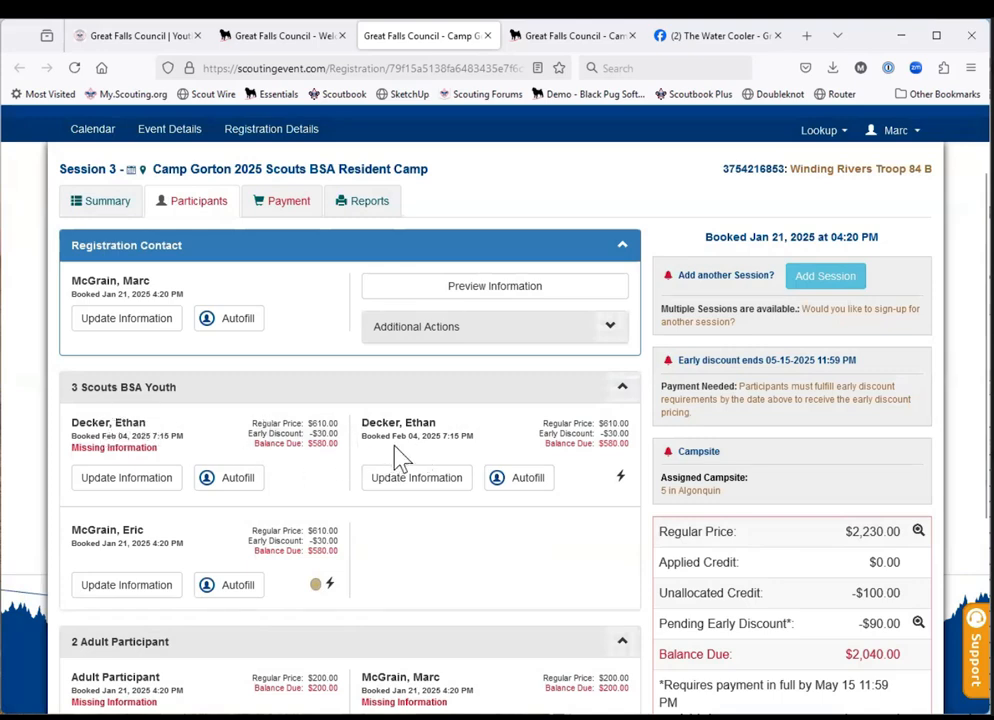
Replace the duplicated Scouts BSA Youth entry by autofilling it with the fourth record from the BH Troop 84 B roster.
{"action": "left_click", "coordinate": [233, 489]}
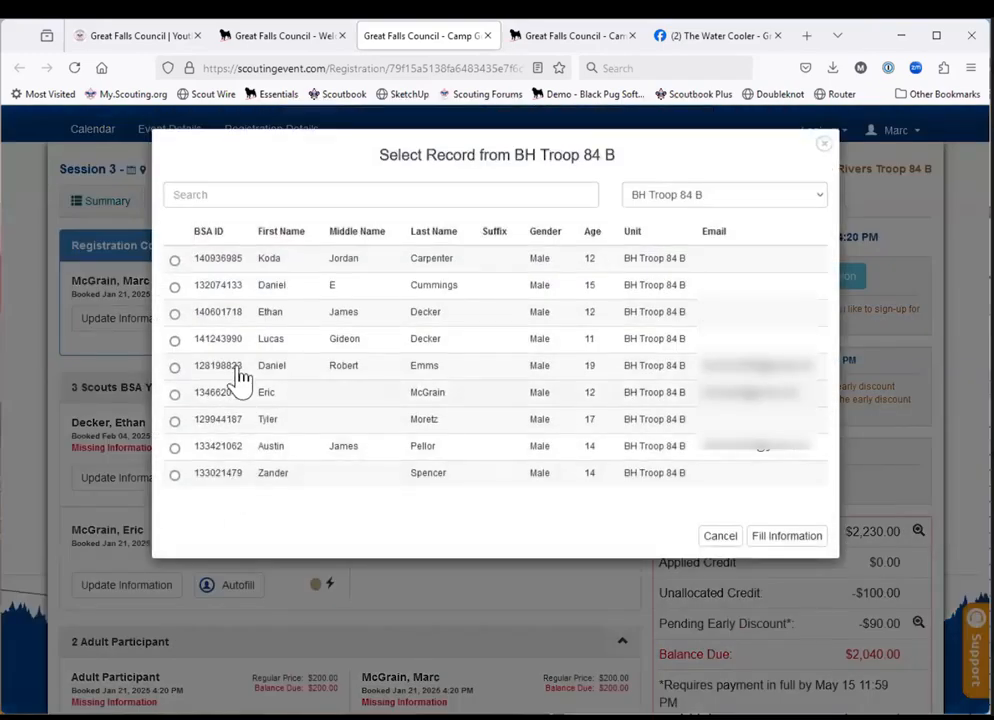
{"action": "left_click", "coordinate": [175, 341]}
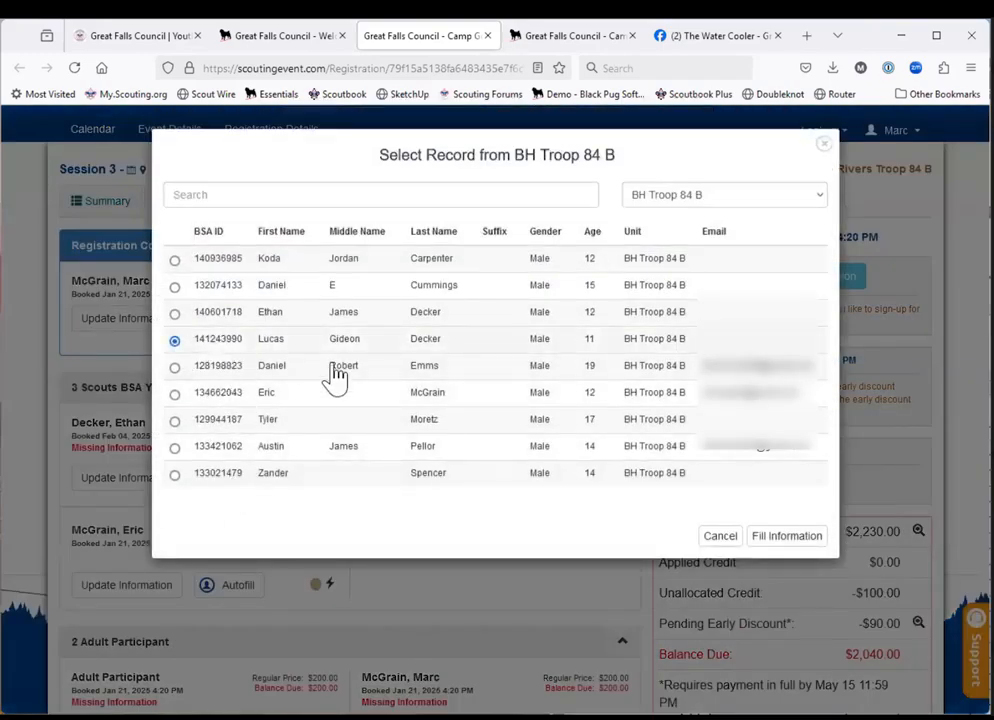
{"action": "left_click", "coordinate": [782, 540]}
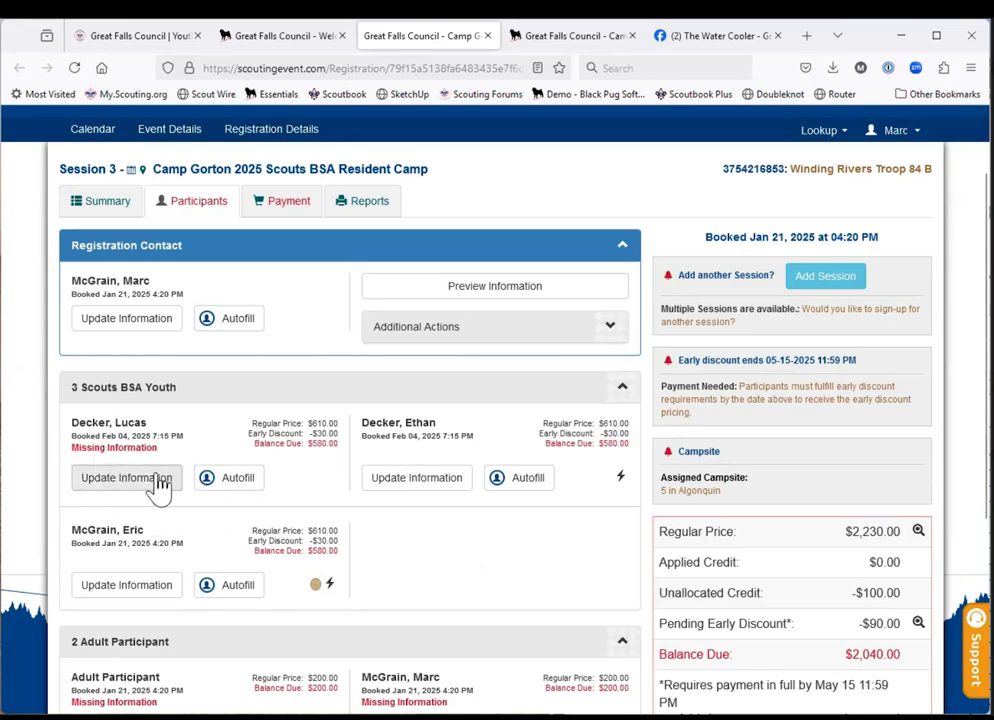
Review the replaced youth's medical, rank, campership and T-shirt fields, finish the form without edits, and dismiss the unallocated credit allocation.
{"action": "left_click", "coordinate": [130, 486]}
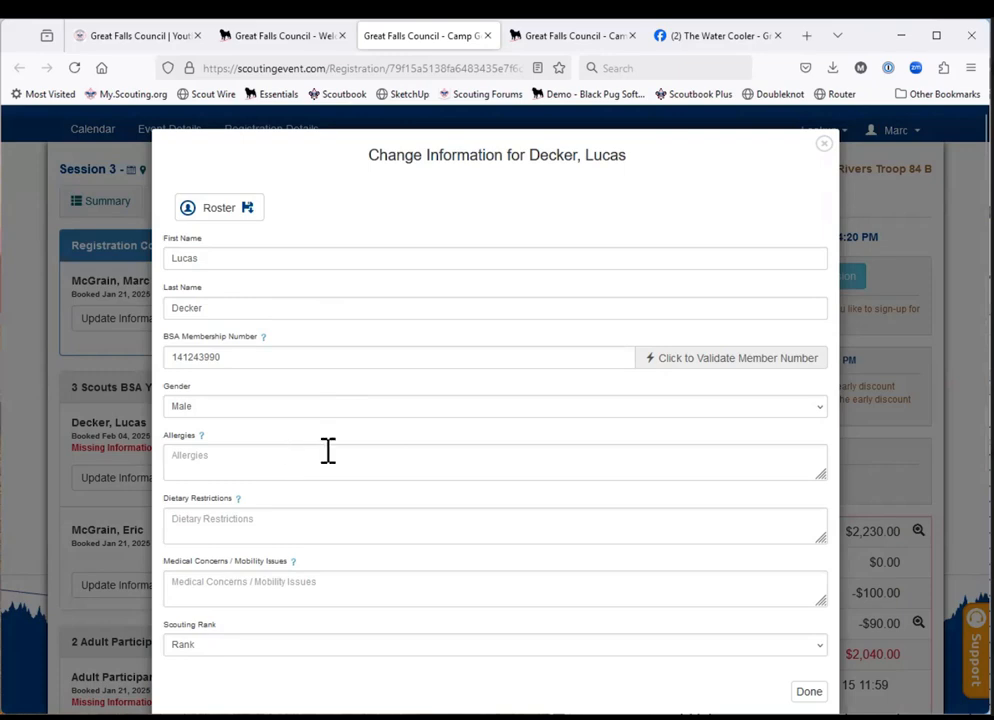
{"action": "scroll", "coordinate": [328, 451], "scroll_direction": "down", "scroll_amount": 5}
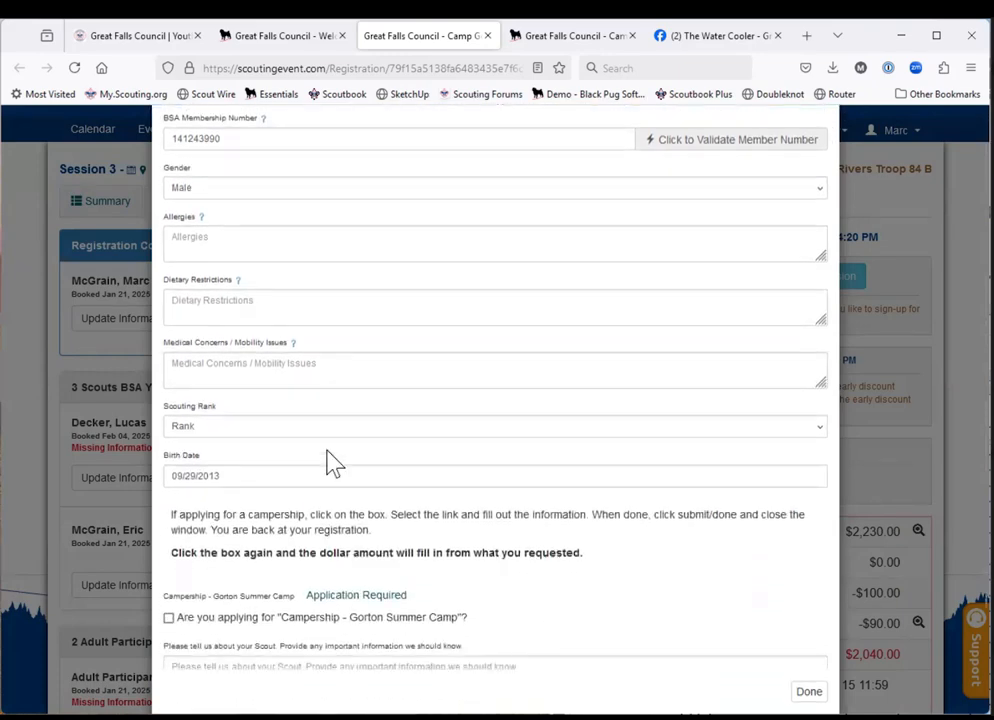
{"action": "scroll", "coordinate": [333, 462], "scroll_direction": "down", "scroll_amount": 4}
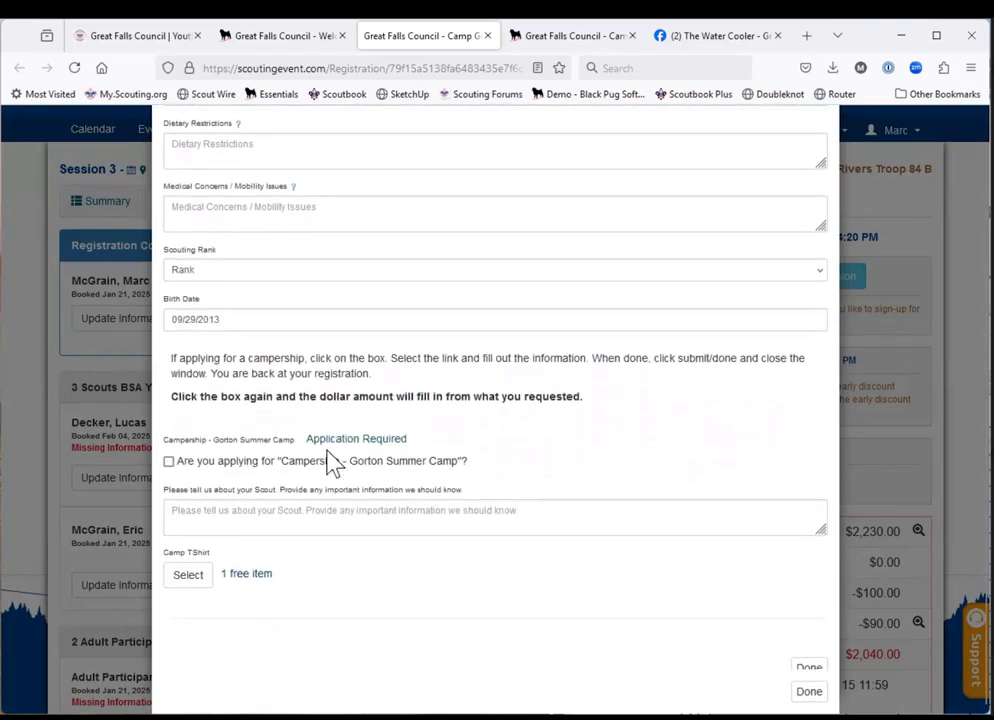
{"action": "scroll", "coordinate": [330, 455], "scroll_direction": "up", "scroll_amount": 3}
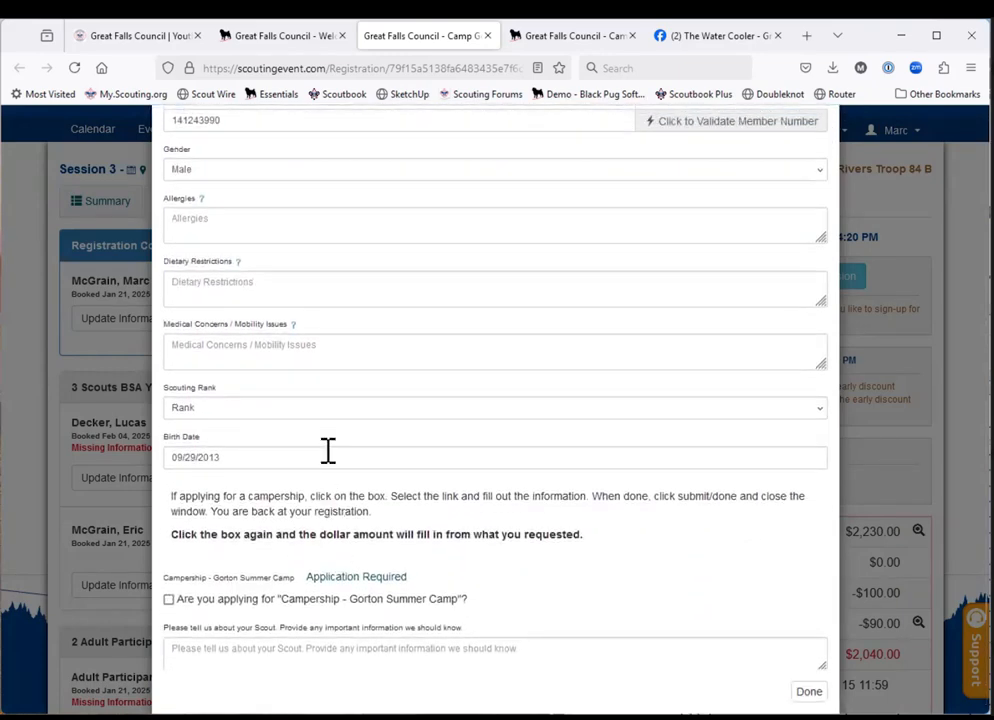
{"action": "left_click", "coordinate": [808, 691]}
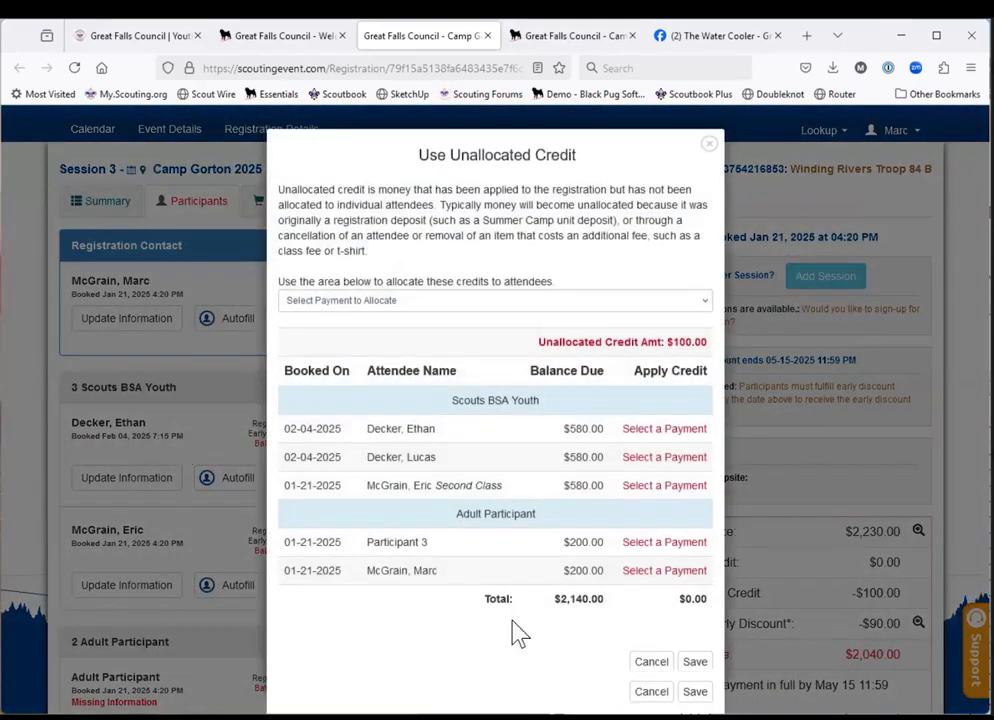
{"action": "left_click", "coordinate": [653, 693]}
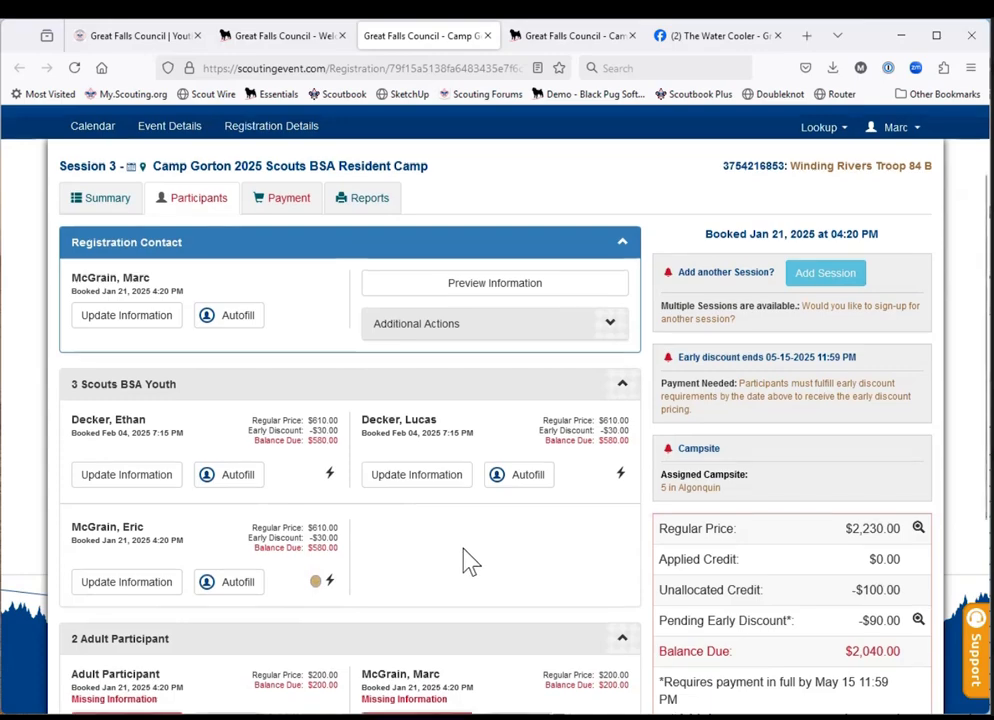
Update the information of the named Adult Participant by setting the gender to Male.
{"action": "scroll", "coordinate": [466, 561], "scroll_direction": "down", "scroll_amount": 3}
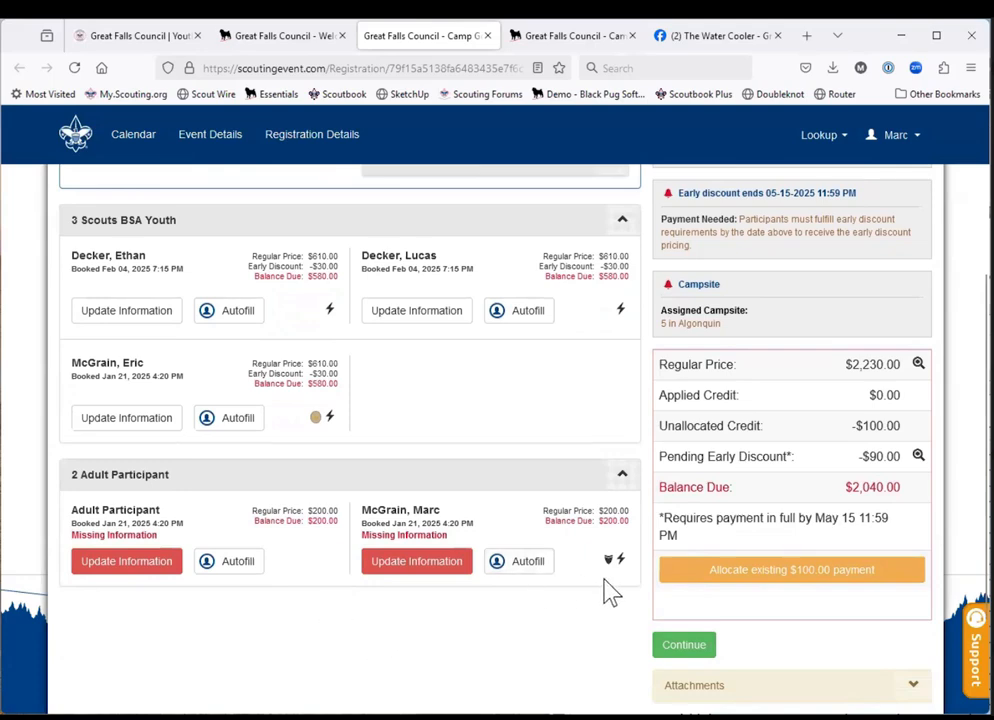
{"action": "left_click", "coordinate": [420, 566]}
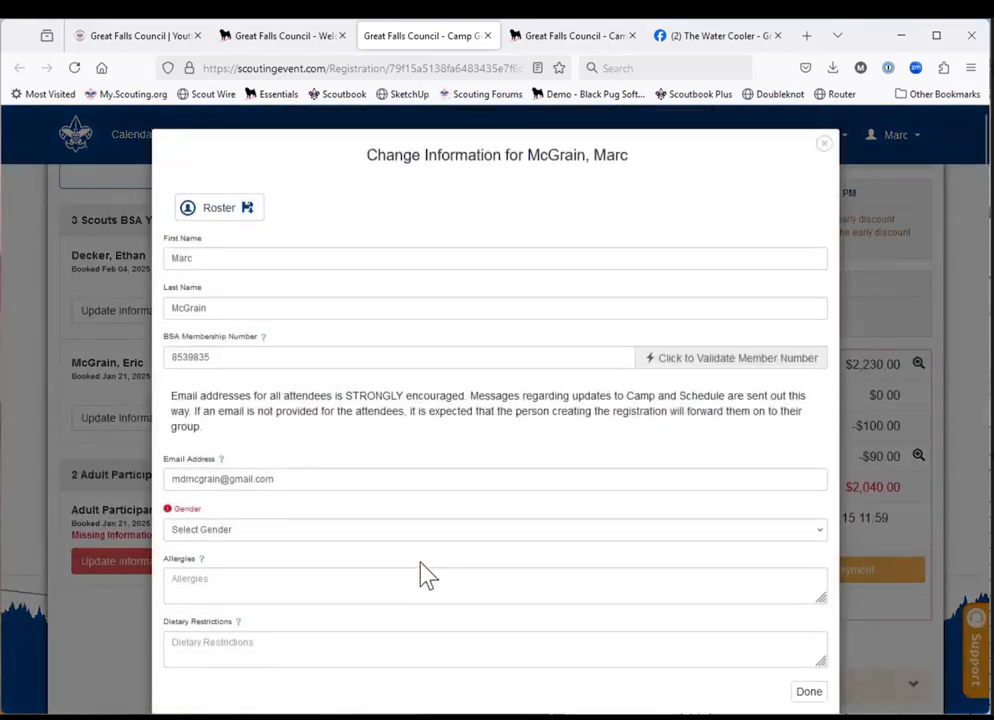
{"action": "left_click", "coordinate": [420, 535]}
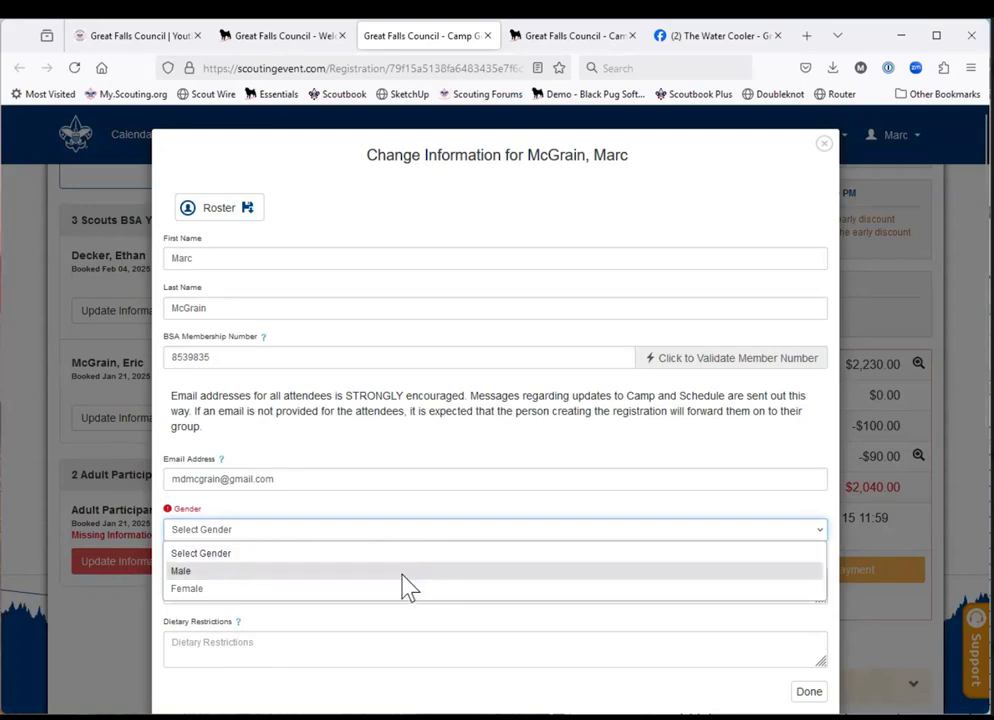
{"action": "left_click", "coordinate": [410, 578]}
{"action": "scroll", "coordinate": [404, 577], "scroll_direction": "down", "scroll_amount": 2}
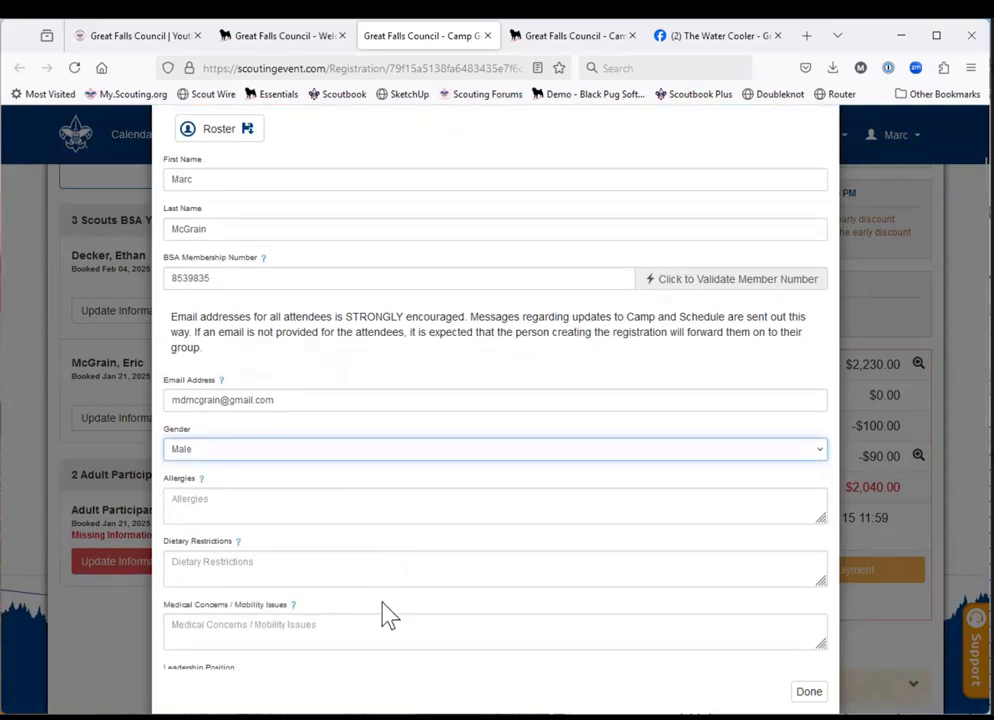
{"action": "scroll", "coordinate": [389, 614], "scroll_direction": "down", "scroll_amount": 1}
{"action": "scroll", "coordinate": [389, 614], "scroll_direction": "down", "scroll_amount": 5}
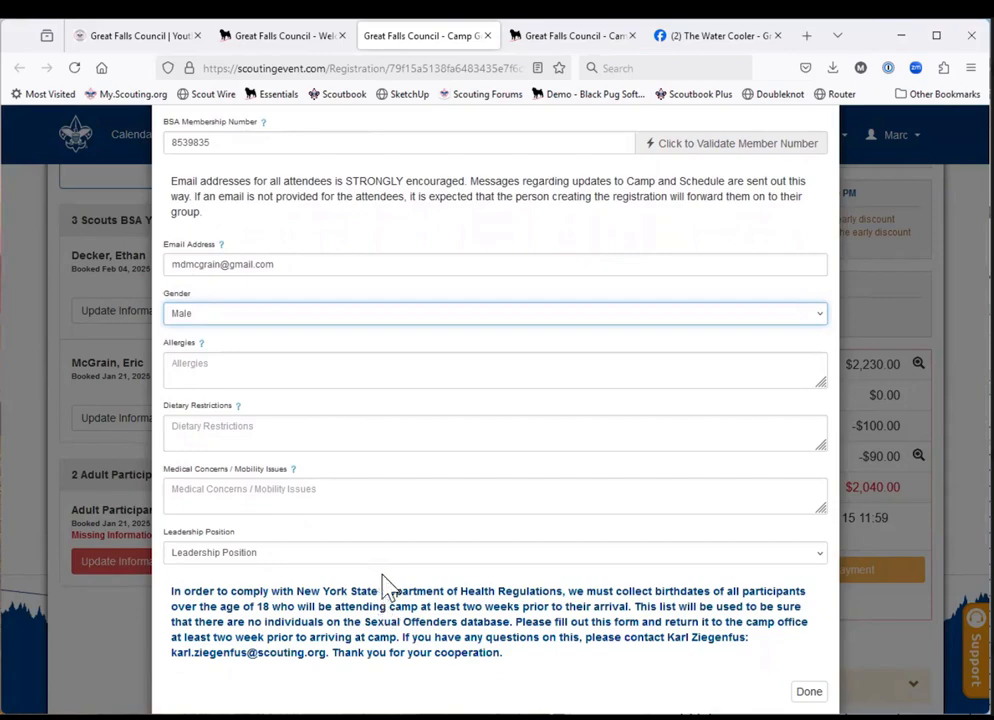
Examine the adult's leadership position options and the Youth Protection certification, birth date and camp T-shirt fields.
{"action": "left_click", "coordinate": [380, 556]}
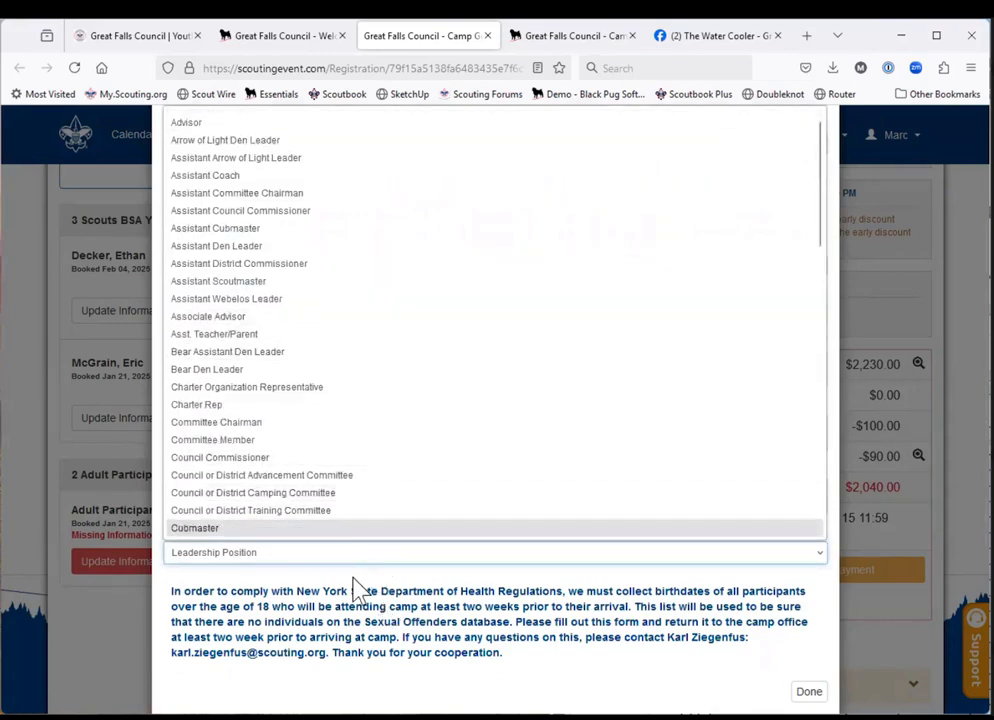
{"action": "left_click", "coordinate": [353, 577]}
{"action": "scroll", "coordinate": [356, 589], "scroll_direction": "down", "scroll_amount": 3}
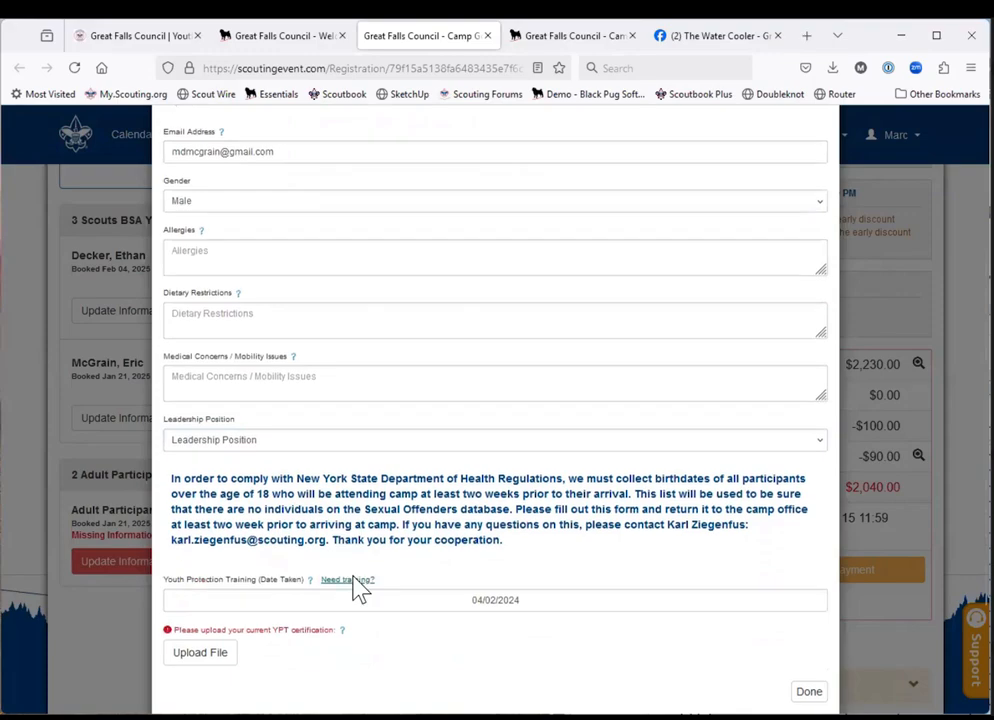
{"action": "scroll", "coordinate": [356, 589], "scroll_direction": "down", "scroll_amount": 1}
{"action": "scroll", "coordinate": [356, 589], "scroll_direction": "down", "scroll_amount": 3}
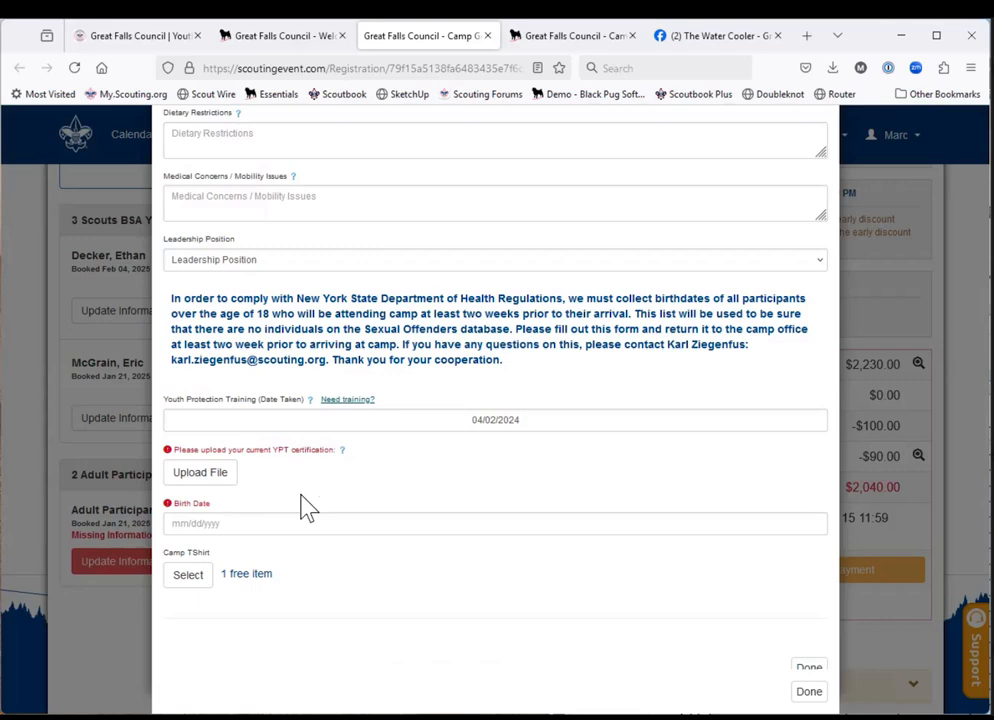
Open the my.scouting.org home page in a new browser tab.
{"action": "left_click", "coordinate": [811, 43]}
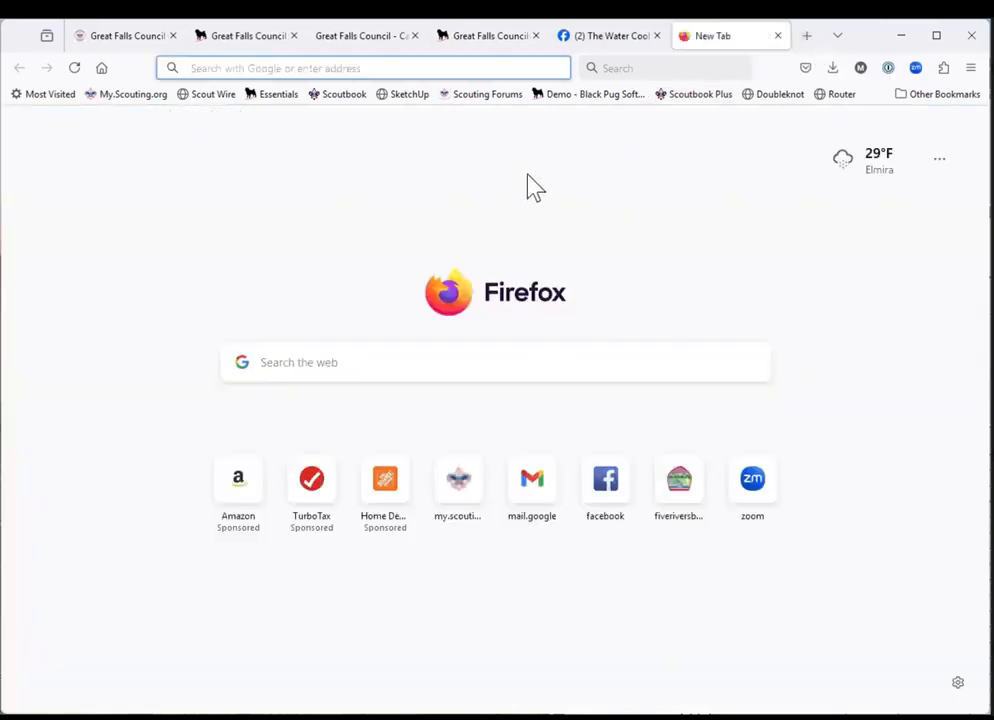
{"action": "type", "text": "my.scouting.org/"}
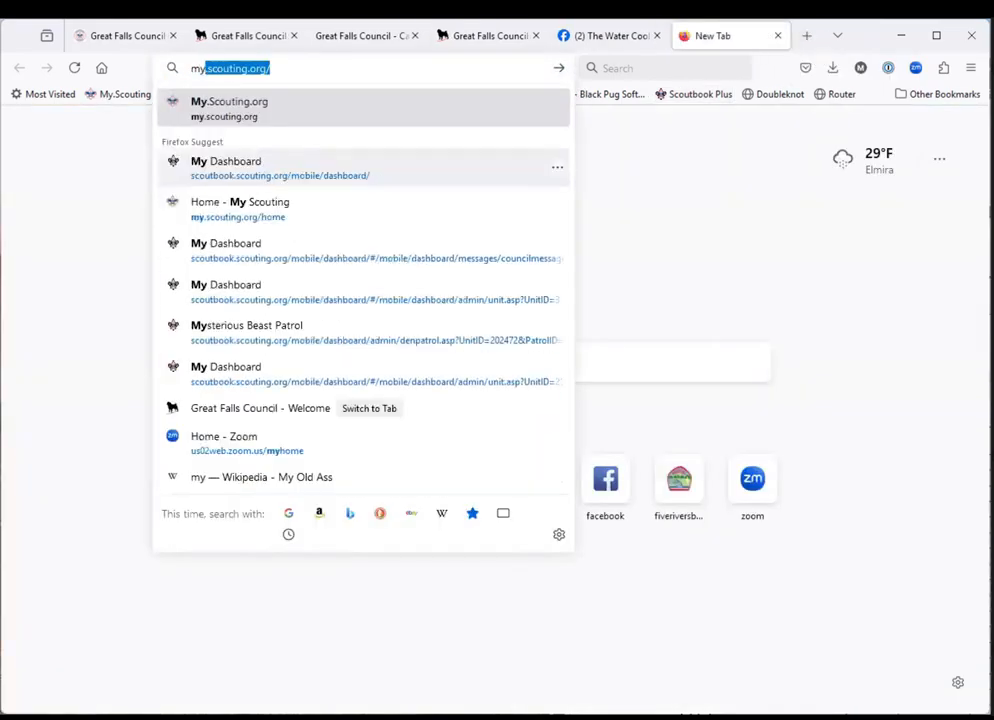
{"action": "key", "text": "Return"}
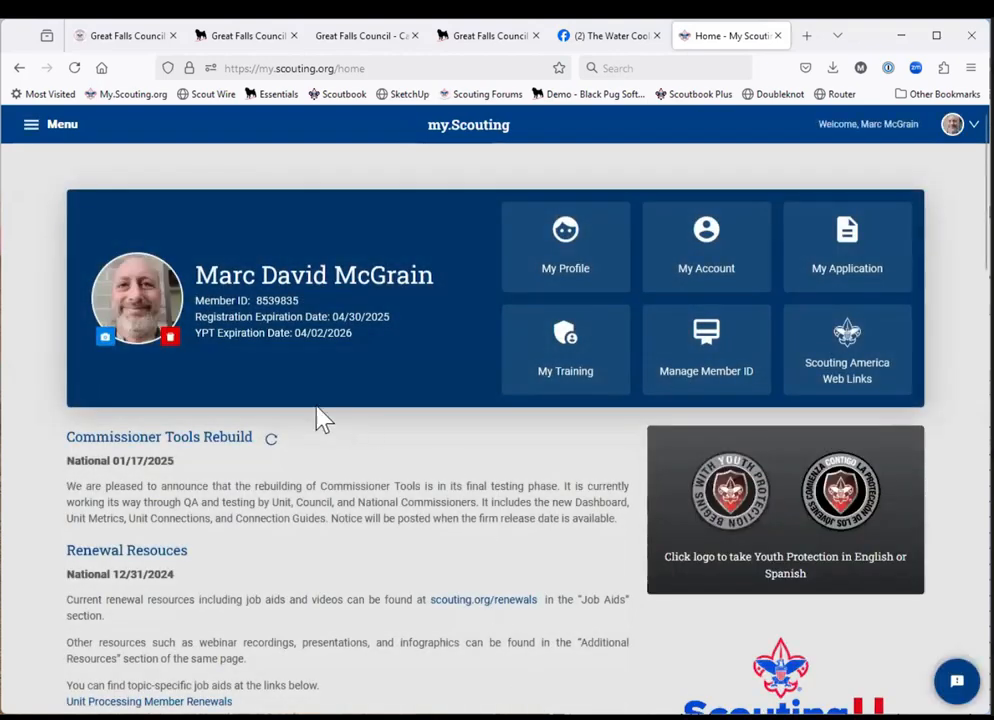
Open the Training Manager for Troop 0084 (BT) and bring up its Quick Search form.
{"action": "left_click", "coordinate": [31, 130]}
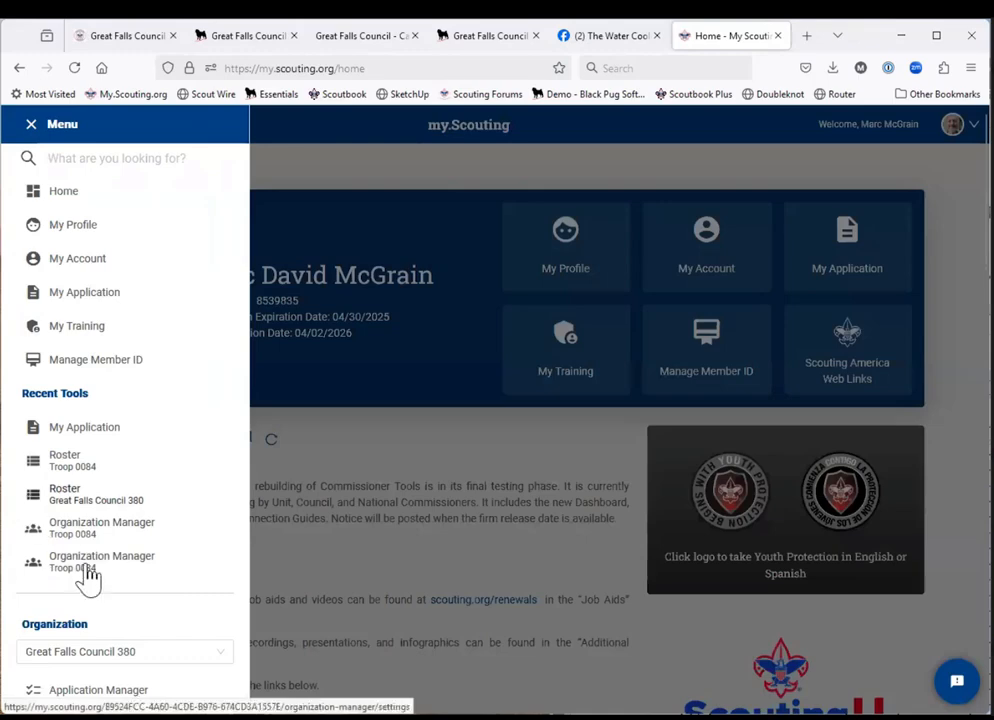
{"action": "scroll", "coordinate": [88, 578], "scroll_direction": "down", "scroll_amount": 4}
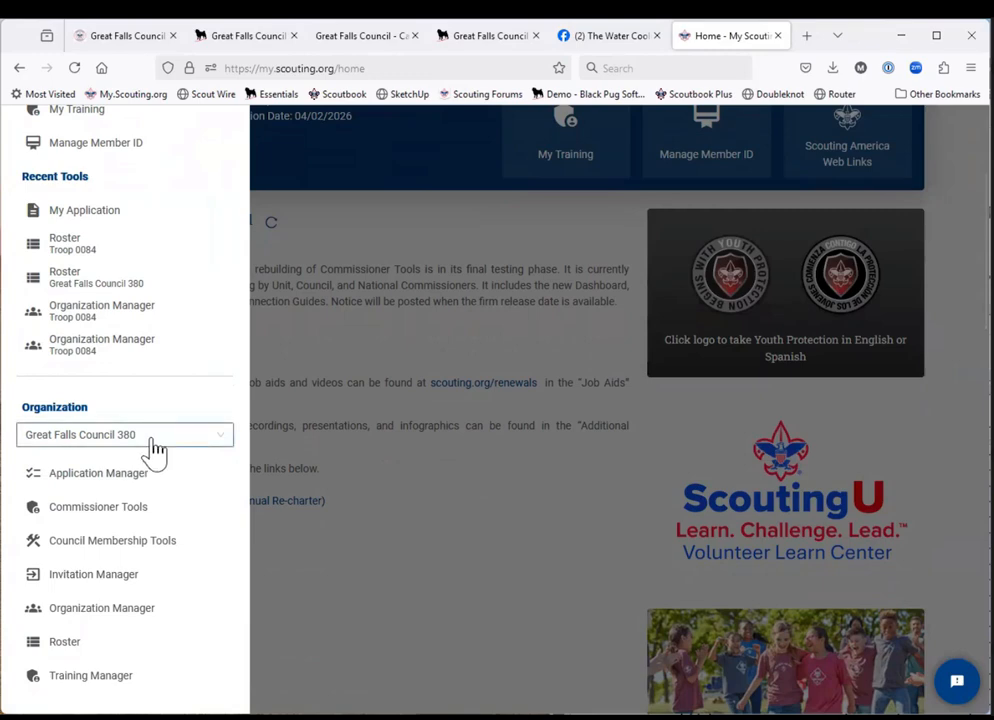
{"action": "left_click", "coordinate": [155, 450]}
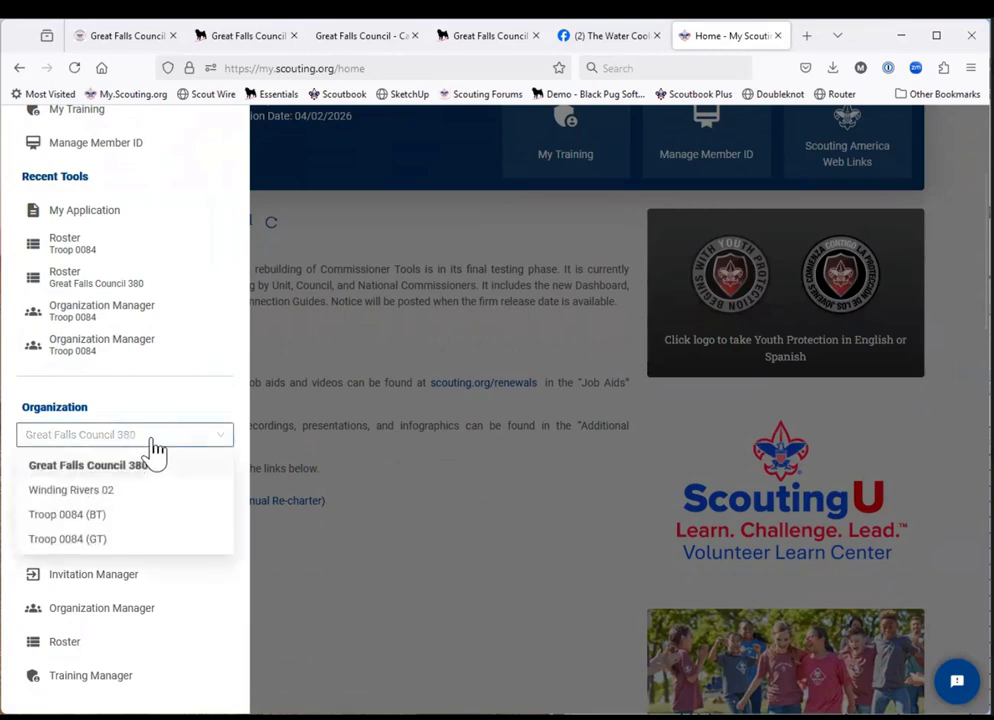
{"action": "left_click", "coordinate": [124, 515]}
{"action": "scroll", "coordinate": [122, 528], "scroll_direction": "down", "scroll_amount": 2}
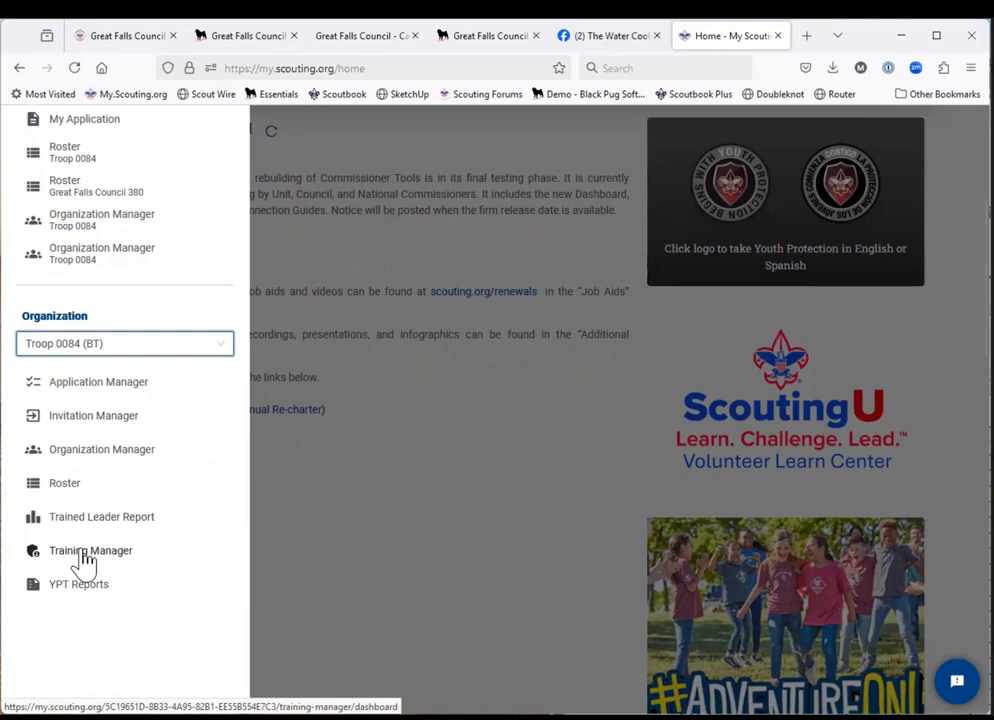
{"action": "left_click", "coordinate": [85, 555]}
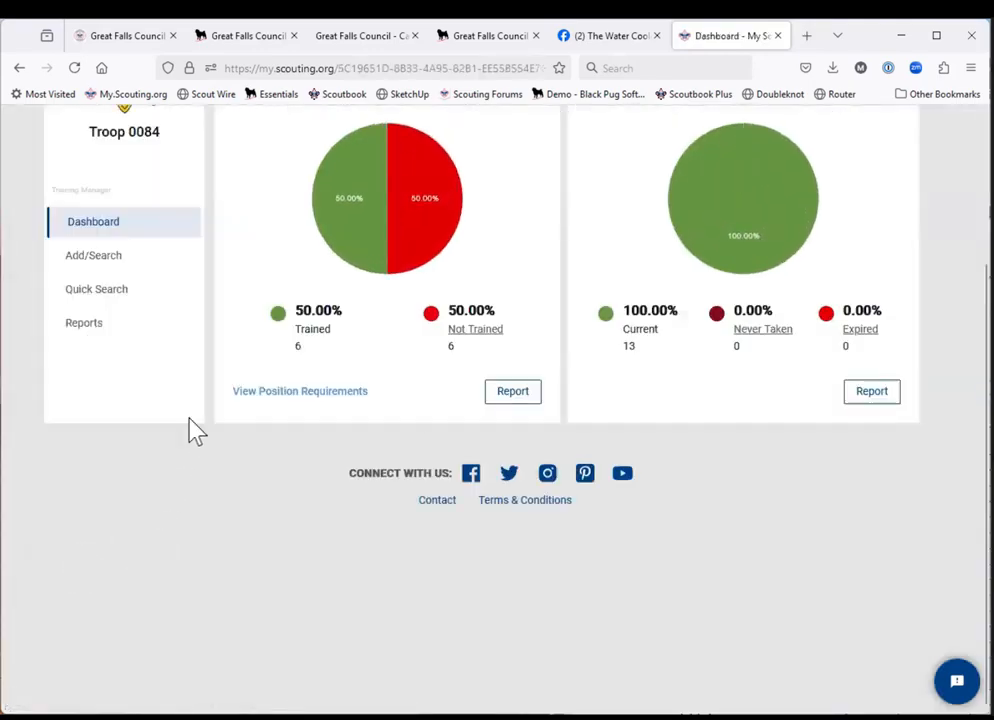
{"action": "left_click", "coordinate": [105, 262]}
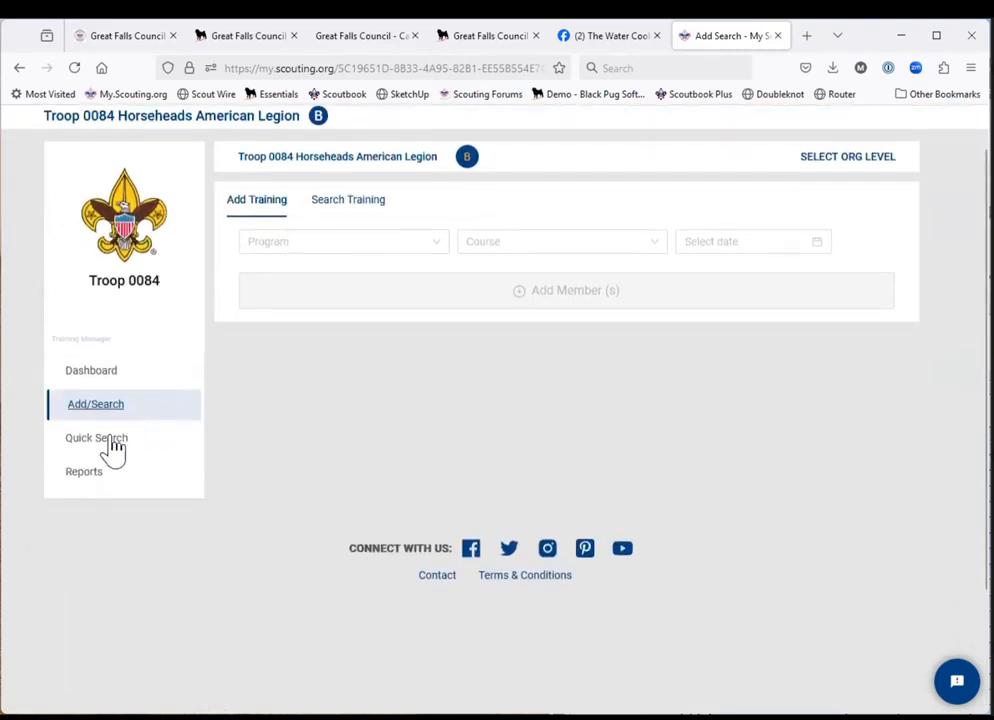
{"action": "left_click", "coordinate": [111, 444]}
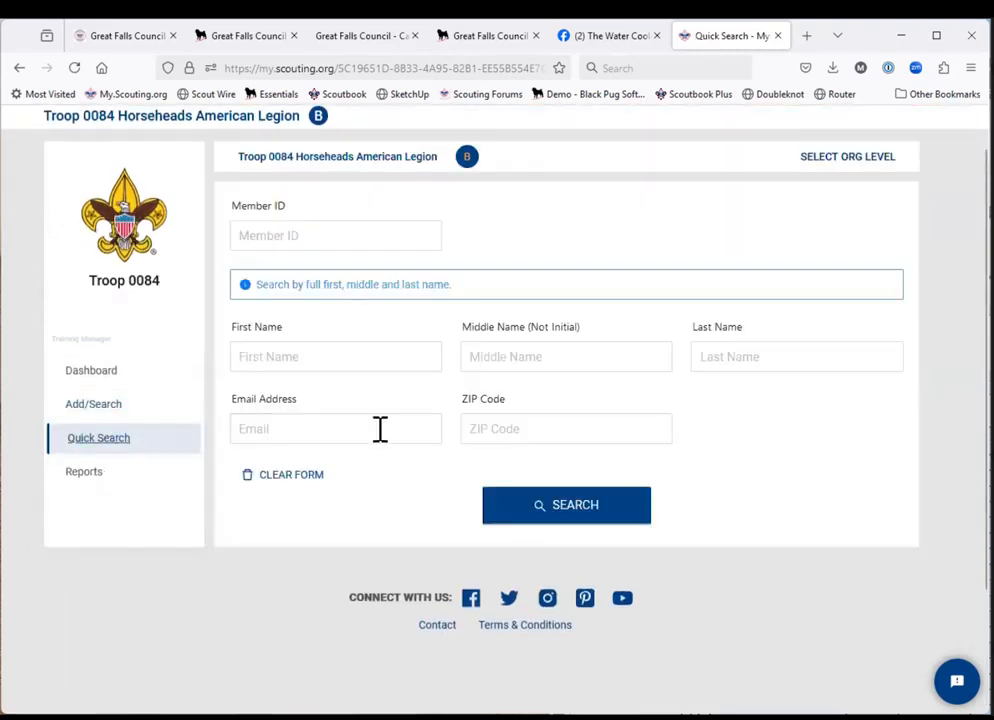
Try to find the adult's member record by entering the first and last name without a ZIP code.
{"action": "left_click", "coordinate": [369, 238]}
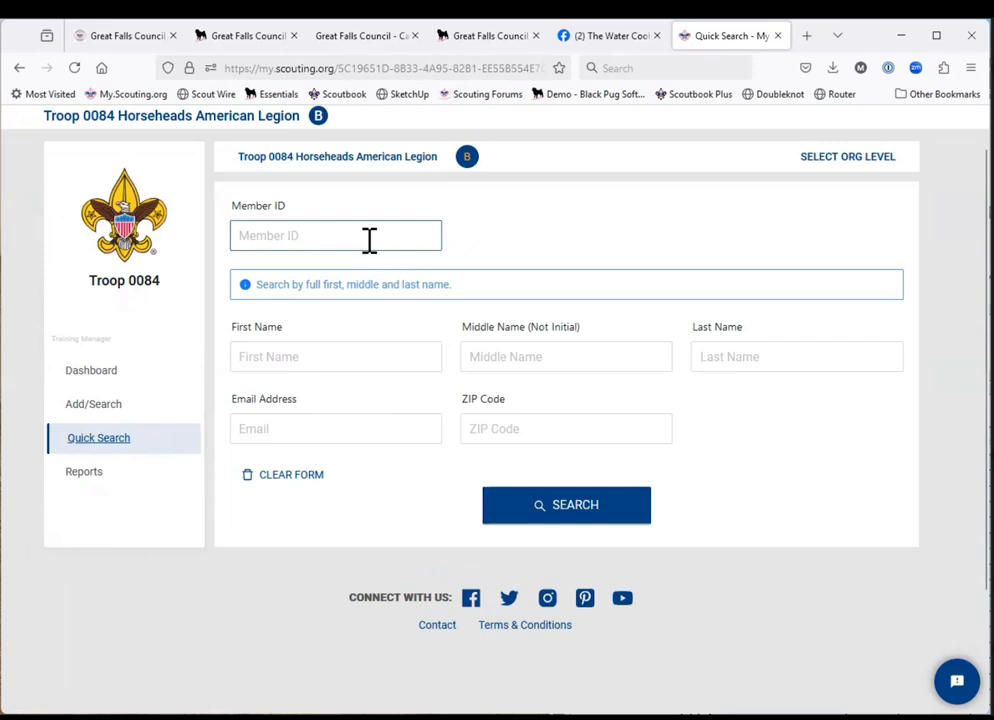
{"action": "left_click", "coordinate": [365, 357]}
{"action": "left_click", "coordinate": [365, 357]}
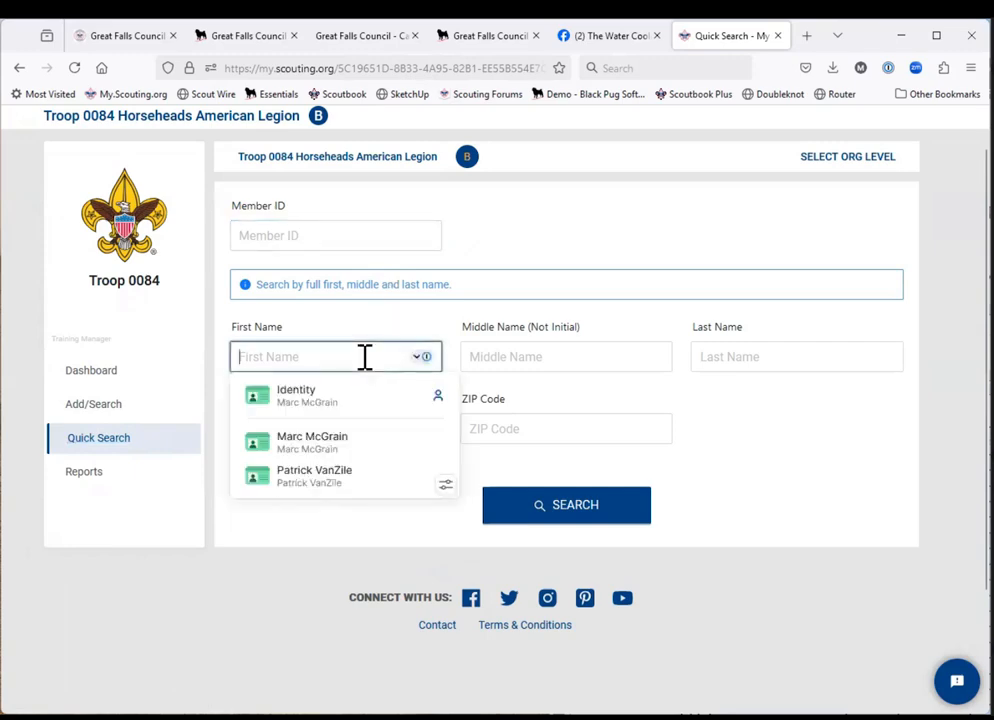
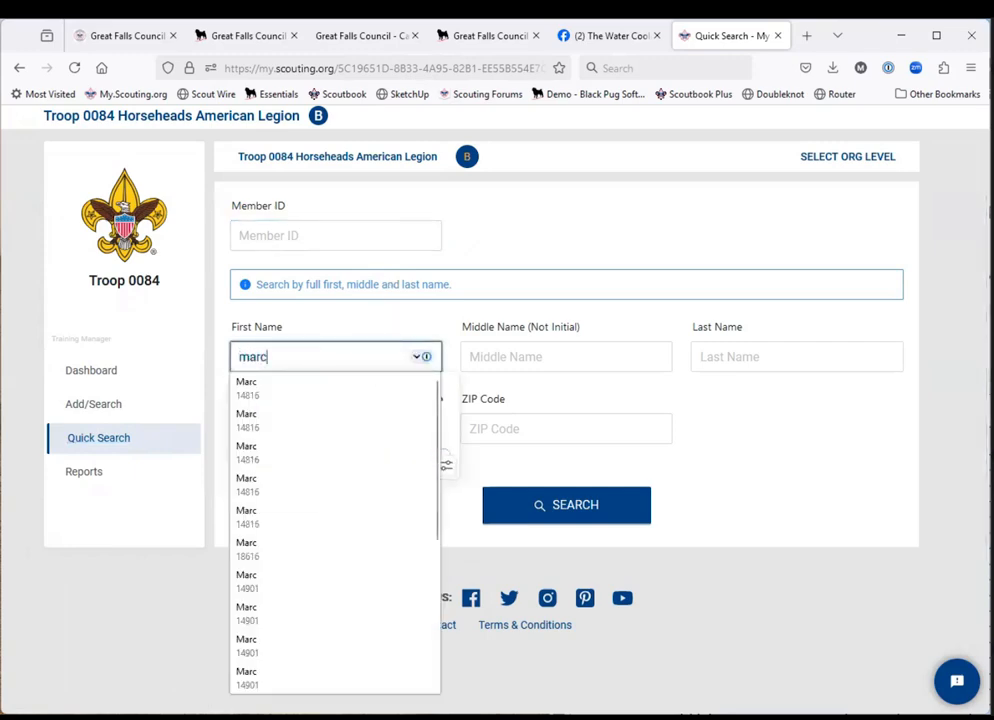
{"action": "key", "text": "Tab"}
{"action": "key", "text": "Tab"}
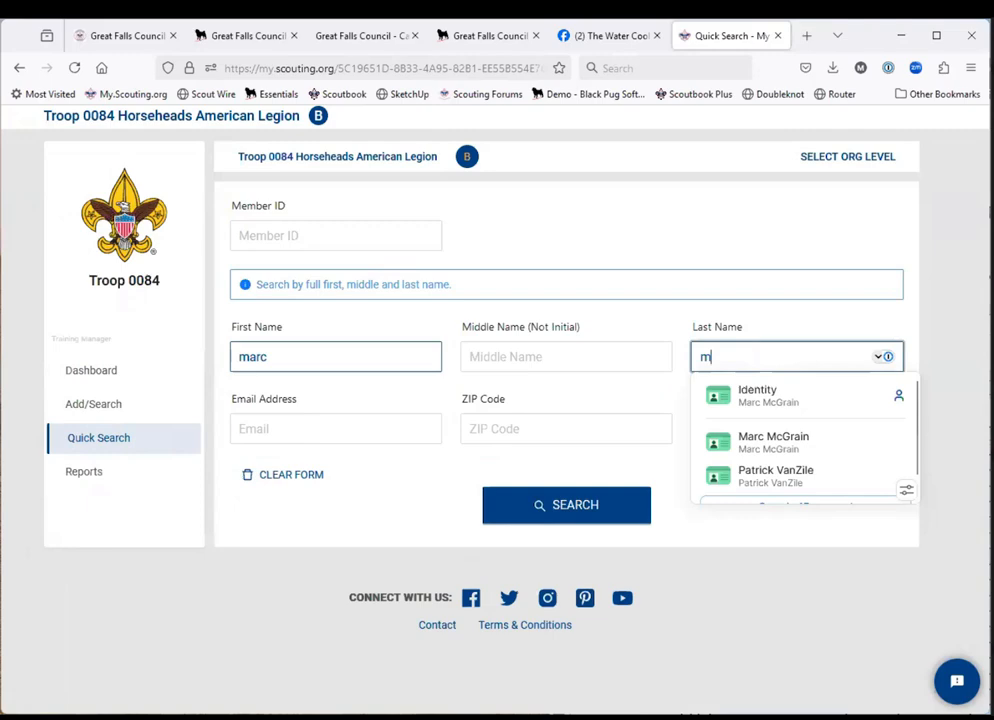
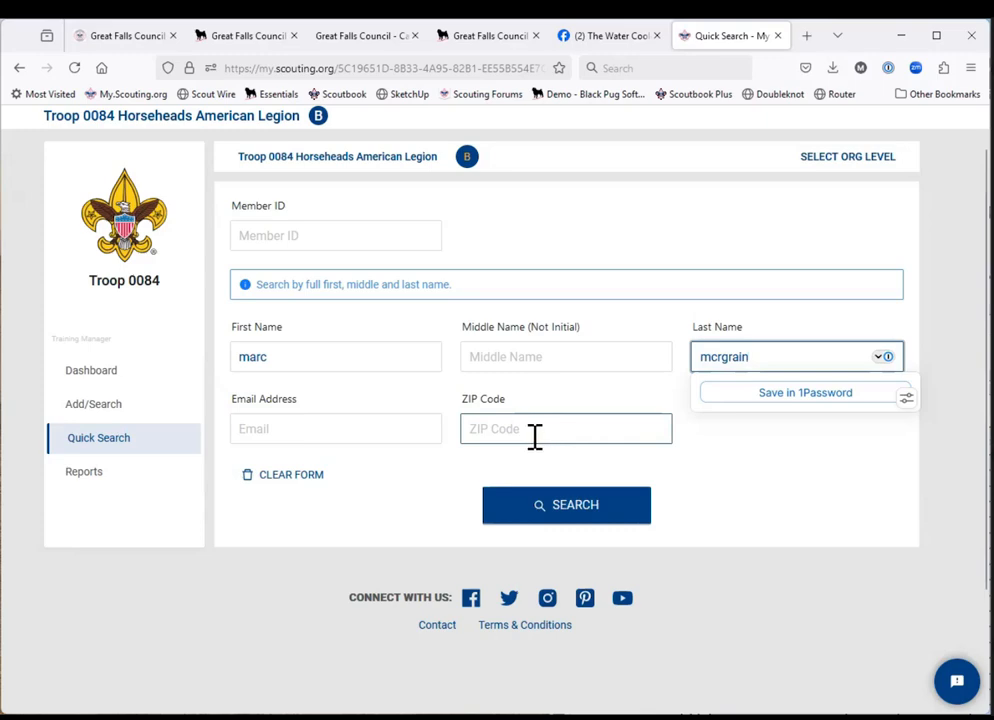
{"action": "left_click", "coordinate": [542, 510]}
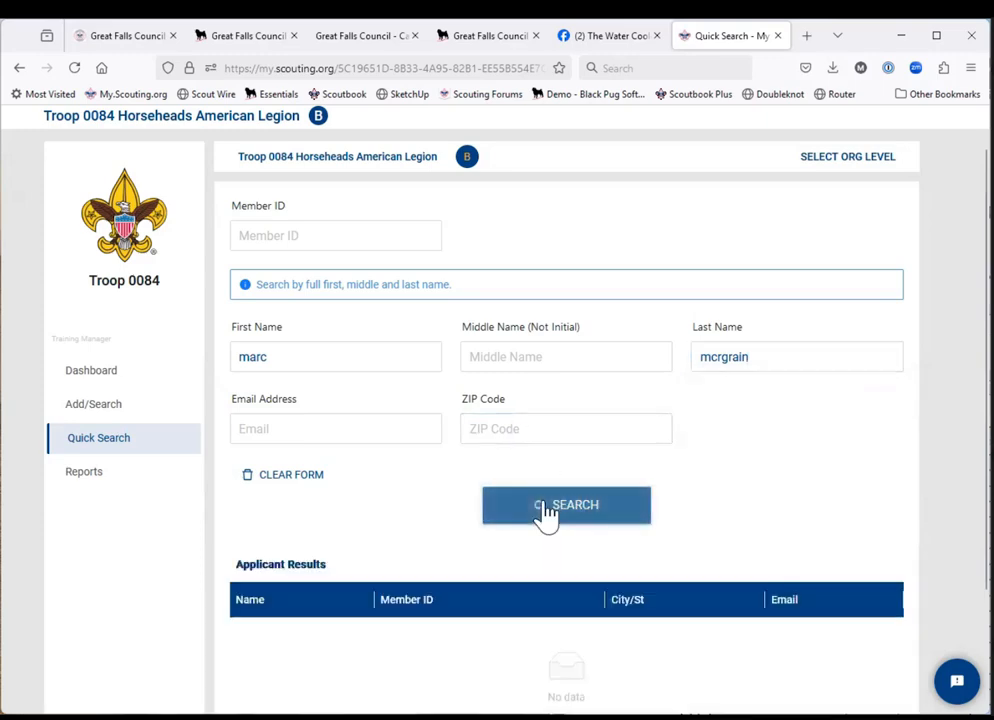
{"action": "scroll", "coordinate": [548, 512], "scroll_direction": "down", "scroll_amount": 3}
{"action": "scroll", "coordinate": [548, 512], "scroll_direction": "up", "scroll_amount": 1}
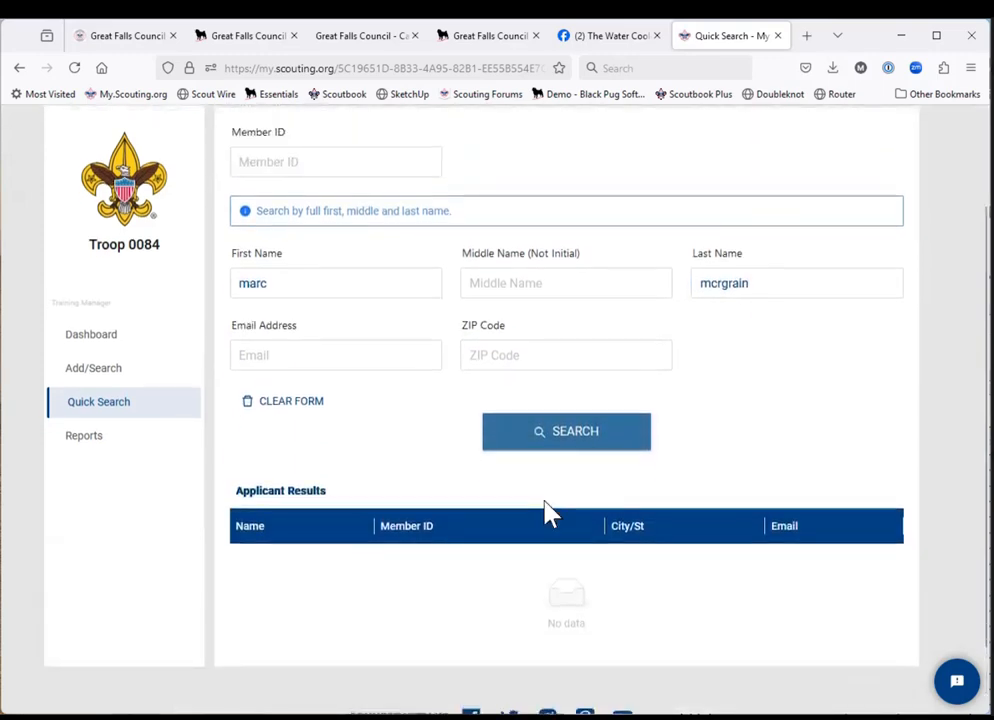
{"action": "scroll", "coordinate": [548, 512], "scroll_direction": "up", "scroll_amount": 2}
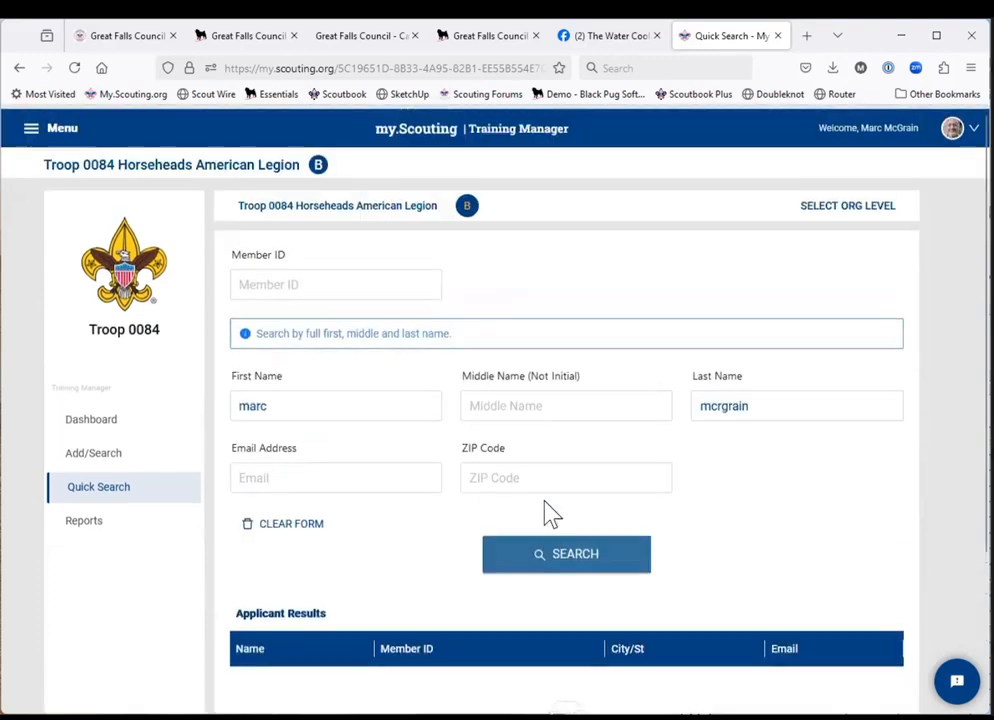
{"action": "scroll", "coordinate": [548, 512], "scroll_direction": "down", "scroll_amount": 3}
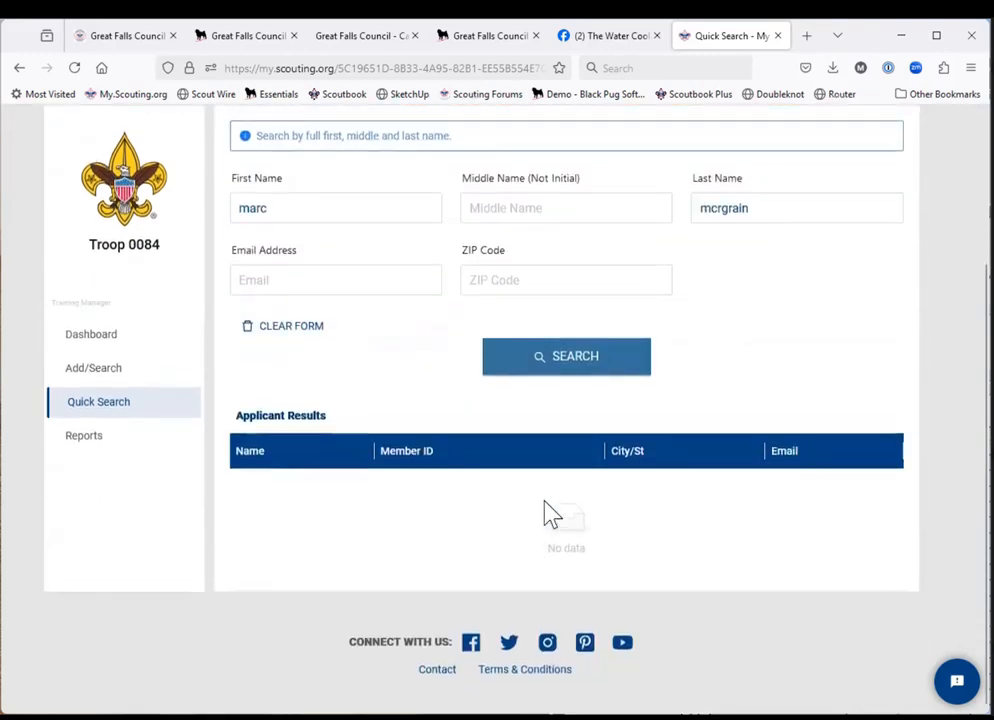
{"action": "scroll", "coordinate": [610, 415], "scroll_direction": "up", "scroll_amount": 3}
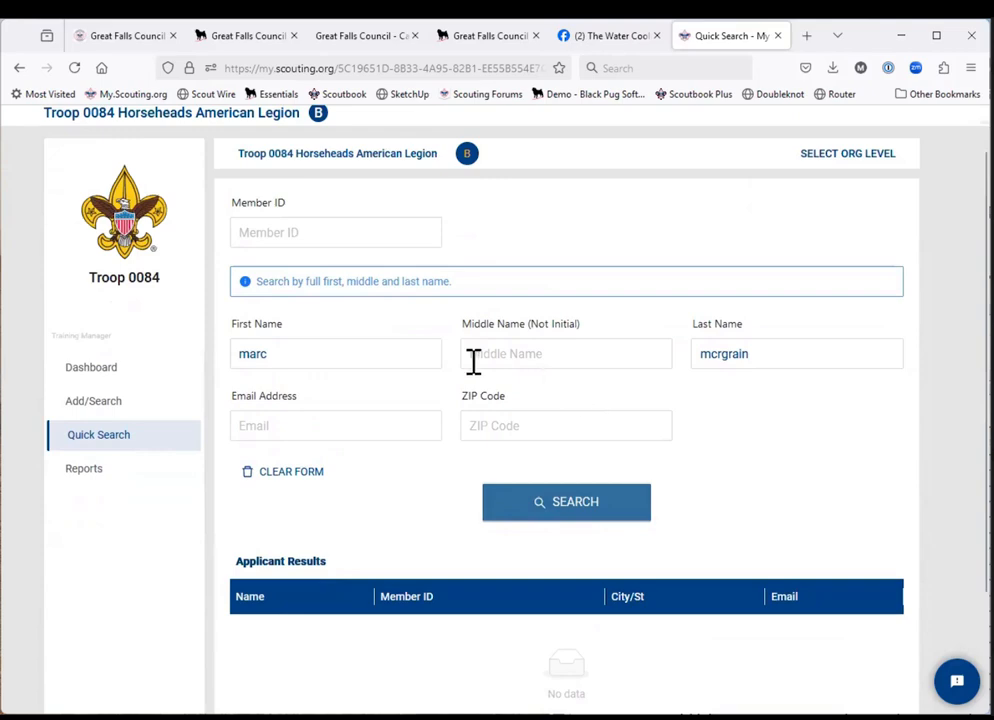
Add the adult's ZIP code to the search criteria and run the member search again.
{"action": "left_click", "coordinate": [579, 418]}
{"action": "type", "text": "14816"}
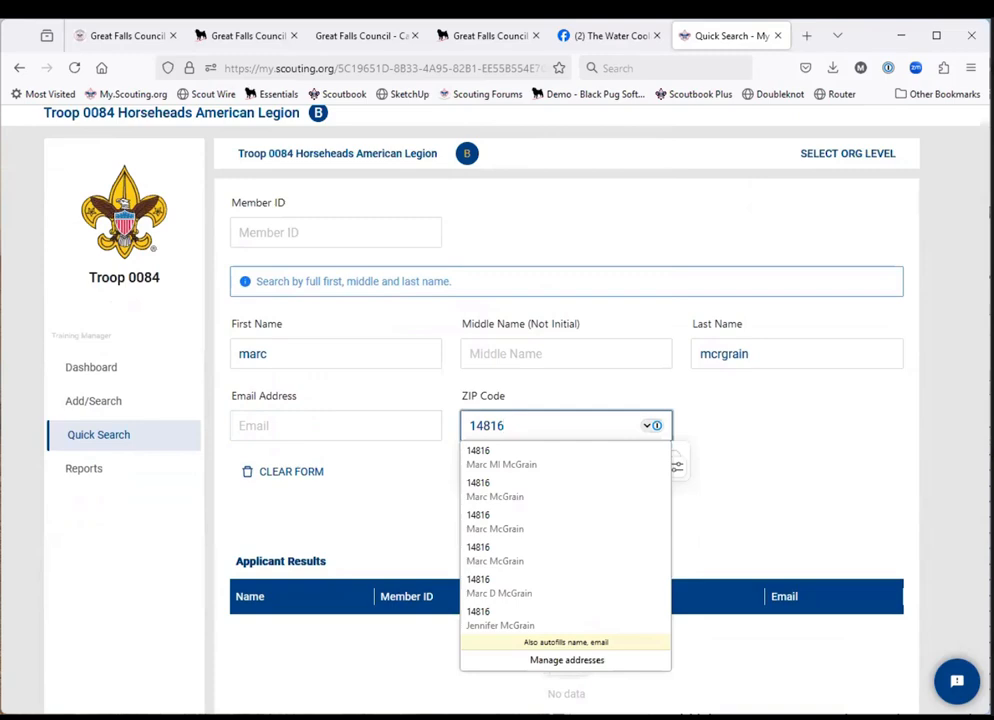
{"action": "key", "text": "Escape"}
{"action": "left_click", "coordinate": [563, 509]}
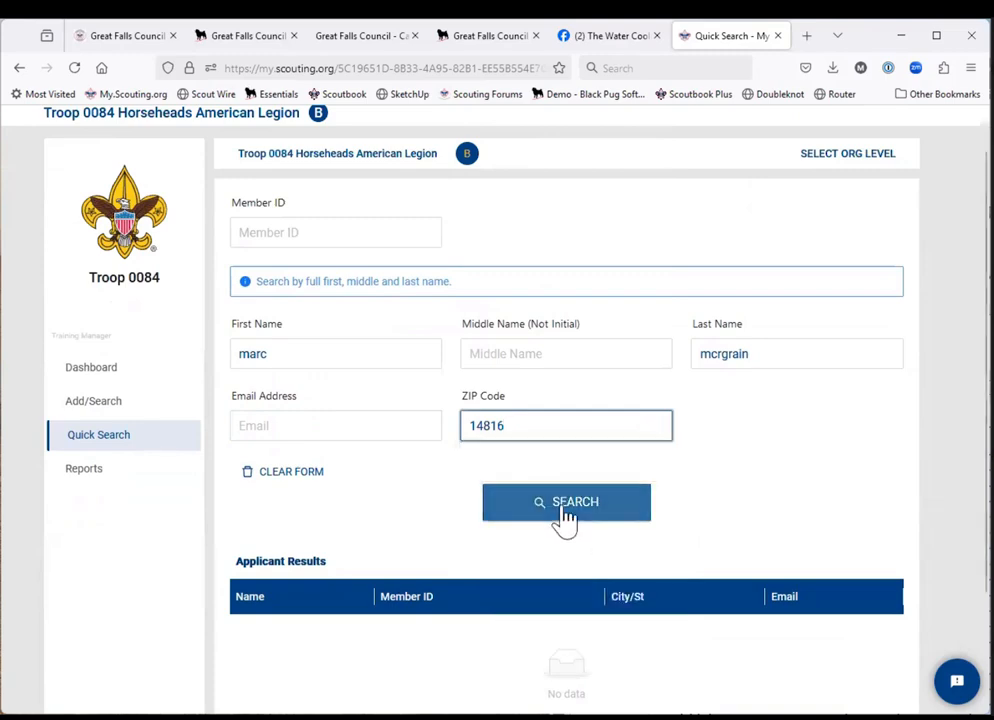
{"action": "scroll", "coordinate": [561, 516], "scroll_direction": "down", "scroll_amount": 2}
{"action": "scroll", "coordinate": [188, 355], "scroll_direction": "up", "scroll_amount": 1}
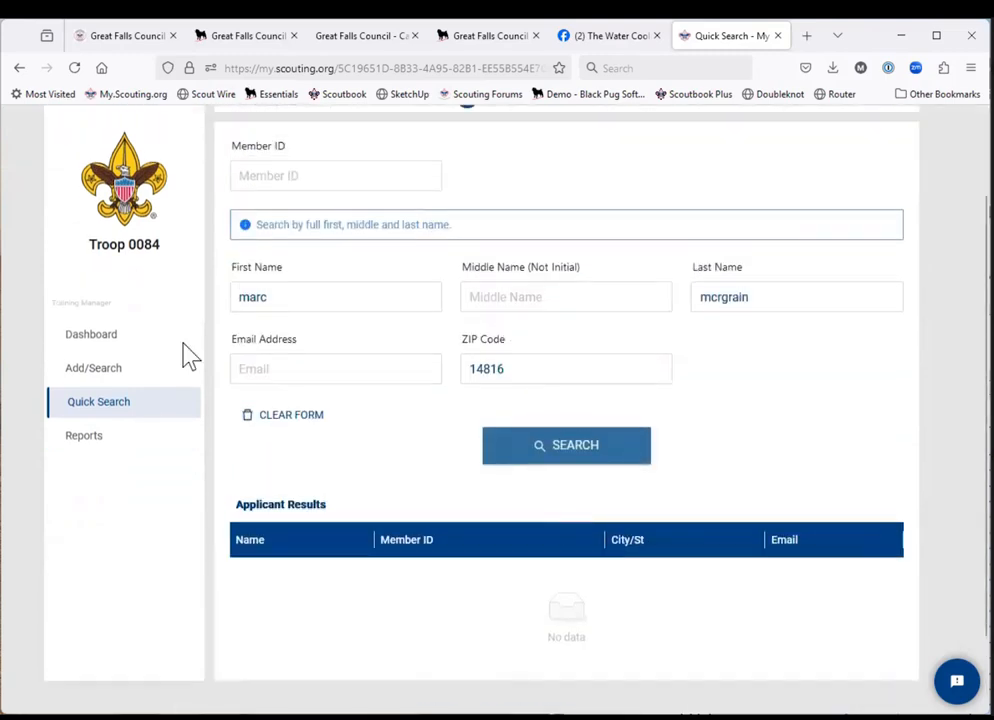
Try the member search with a different family member's first name, keeping the same last name and ZIP code.
{"action": "left_click", "coordinate": [279, 303]}
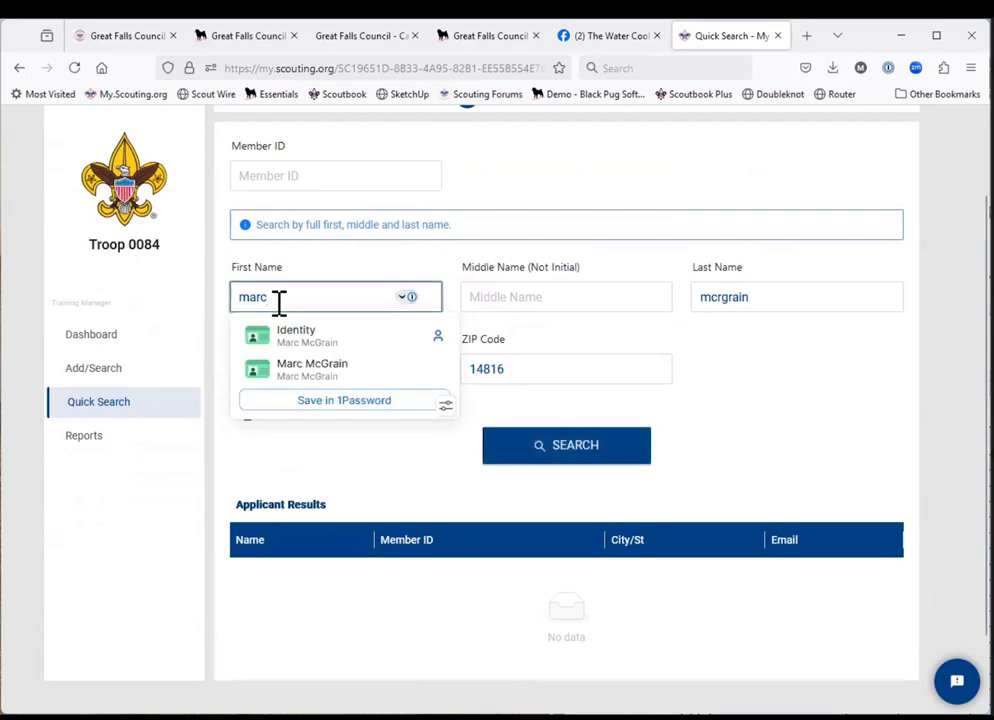
{"action": "key", "text": "BackSpace"}
{"action": "key", "text": "BackSpace"}
{"action": "key", "text": "BackSpace"}
{"action": "key", "text": "BackSpace"}
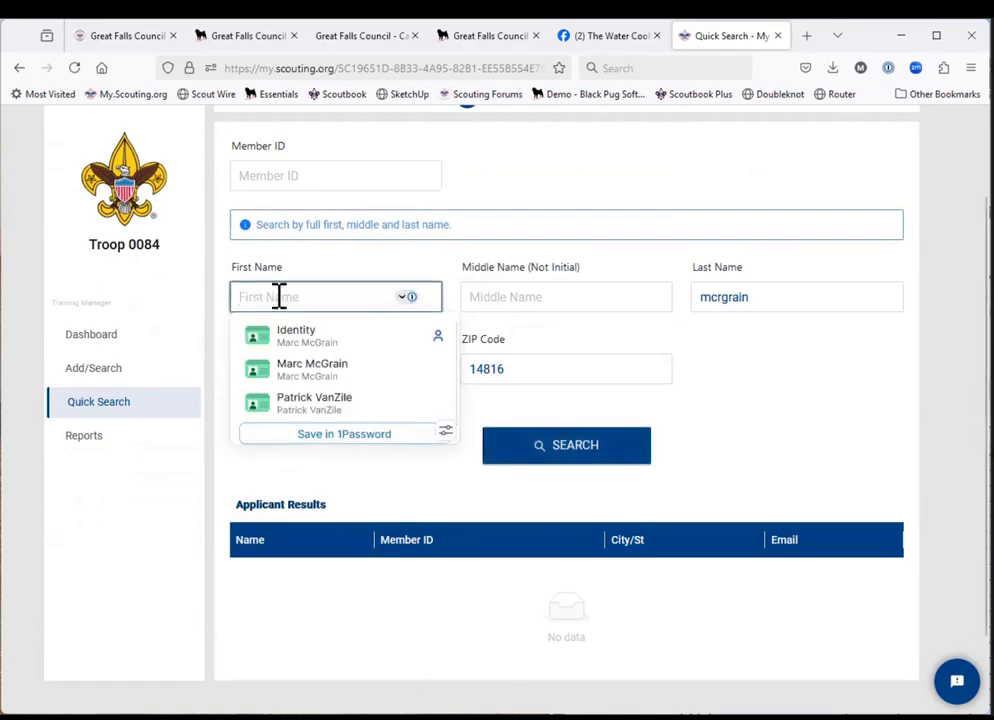
{"action": "type", "text": "jennifer"}
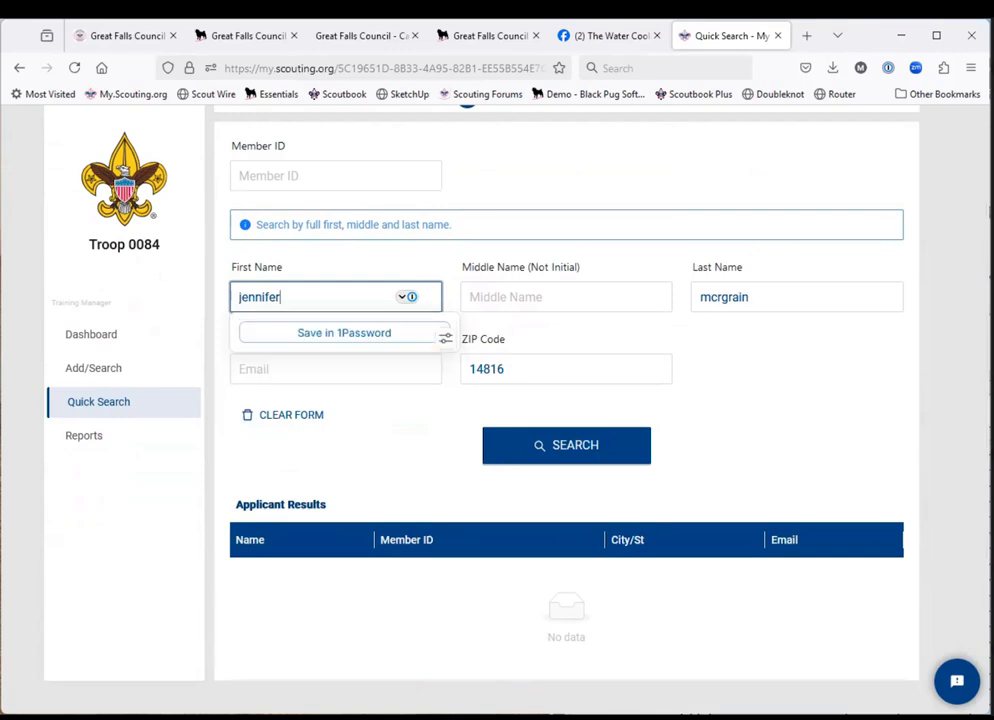
{"action": "left_click", "coordinate": [518, 461]}
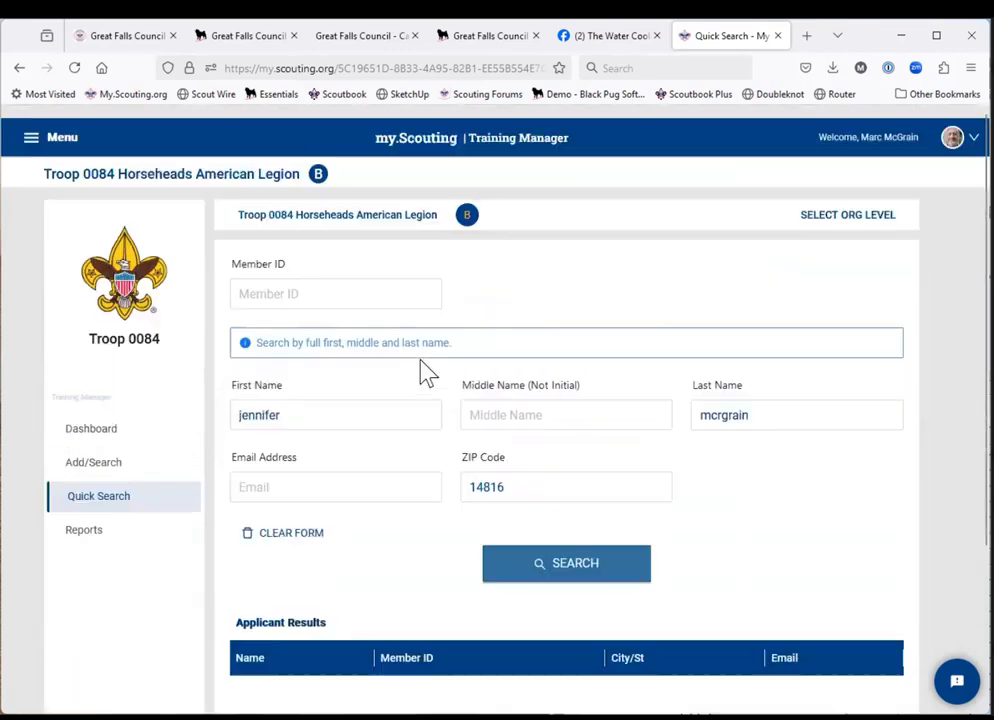
{"action": "scroll", "coordinate": [422, 373], "scroll_direction": "up", "scroll_amount": 2}
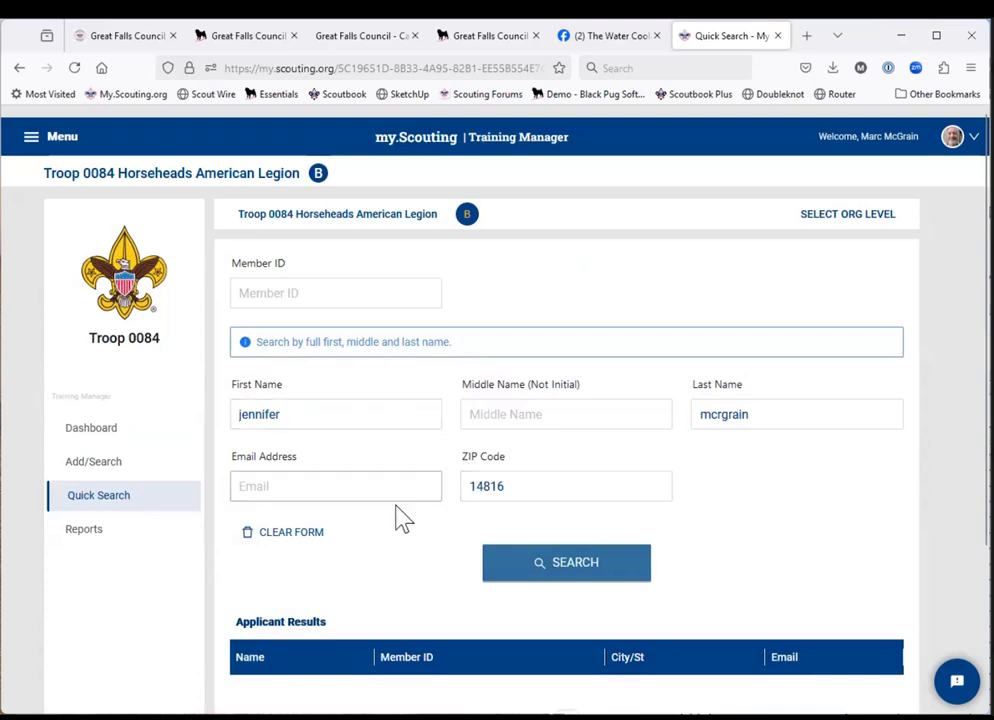
Clear the first name down to the adult's initial and correct the spelling of the last name.
{"action": "left_click", "coordinate": [303, 414]}
{"action": "scroll", "coordinate": [304, 413], "scroll_direction": "down", "scroll_amount": 1}
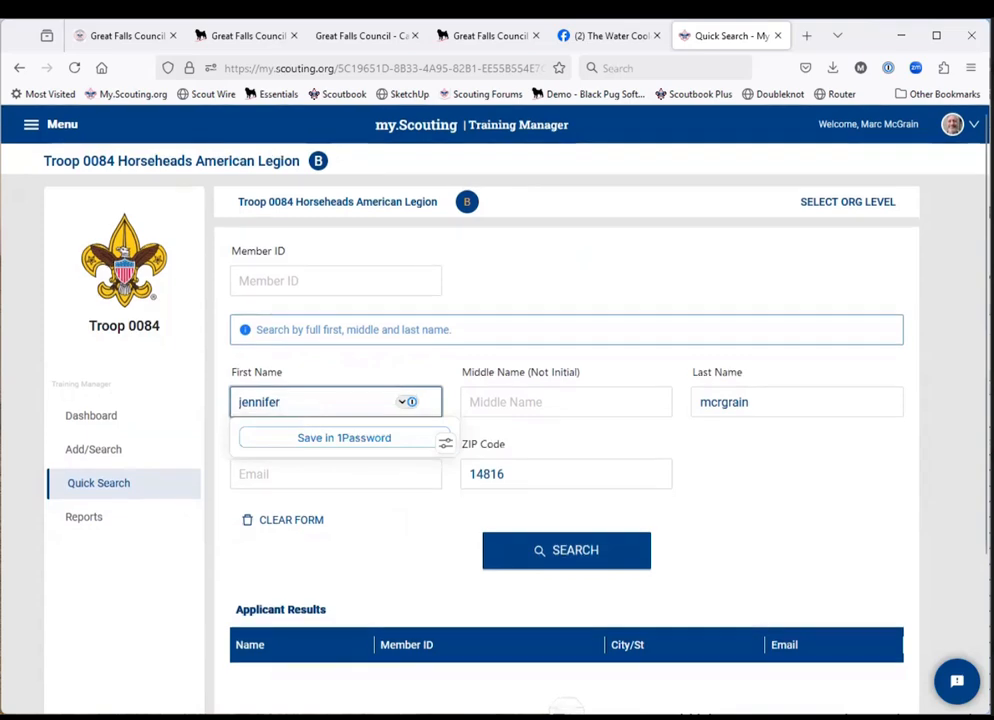
{"action": "key", "text": "BackSpace"}
{"action": "key", "text": "BackSpace"}
{"action": "key", "text": "BackSpace"}
{"action": "key", "text": "BackSpace"}
{"action": "key", "text": "BackSpace"}
{"action": "key", "text": "BackSpace"}
{"action": "key", "text": "BackSpace"}
{"action": "key", "text": "BackSpace"}
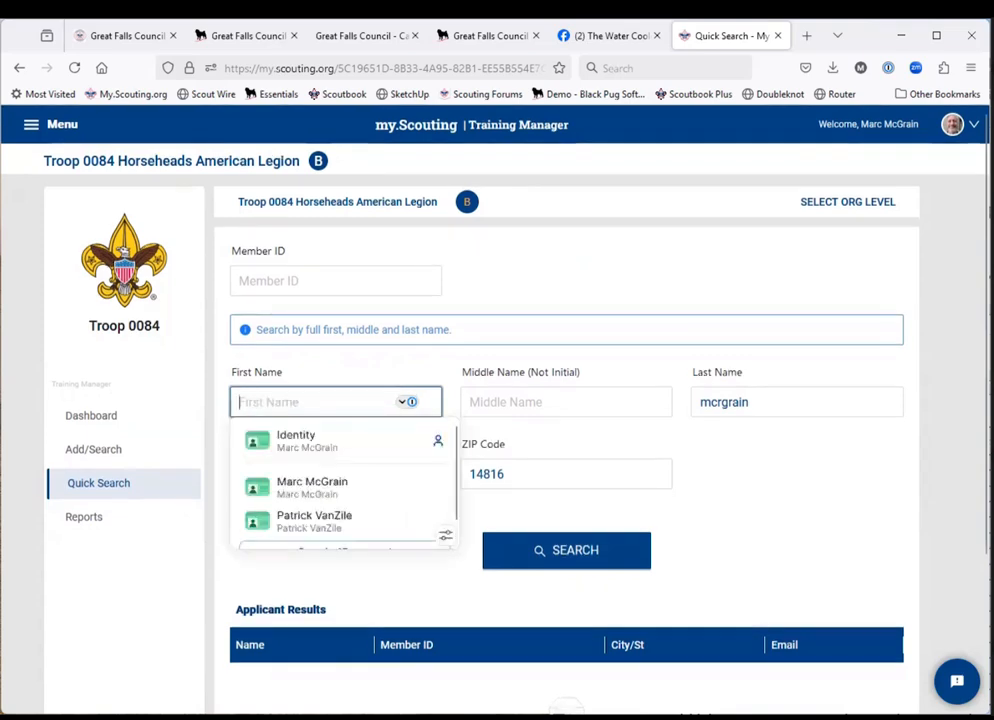
{"action": "type", "text": "m"}
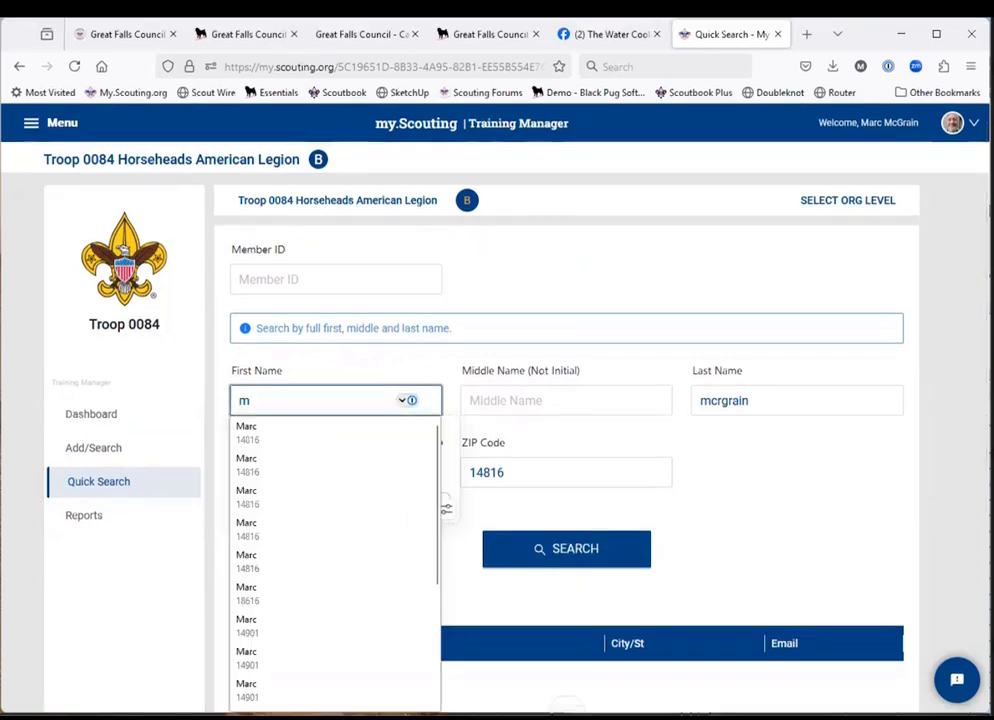
{"action": "left_click", "coordinate": [777, 402]}
{"action": "key", "text": "BackSpace"}
{"action": "key", "text": "BackSpace"}
{"action": "key", "text": "BackSpace"}
{"action": "key", "text": "BackSpace"}
{"action": "key", "text": "BackSpace"}
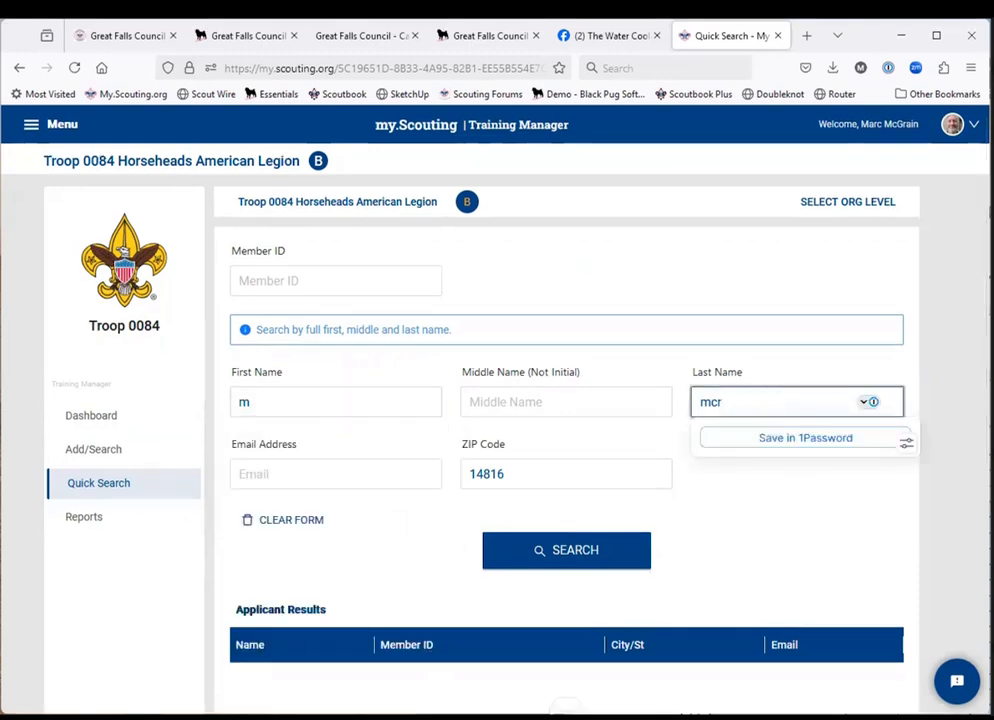
{"action": "key", "text": "BackSpace"}
{"action": "type", "text": "grain"}
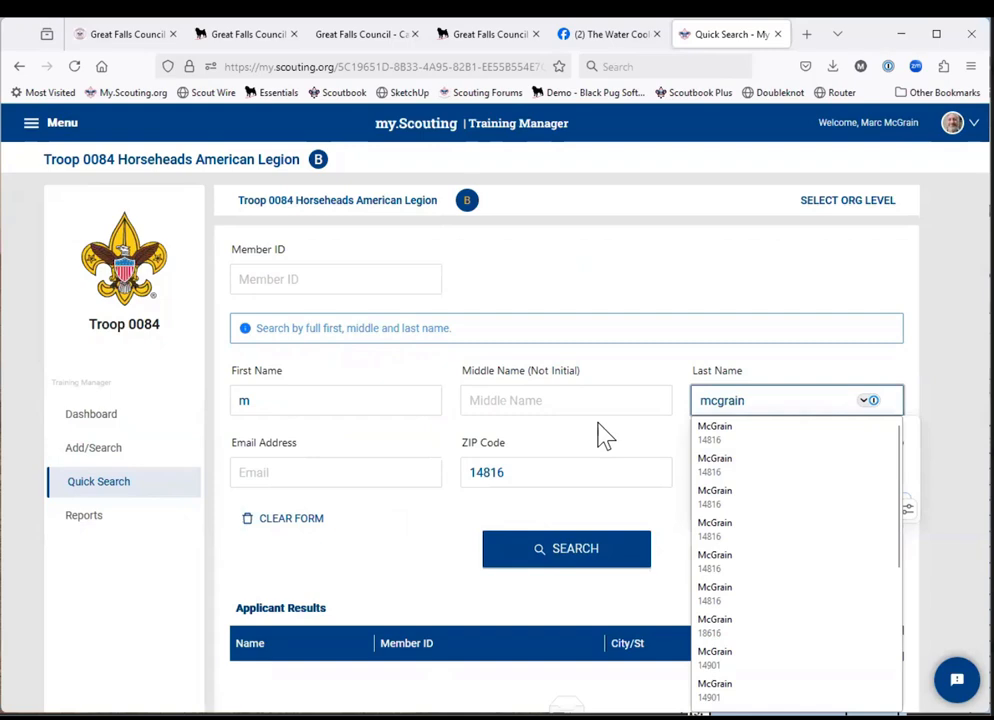
Complete the adult's first name, search for the member, and open the matching person's training record.
{"action": "left_click", "coordinate": [333, 405]}
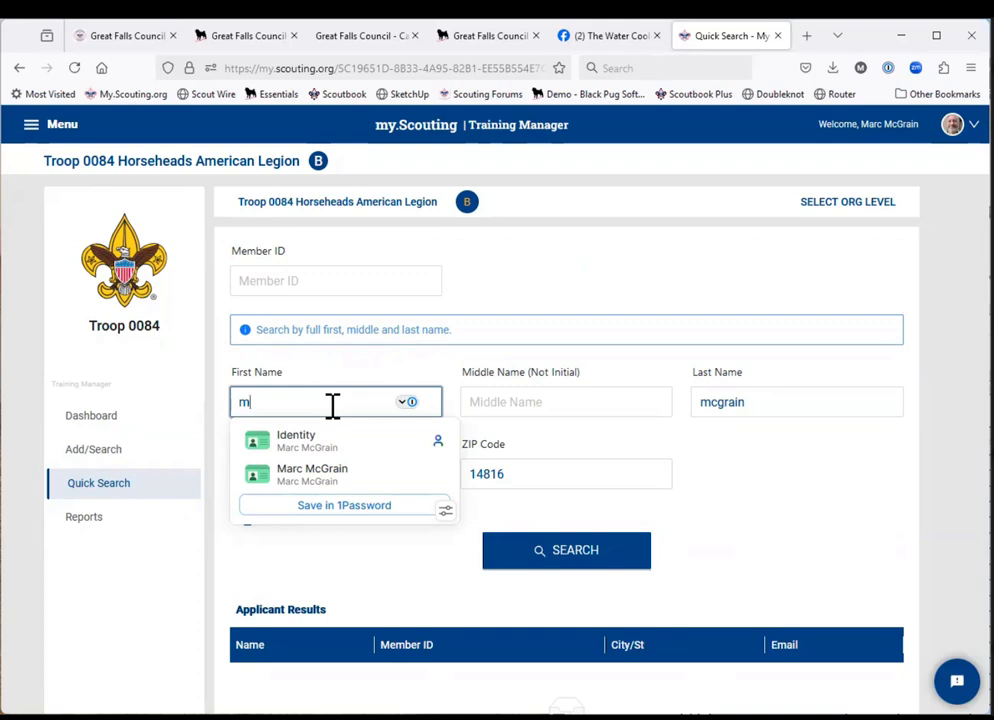
{"action": "type", "text": "a"}
{"action": "left_click", "coordinate": [334, 436]}
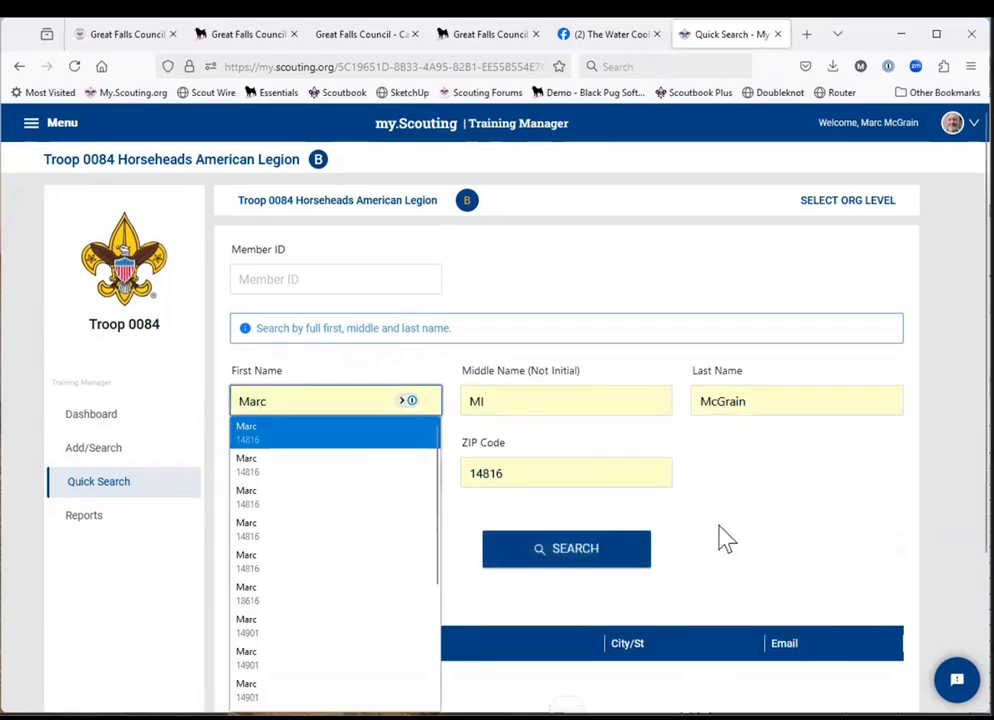
{"action": "left_click", "coordinate": [561, 564]}
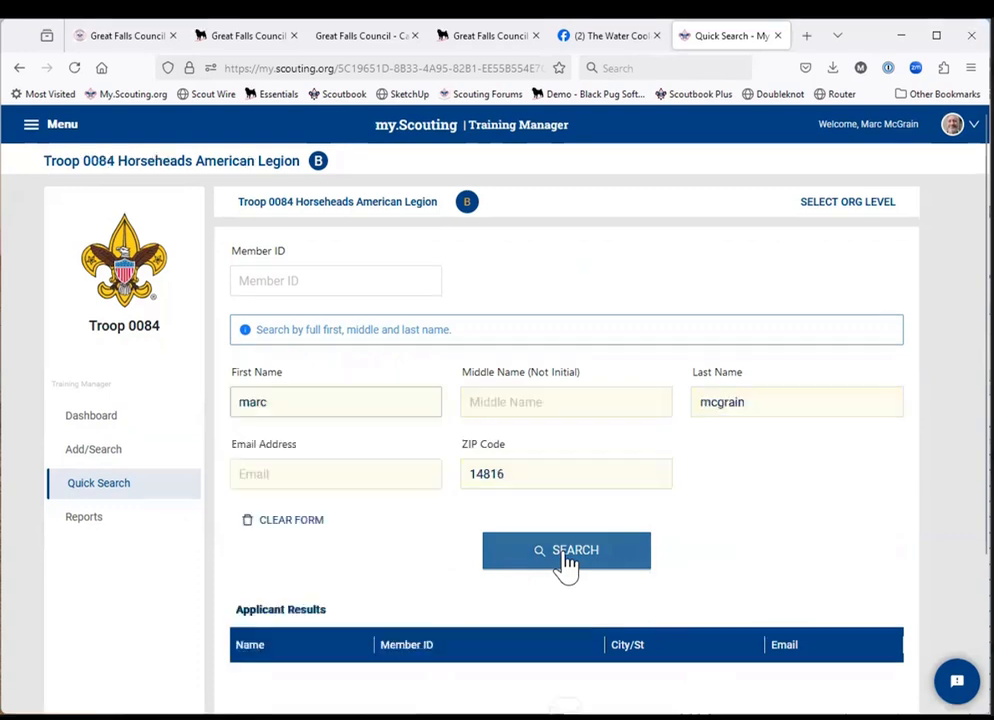
{"action": "scroll", "coordinate": [566, 565], "scroll_direction": "down", "scroll_amount": 3}
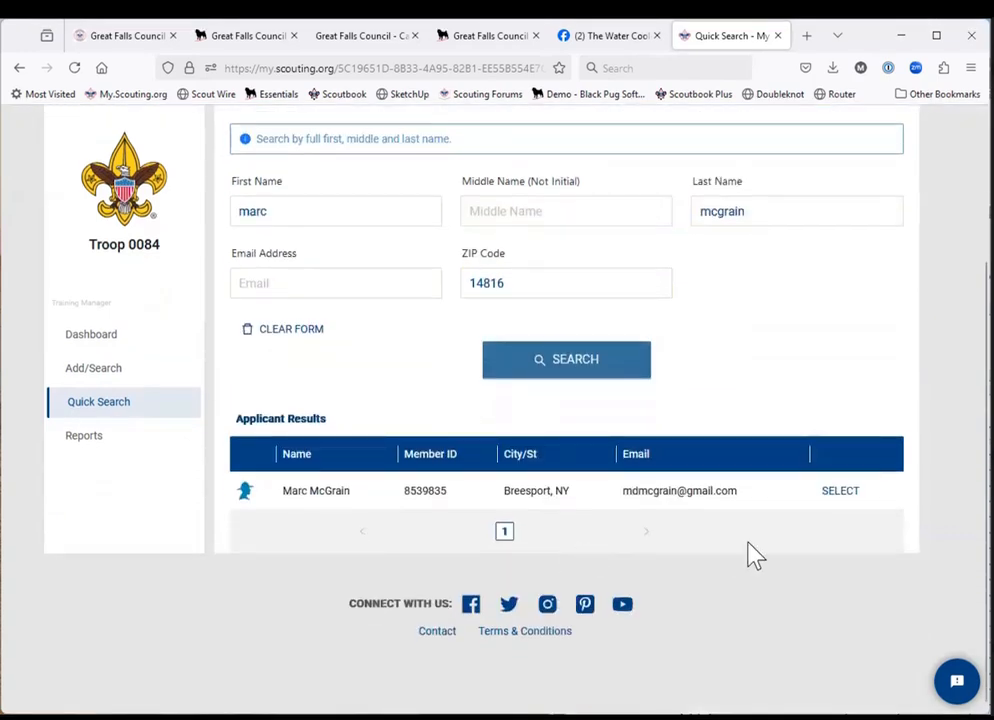
{"action": "left_click", "coordinate": [836, 500]}
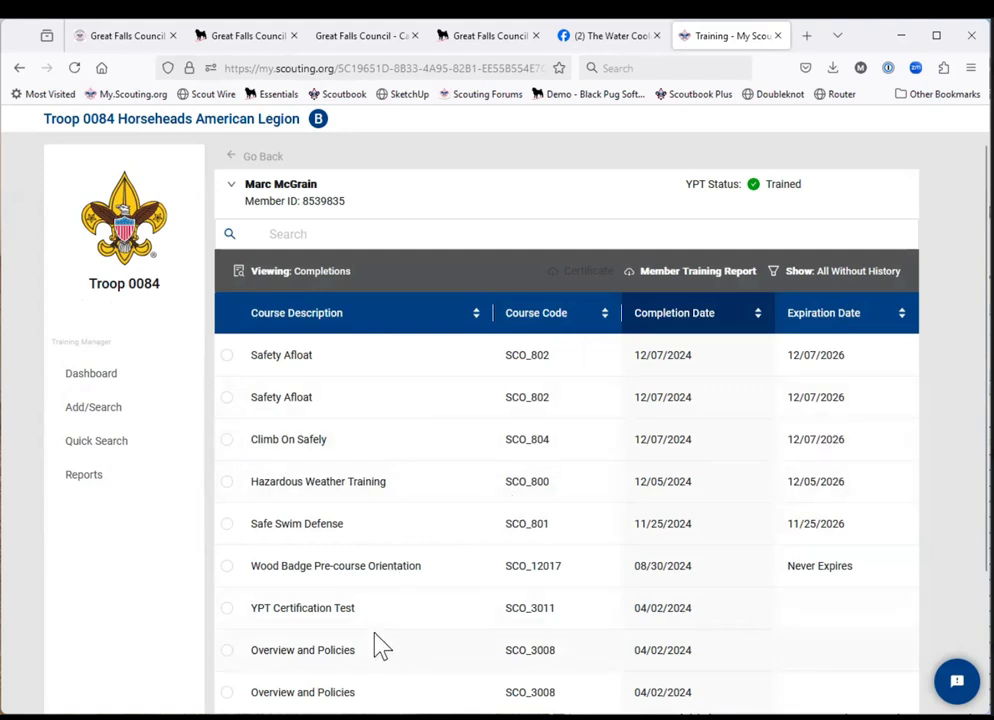
Review the adult's training completions and view the details of the YPT Certification Test (SCO_3011) entry.
{"action": "left_click", "coordinate": [732, 190]}
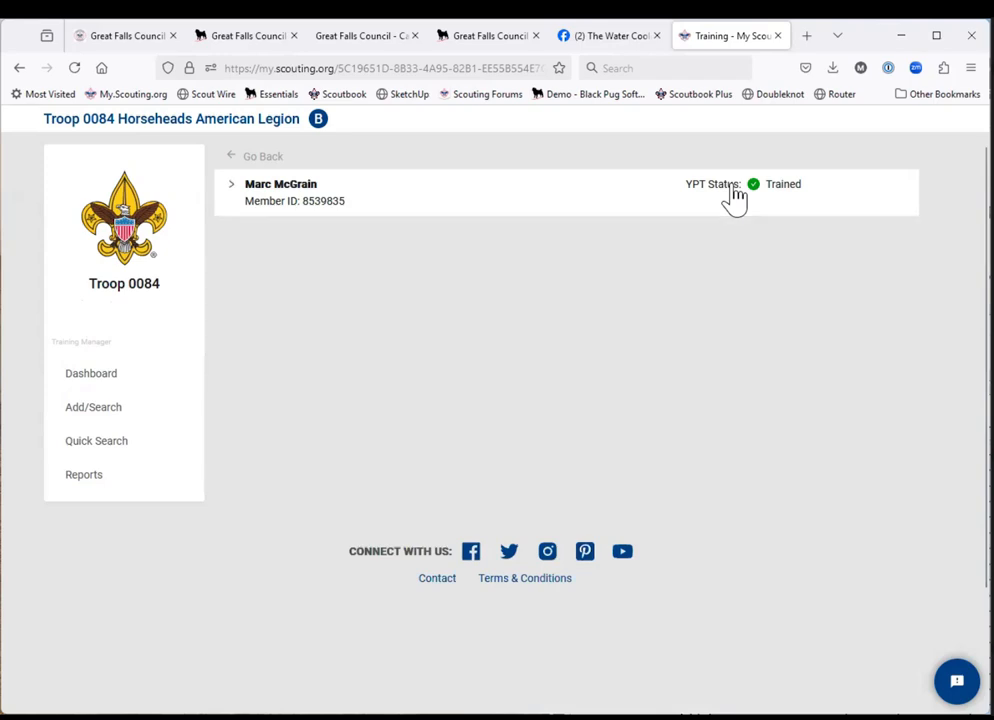
{"action": "left_click", "coordinate": [735, 195]}
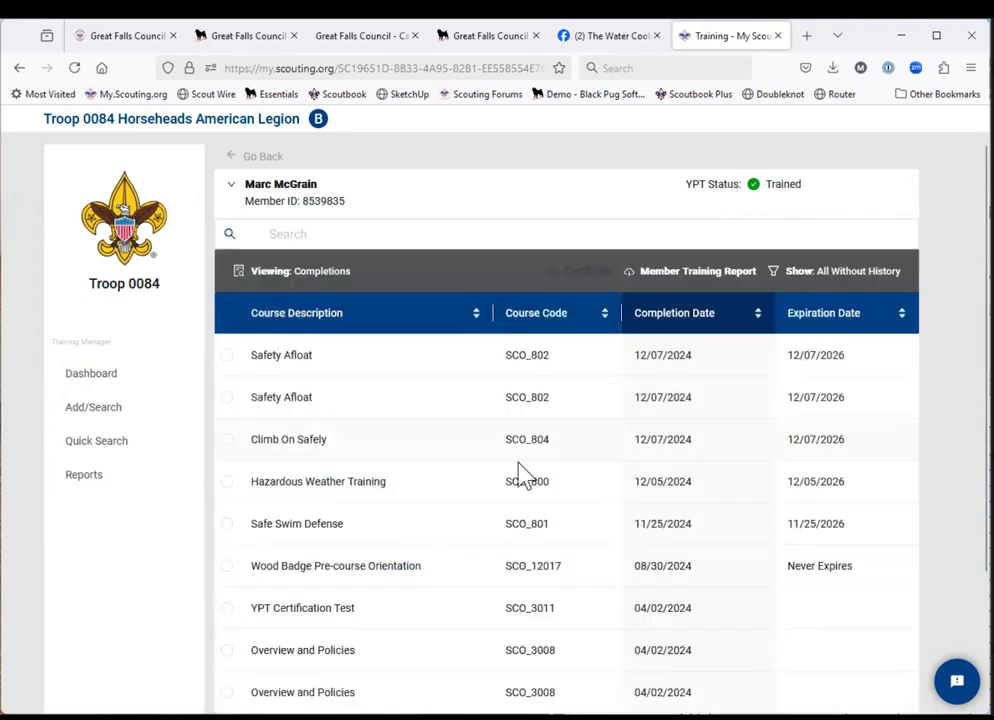
{"action": "scroll", "coordinate": [519, 470], "scroll_direction": "down", "scroll_amount": 2}
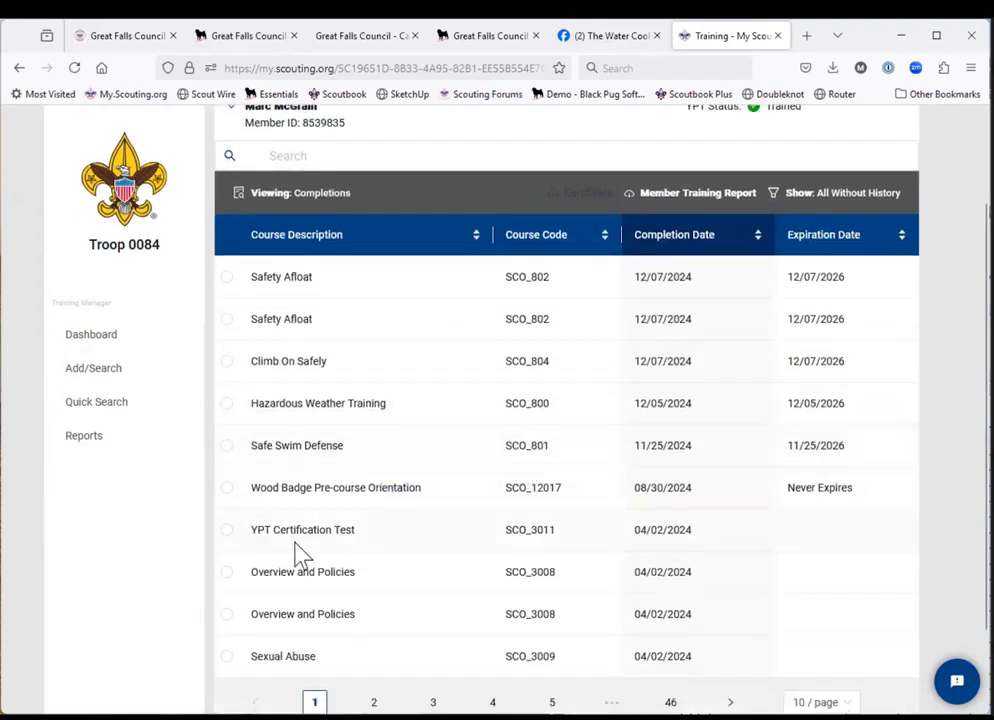
{"action": "scroll", "coordinate": [341, 528], "scroll_direction": "down", "scroll_amount": 1}
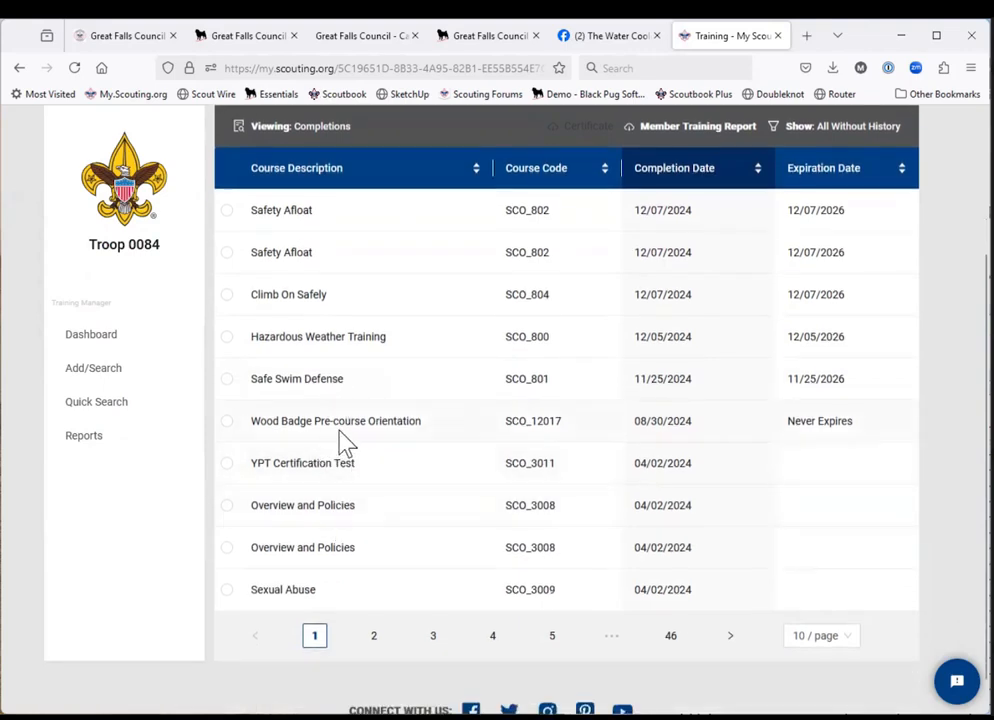
{"action": "left_click", "coordinate": [297, 467]}
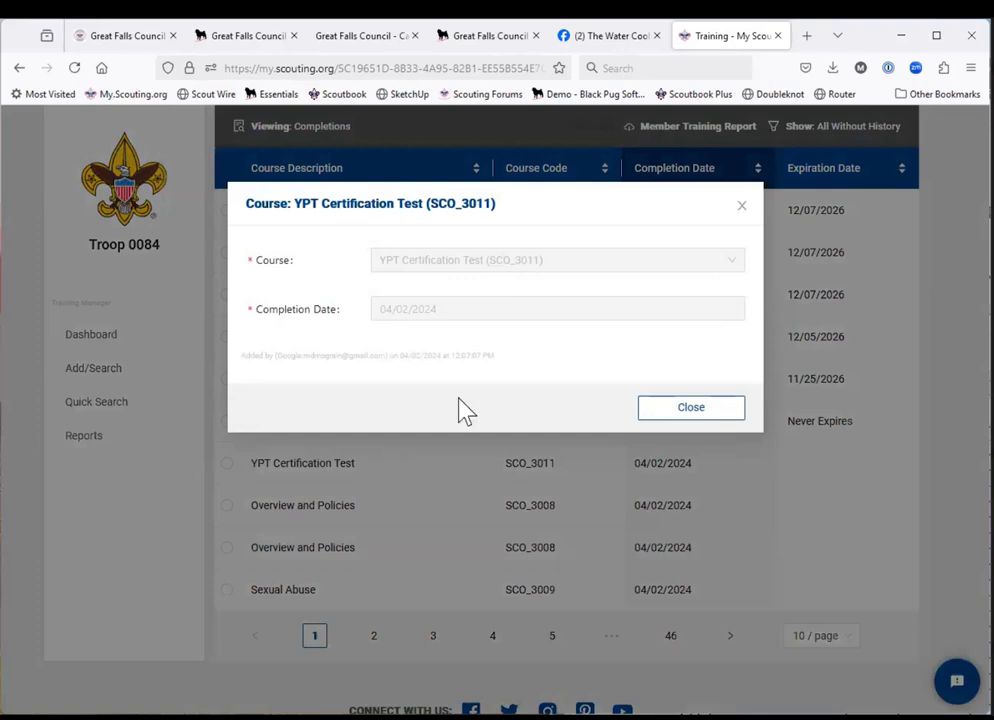
{"action": "left_click", "coordinate": [668, 410]}
Select the YPT Certification Test course in the completions list and download its certificate.
{"action": "scroll", "coordinate": [668, 413], "scroll_direction": "up", "scroll_amount": 1}
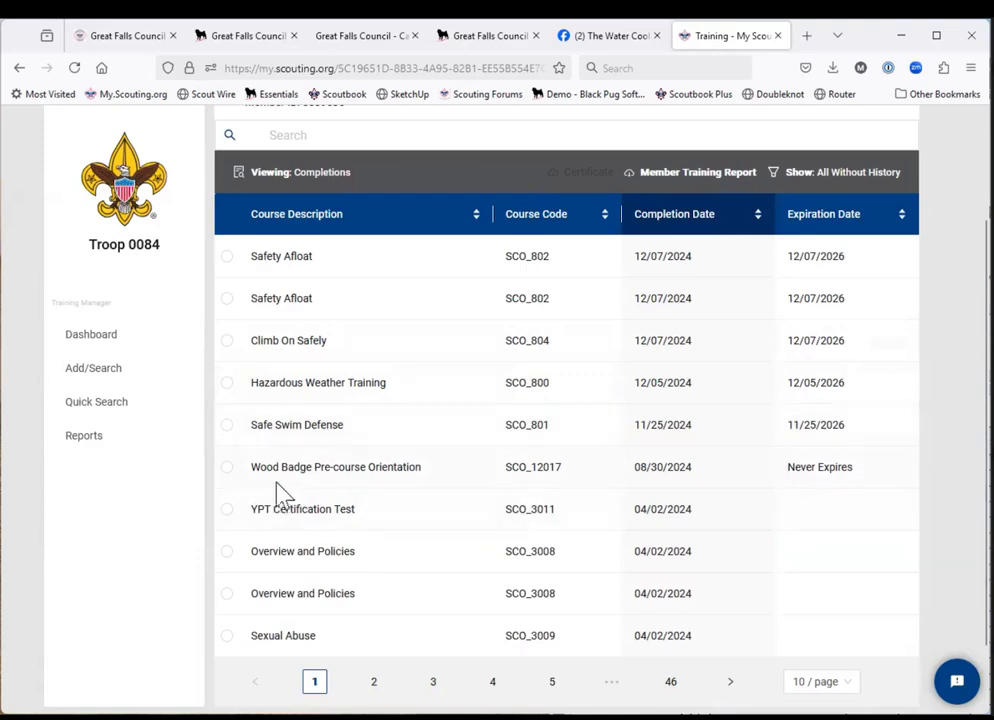
{"action": "left_click", "coordinate": [228, 510]}
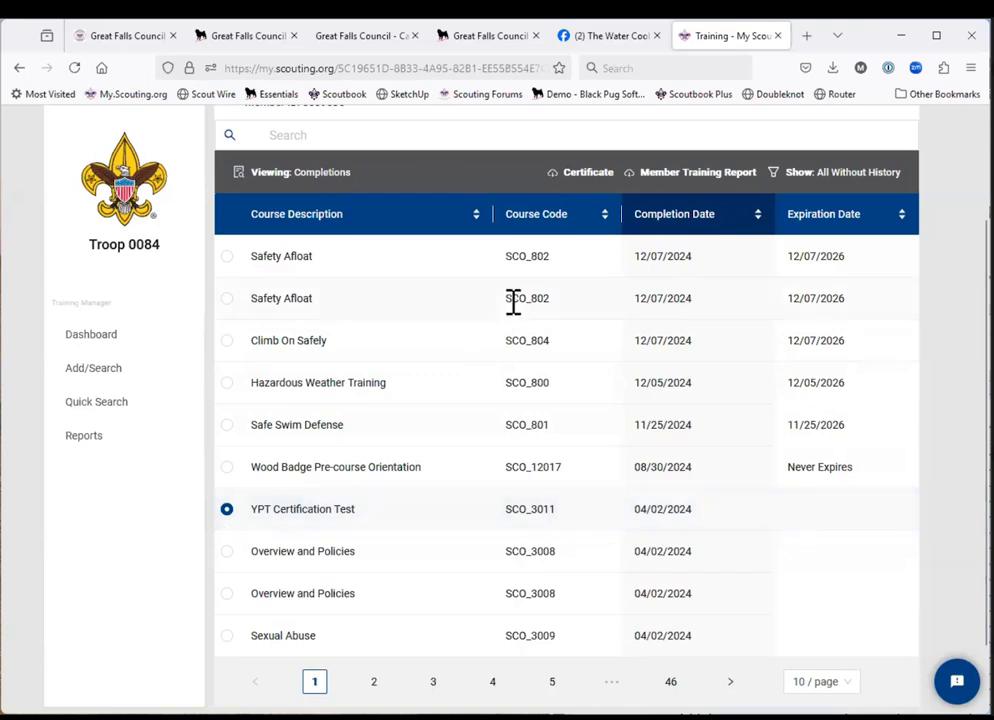
{"action": "left_click", "coordinate": [591, 176]}
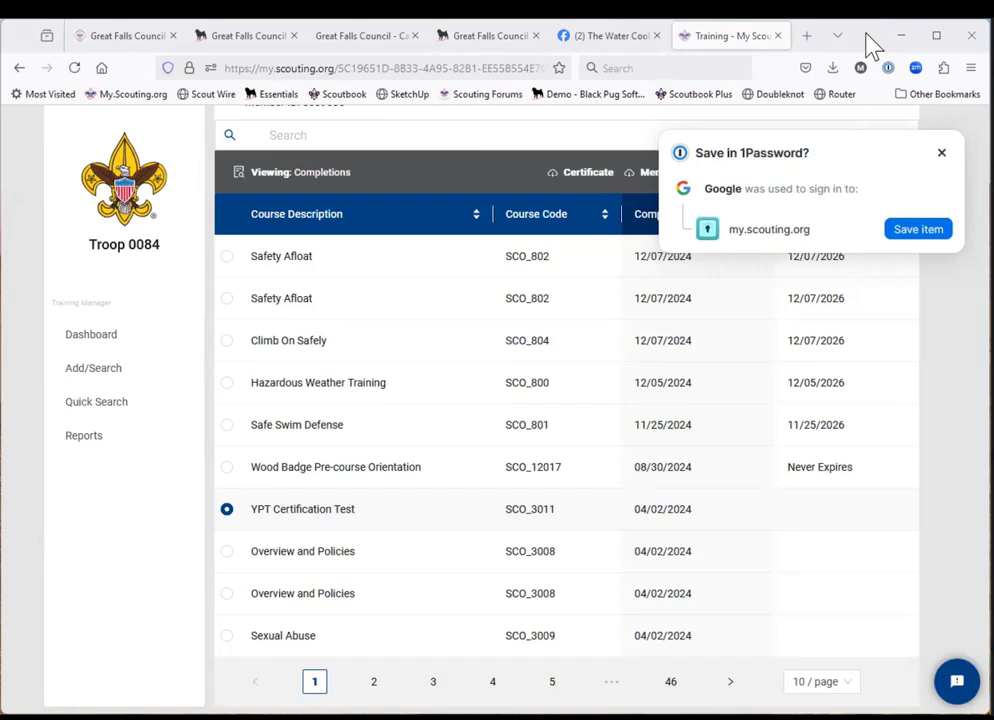
Return to the camp registration form and upload proxy.pdf from Downloads as the adult's current YPT certification.
{"action": "left_click", "coordinate": [240, 38]}
{"action": "left_click", "coordinate": [484, 45]}
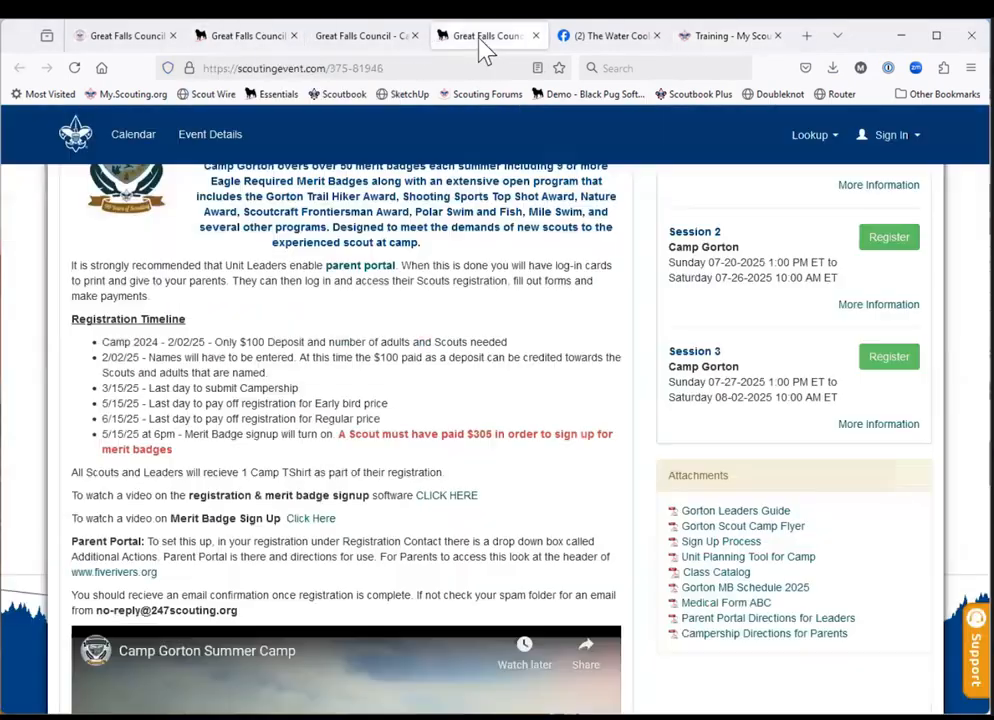
{"action": "left_click", "coordinate": [340, 40]}
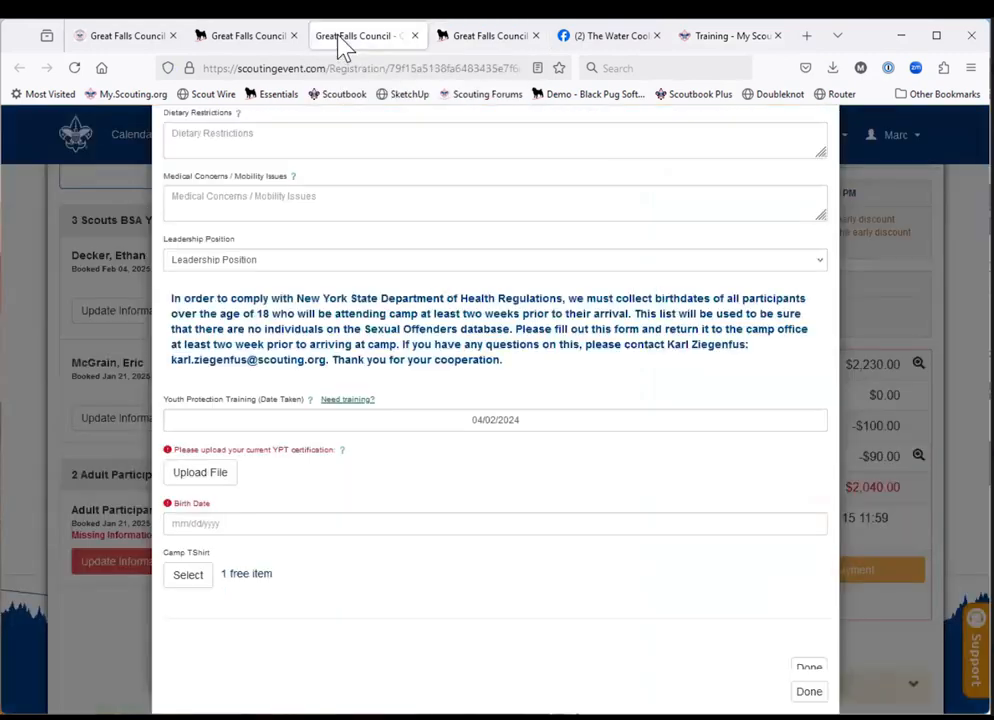
{"action": "left_click", "coordinate": [200, 474]}
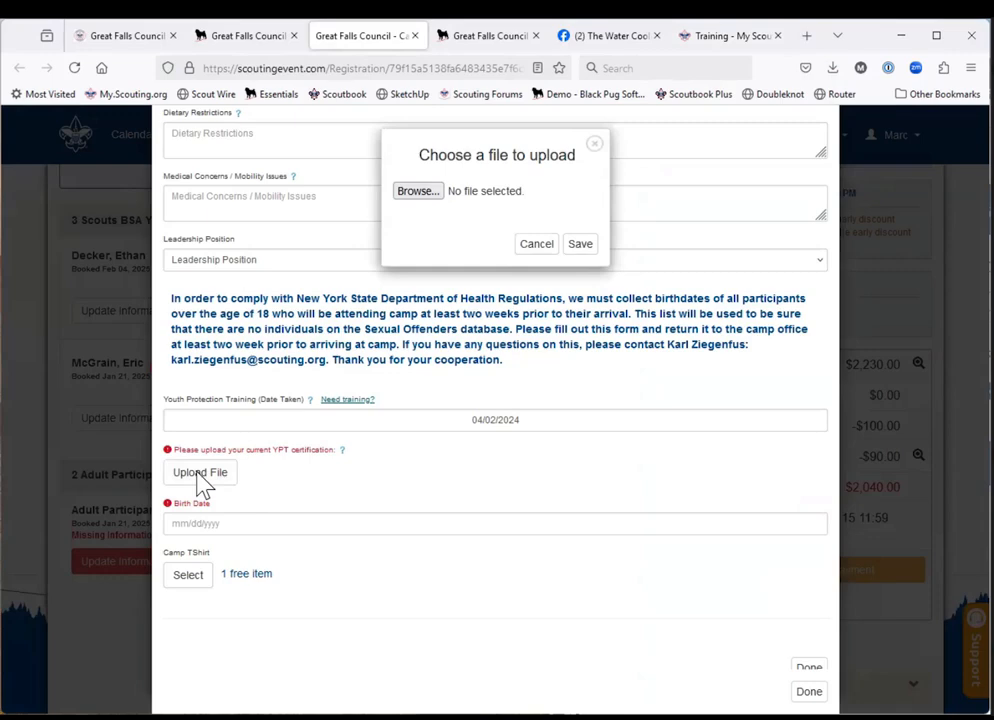
{"action": "left_click", "coordinate": [421, 197]}
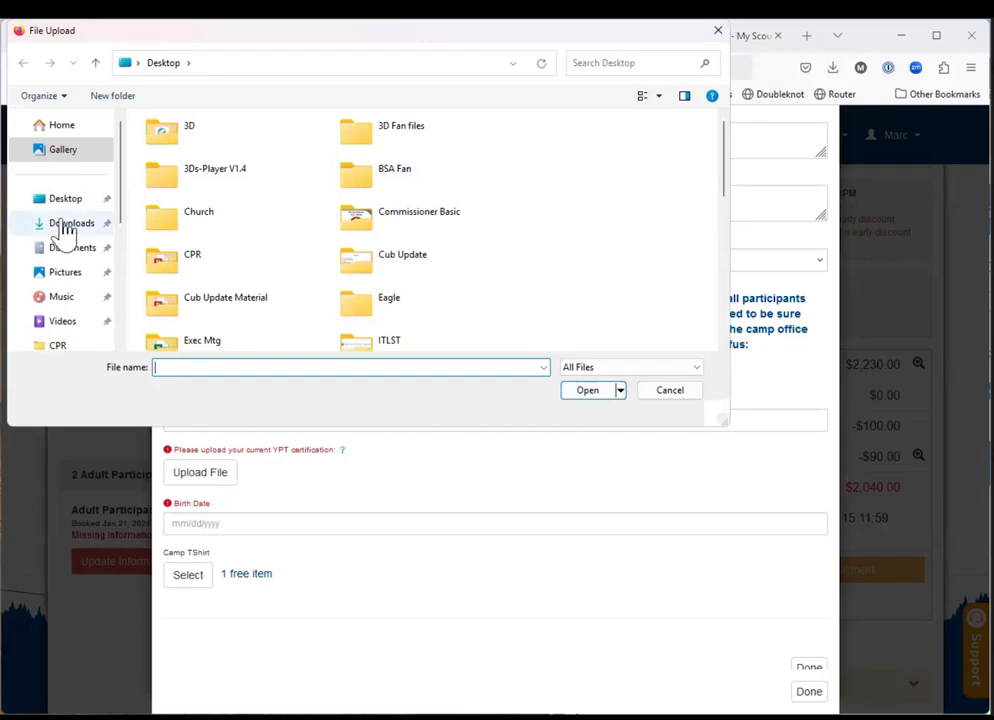
{"action": "left_click", "coordinate": [64, 226]}
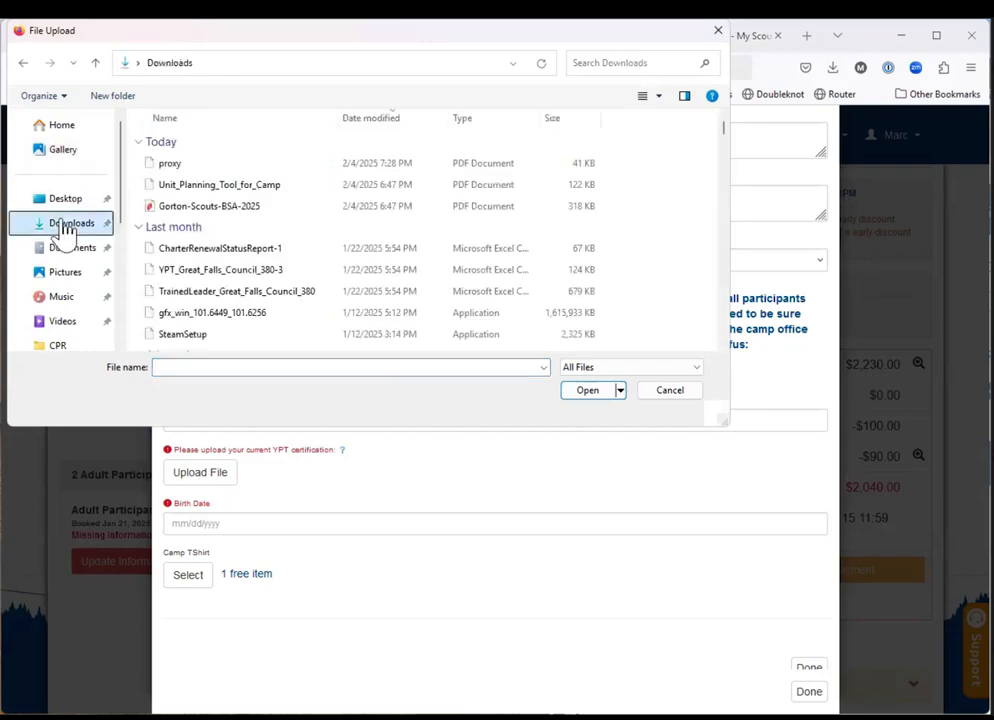
{"action": "left_click", "coordinate": [171, 165]}
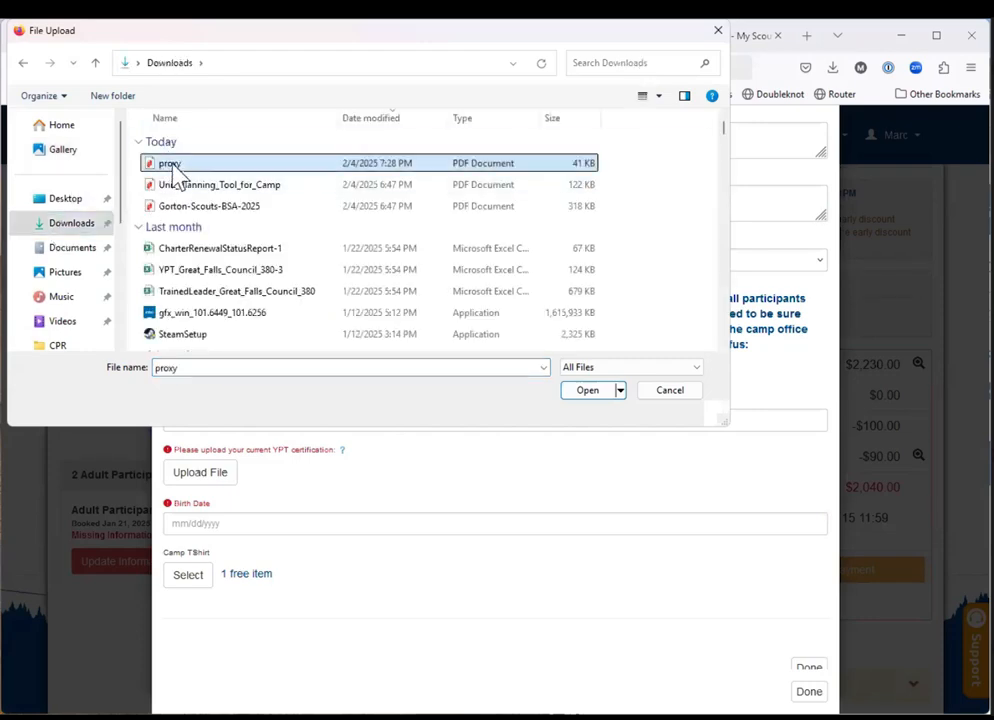
{"action": "left_click", "coordinate": [579, 396]}
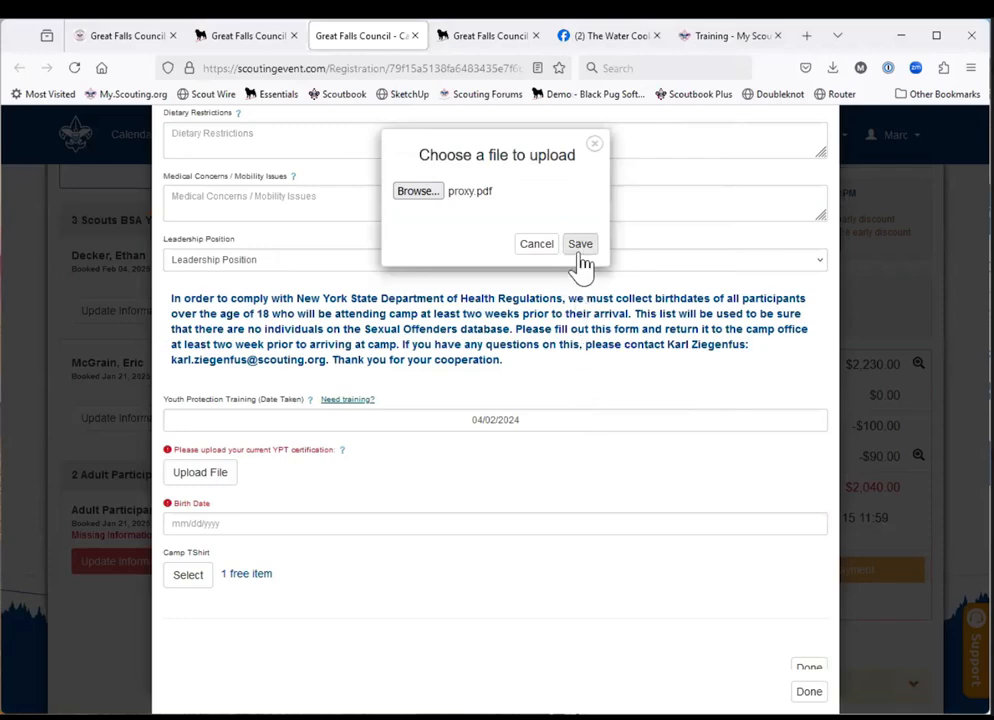
{"action": "left_click", "coordinate": [581, 250]}
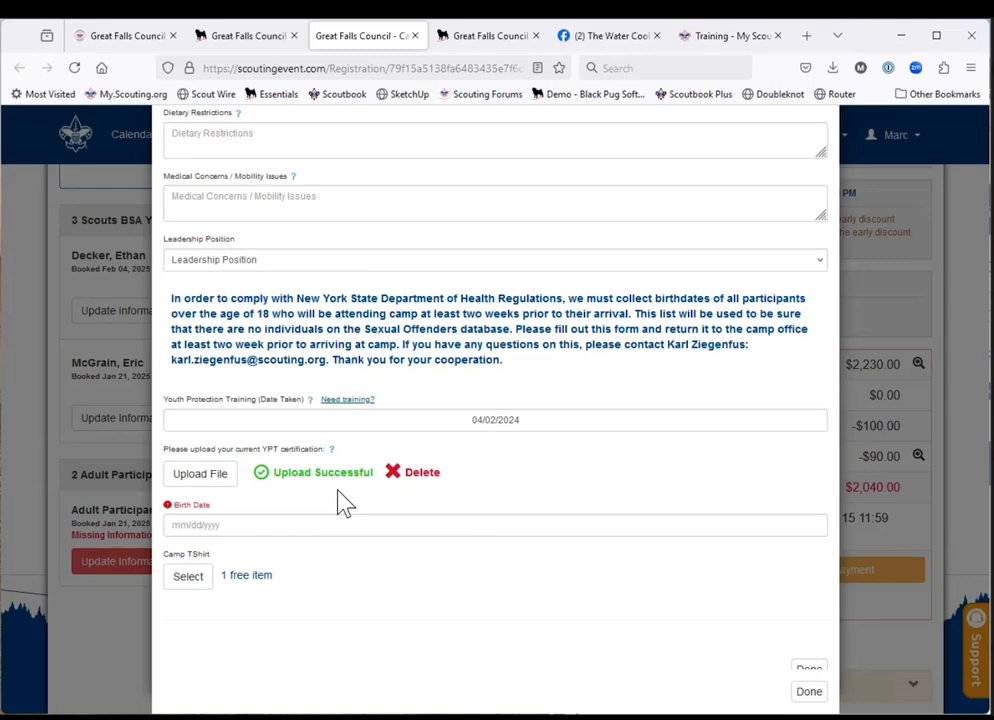
Enter the adult participant's birth date in the registration form.
{"action": "left_click", "coordinate": [272, 530]}
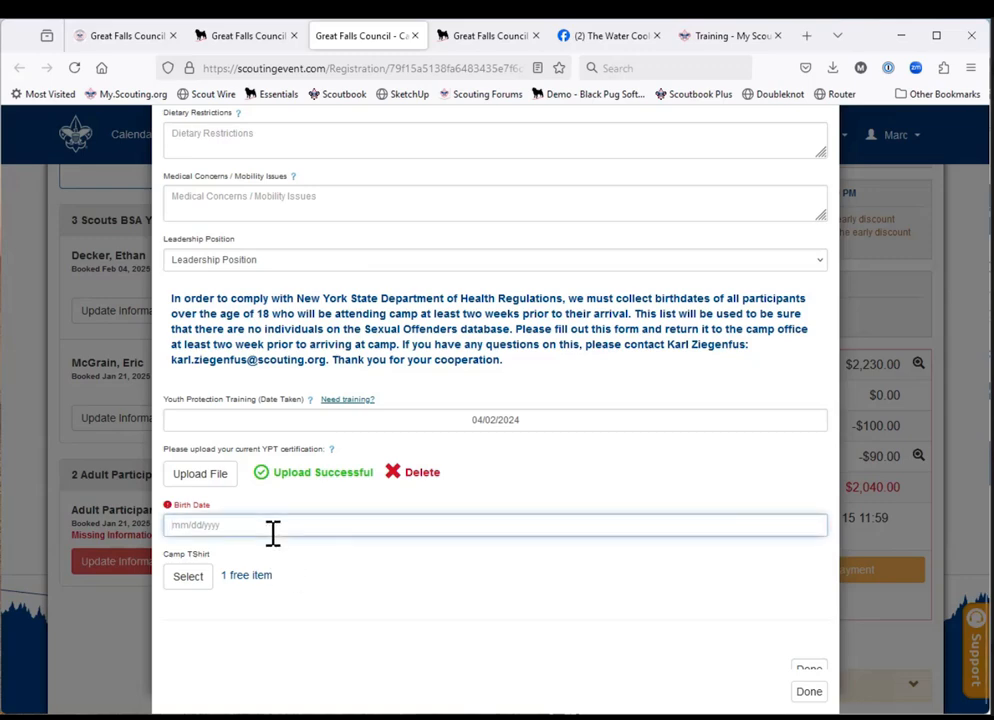
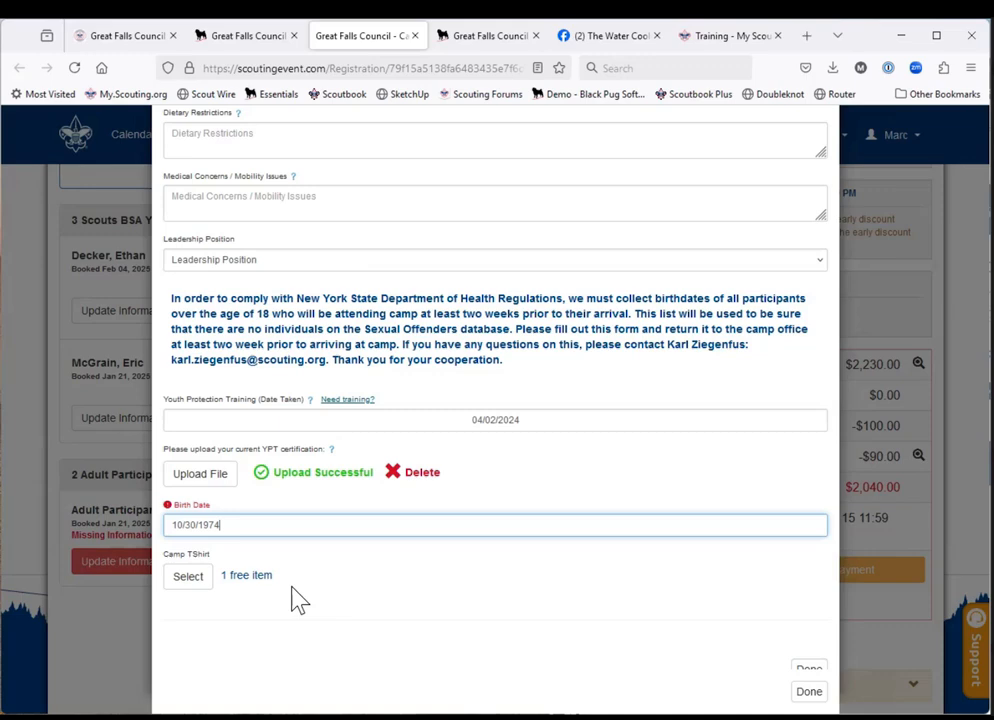
Open the adult's Camp TShirt selection and start editing the count for the Adult Large size.
{"action": "left_click", "coordinate": [188, 586]}
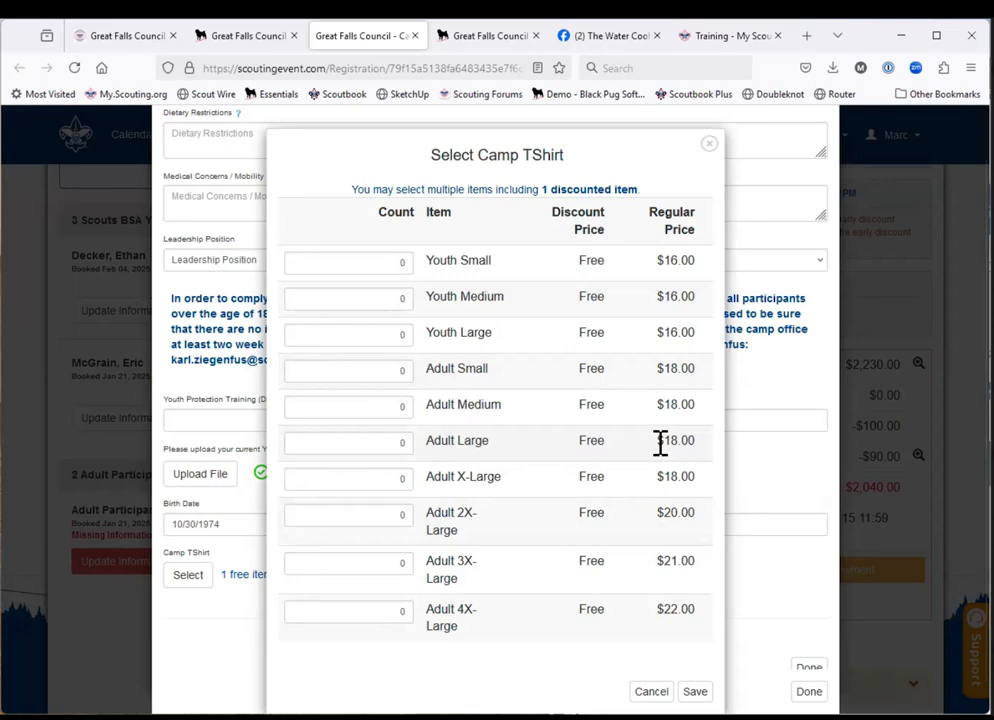
{"action": "left_click", "coordinate": [399, 487]}
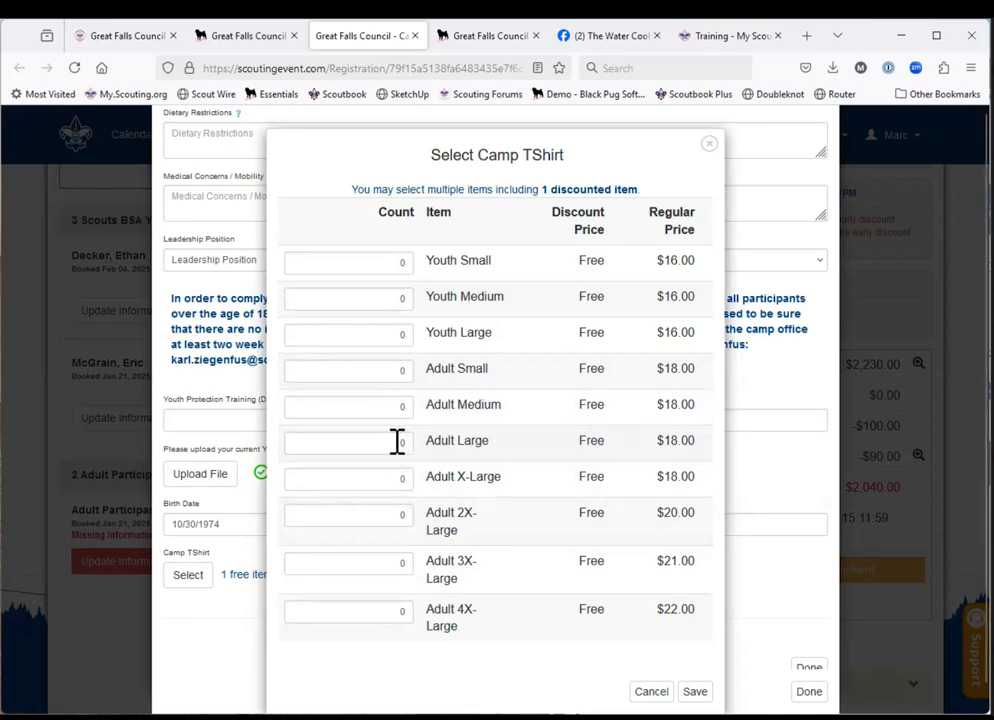
{"action": "left_click", "coordinate": [400, 442]}
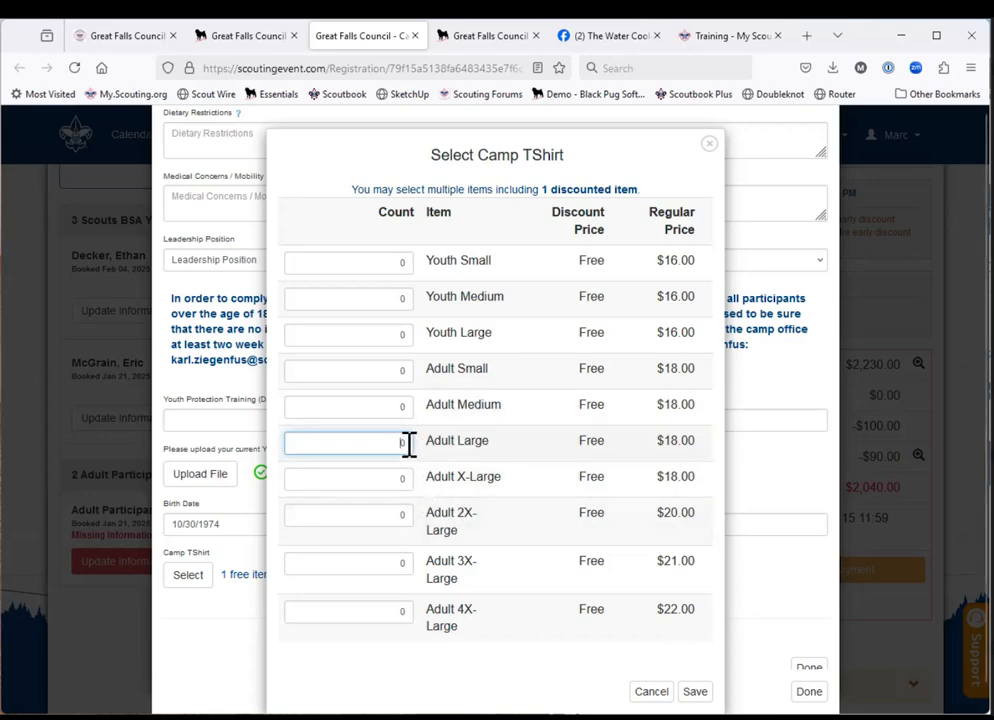
Set the Adult Large camp T-shirt count to 1, finish the adult's form, and dismiss the unallocated credit dialog without saving.
{"action": "key", "text": "BackSpace"}
{"action": "type", "text": "1"}
{"action": "left_click", "coordinate": [694, 691]}
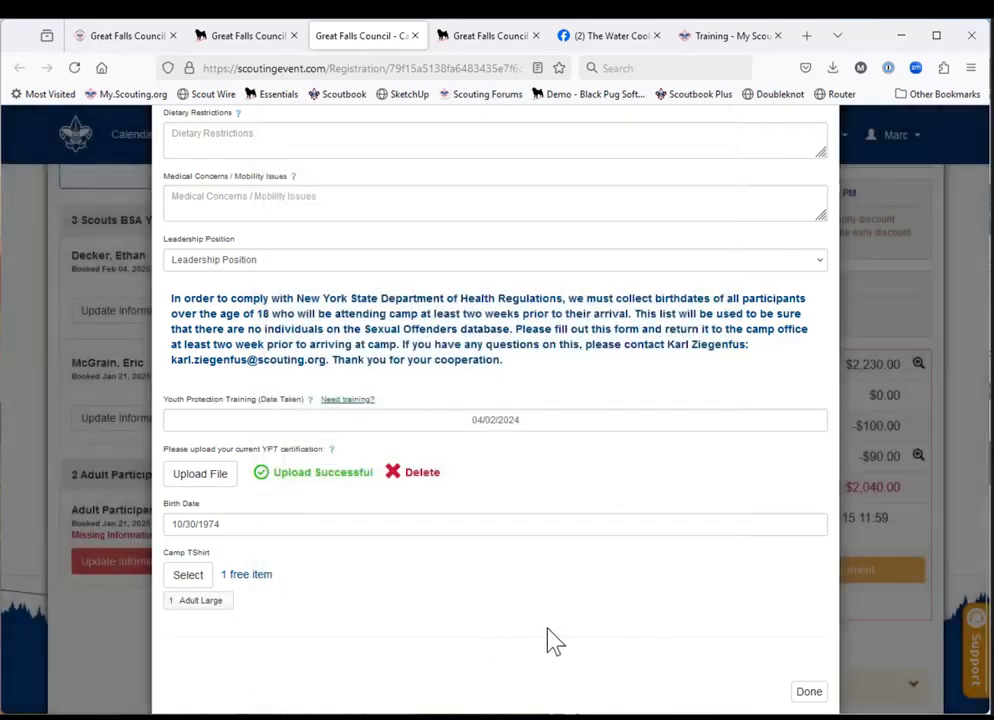
{"action": "left_click", "coordinate": [808, 694]}
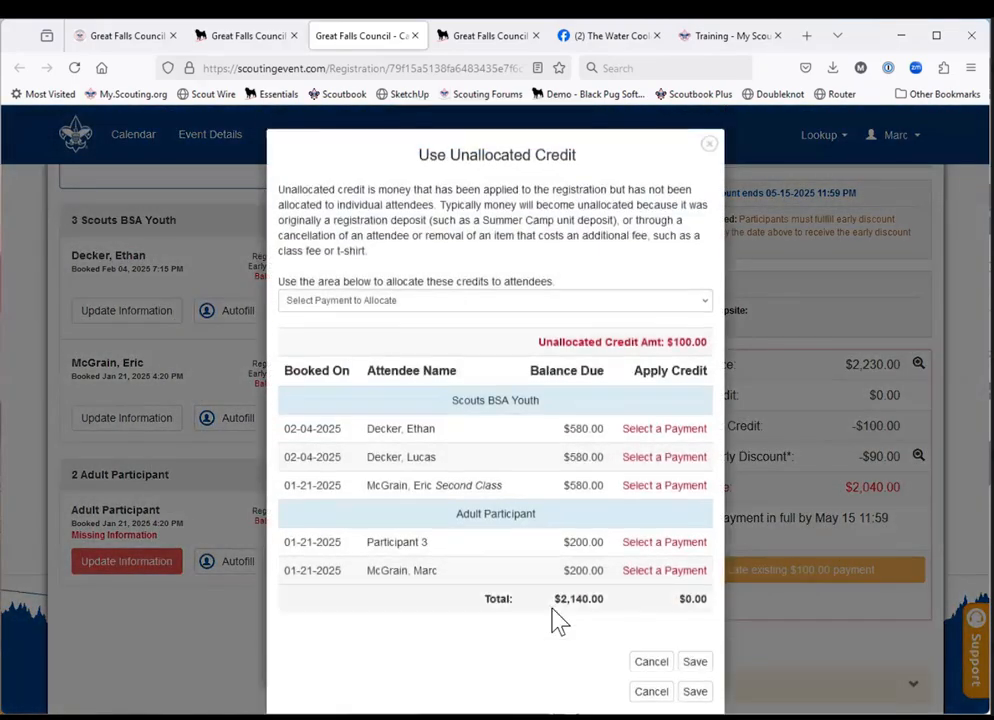
{"action": "left_click", "coordinate": [650, 692]}
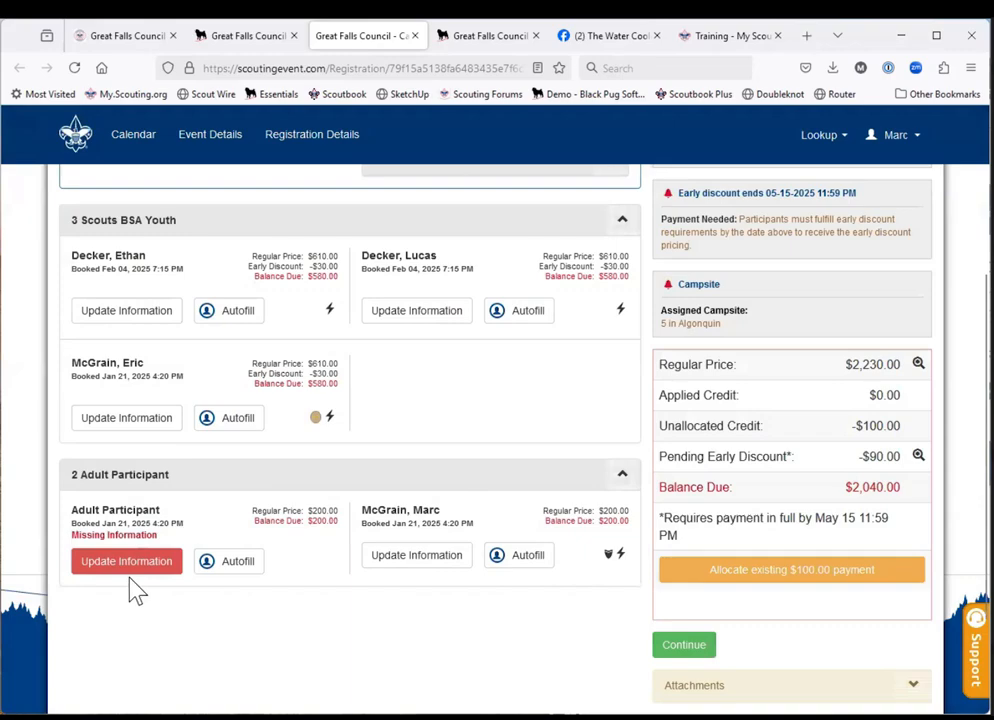
Autofill the unnamed adult participant with the first adult record in the BH Troop 84 B roster.
{"action": "left_click", "coordinate": [224, 565]}
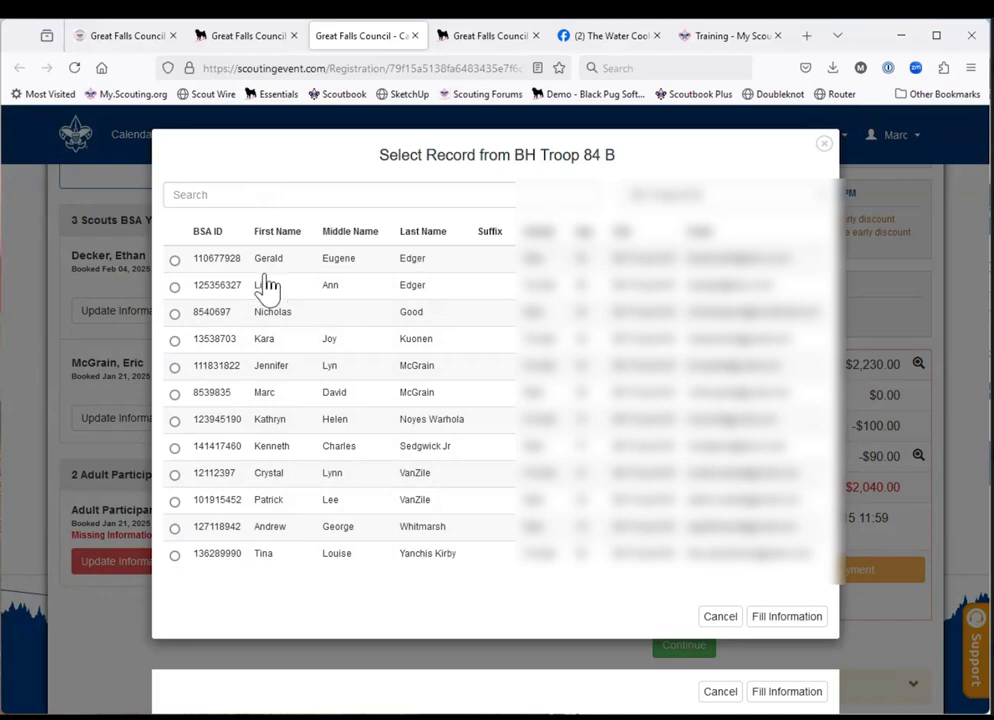
{"action": "left_click", "coordinate": [176, 261]}
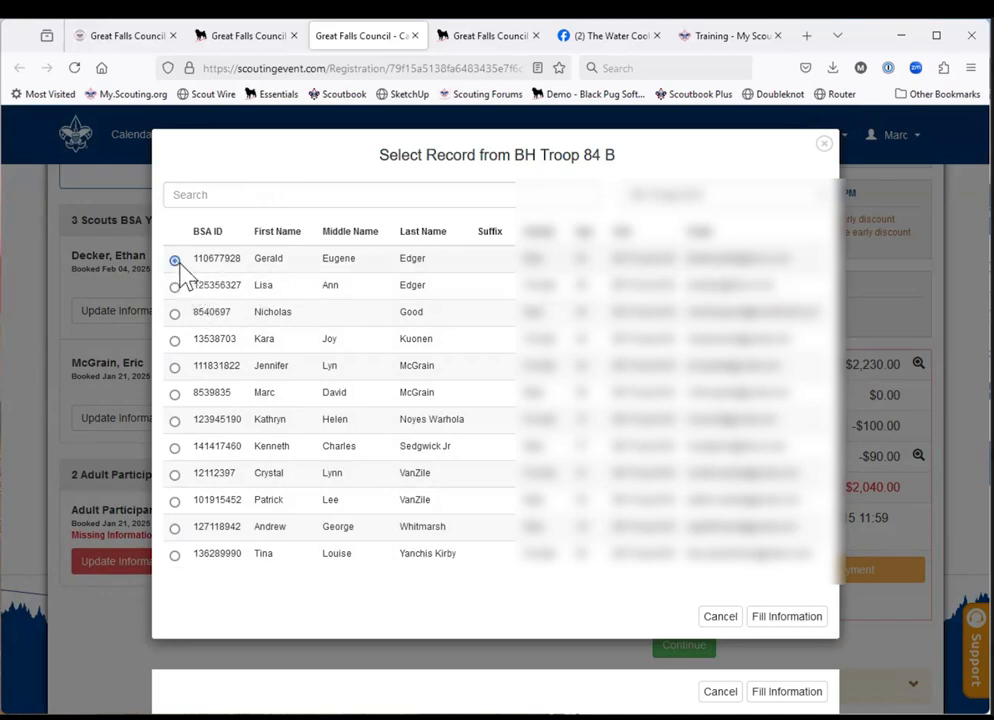
{"action": "left_click", "coordinate": [787, 617]}
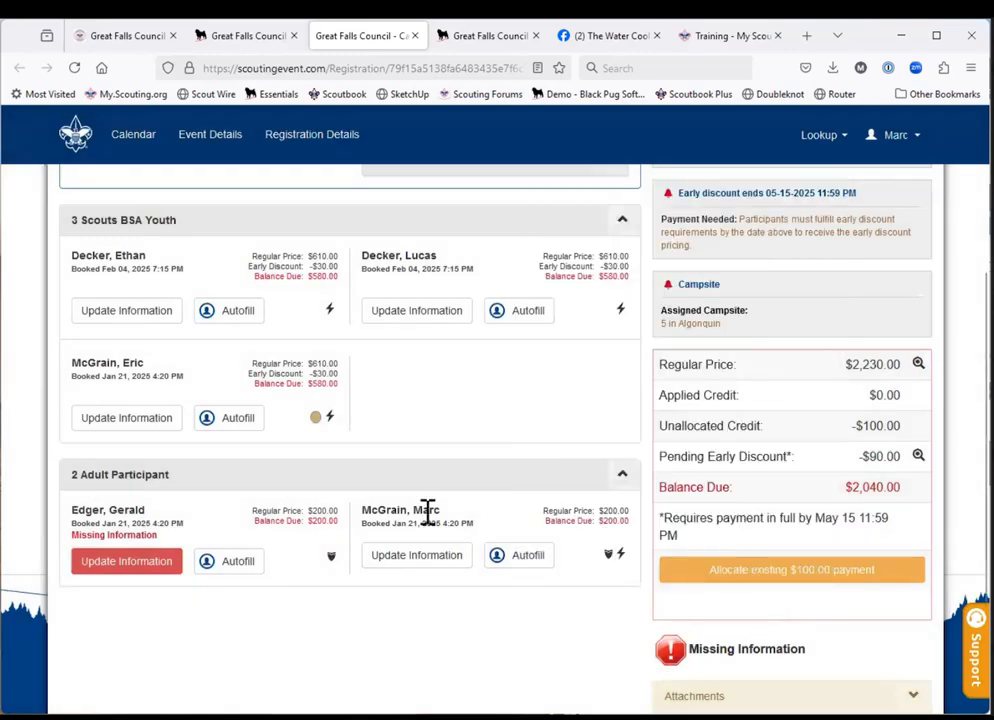
Upload proxy.pdf as the newly filled adult's YPT certification and finish the form, leaving the existing credit unallocated.
{"action": "left_click", "coordinate": [132, 564]}
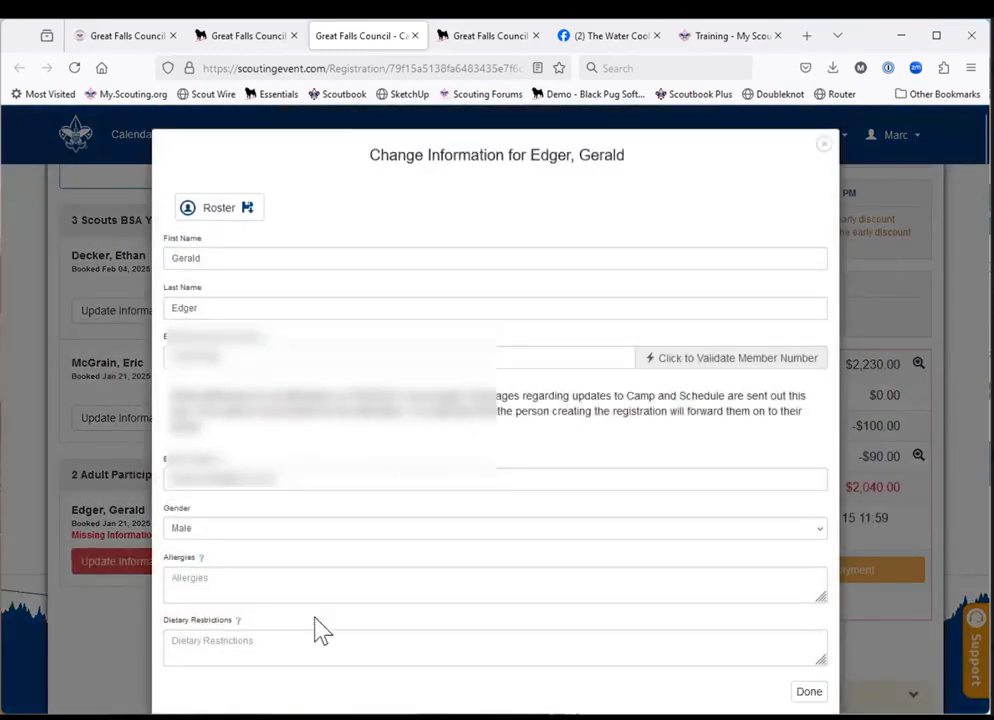
{"action": "scroll", "coordinate": [320, 630], "scroll_direction": "down", "scroll_amount": 10}
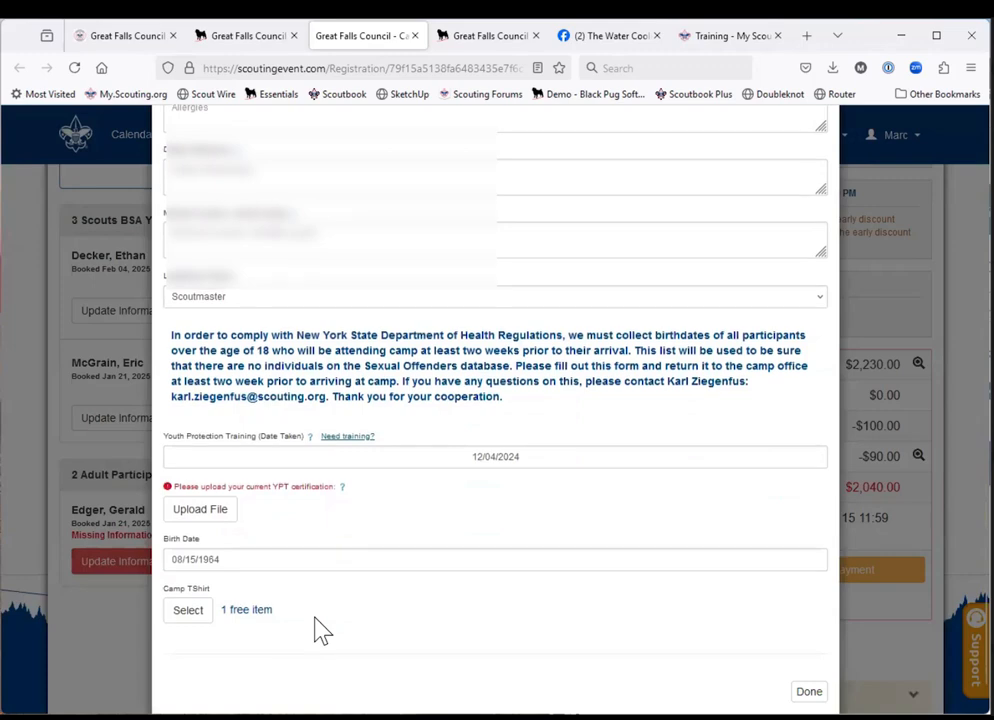
{"action": "scroll", "coordinate": [320, 630], "scroll_direction": "down", "scroll_amount": 1}
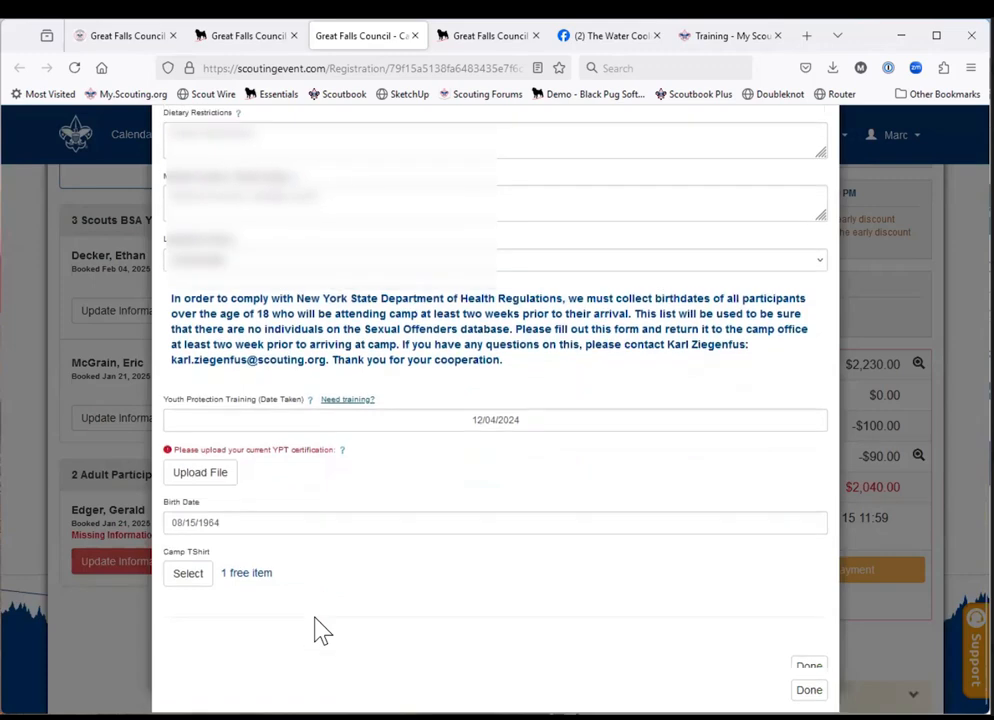
{"action": "left_click", "coordinate": [197, 478]}
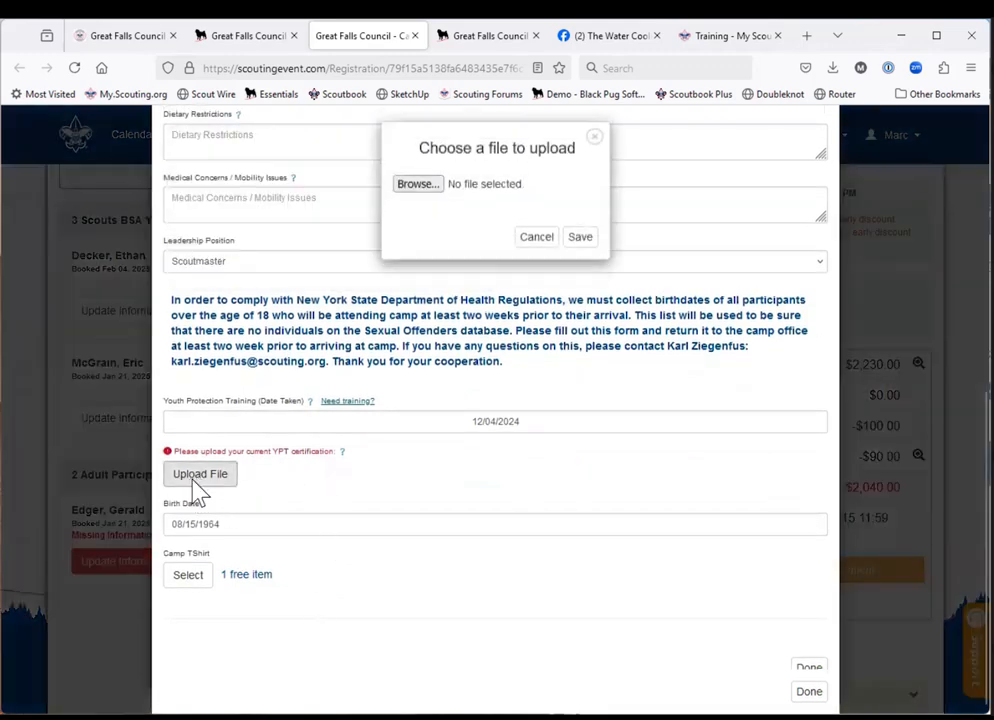
{"action": "left_click", "coordinate": [417, 196]}
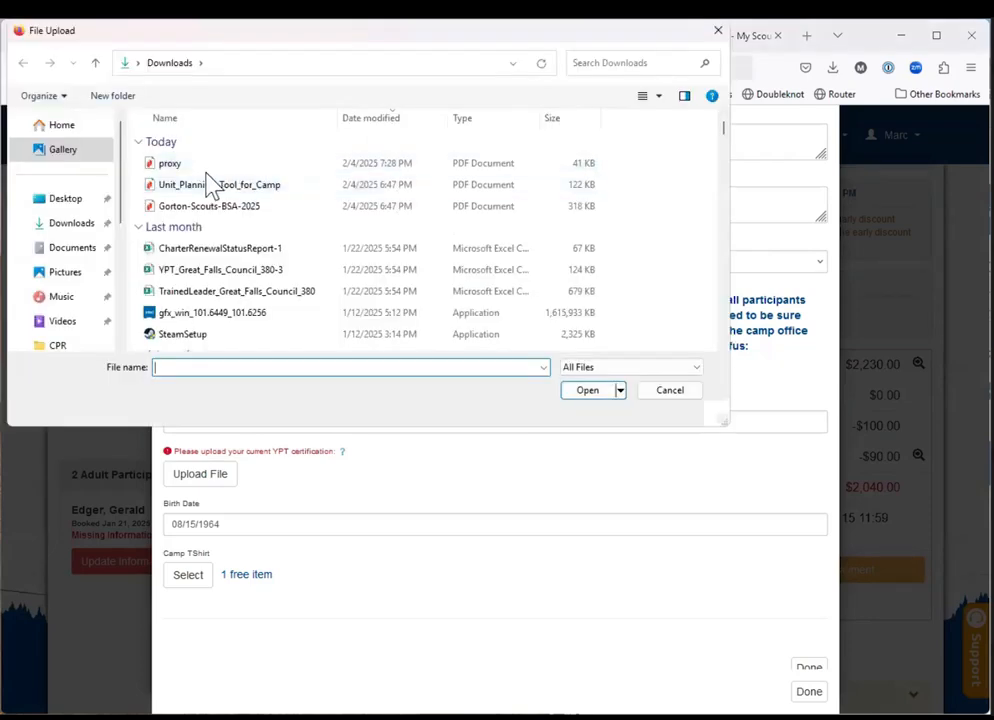
{"action": "left_click", "coordinate": [170, 168]}
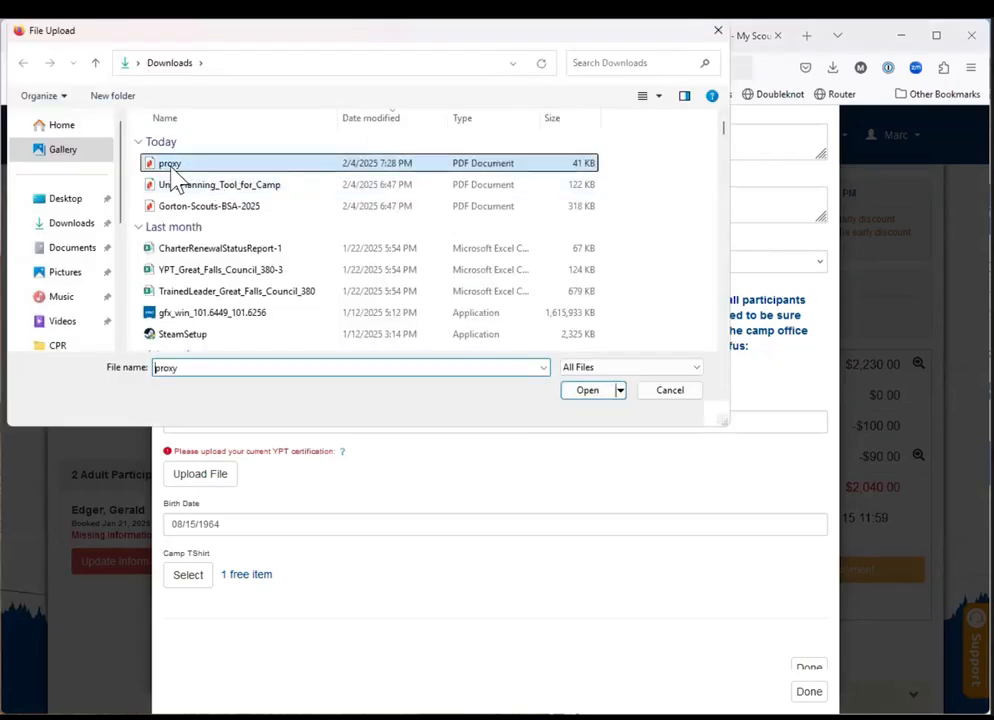
{"action": "left_click", "coordinate": [581, 393]}
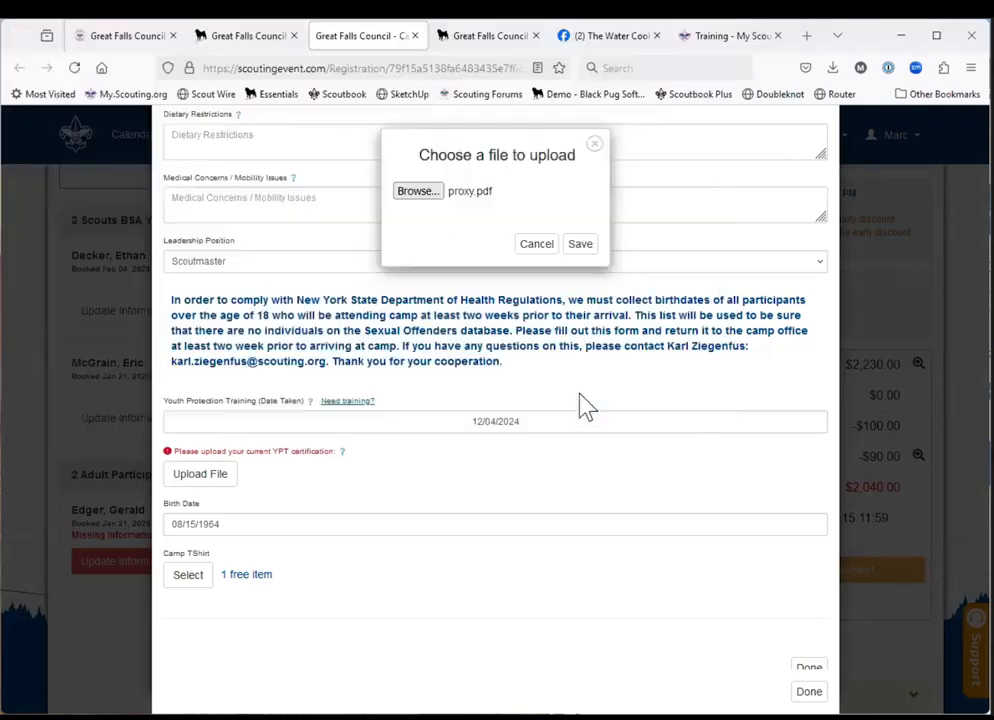
{"action": "left_click", "coordinate": [581, 246]}
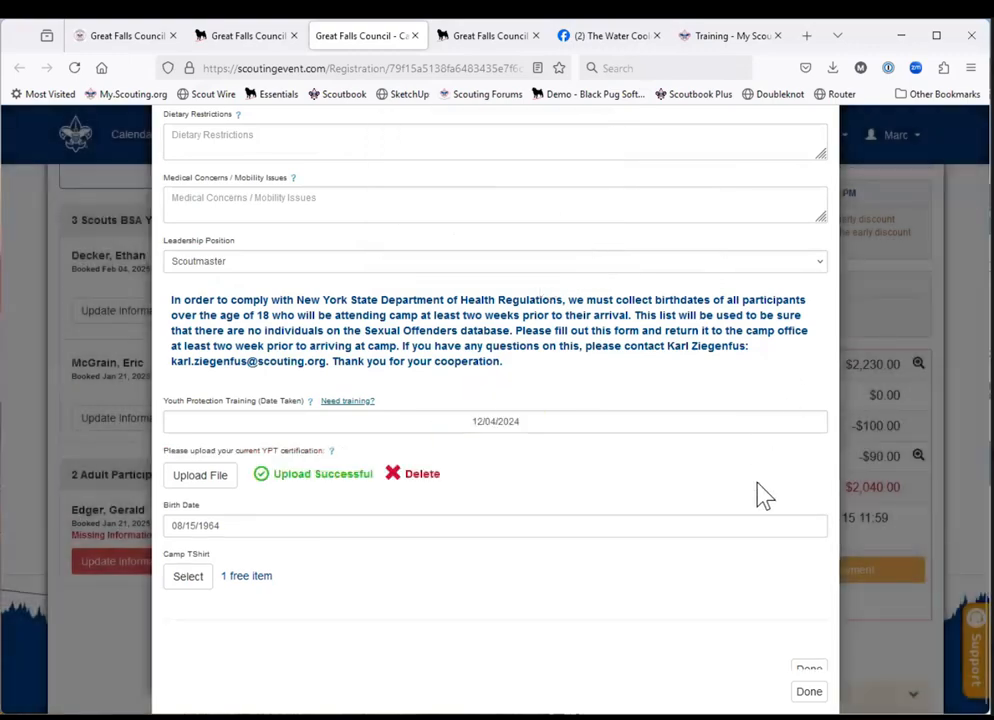
{"action": "left_click", "coordinate": [810, 694]}
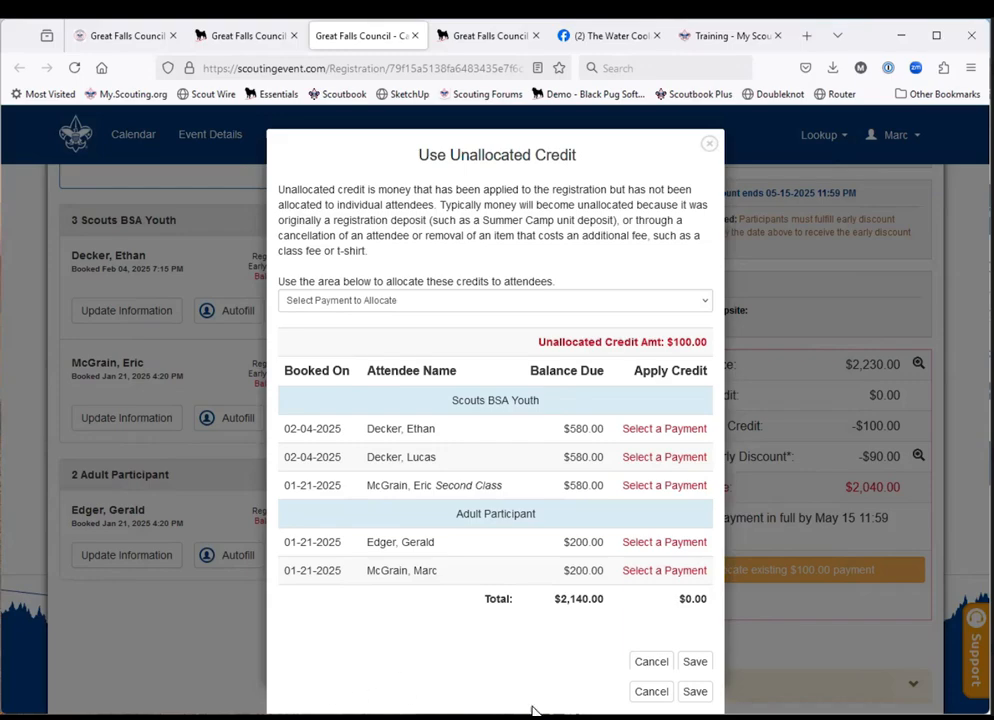
{"action": "left_click", "coordinate": [653, 694]}
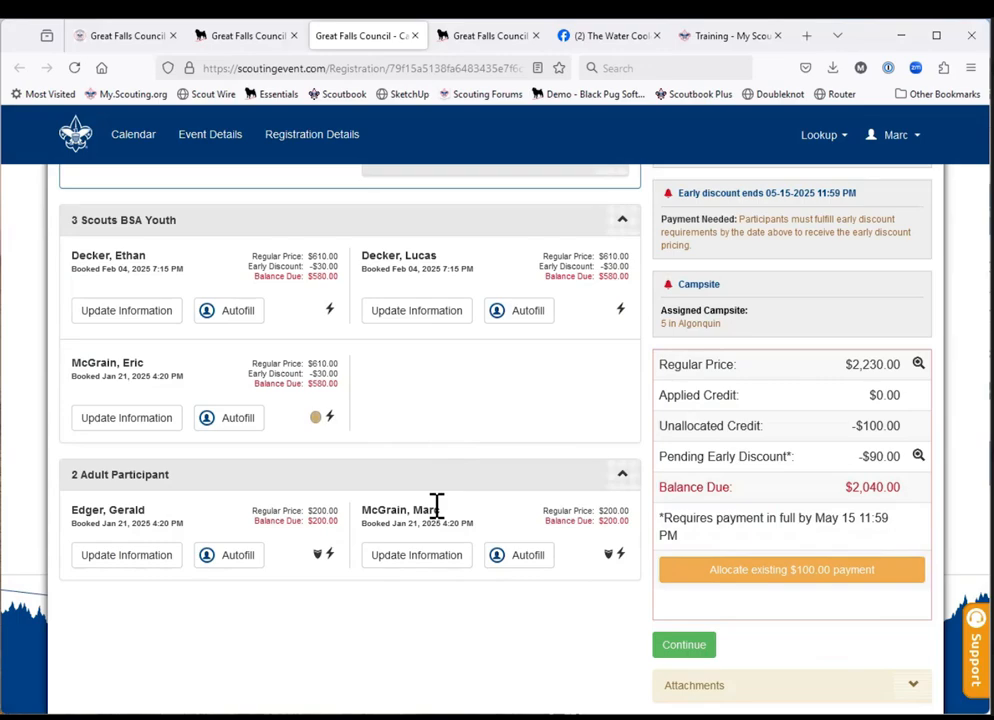
Review the registrant types and quantity options for adding participants, then close the dialog without adding anyone.
{"action": "scroll", "coordinate": [470, 415], "scroll_direction": "up", "scroll_amount": 3}
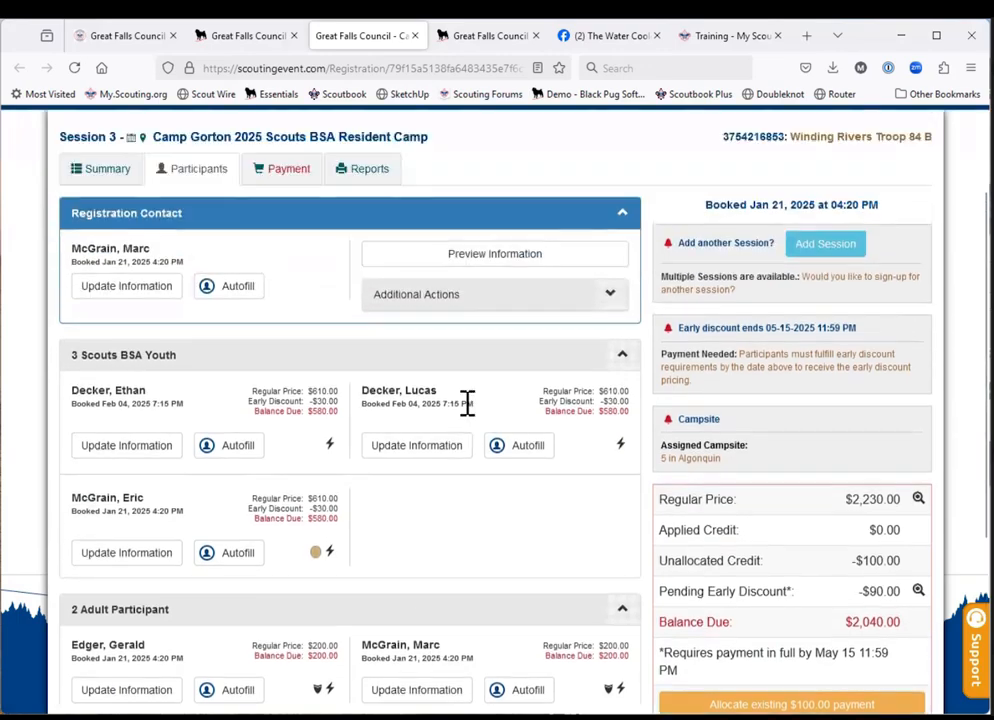
{"action": "scroll", "coordinate": [470, 415], "scroll_direction": "down", "scroll_amount": 1}
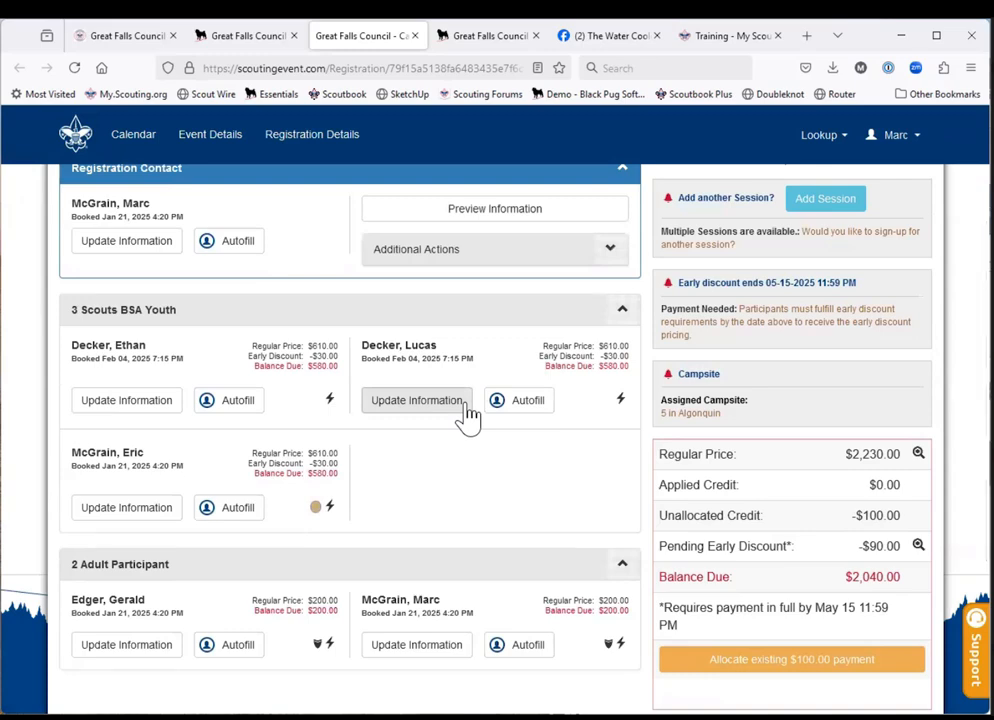
{"action": "scroll", "coordinate": [467, 415], "scroll_direction": "up", "scroll_amount": 1}
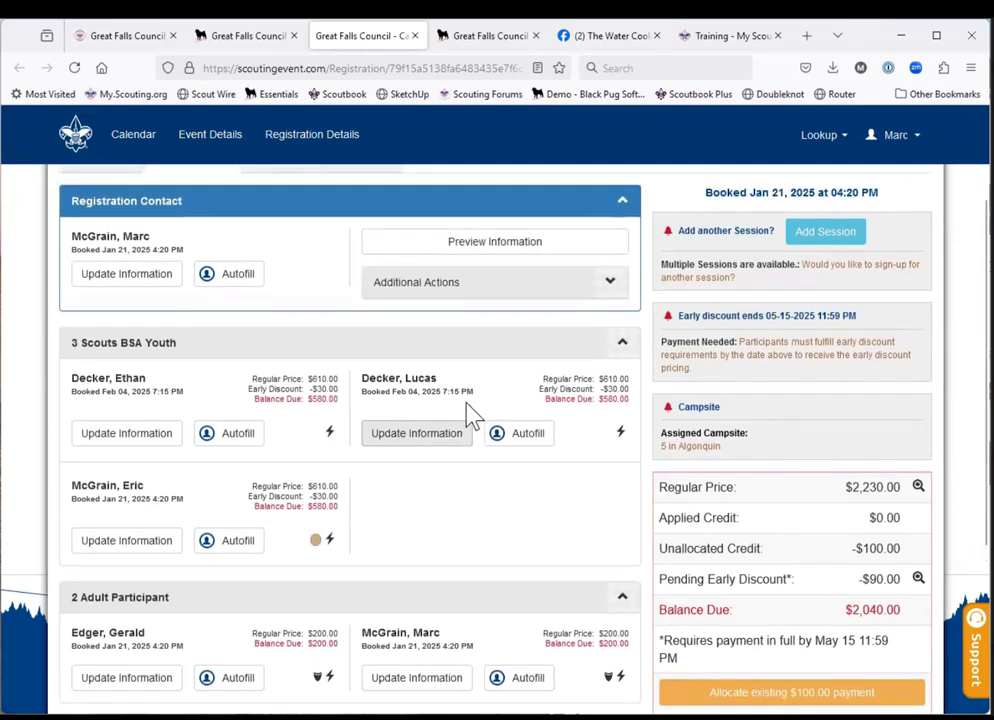
{"action": "left_click", "coordinate": [540, 296]}
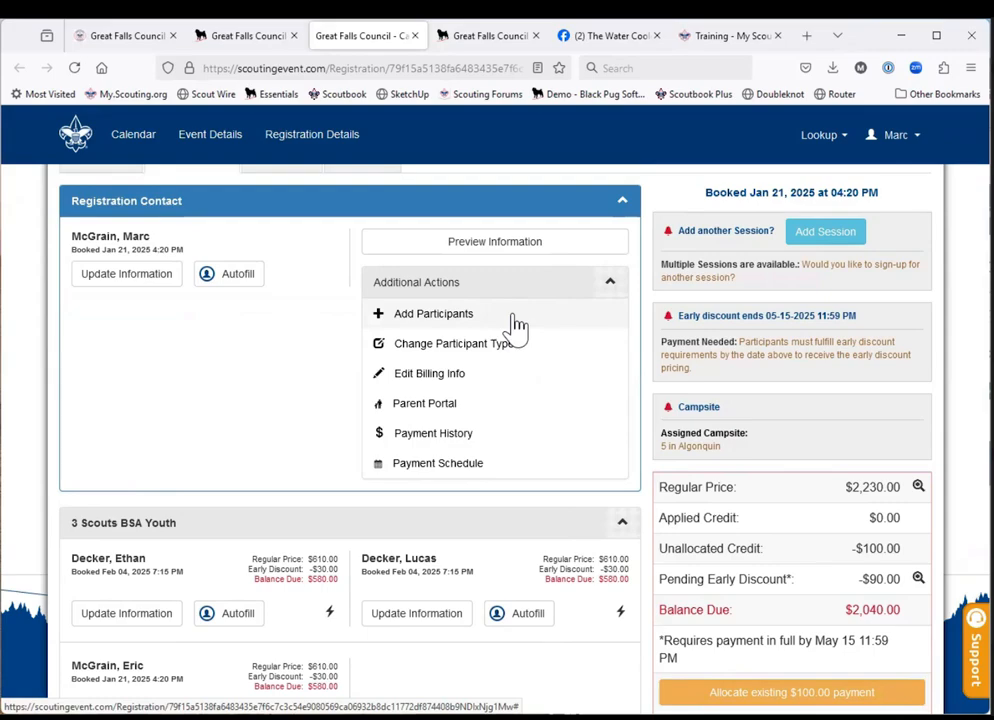
{"action": "scroll", "coordinate": [515, 325], "scroll_direction": "up", "scroll_amount": 3}
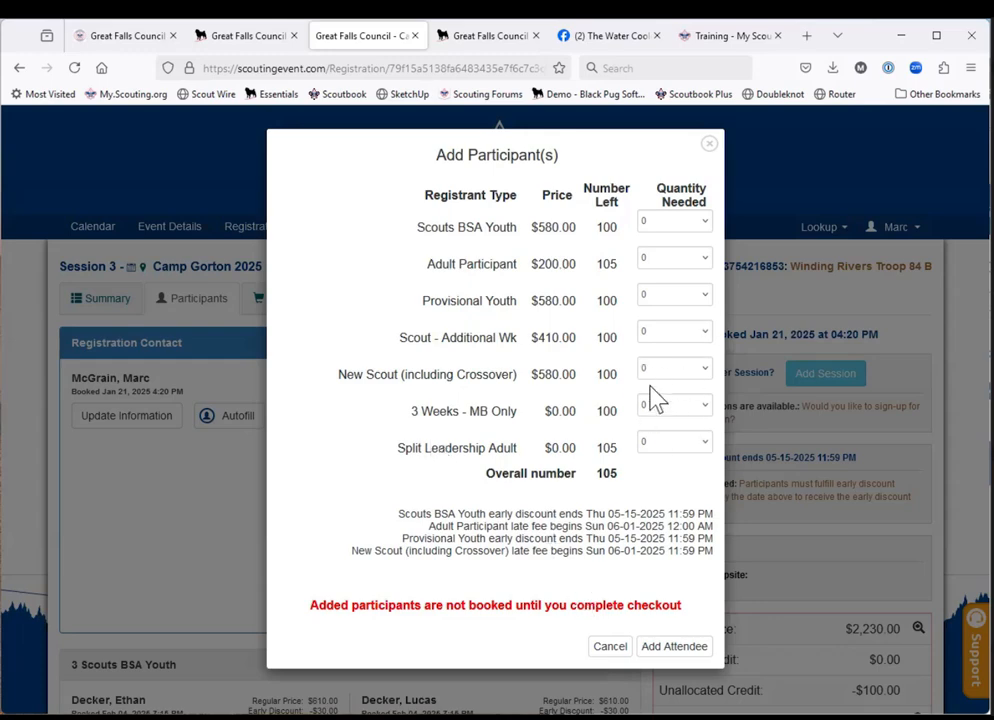
{"action": "left_click", "coordinate": [609, 648]}
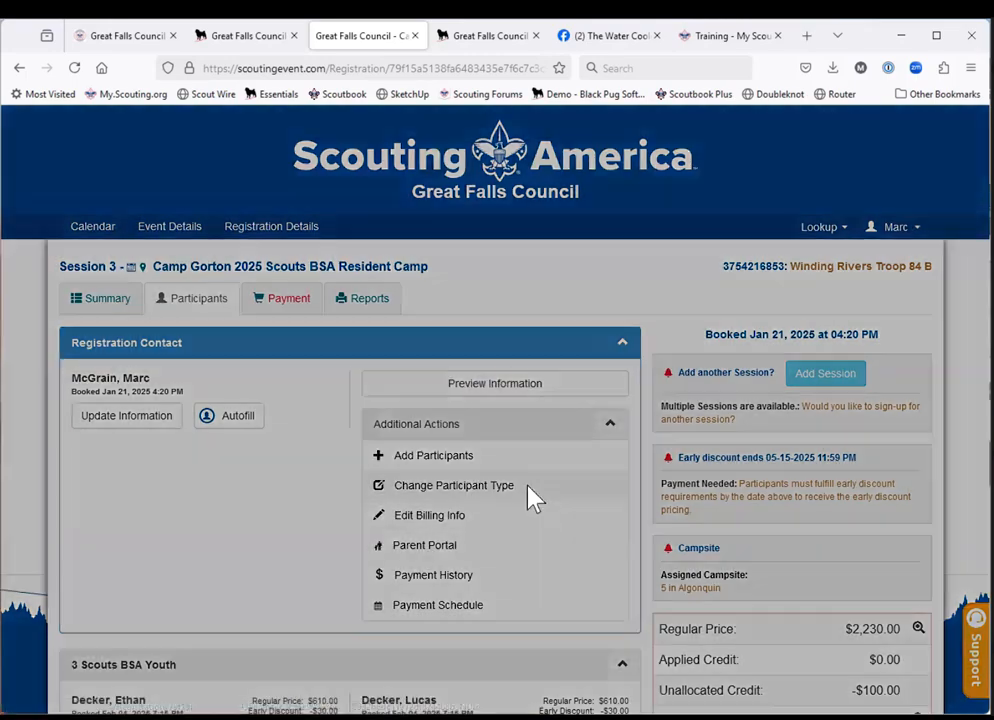
Examine the registrant types available for the third youth and the second adult, then cancel without changing any type.
{"action": "left_click", "coordinate": [530, 497]}
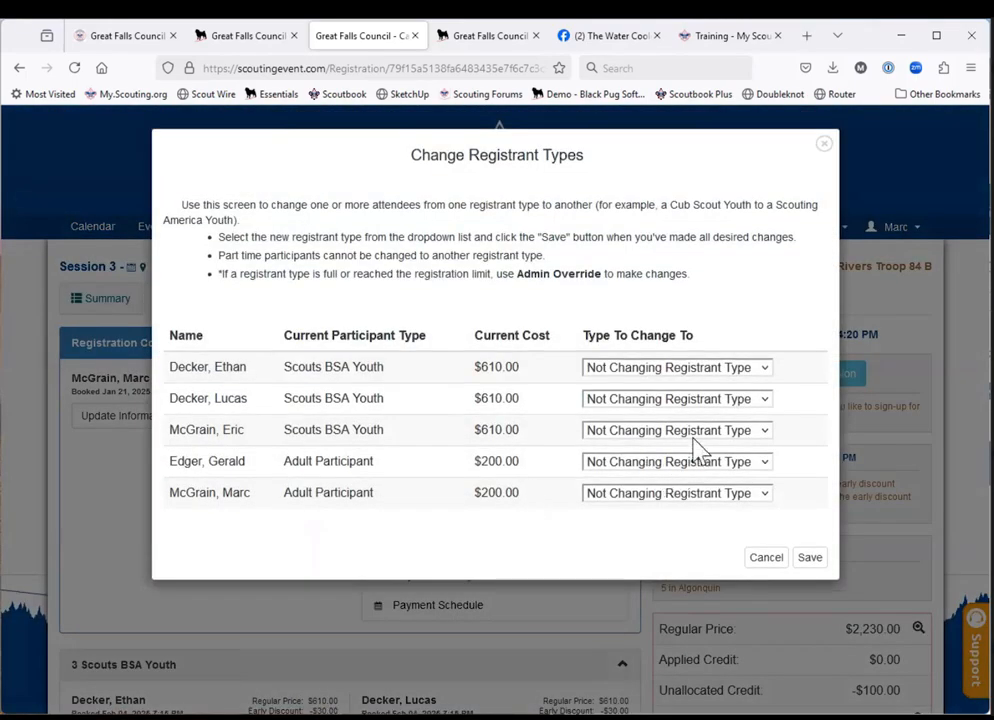
{"action": "left_click", "coordinate": [766, 432]}
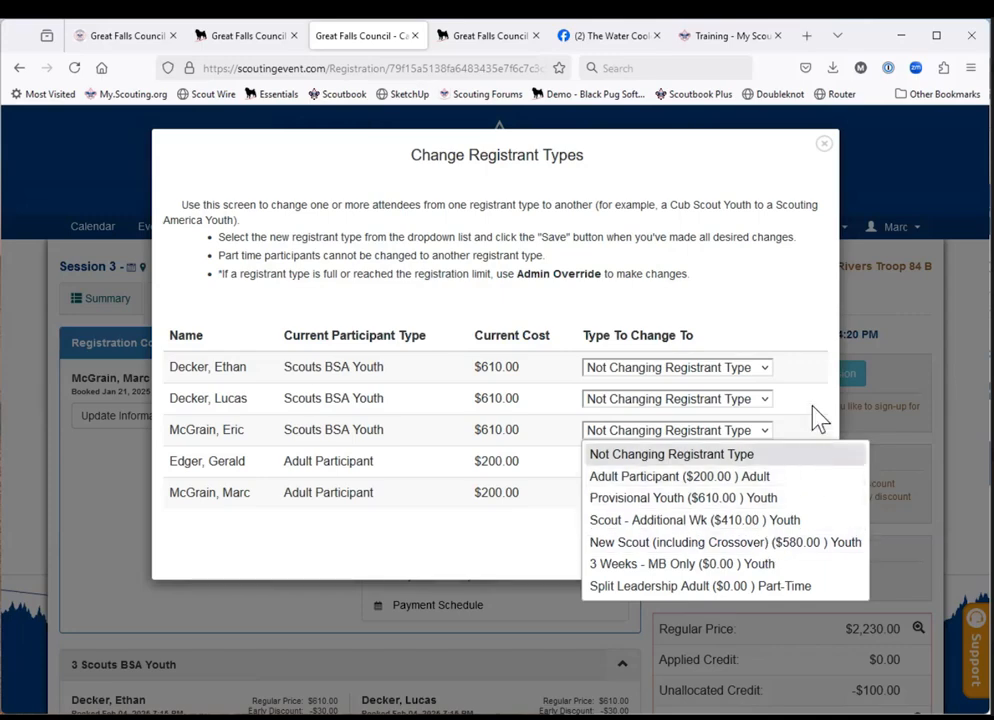
{"action": "left_click", "coordinate": [810, 345]}
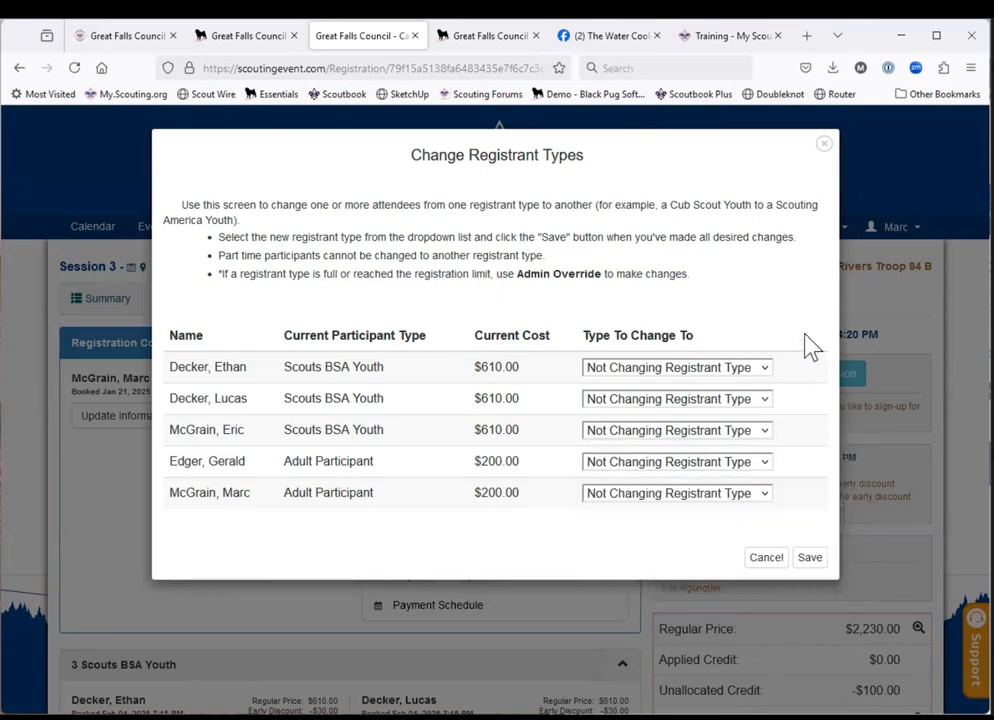
{"action": "left_click", "coordinate": [714, 498]}
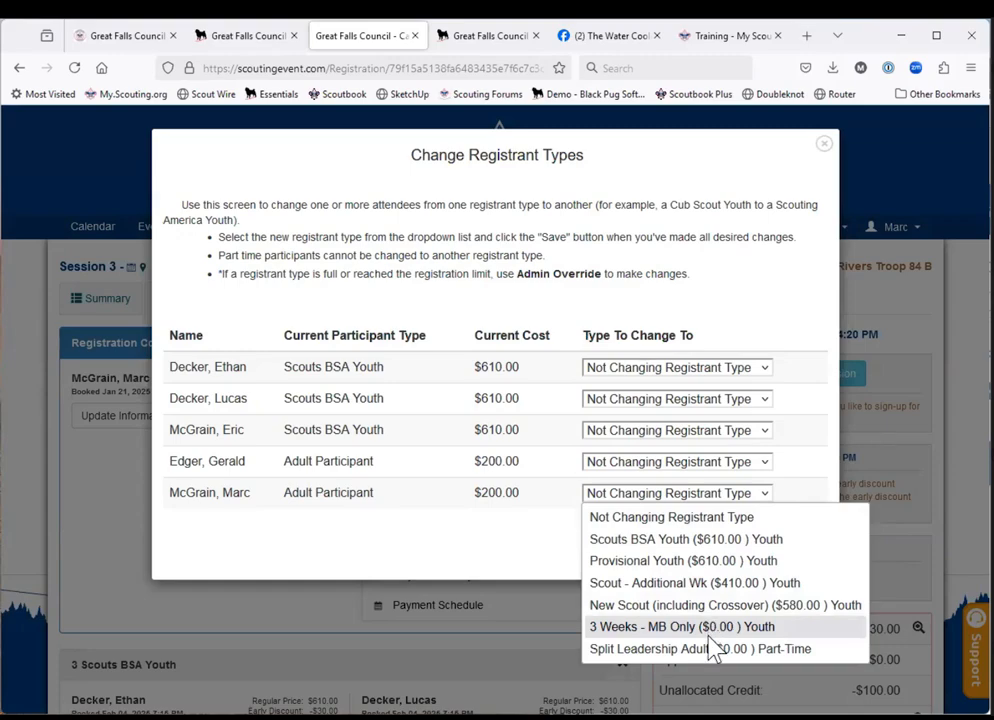
{"action": "left_click", "coordinate": [517, 568]}
{"action": "left_click", "coordinate": [767, 562]}
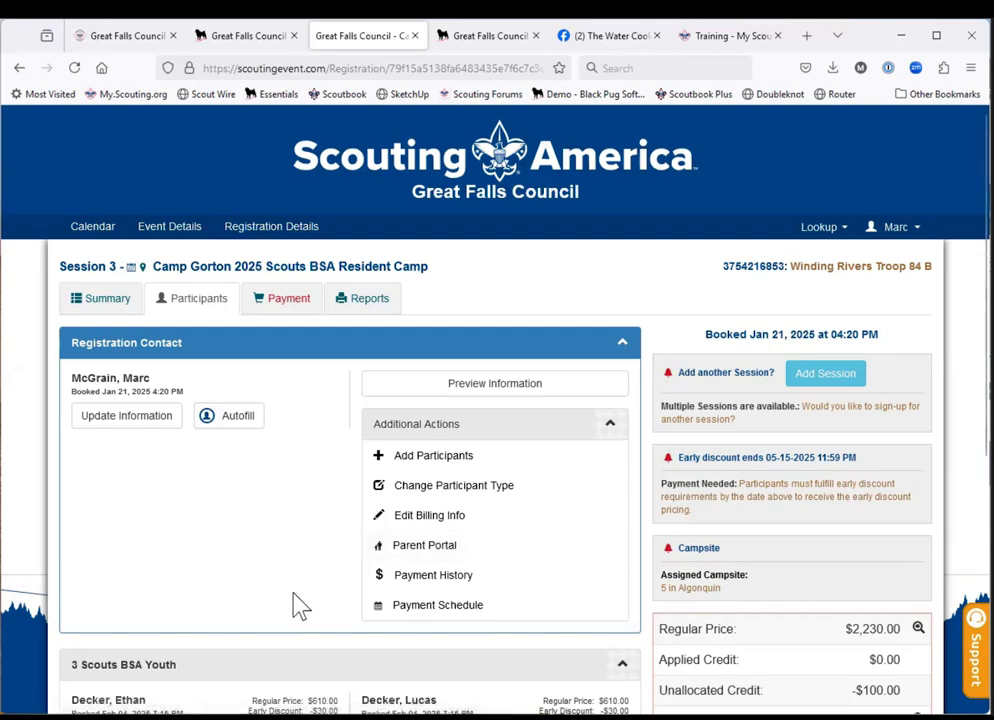
Replace the first Scouts BSA Youth participant by autofilling the second-to-last youth record from the BH Troop 84 B roster.
{"action": "scroll", "coordinate": [300, 606], "scroll_direction": "down", "scroll_amount": 3}
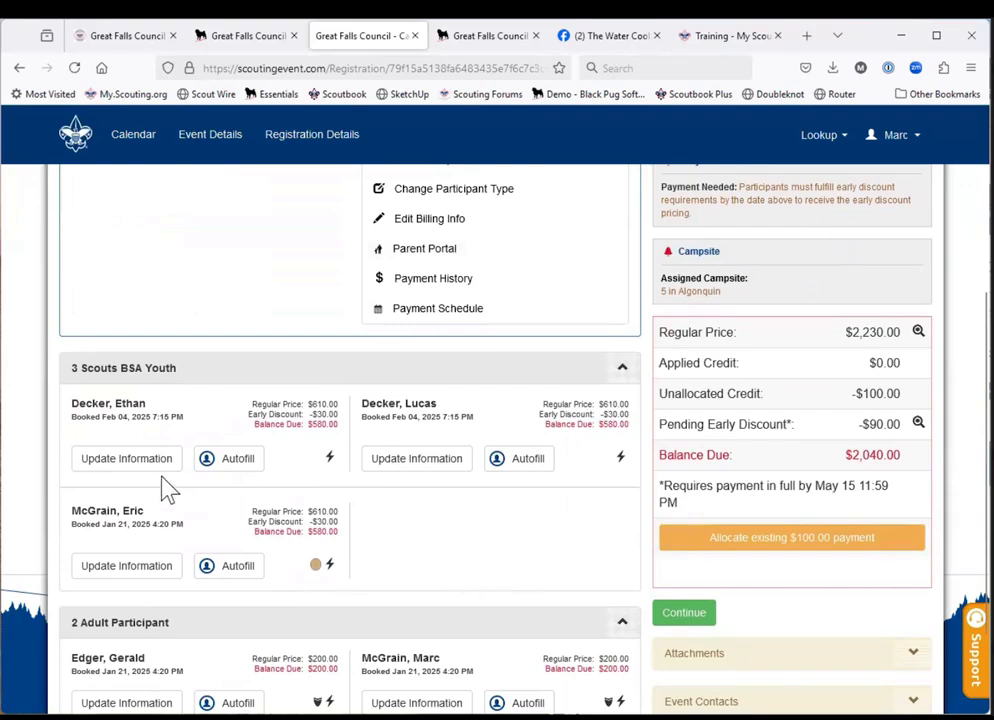
{"action": "left_click", "coordinate": [236, 460]}
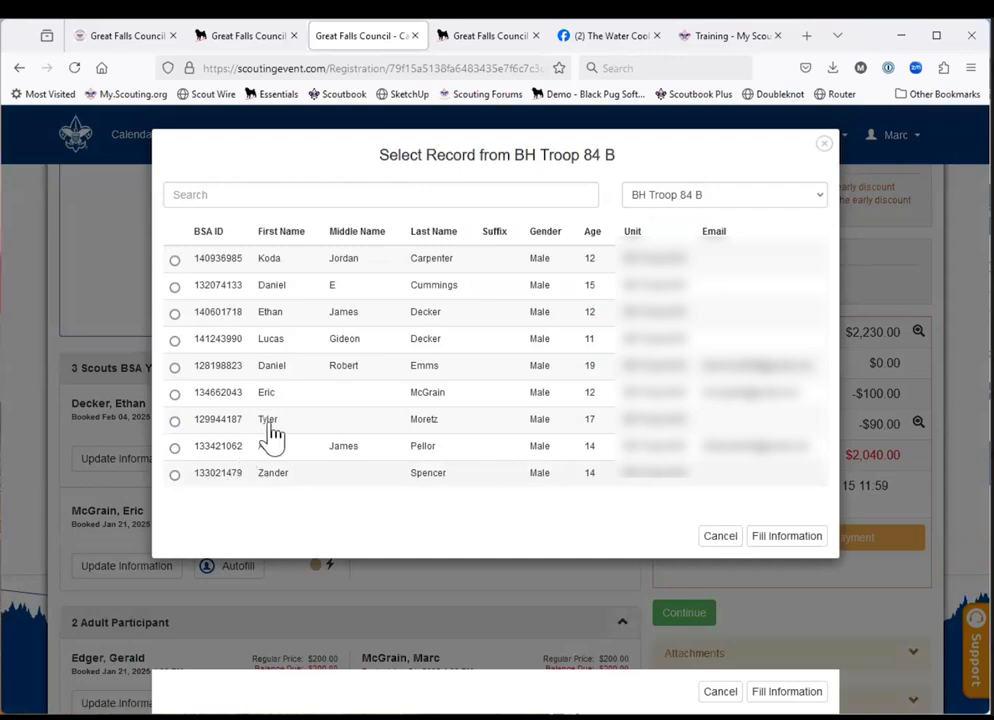
{"action": "left_click", "coordinate": [175, 448]}
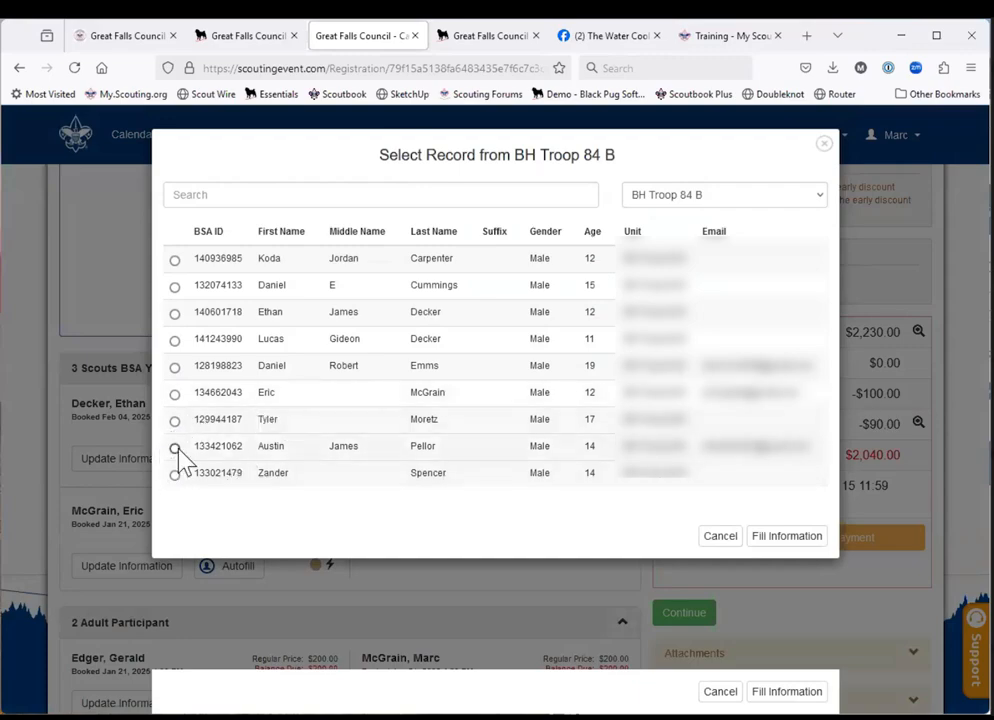
{"action": "left_click", "coordinate": [775, 538]}
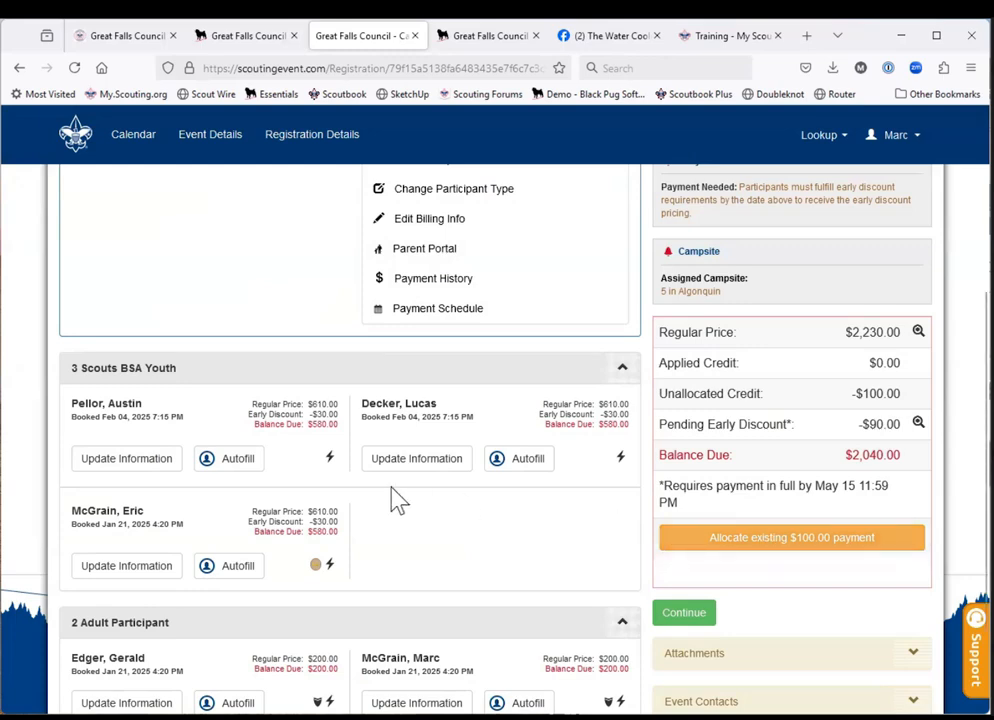
Autofill the first Scouts BSA Youth slot with the original participant's roster record again.
{"action": "left_click", "coordinate": [223, 470]}
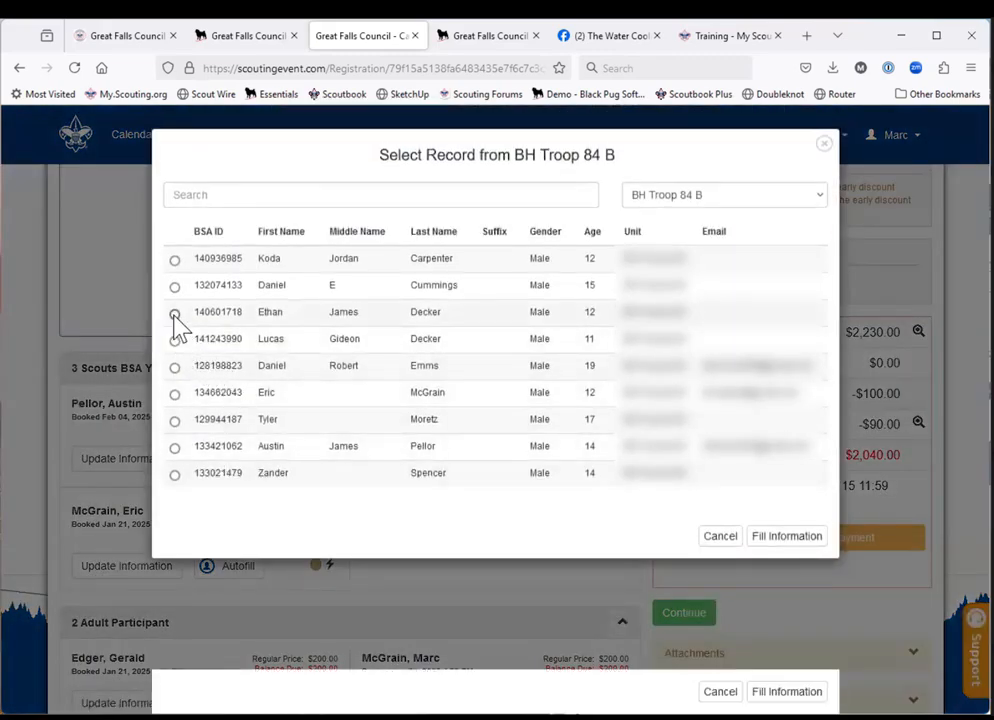
{"action": "left_click", "coordinate": [175, 313]}
{"action": "left_click", "coordinate": [787, 537]}
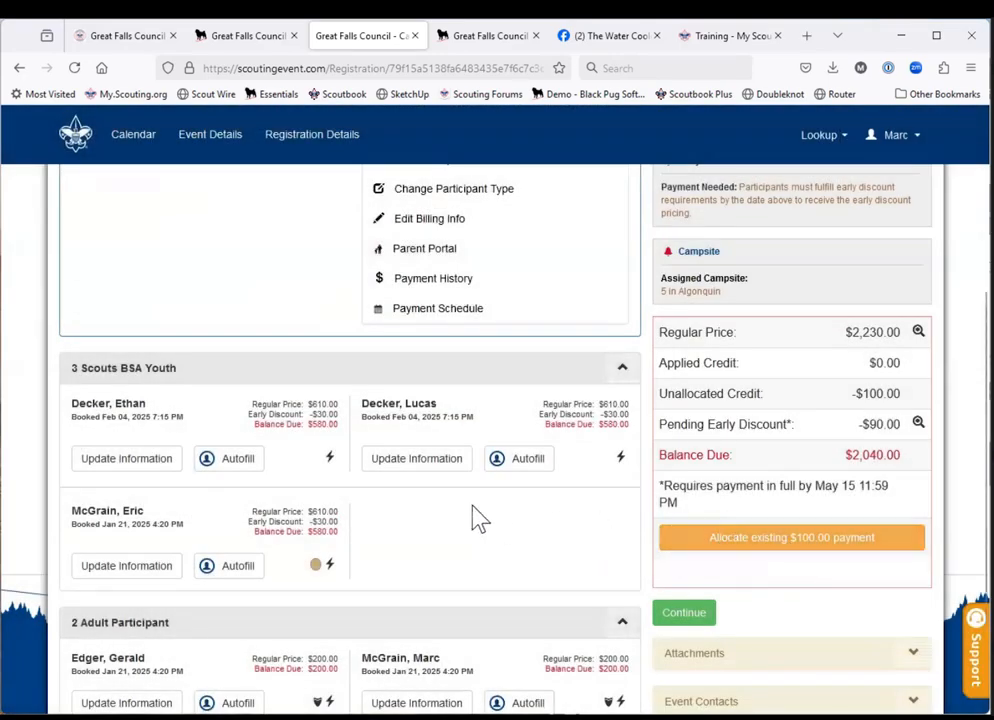
Enable Use Parent Portal for the registration, download the PDF Parent Portal Credentials report, and close the settings.
{"action": "scroll", "coordinate": [477, 521], "scroll_direction": "up", "scroll_amount": 1}
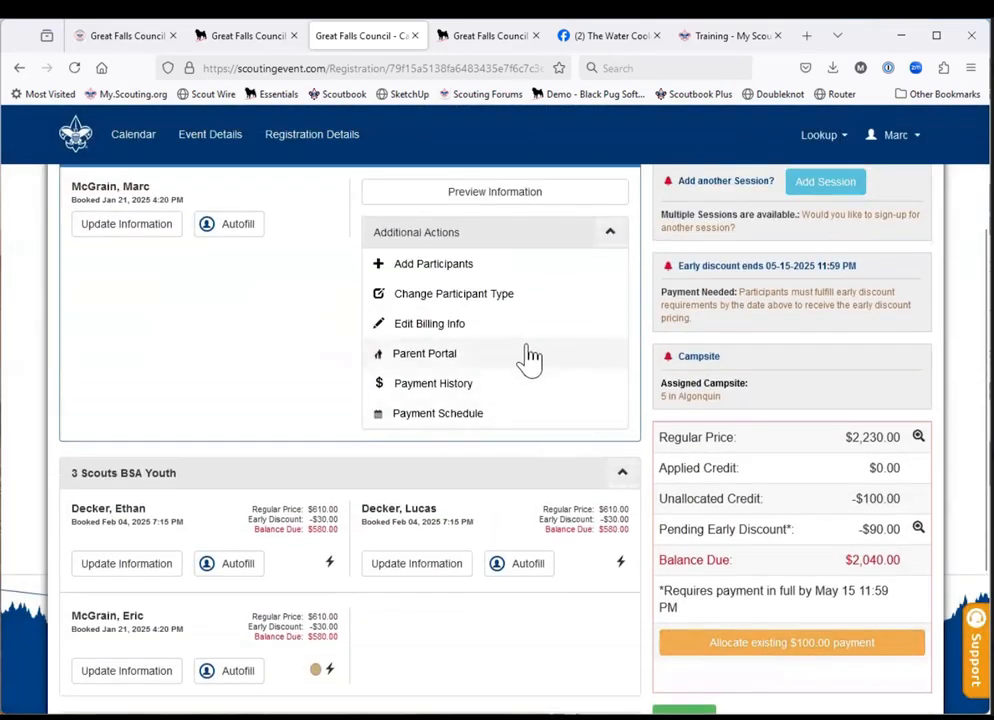
{"action": "left_click", "coordinate": [434, 362]}
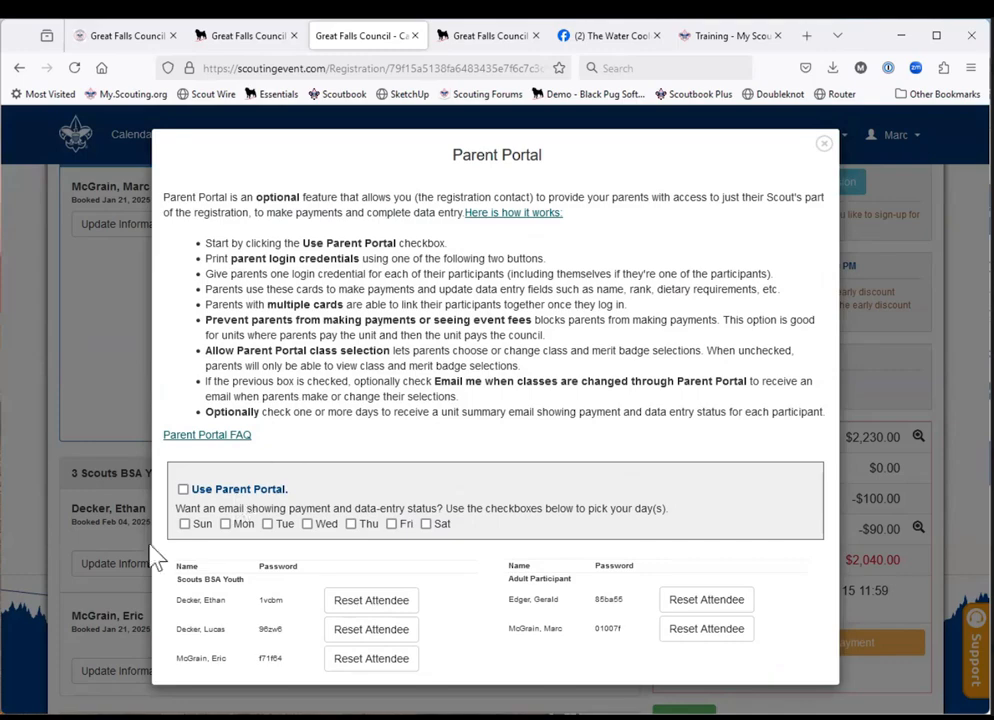
{"action": "left_click", "coordinate": [184, 492]}
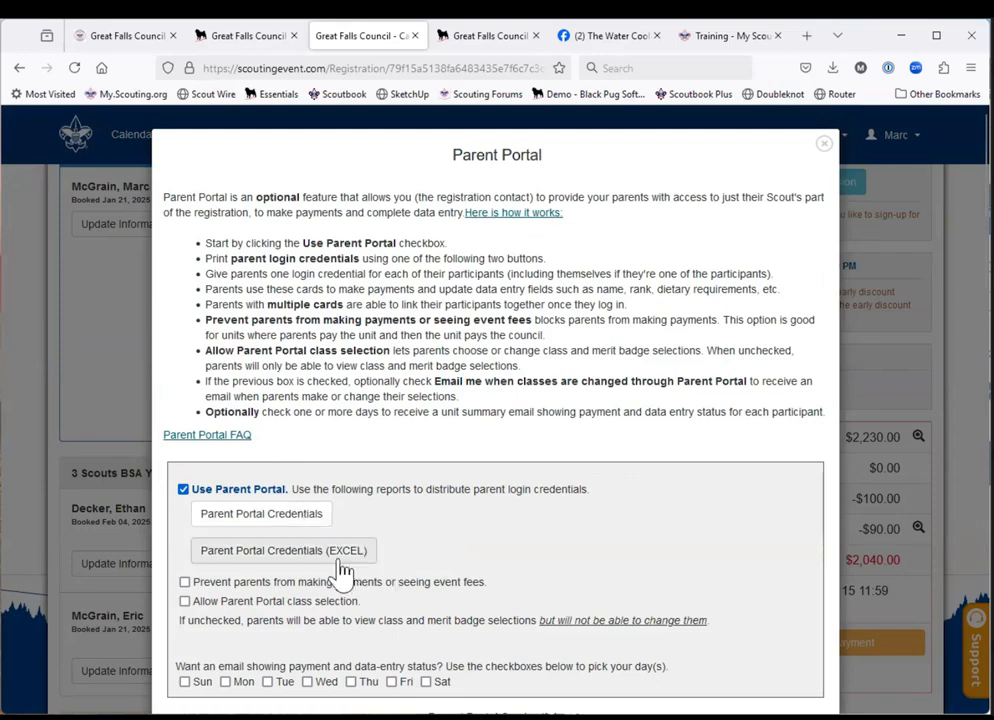
{"action": "left_click", "coordinate": [300, 522]}
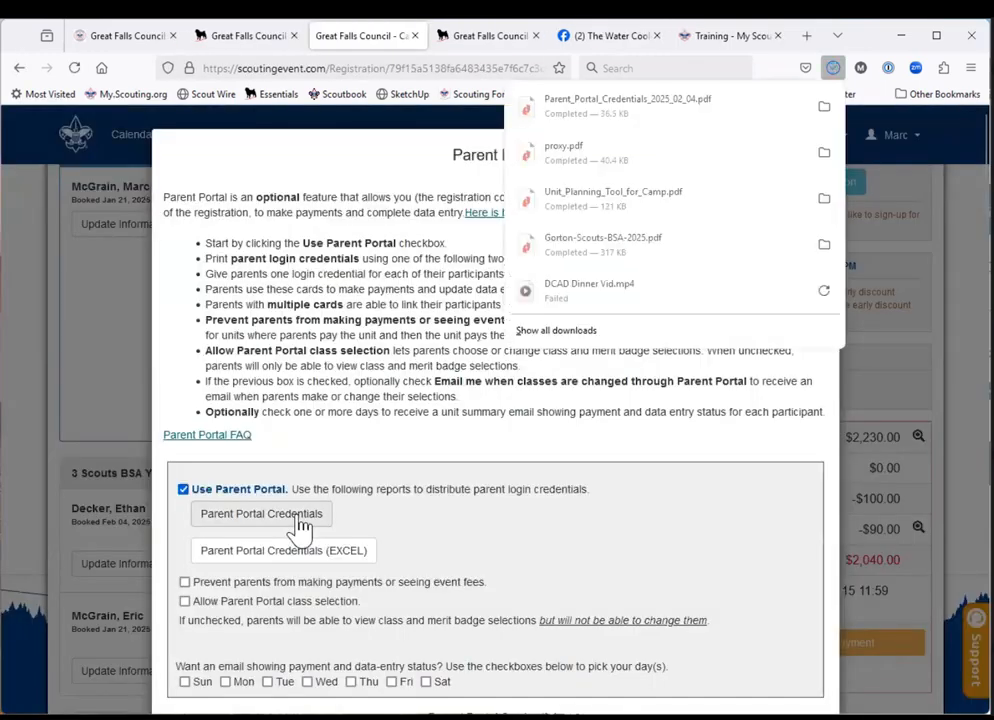
{"action": "left_click", "coordinate": [65, 390]}
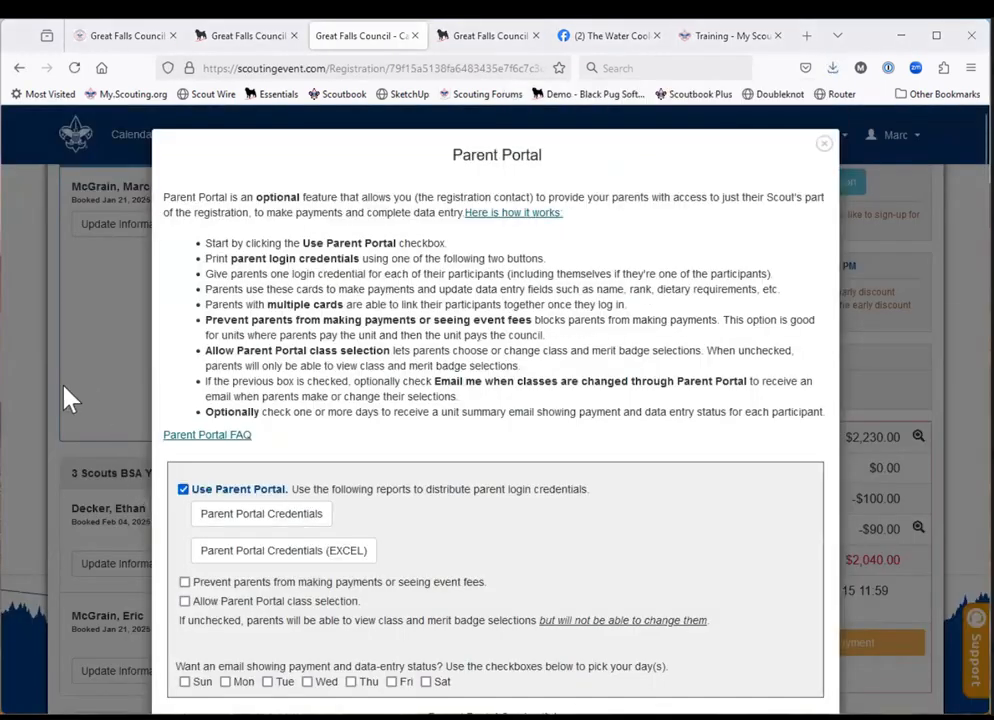
{"action": "left_click", "coordinate": [64, 386]}
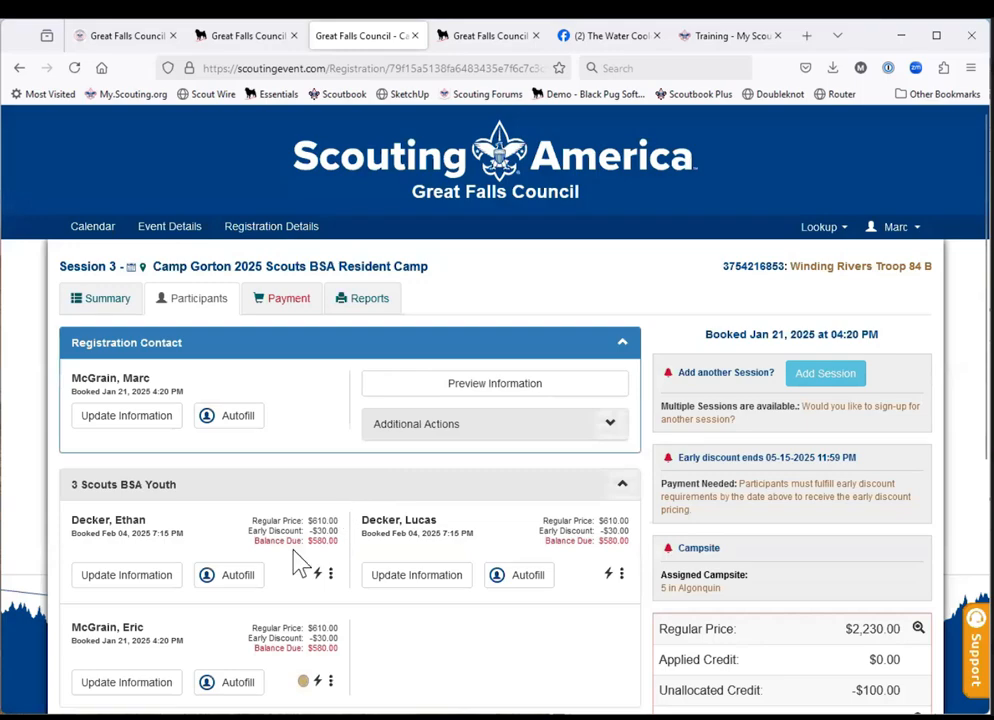
Reopen the registration's Parent Portal settings to review the available options.
{"action": "scroll", "coordinate": [297, 563], "scroll_direction": "down", "scroll_amount": 2}
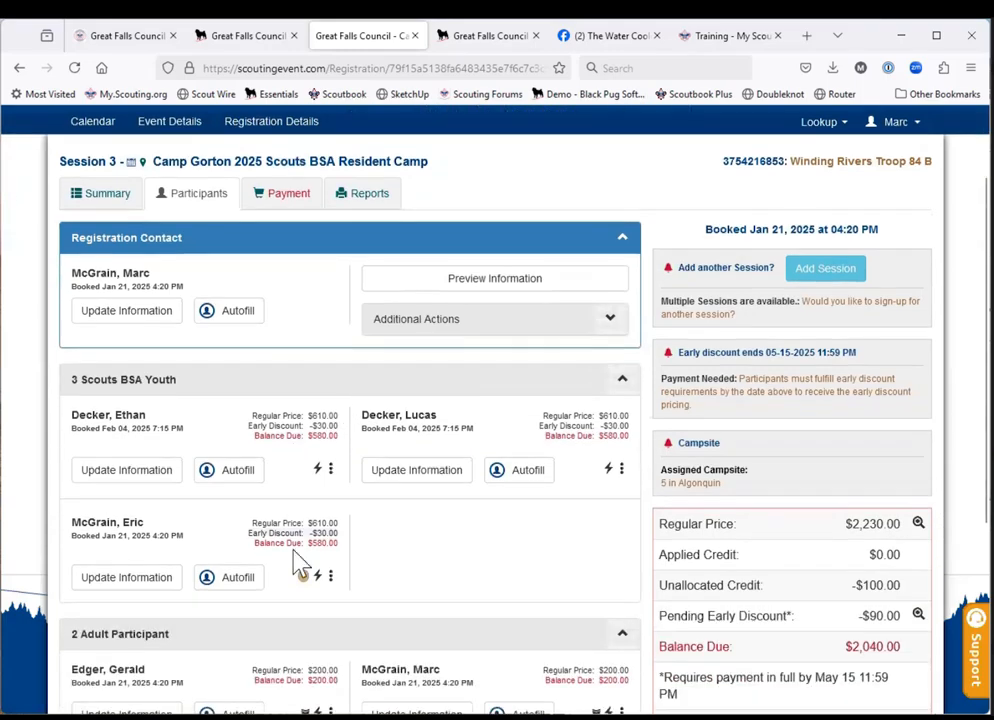
{"action": "left_click", "coordinate": [471, 338]}
{"action": "left_click", "coordinate": [424, 448]}
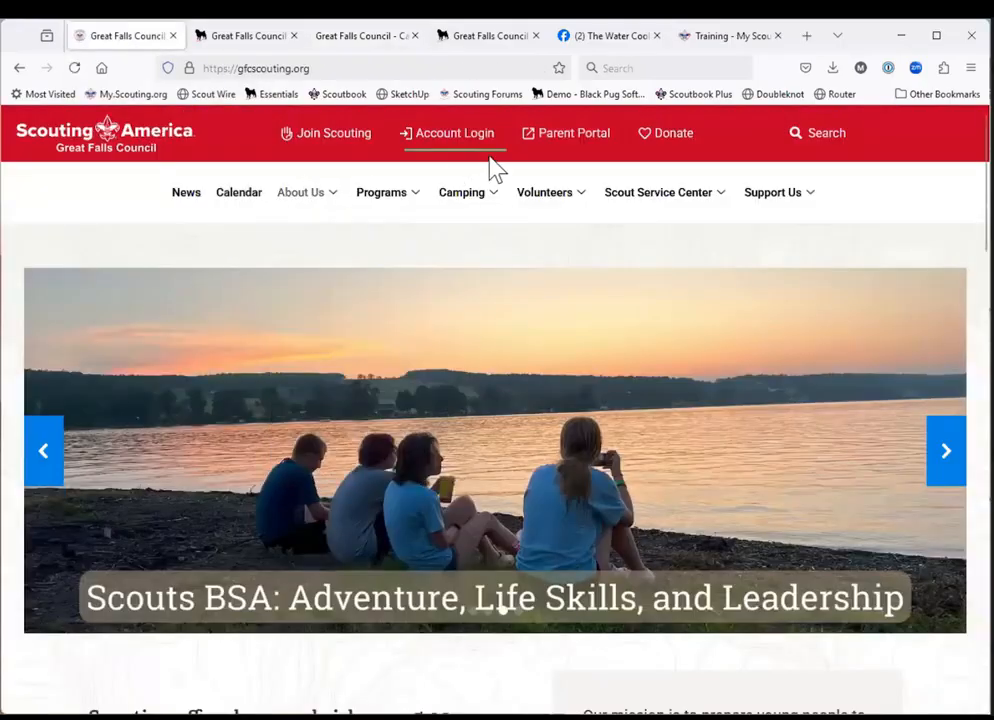
From the Great Falls Council website, bring up the Parent Portal login form, then close it without logging in.
{"action": "left_click", "coordinate": [567, 146]}
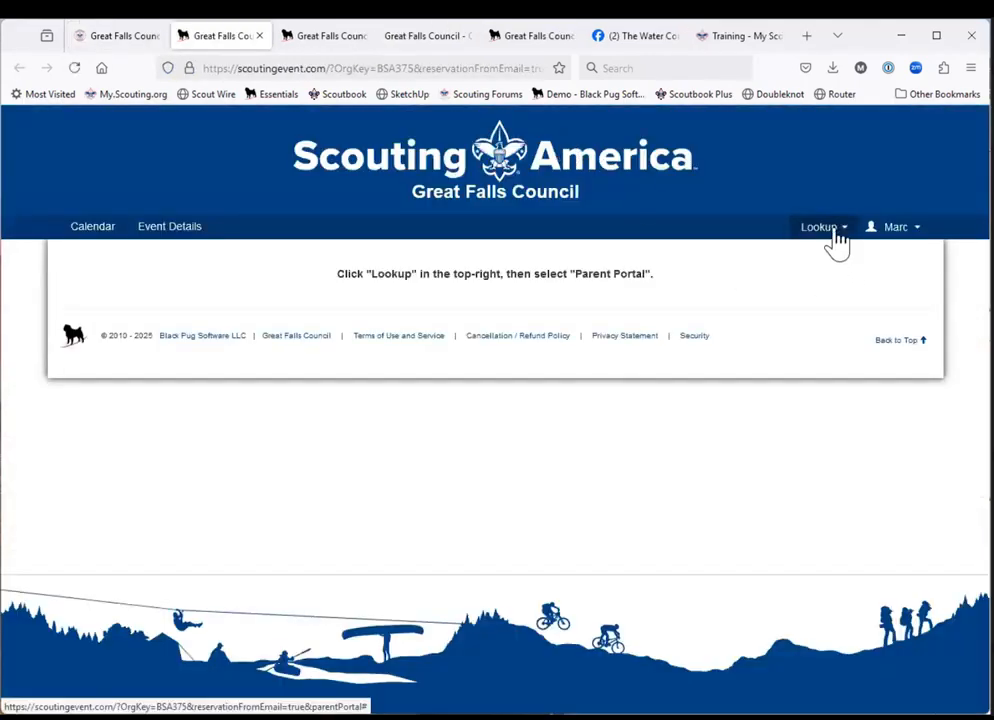
{"action": "left_click", "coordinate": [836, 243]}
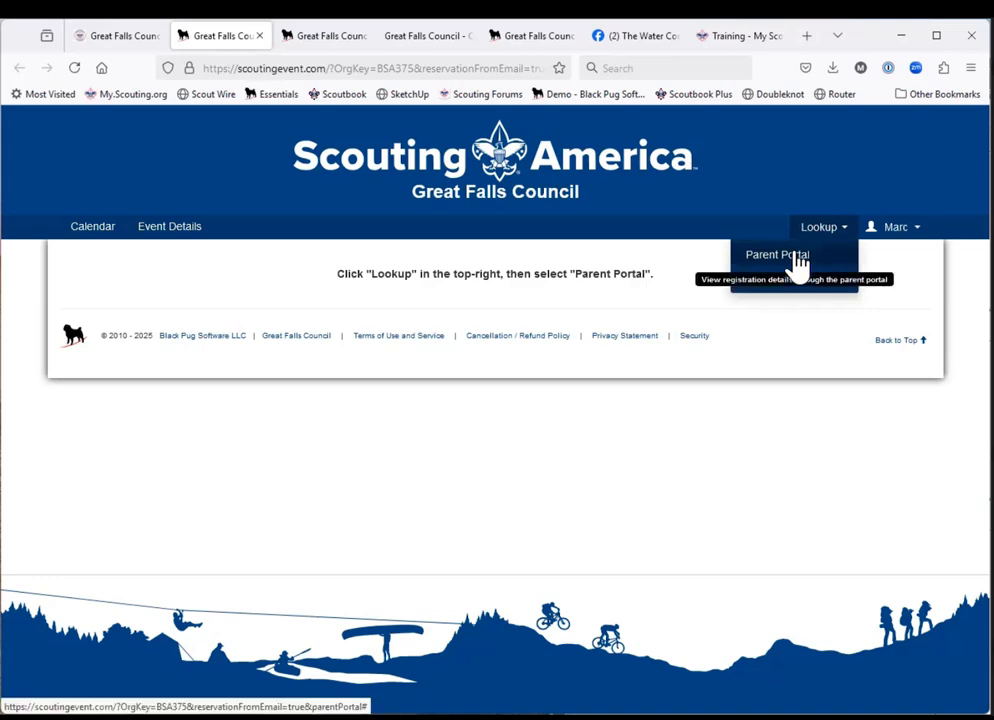
{"action": "left_click", "coordinate": [798, 262]}
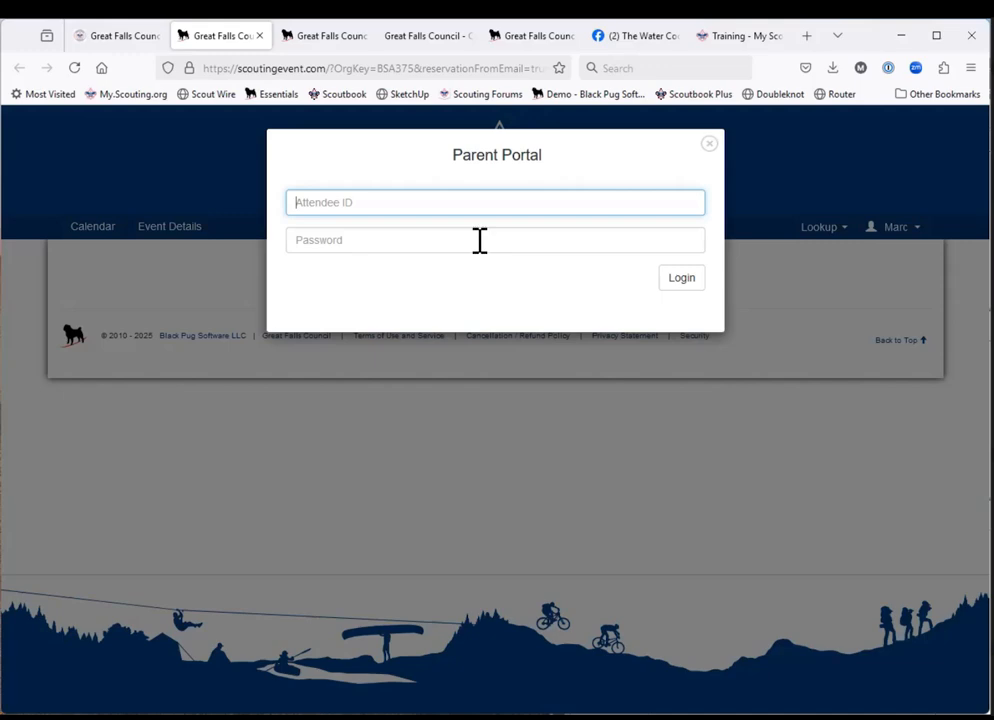
{"action": "left_click", "coordinate": [709, 146]}
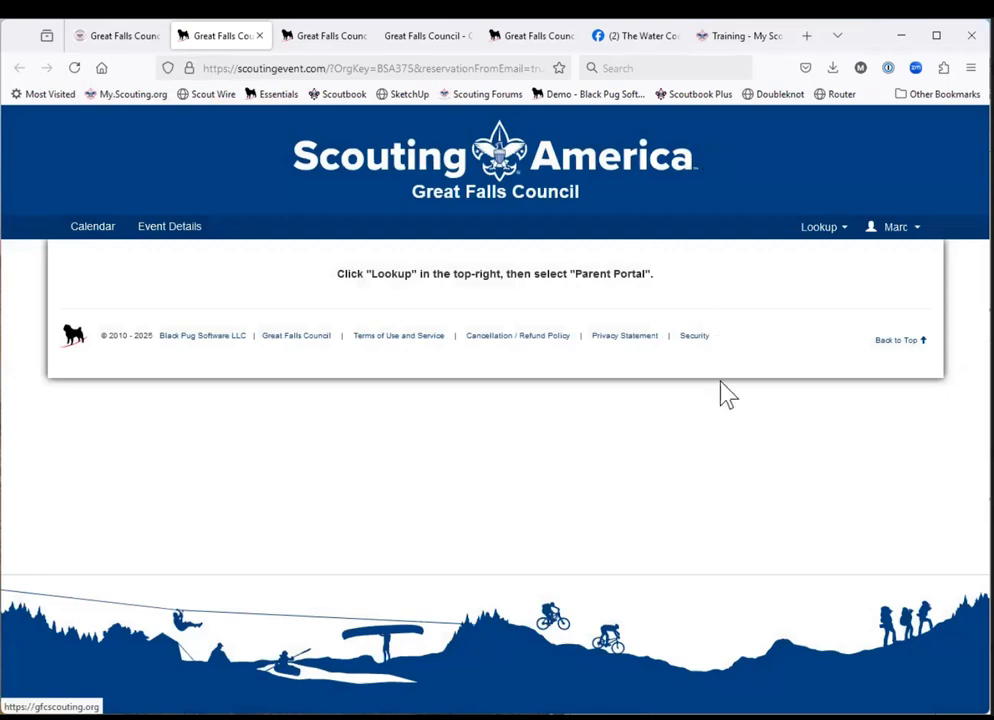
Return to the Camp Gorton Session 3 registration and close its Parent Portal settings.
{"action": "left_click", "coordinate": [518, 40]}
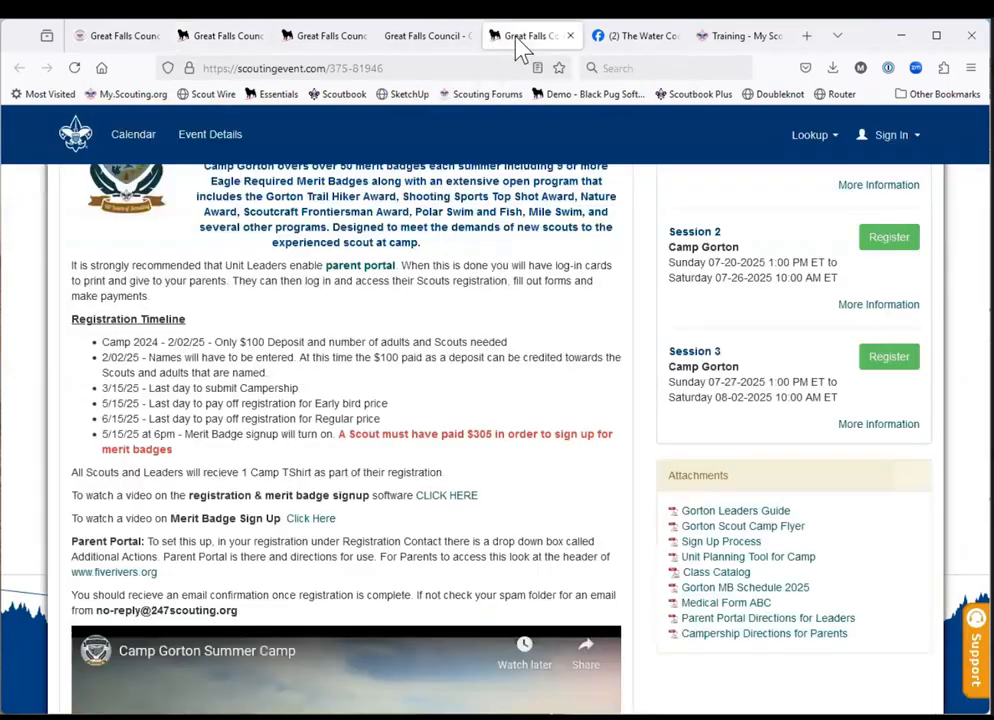
{"action": "left_click", "coordinate": [435, 36]}
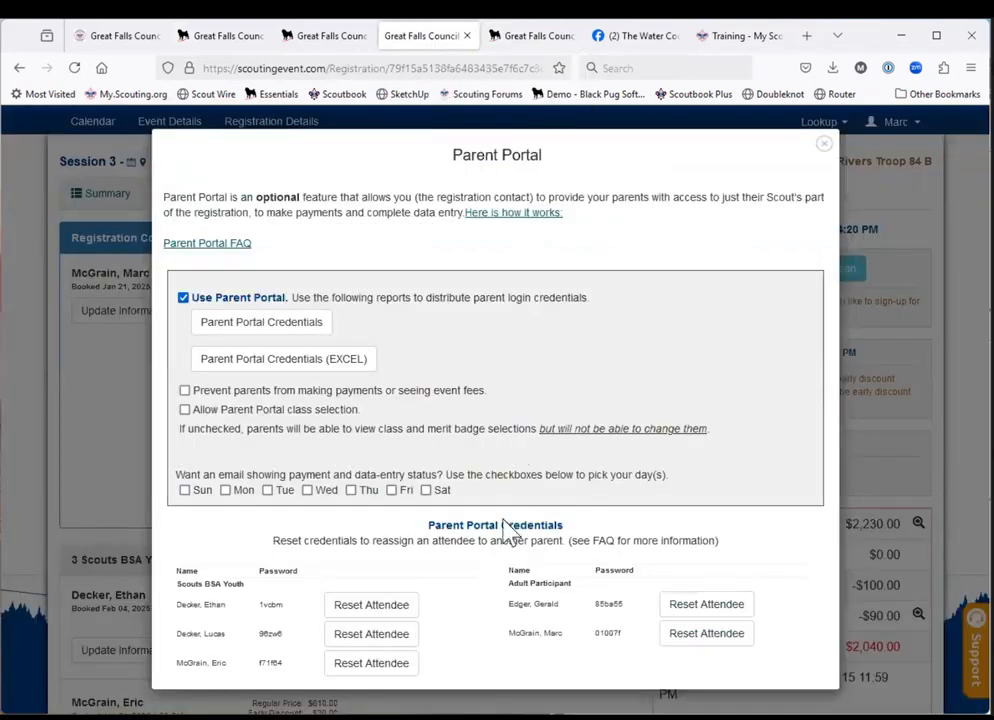
{"action": "left_click", "coordinate": [824, 145]}
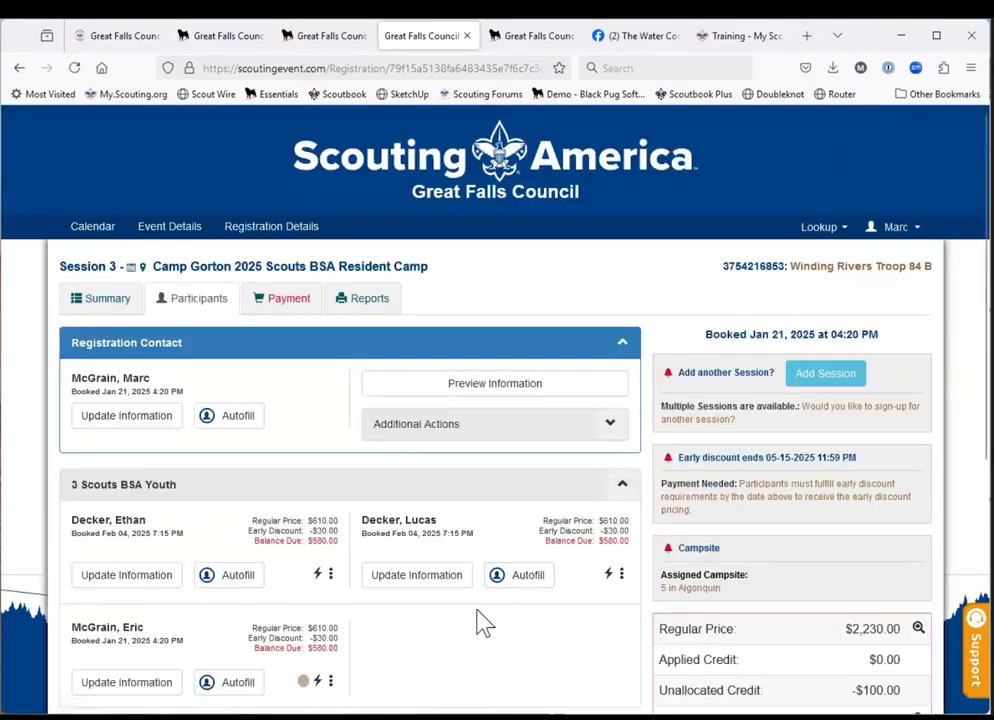
View the first Scouts BSA Youth participant's credentials, then close them.
{"action": "scroll", "coordinate": [478, 612], "scroll_direction": "down", "scroll_amount": 3}
{"action": "scroll", "coordinate": [478, 612], "scroll_direction": "up", "scroll_amount": 1}
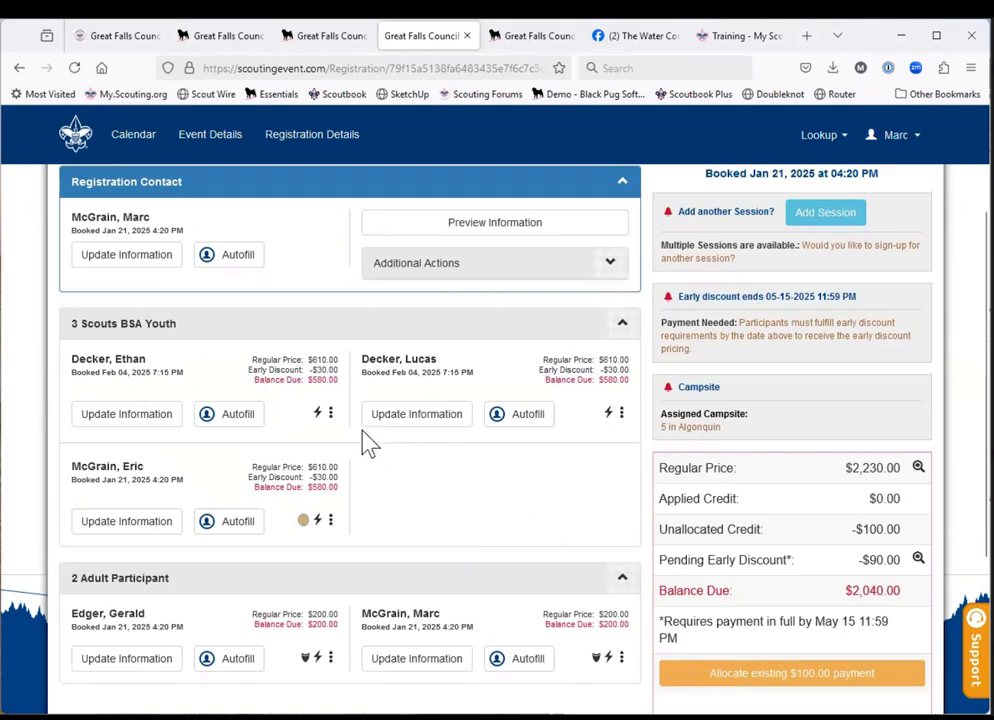
{"action": "left_click", "coordinate": [330, 413]}
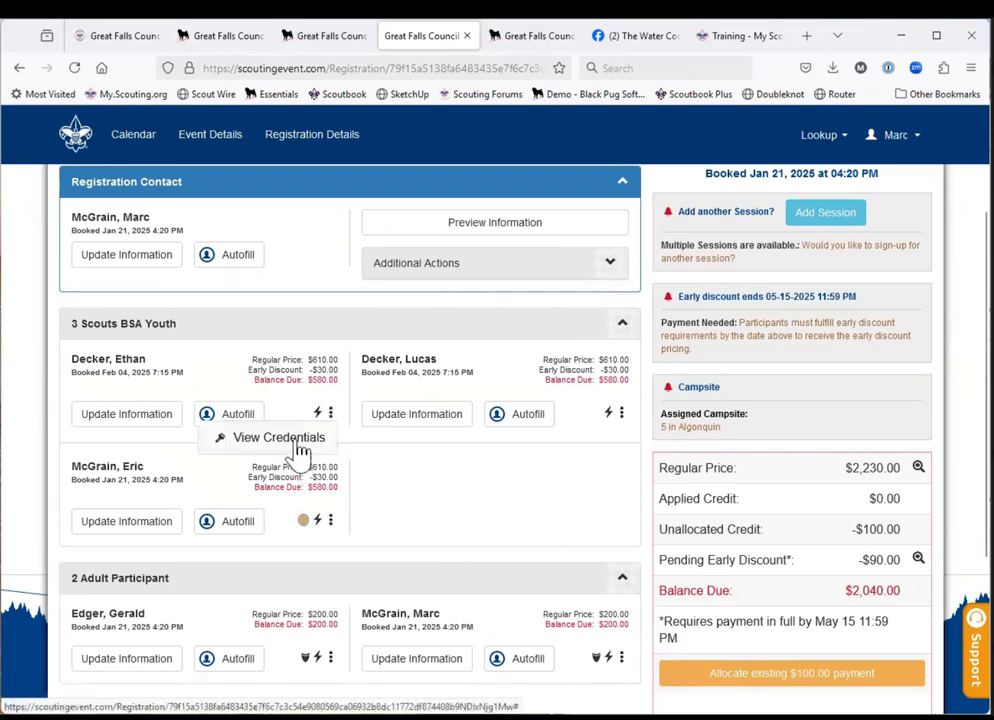
{"action": "left_click", "coordinate": [297, 446]}
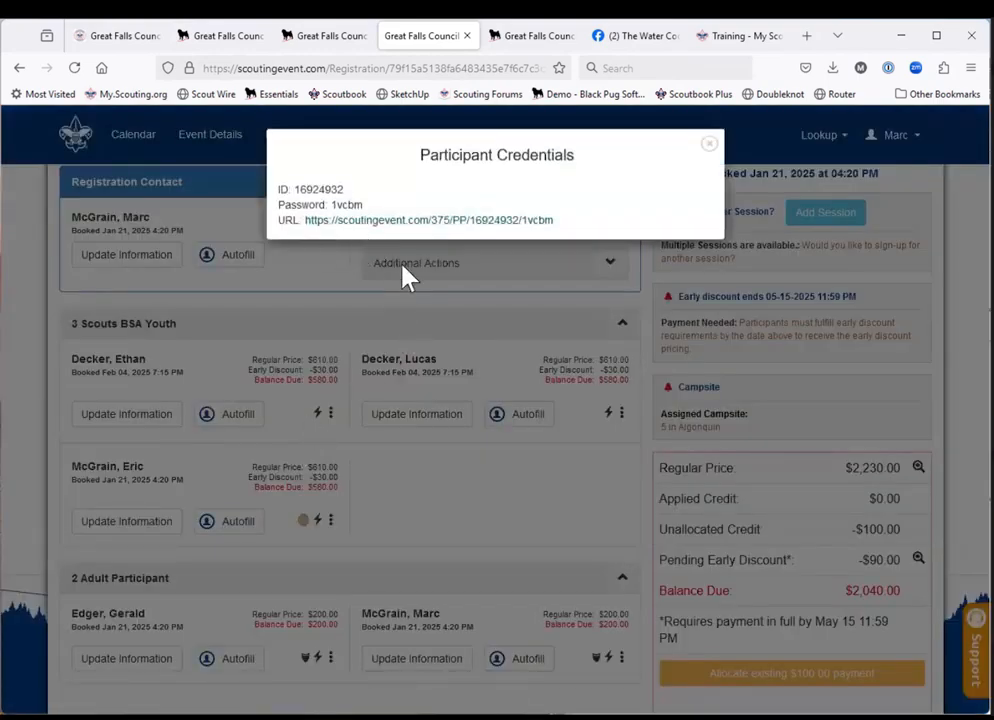
{"action": "left_click", "coordinate": [507, 500]}
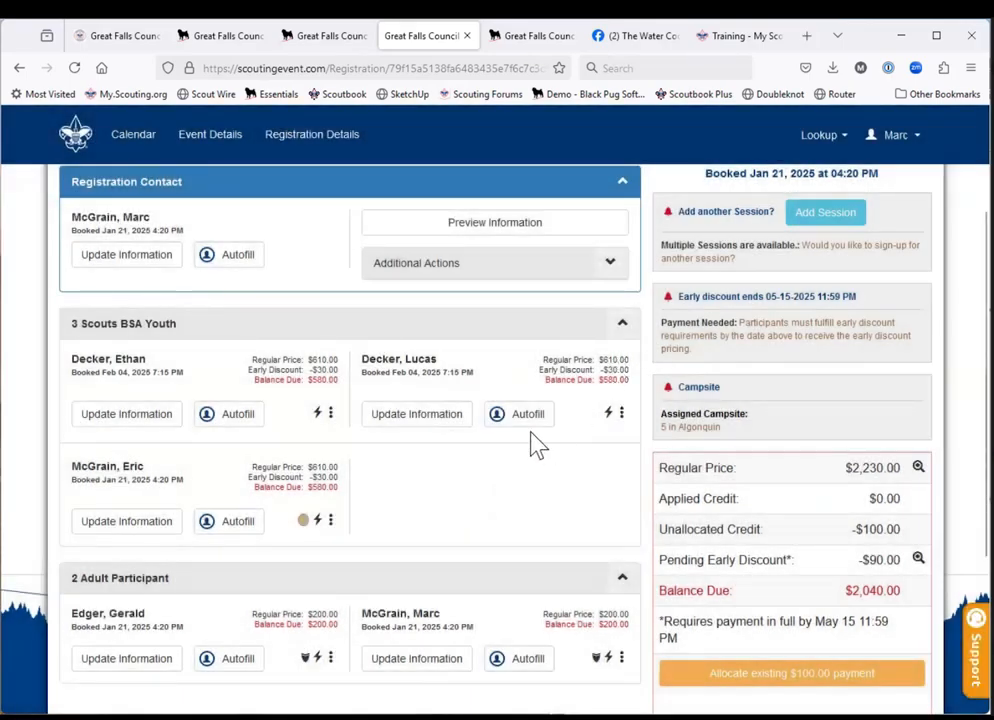
Examine the options for adding Session 1 with all or individual participants, then cancel without adding the session.
{"action": "scroll", "coordinate": [535, 444], "scroll_direction": "up", "scroll_amount": 2}
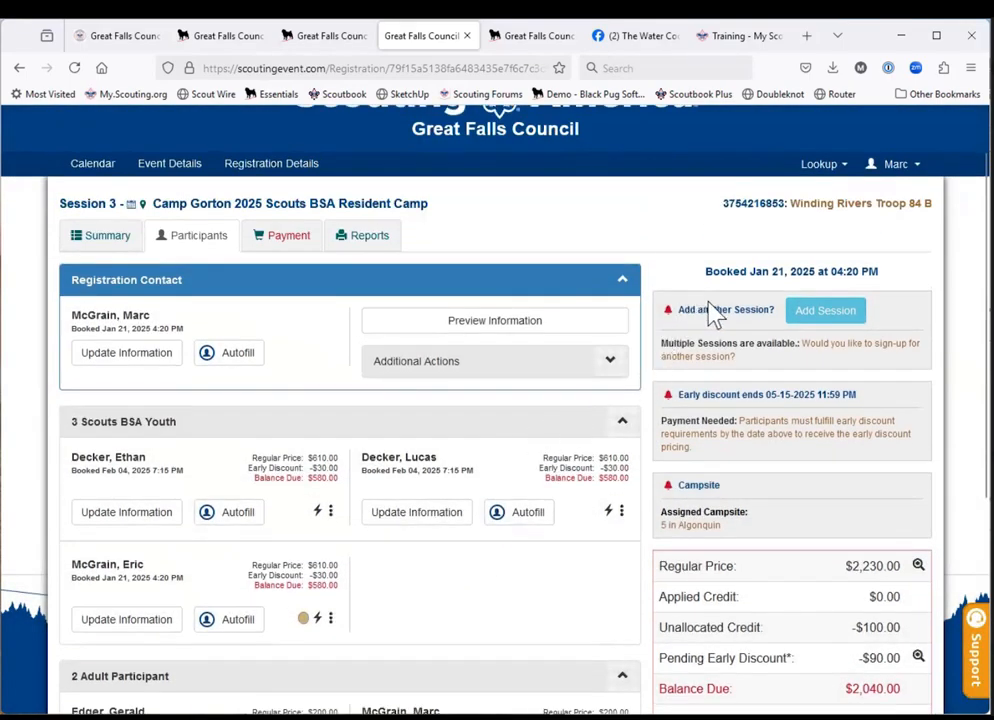
{"action": "left_click", "coordinate": [824, 312]}
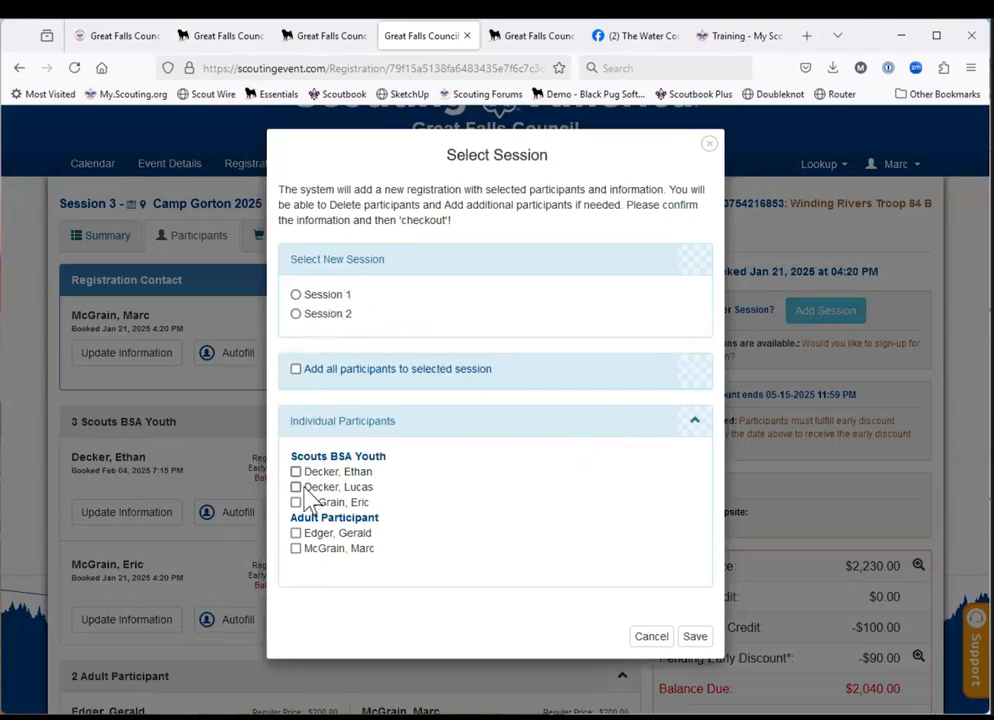
{"action": "left_click", "coordinate": [296, 297]}
{"action": "left_click", "coordinate": [296, 370]}
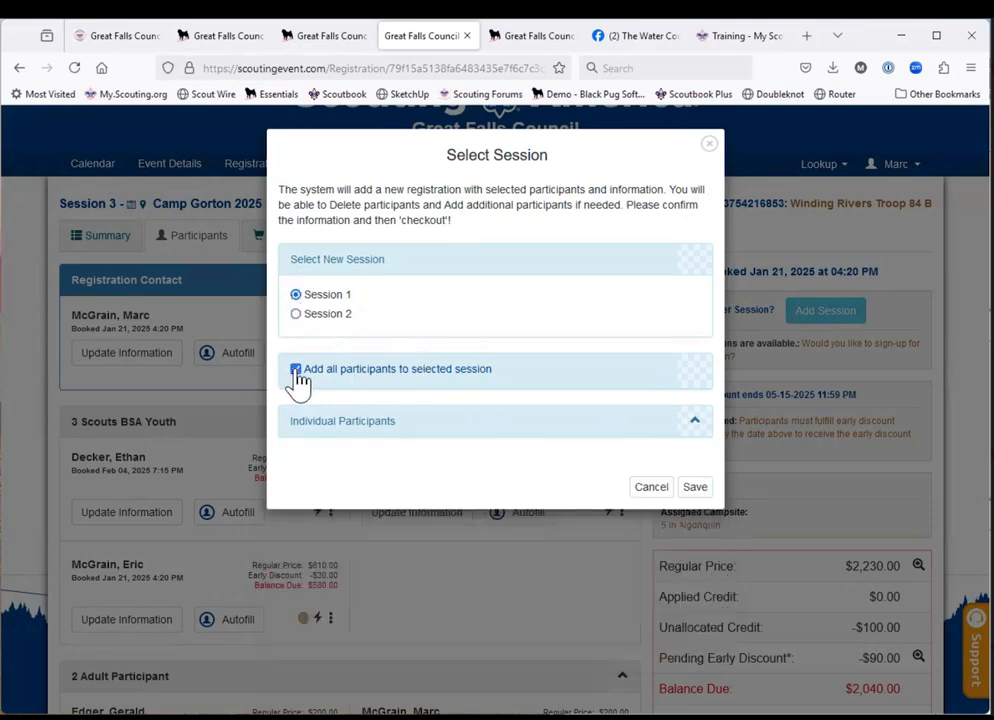
{"action": "left_click", "coordinate": [296, 370]}
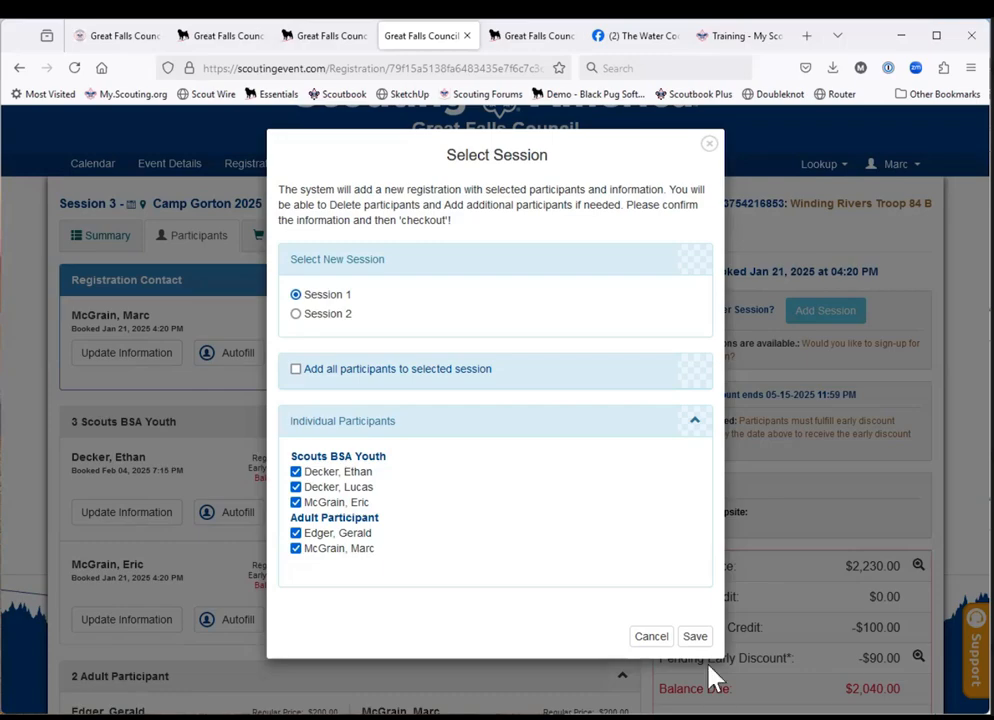
{"action": "left_click", "coordinate": [651, 637]}
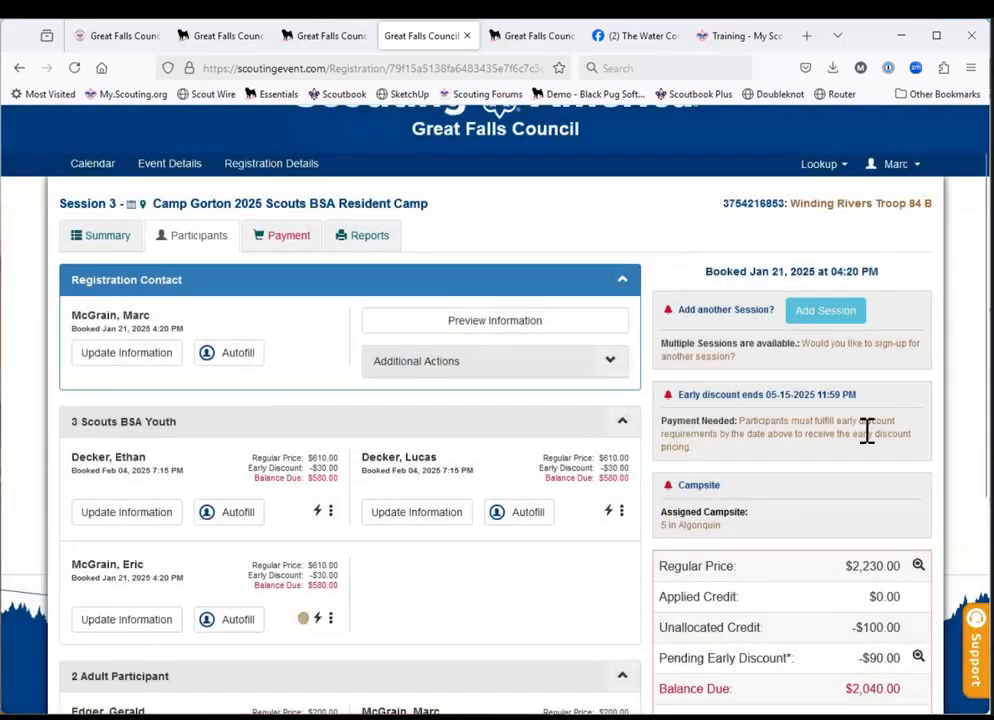
Examine how the existing $100.00 unallocated payment can be applied to individual attendees, then cancel without allocating it.
{"action": "scroll", "coordinate": [801, 515], "scroll_direction": "down", "scroll_amount": 2}
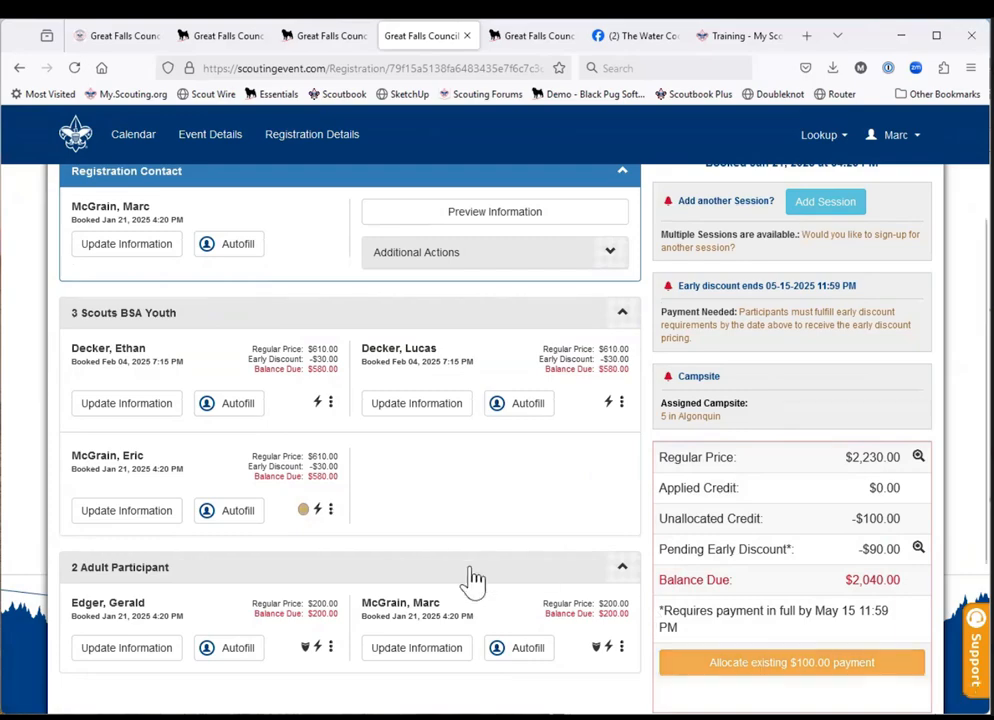
{"action": "scroll", "coordinate": [437, 505], "scroll_direction": "up", "scroll_amount": 3}
{"action": "scroll", "coordinate": [437, 505], "scroll_direction": "down", "scroll_amount": 2}
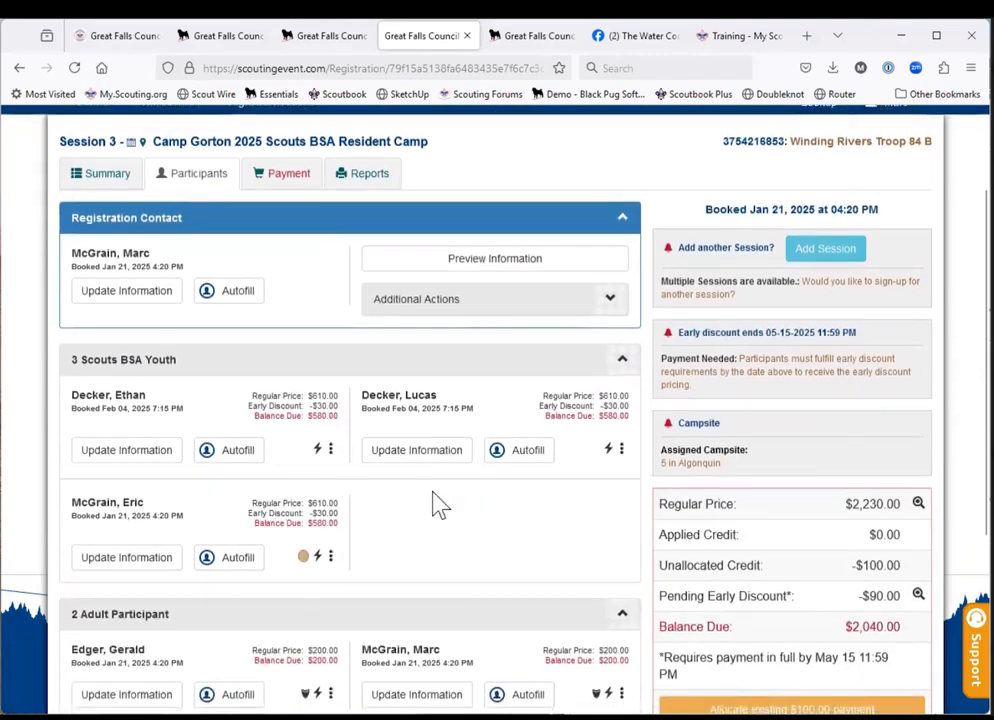
{"action": "scroll", "coordinate": [437, 505], "scroll_direction": "down", "scroll_amount": 1}
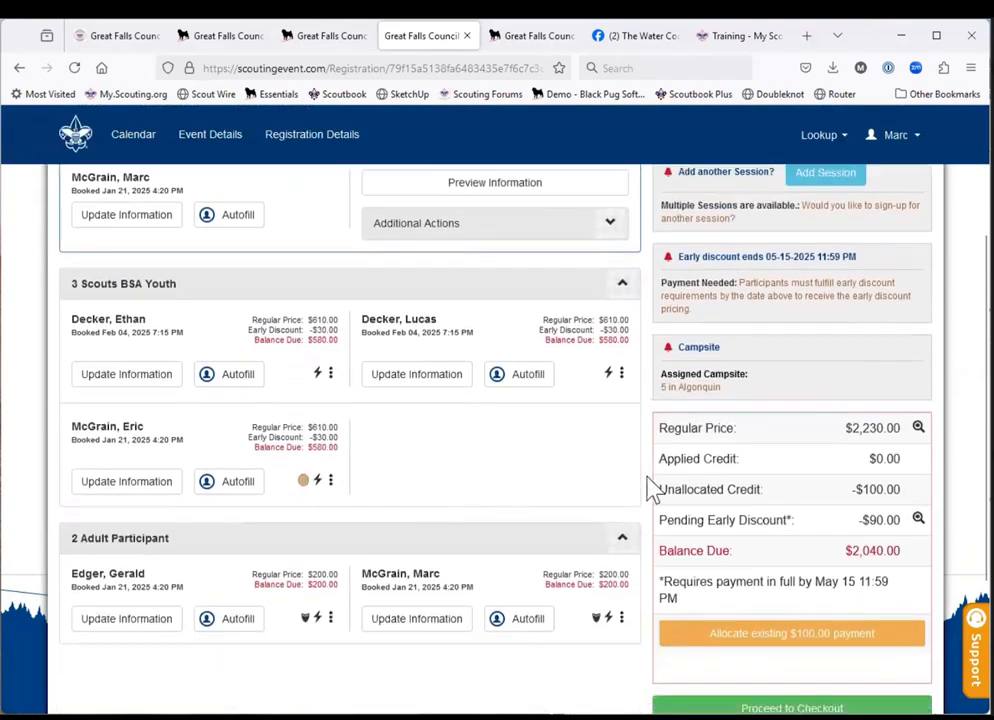
{"action": "left_click", "coordinate": [773, 637]}
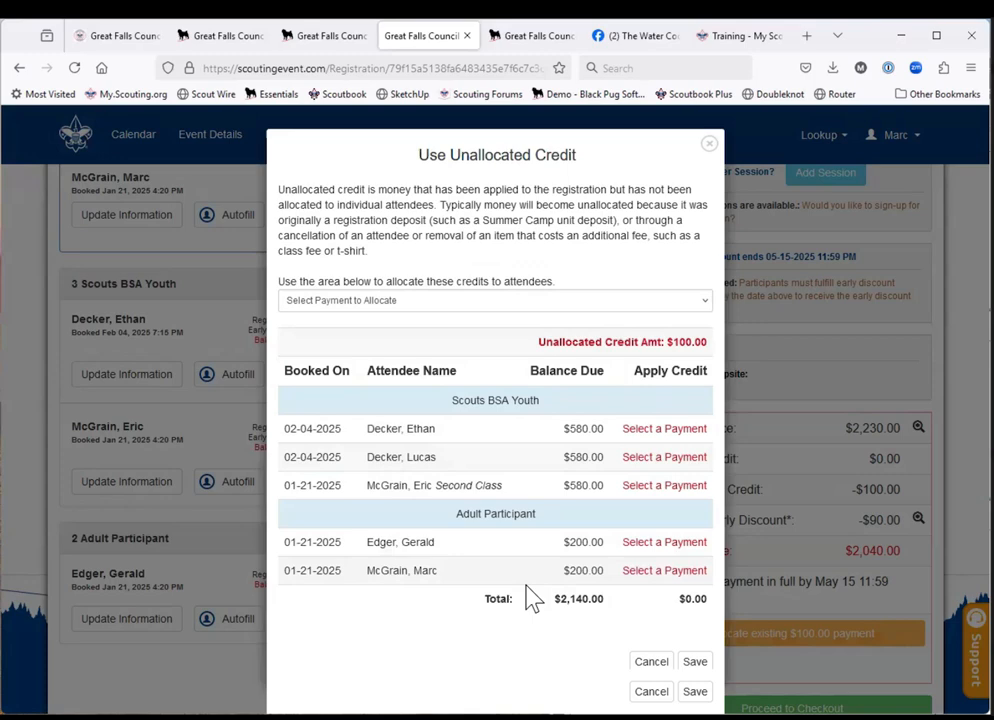
{"action": "left_click", "coordinate": [591, 302]}
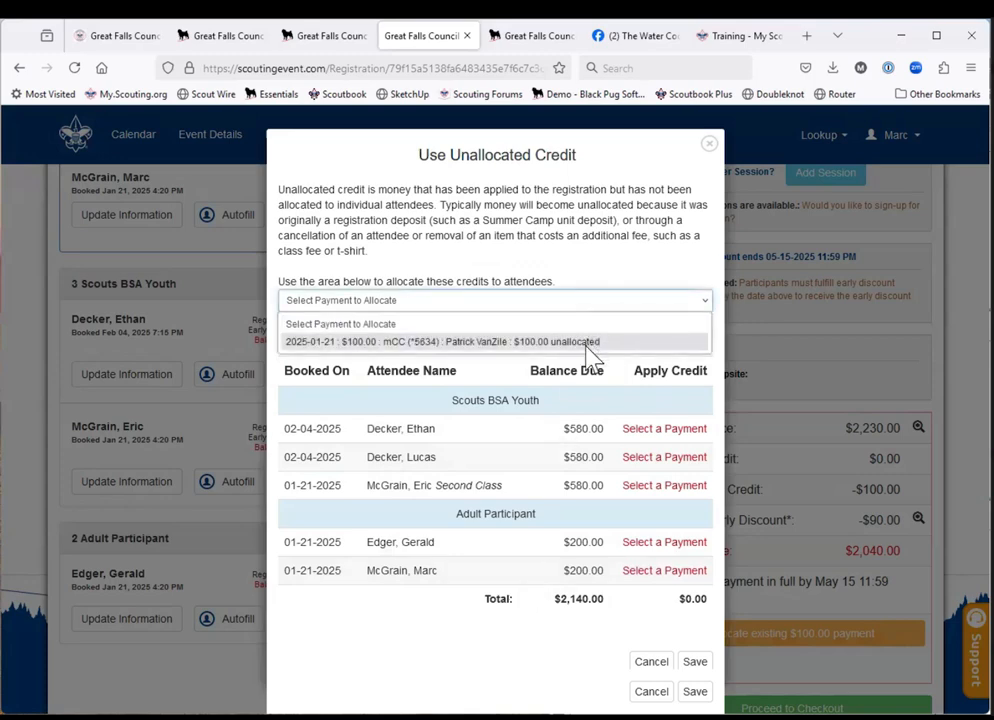
{"action": "left_click", "coordinate": [589, 343]}
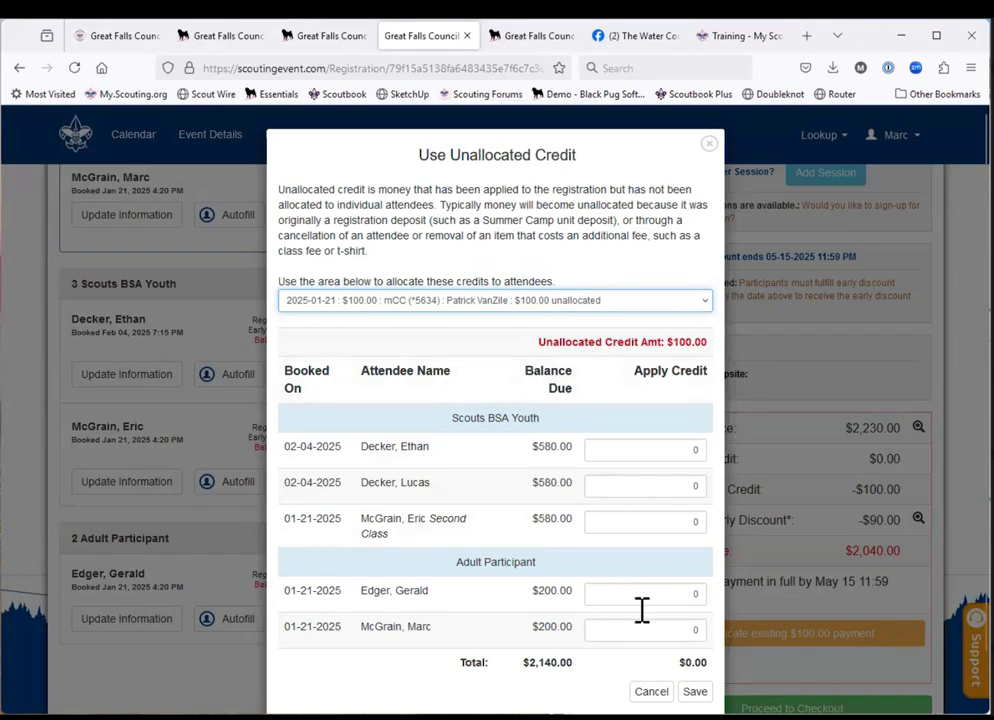
{"action": "left_click", "coordinate": [649, 693]}
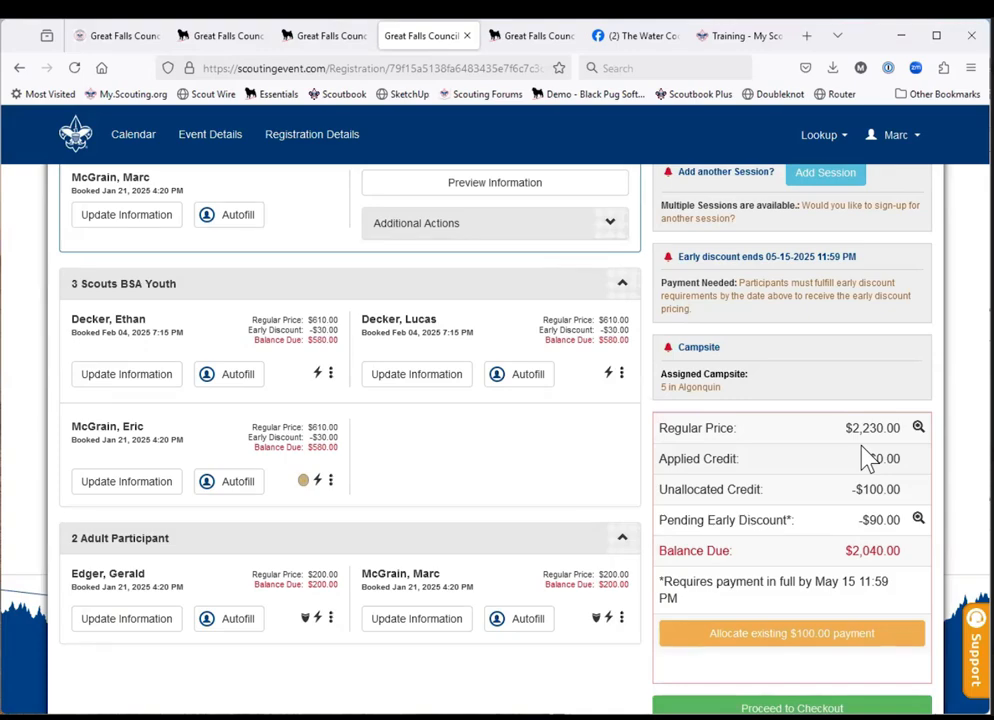
Allocate the unallocated $100.00 payment dated 2025-01-21 to the second adult participant and save the allocation.
{"action": "left_click", "coordinate": [764, 653]}
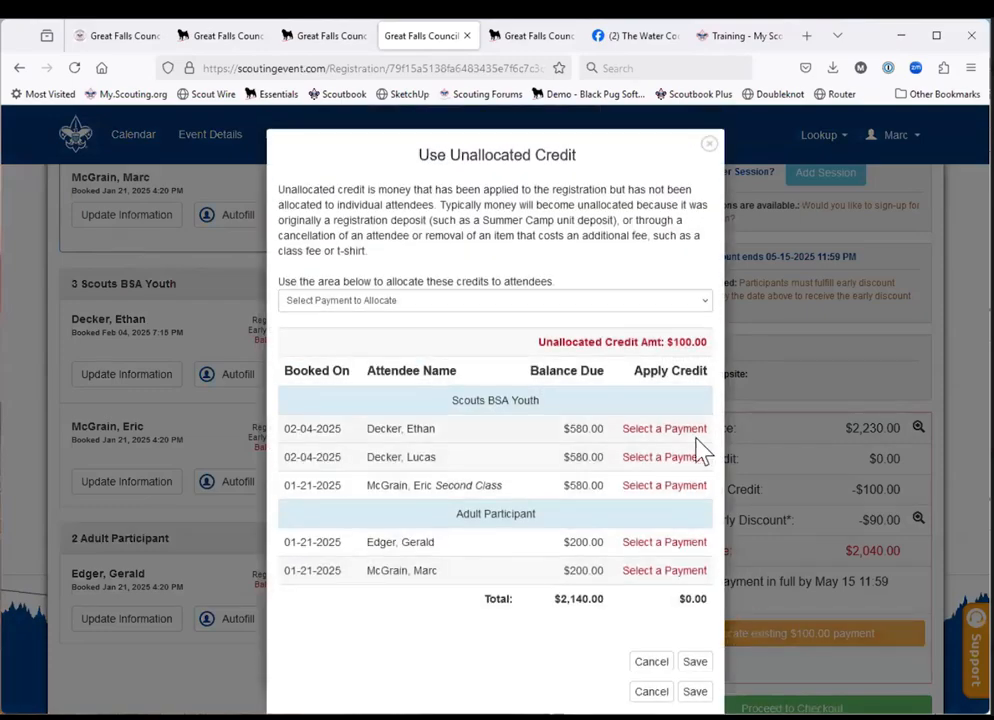
{"action": "left_click", "coordinate": [632, 299]}
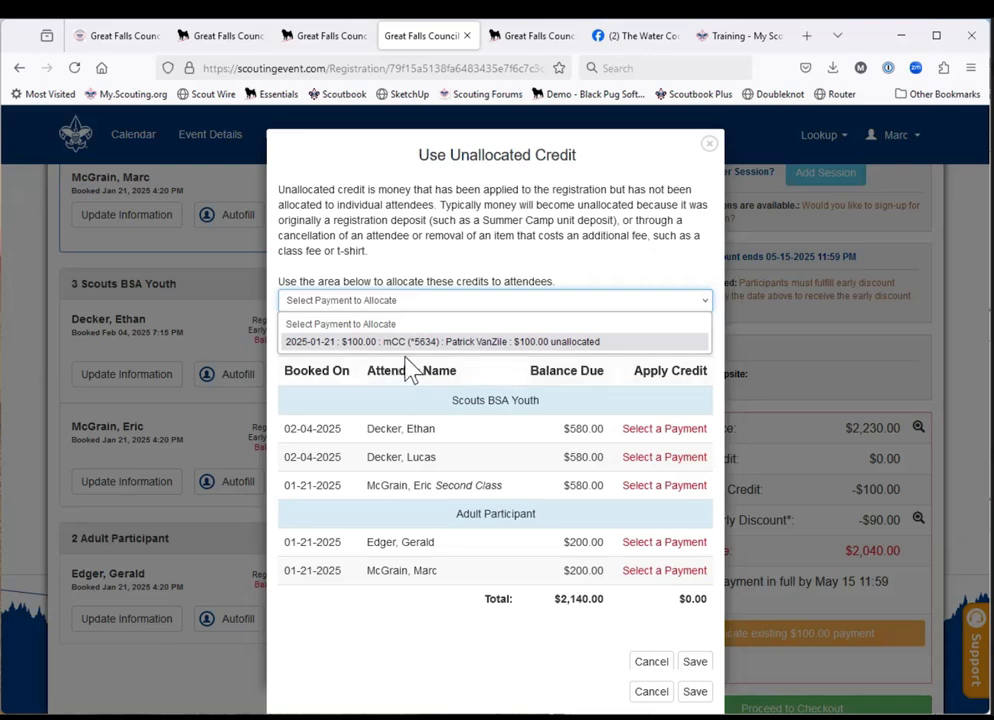
{"action": "left_click", "coordinate": [490, 343]}
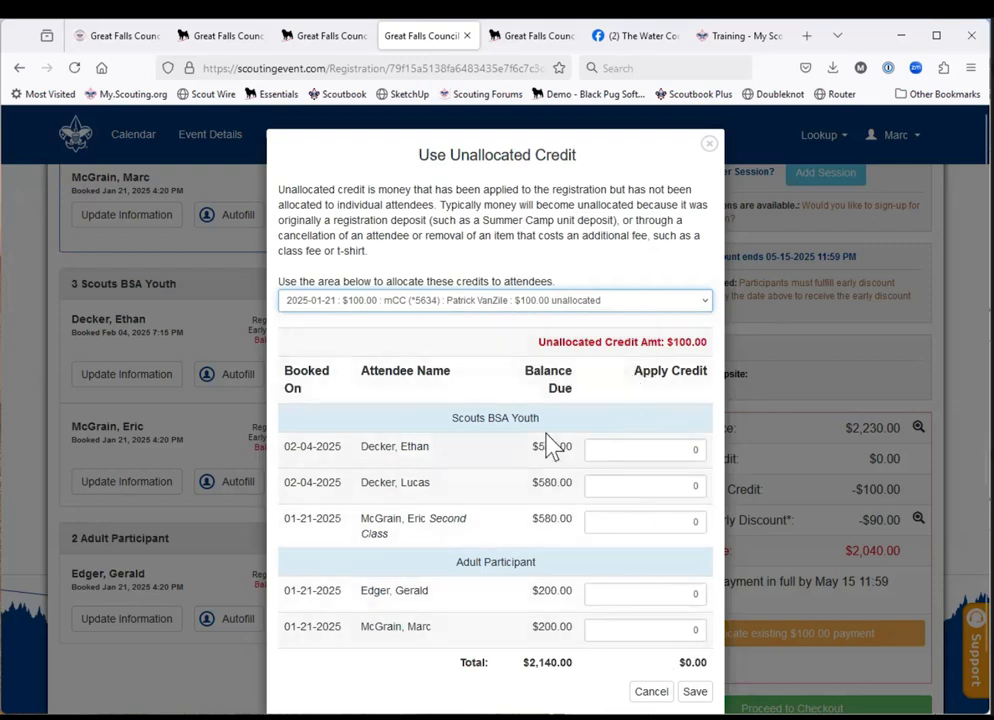
{"action": "left_click", "coordinate": [671, 636]}
{"action": "type", "text": "1"}
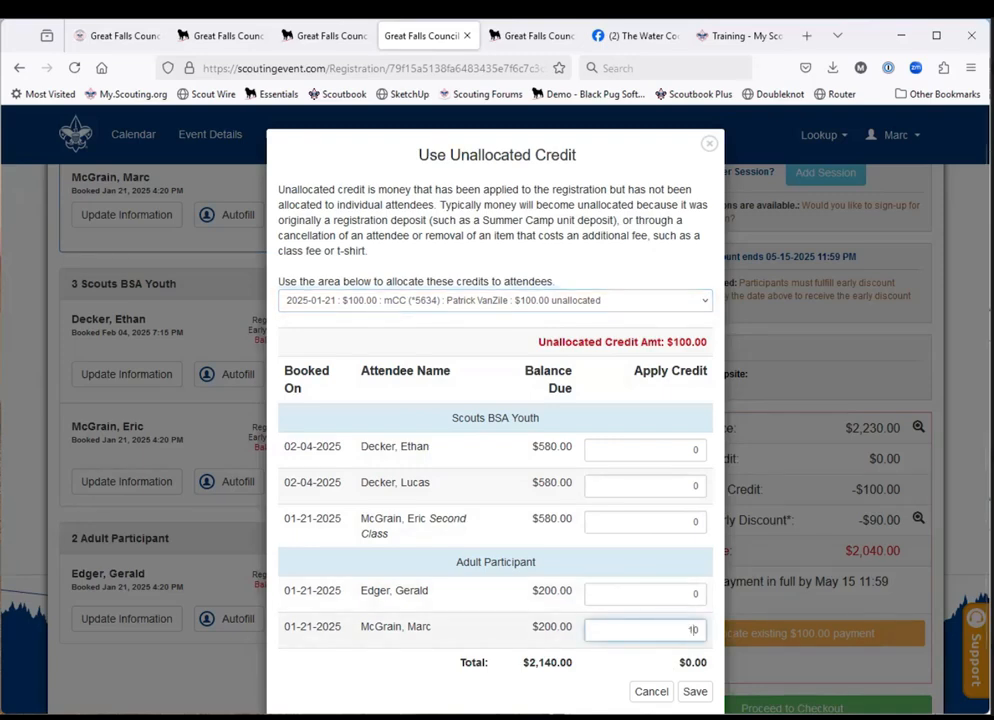
{"action": "type", "text": "0"}
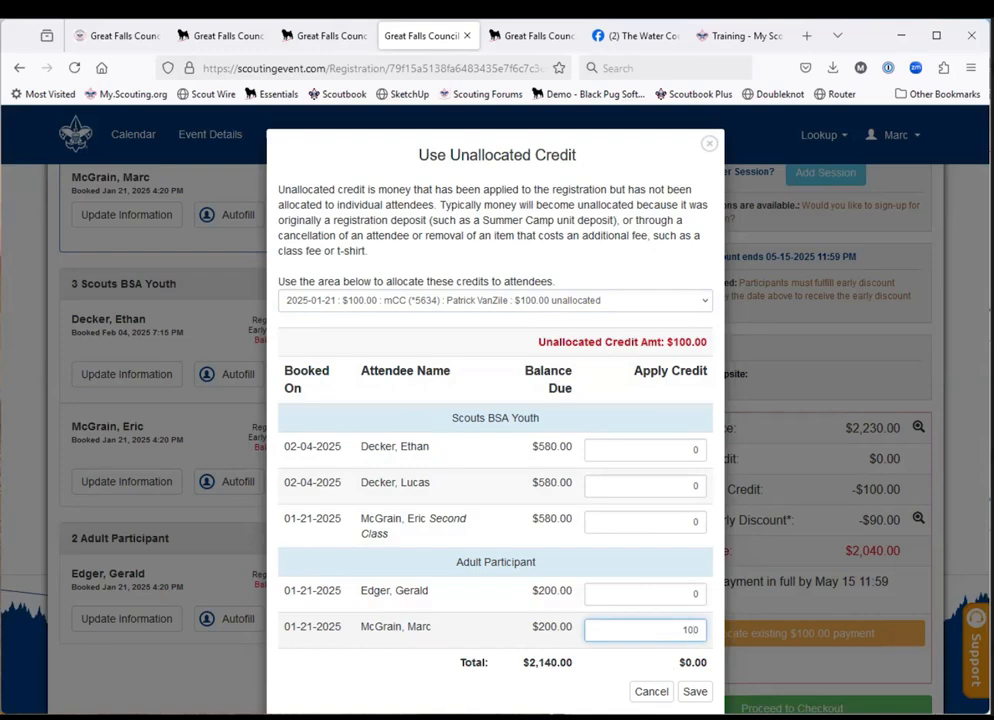
{"action": "left_click", "coordinate": [696, 692]}
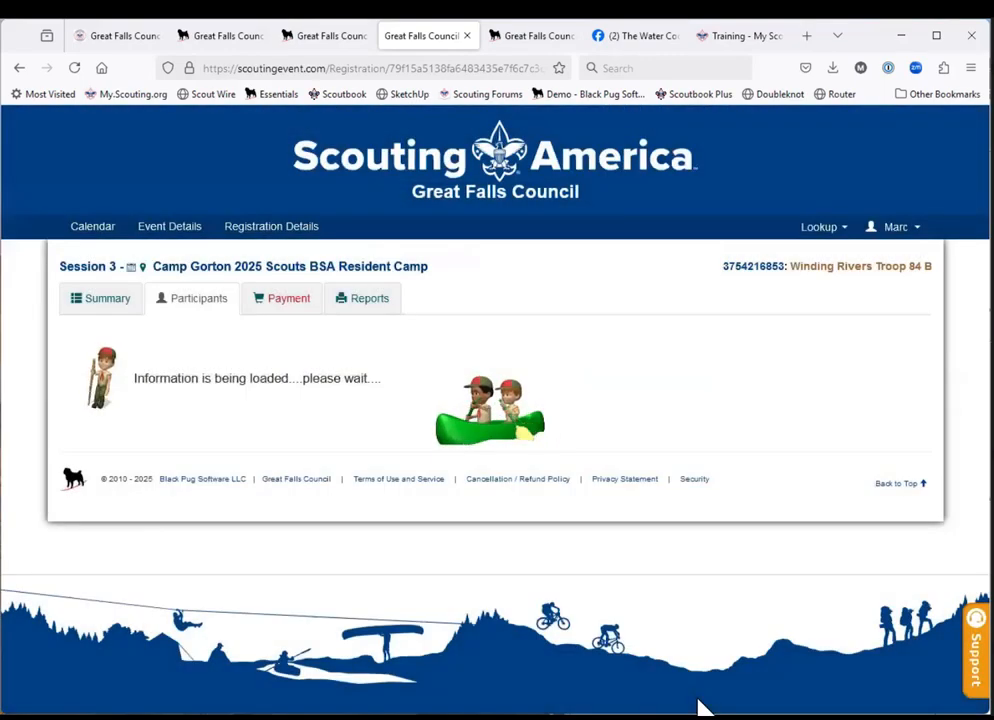
Review the participants' balances and the registration timeline on the Camp Gorton event page, then return to the troop's registration.
{"action": "scroll", "coordinate": [700, 705], "scroll_direction": "down", "scroll_amount": 3}
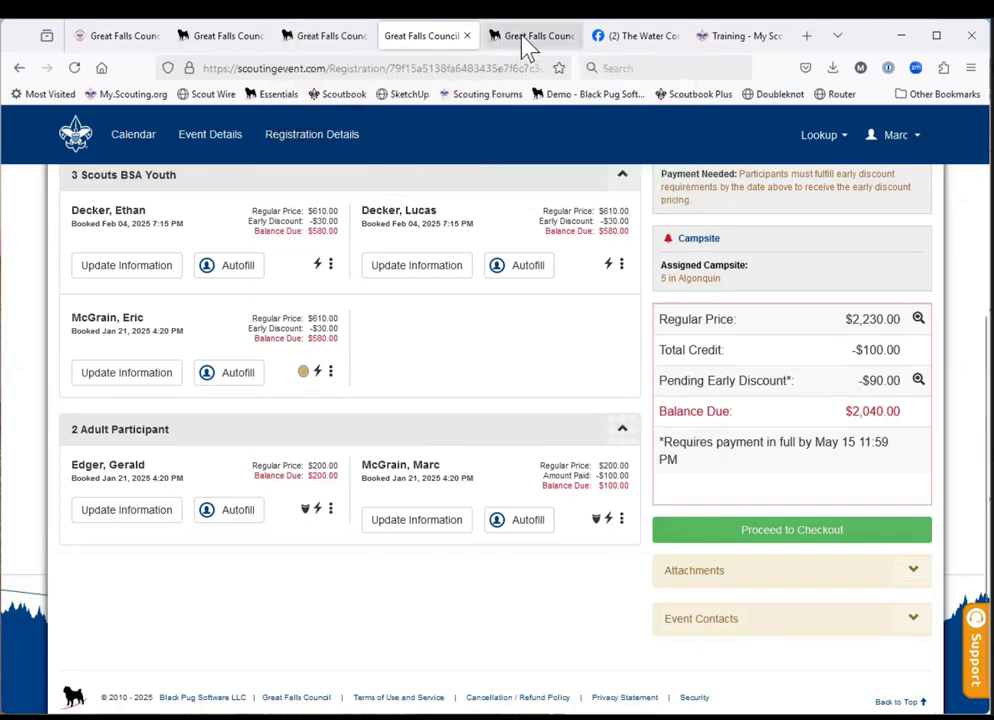
{"action": "left_click", "coordinate": [527, 38]}
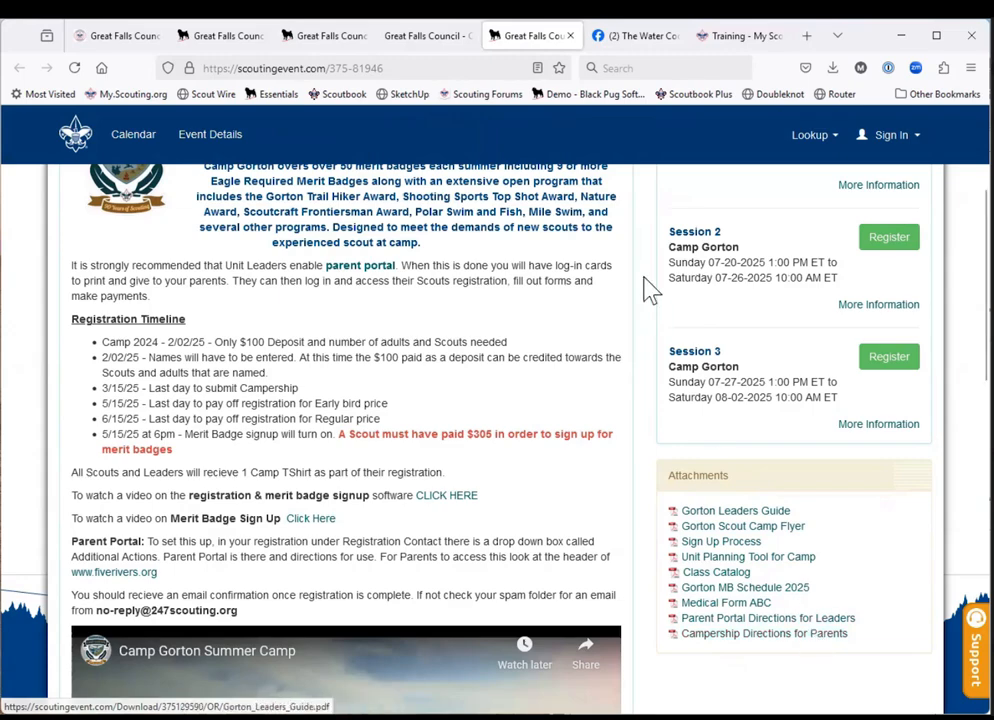
{"action": "left_click", "coordinate": [428, 46]}
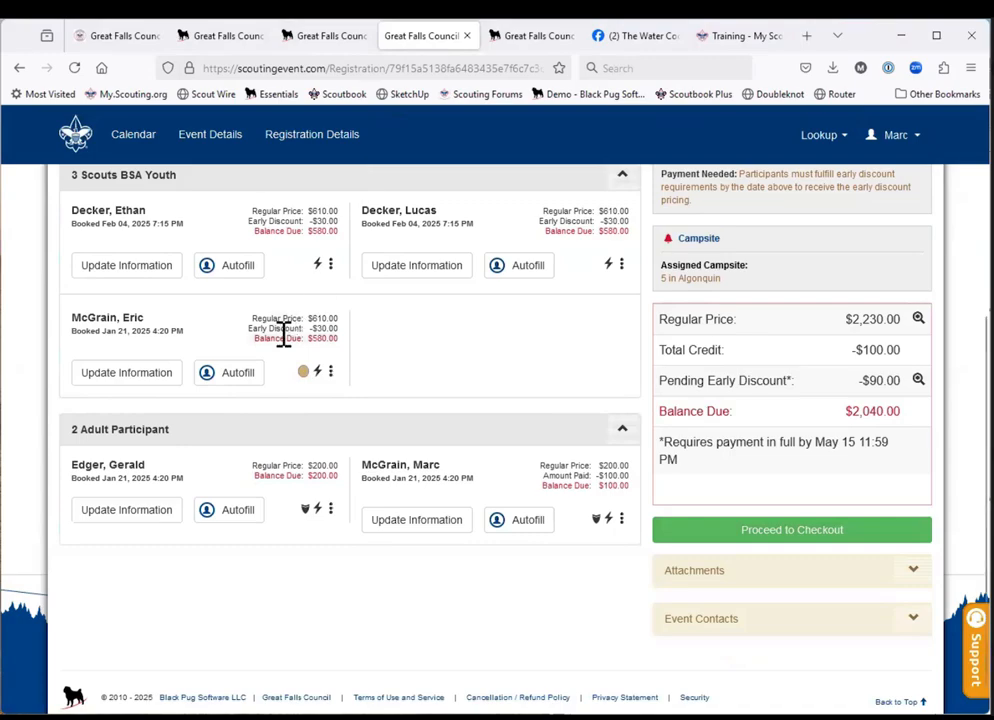
Open the required Gorton Summer Camp campership application from the third Scouts BSA Youth participant's information.
{"action": "left_click", "coordinate": [131, 379]}
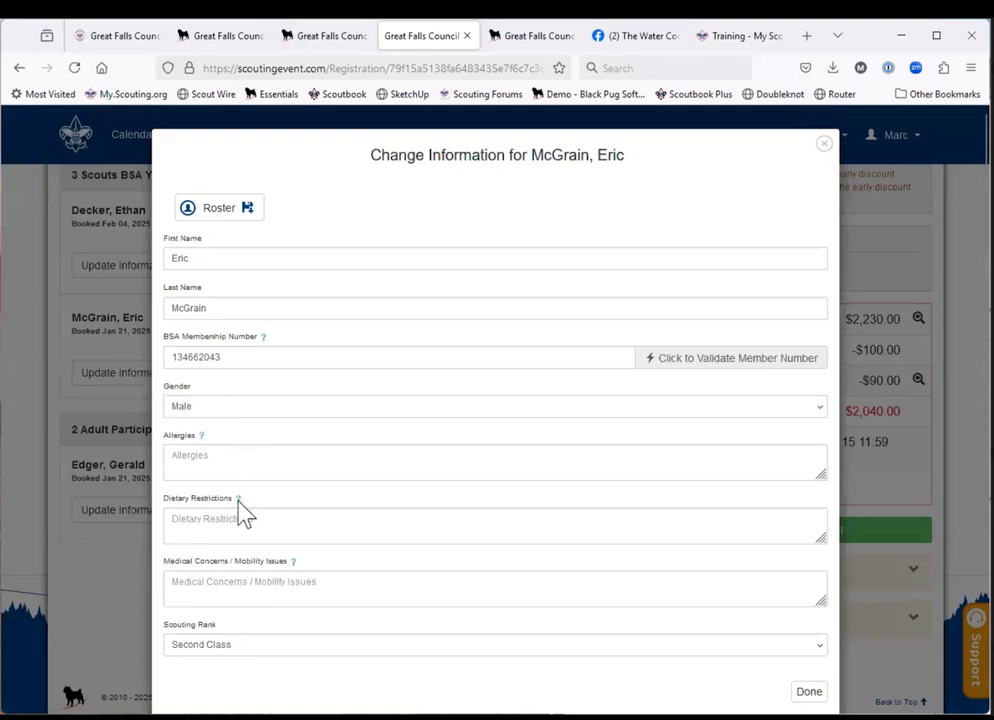
{"action": "mouse_move", "coordinate": [240, 497]}
{"action": "scroll", "coordinate": [240, 497], "scroll_direction": "down", "scroll_amount": 5}
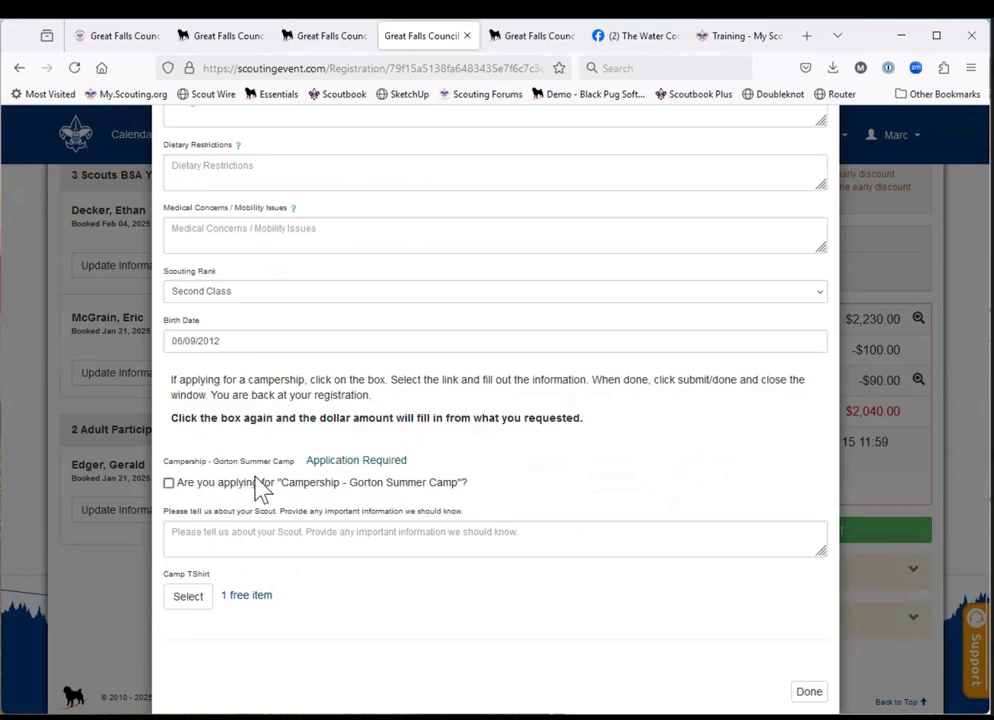
{"action": "left_click", "coordinate": [168, 483]}
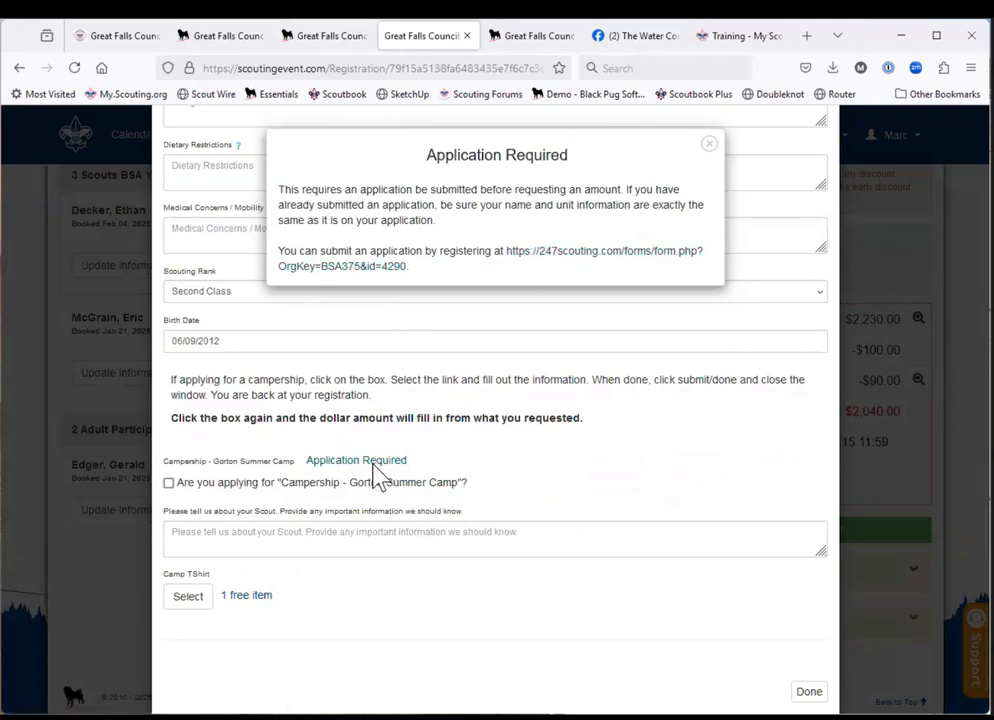
{"action": "left_click", "coordinate": [576, 258]}
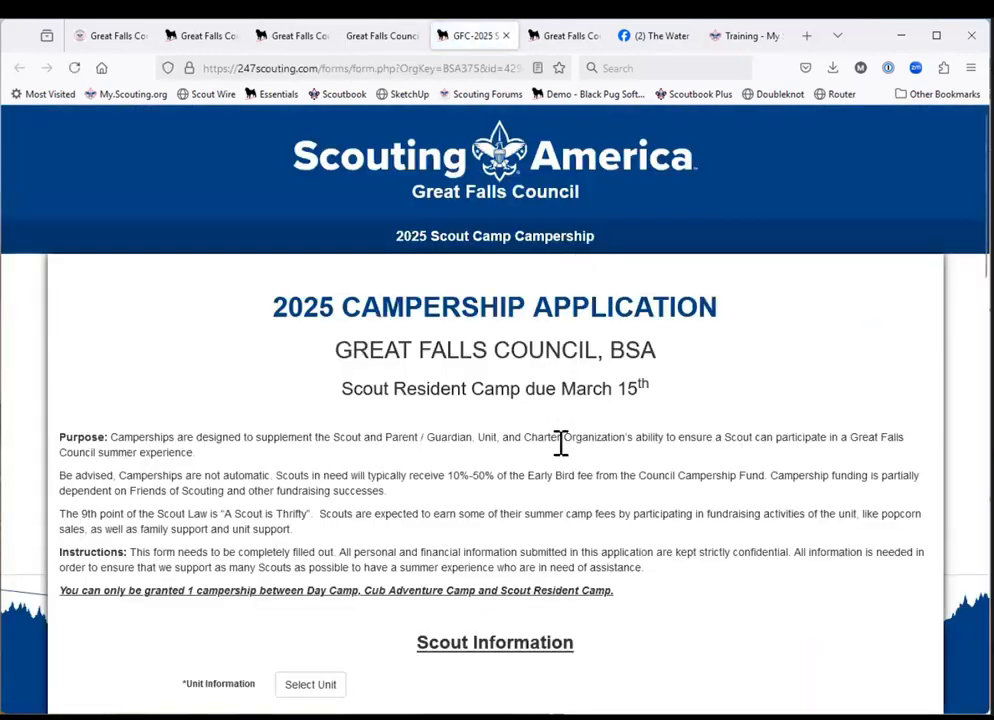
Set the campership application's unit to Troop 0084 Boy, Winding Rivers, in Great Falls Council, finding it by searching for 84.
{"action": "scroll", "coordinate": [566, 517], "scroll_direction": "down", "scroll_amount": 2}
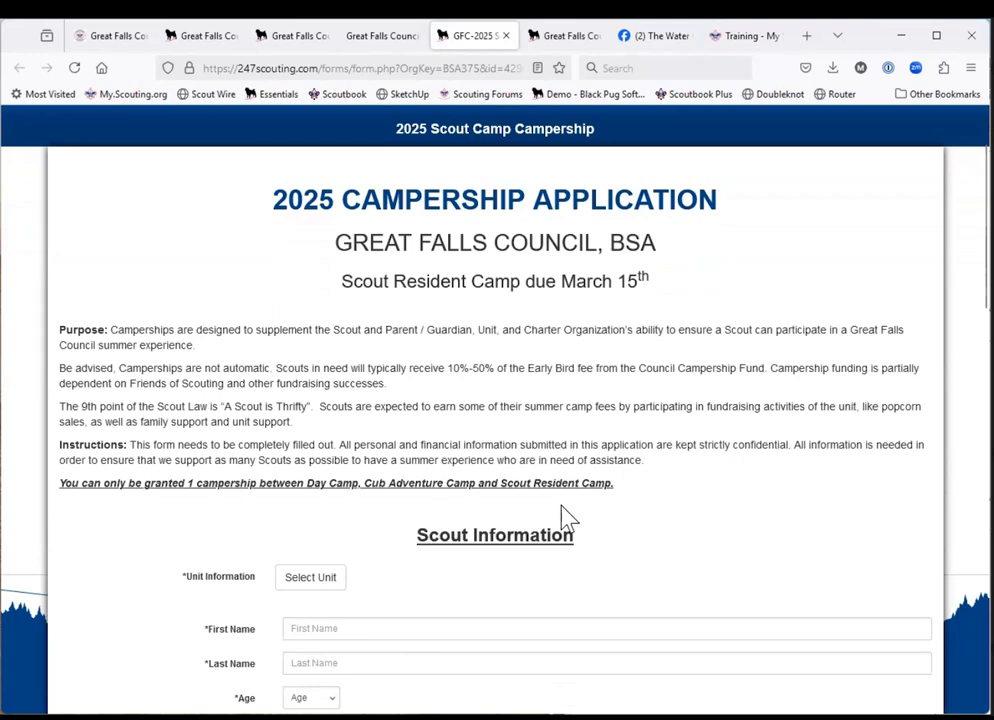
{"action": "scroll", "coordinate": [562, 517], "scroll_direction": "down", "scroll_amount": 1}
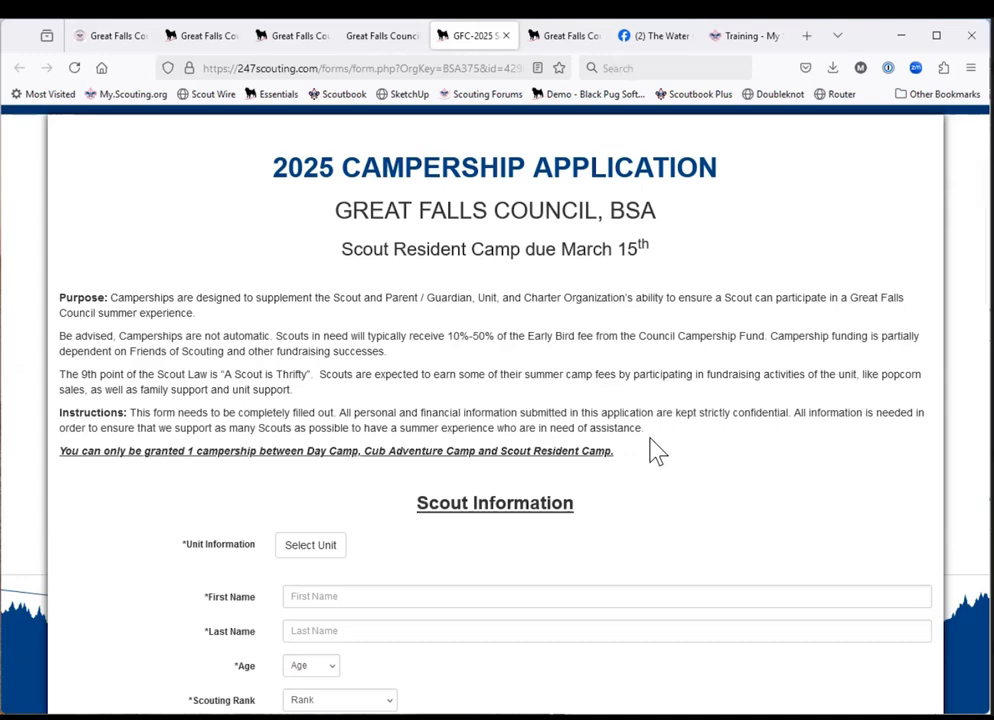
{"action": "scroll", "coordinate": [404, 576], "scroll_direction": "down", "scroll_amount": 3}
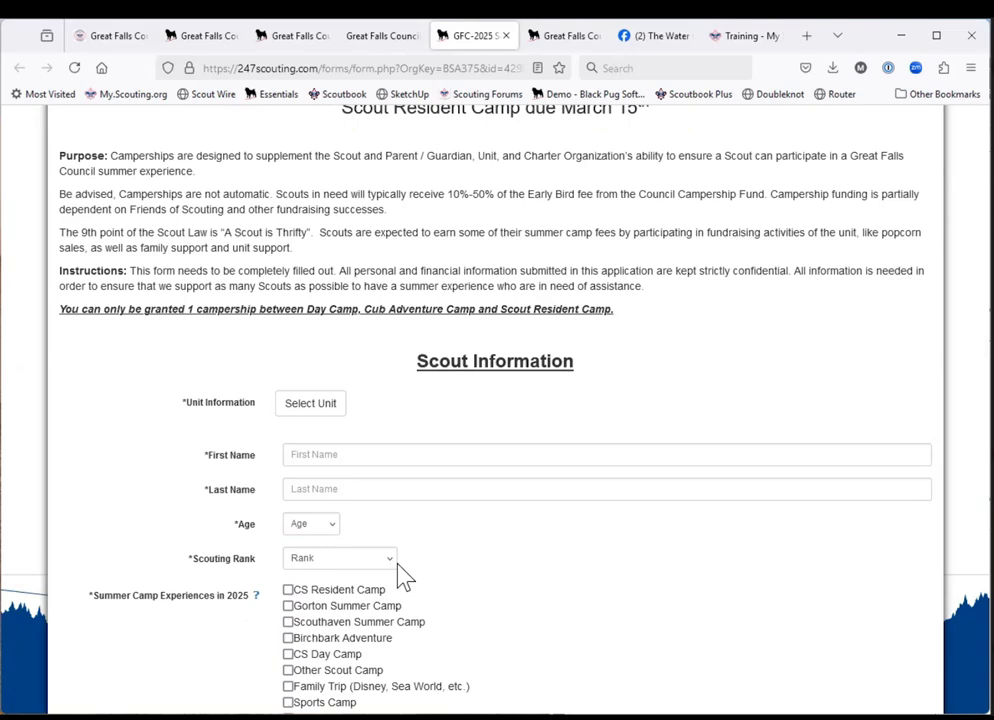
{"action": "left_click", "coordinate": [311, 410]}
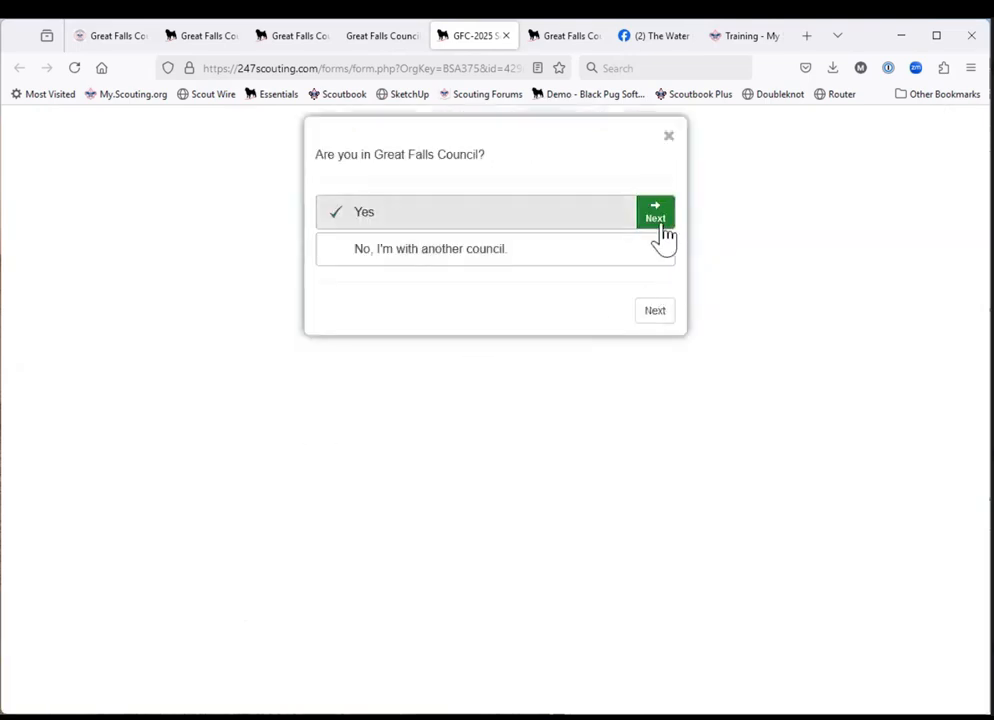
{"action": "left_click", "coordinate": [659, 229]}
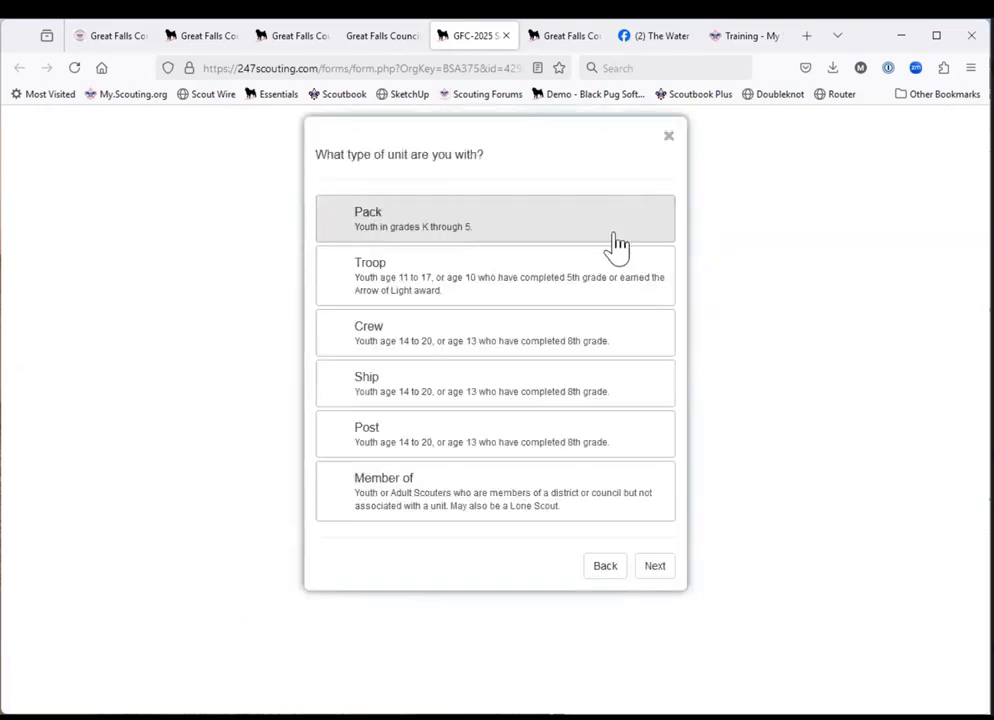
{"action": "left_click", "coordinate": [561, 277]}
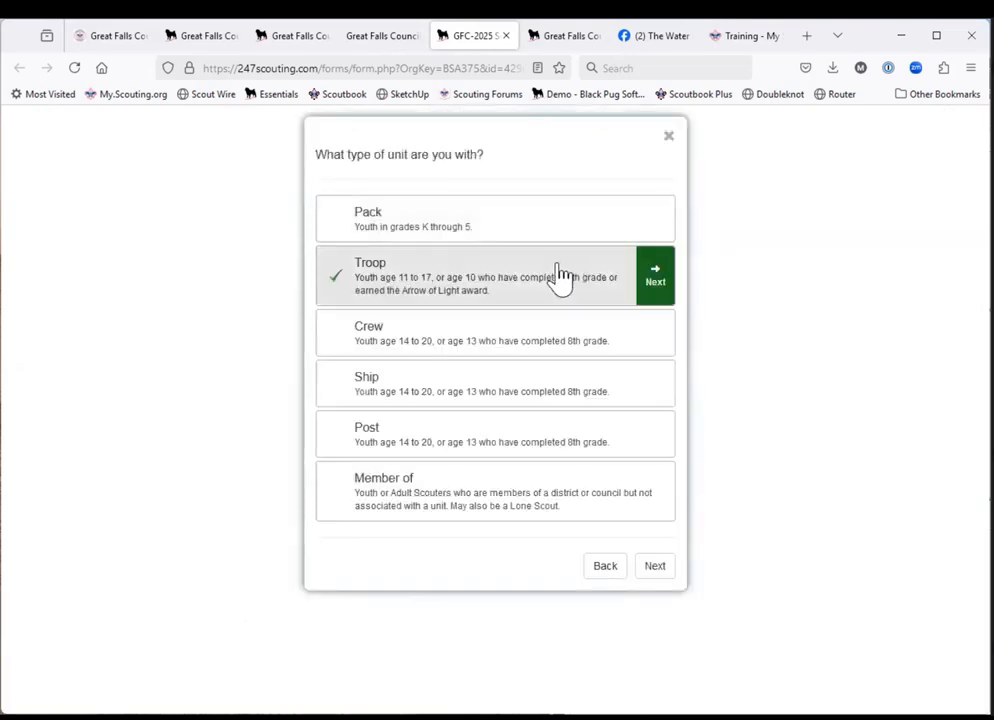
{"action": "left_click", "coordinate": [656, 280]}
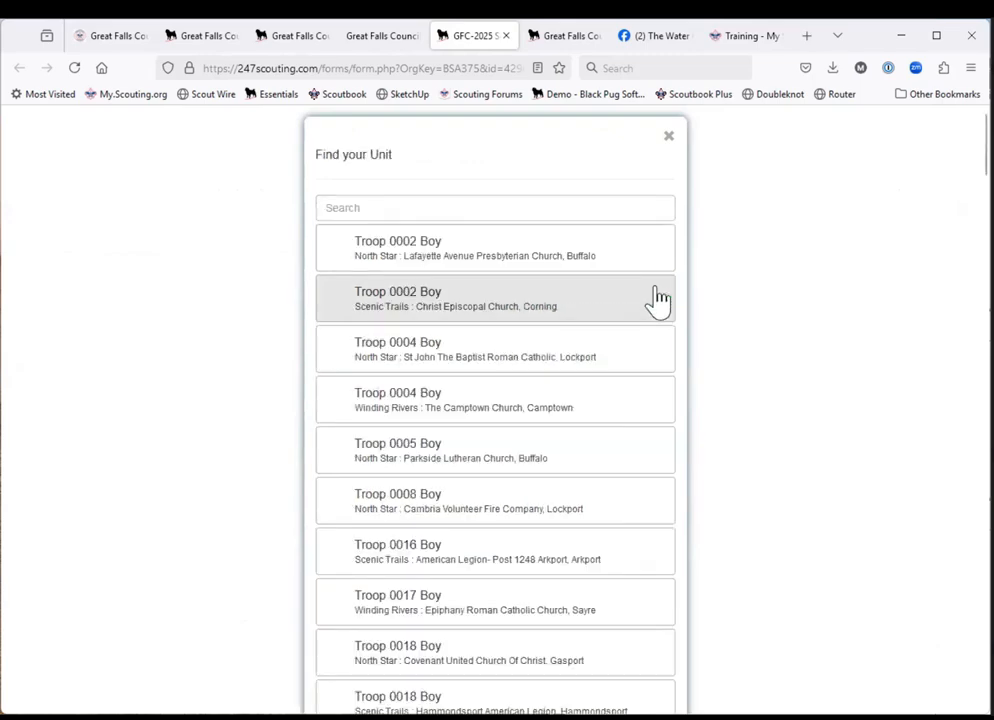
{"action": "left_click", "coordinate": [573, 210]}
{"action": "type", "text": "84"}
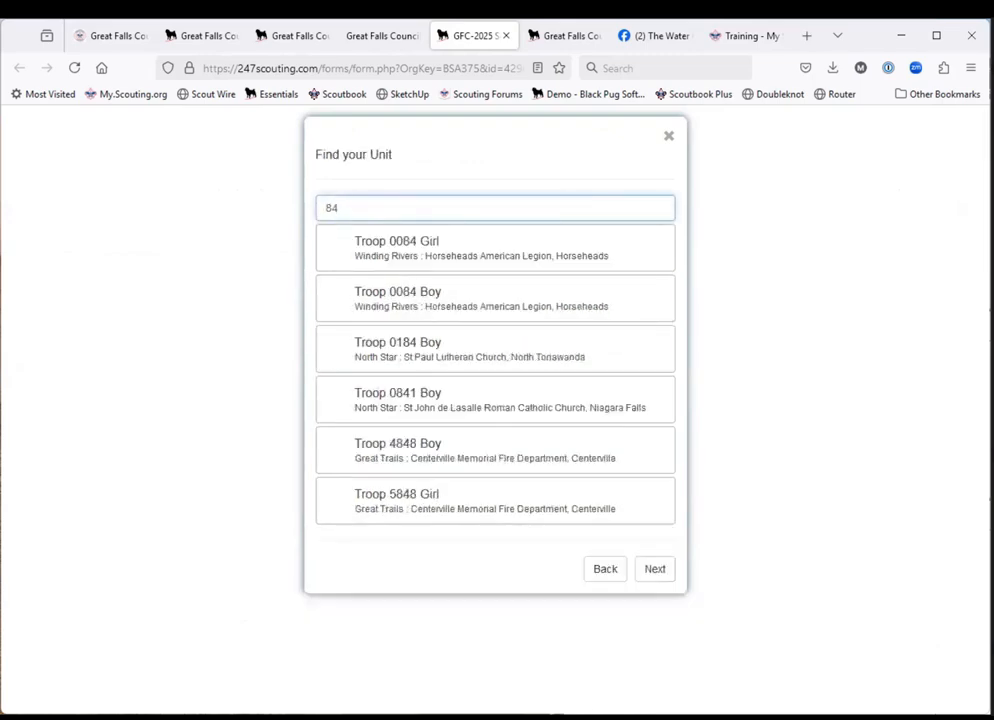
{"action": "left_click", "coordinate": [497, 315]}
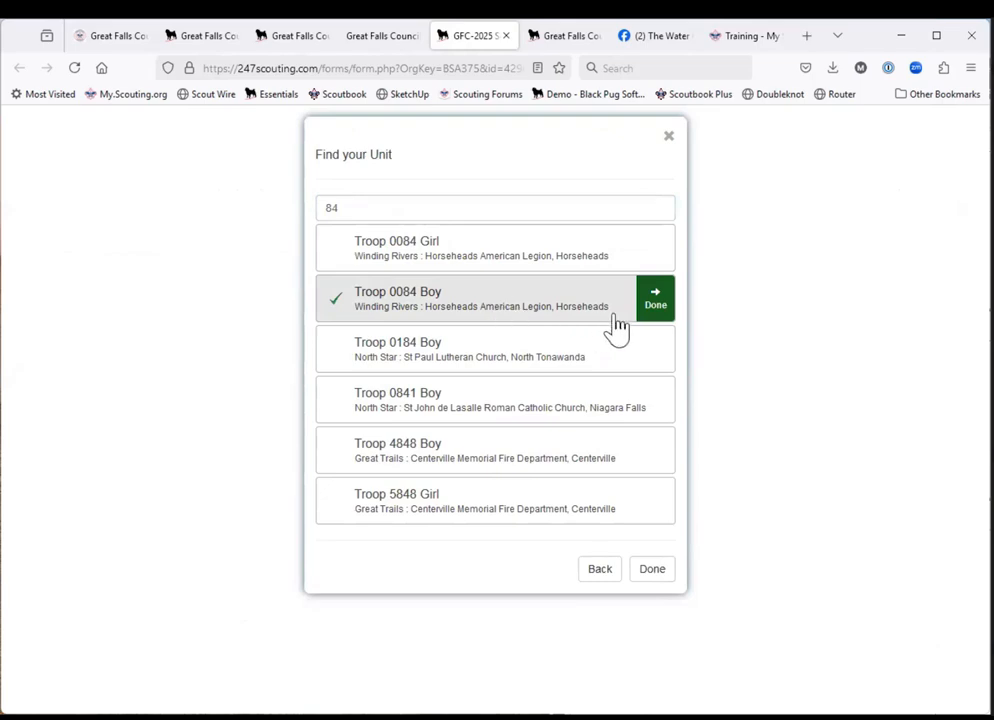
{"action": "left_click", "coordinate": [656, 305]}
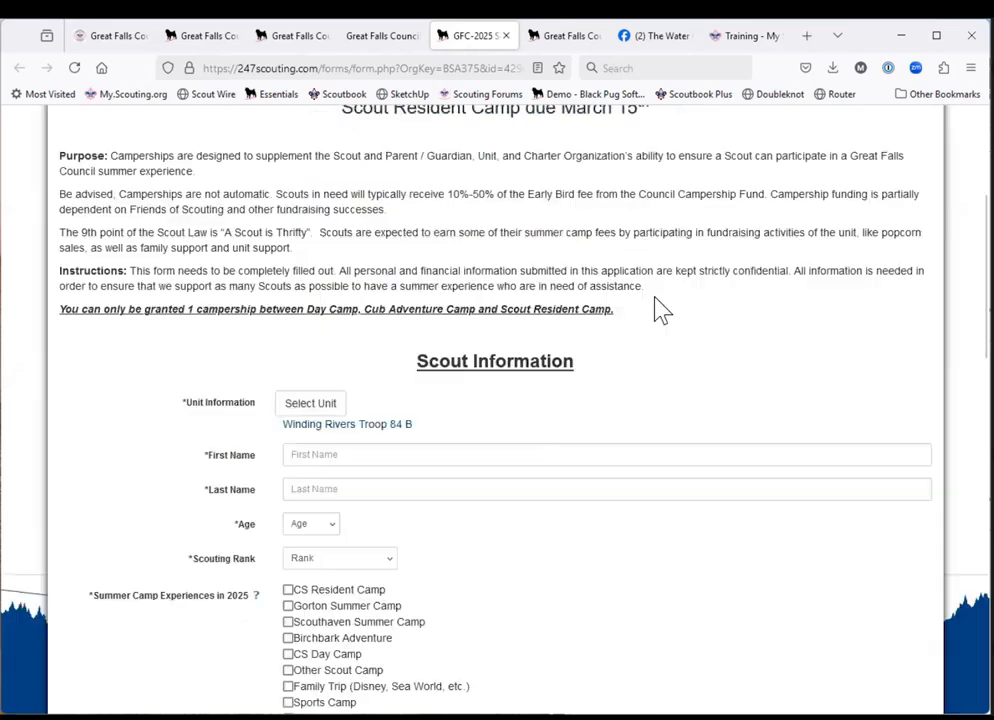
Enter the Scout's first and last name in the application's Scout Information section.
{"action": "left_click", "coordinate": [389, 454]}
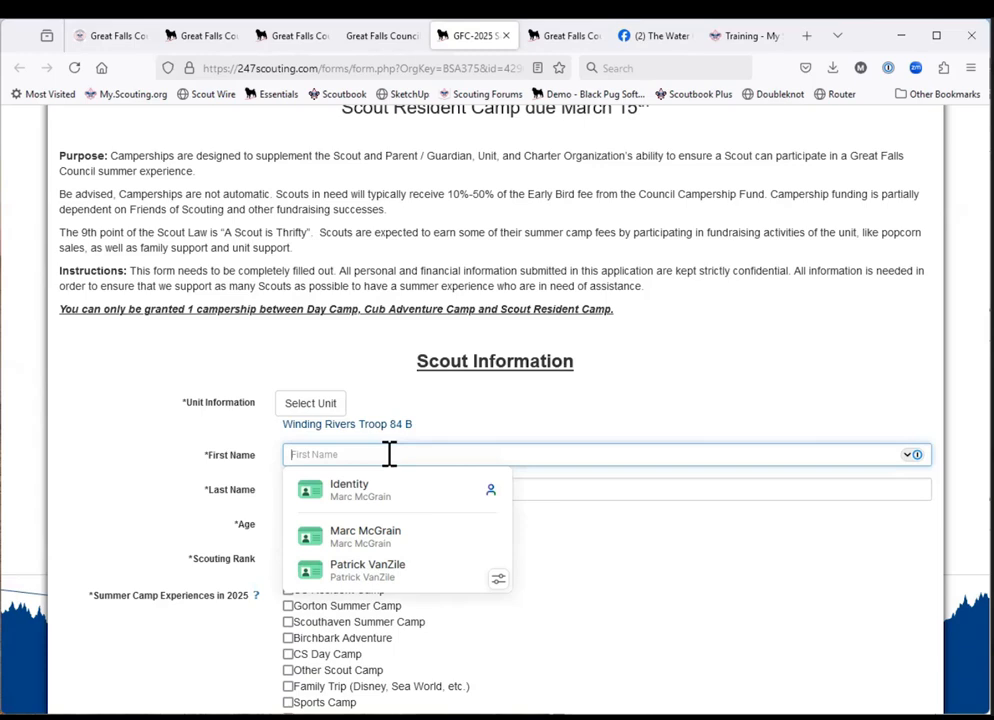
{"action": "type", "text": "Marc"}
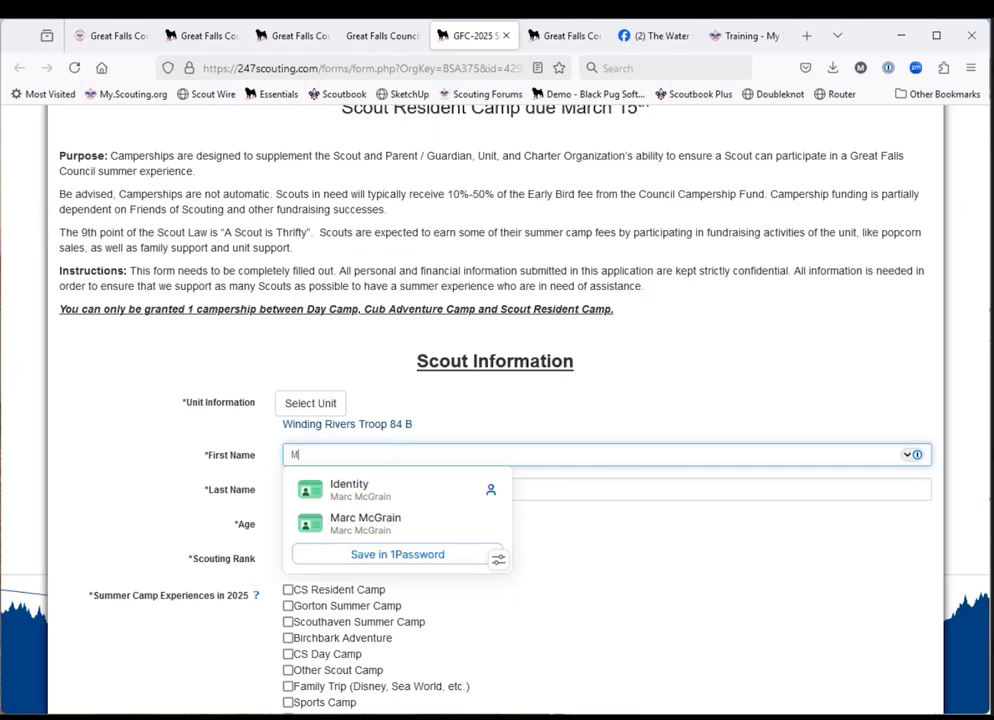
{"action": "key", "text": "BackSpace"}
{"action": "key", "text": "BackSpace"}
{"action": "key", "text": "BackSpace"}
{"action": "key", "text": "BackSpace"}
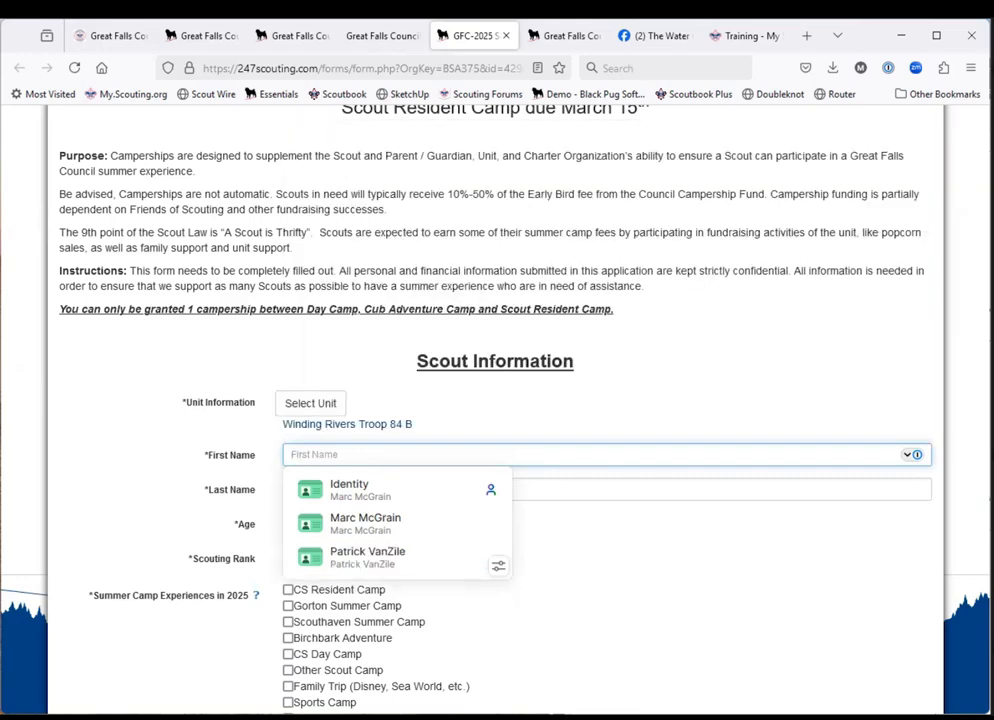
{"action": "key", "text": "Tab"}
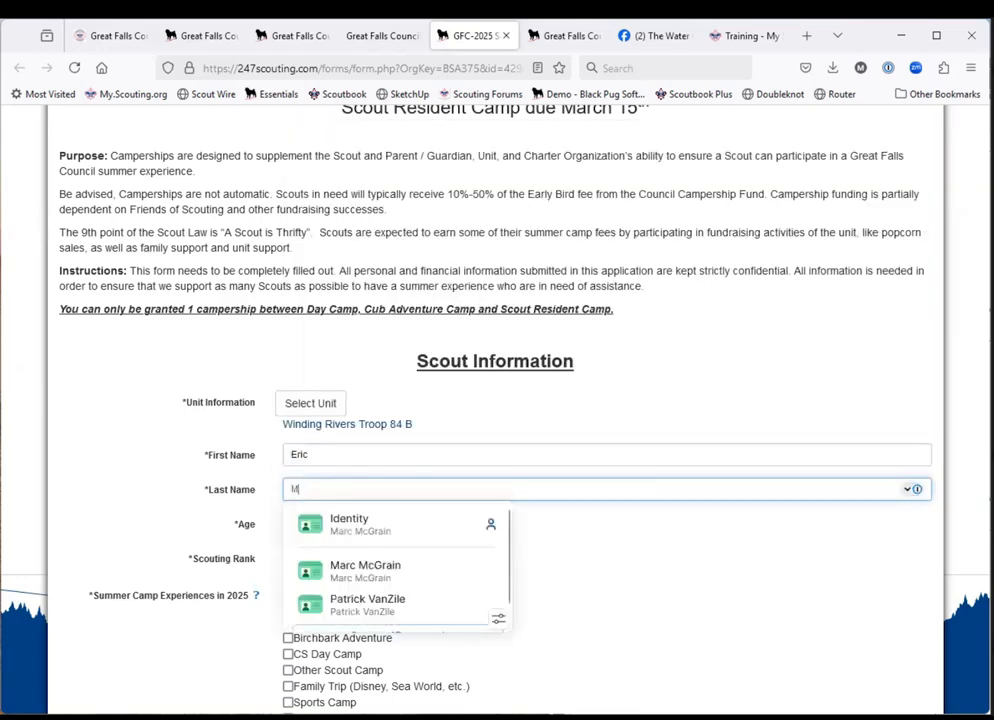
{"action": "key", "text": "Tab"}
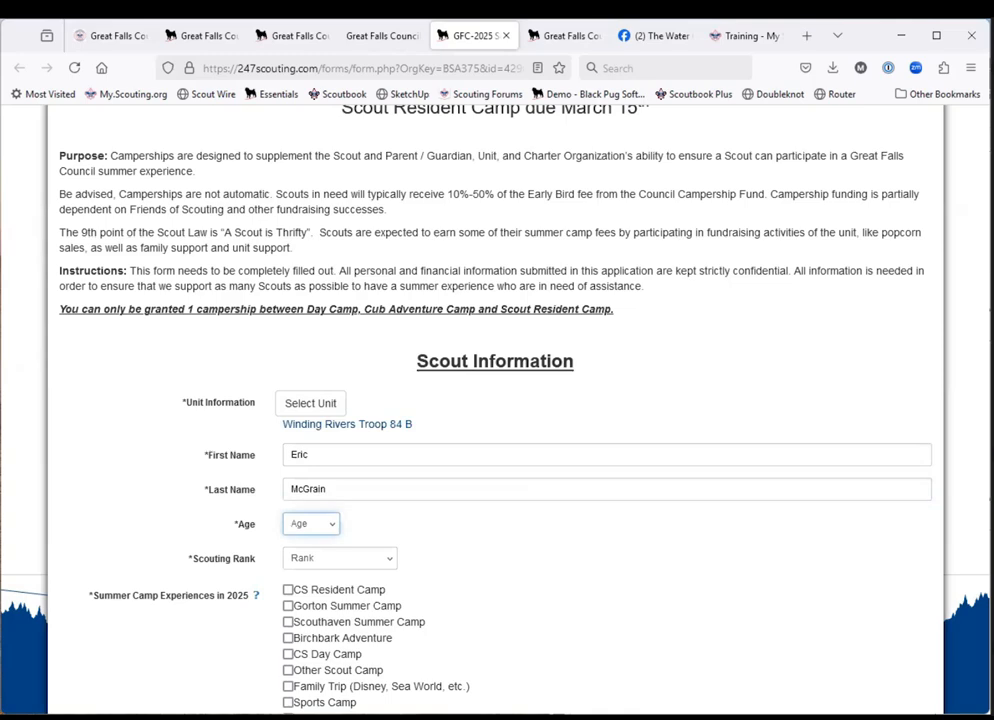
Set the Scout's age to 14 and Scouting rank to First Class.
{"action": "left_click", "coordinate": [332, 528]}
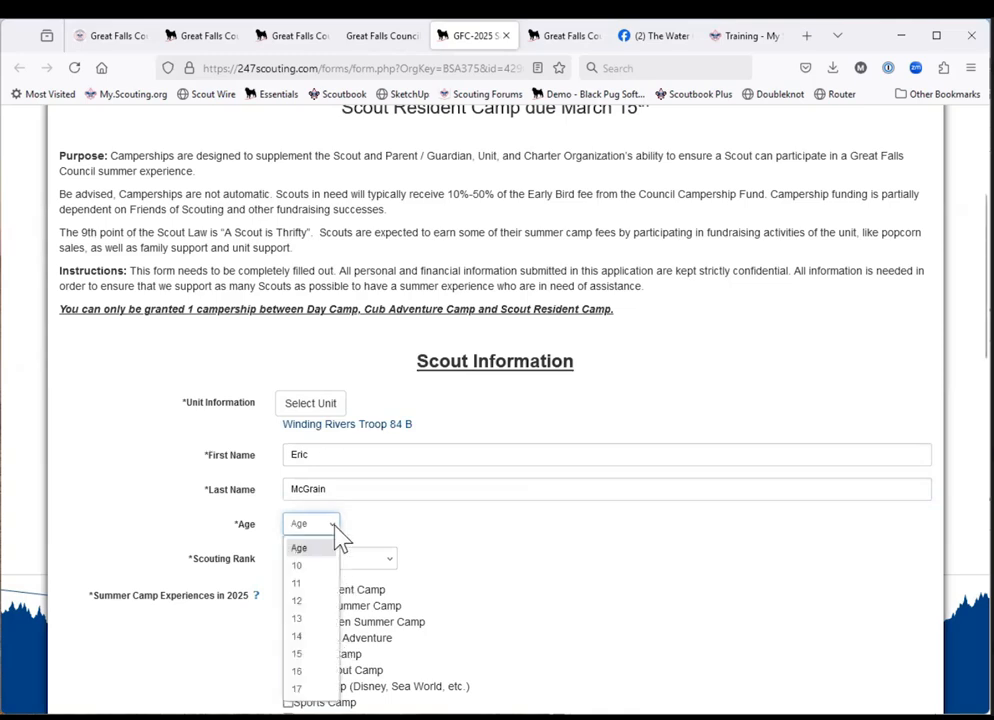
{"action": "left_click", "coordinate": [311, 637]}
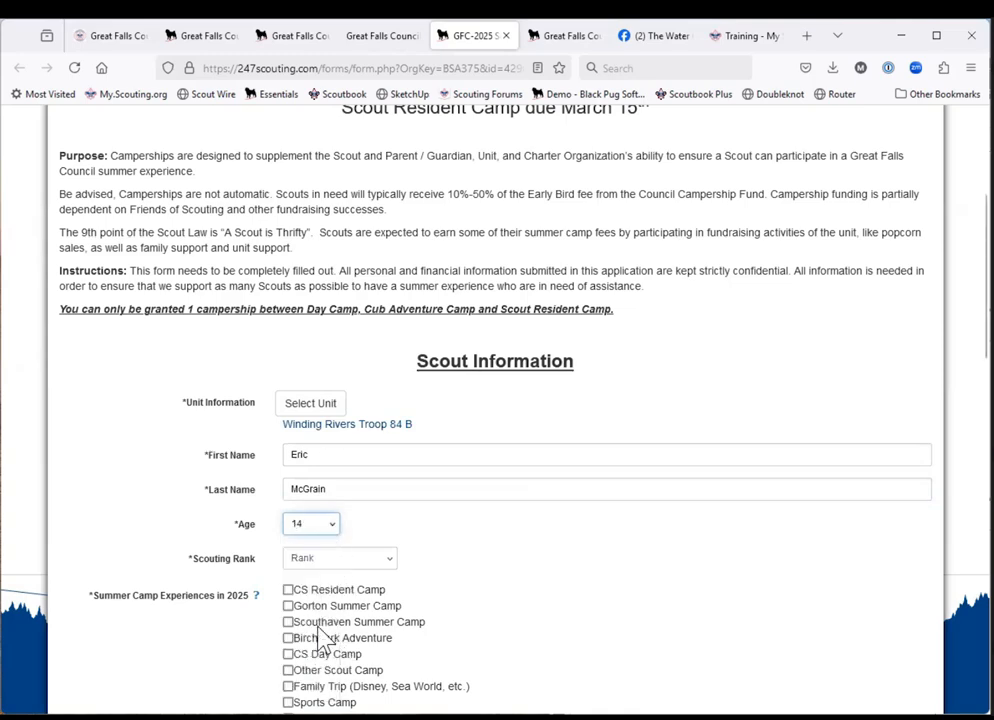
{"action": "left_click", "coordinate": [383, 561]}
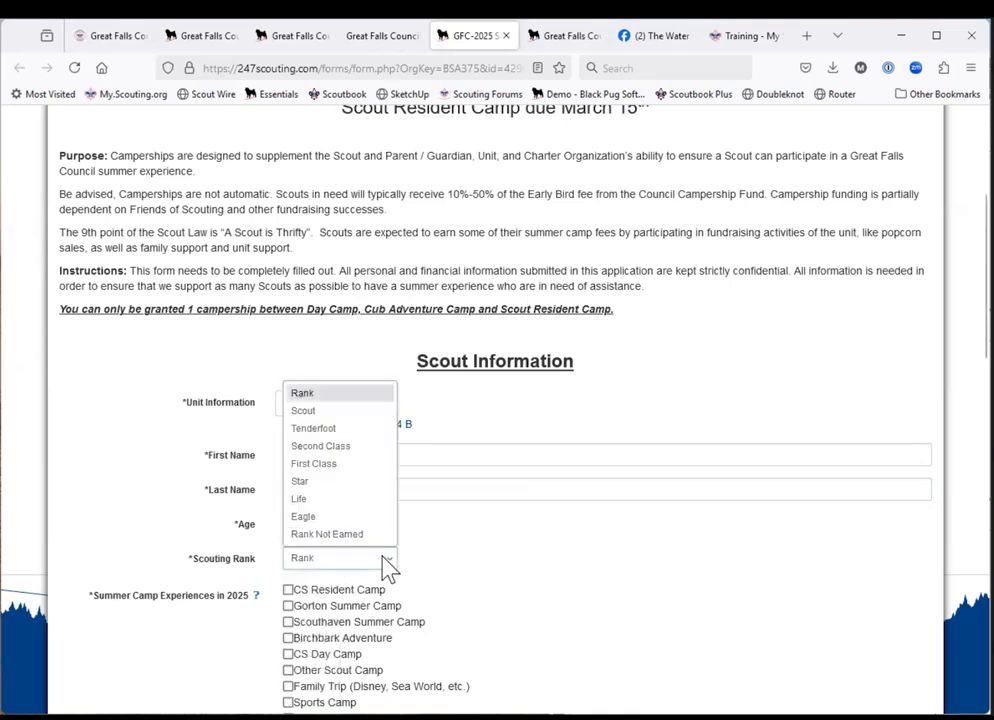
{"action": "left_click", "coordinate": [366, 465]}
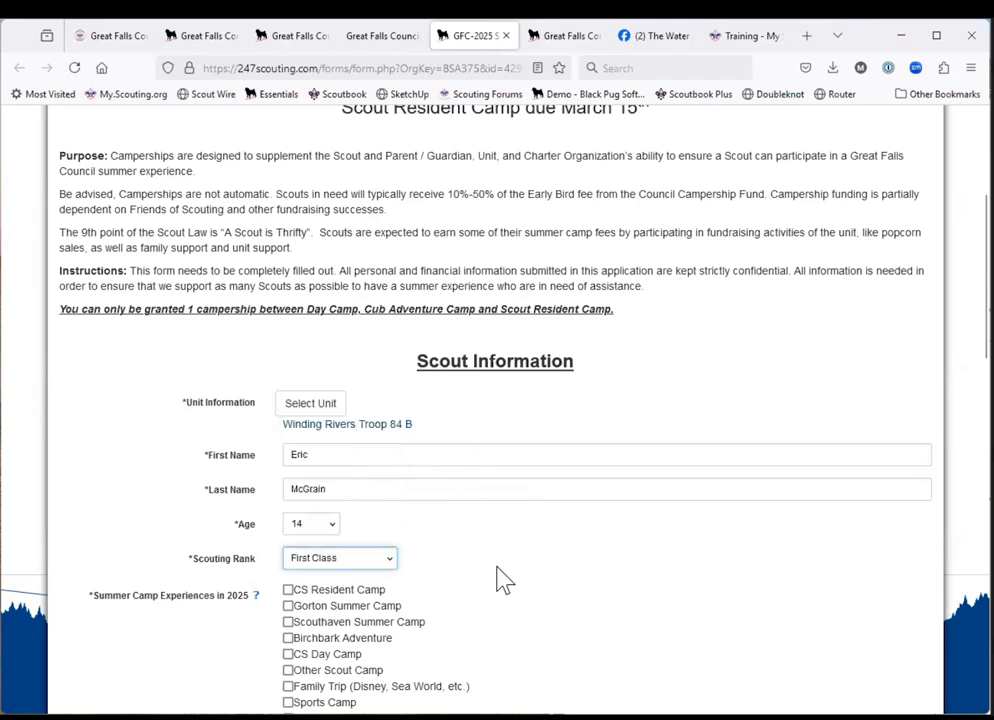
Mark Gorton Summer Camp as the Scout's 2025 summer camp experience and go on to the Campership Request section.
{"action": "scroll", "coordinate": [505, 580], "scroll_direction": "down", "scroll_amount": 3}
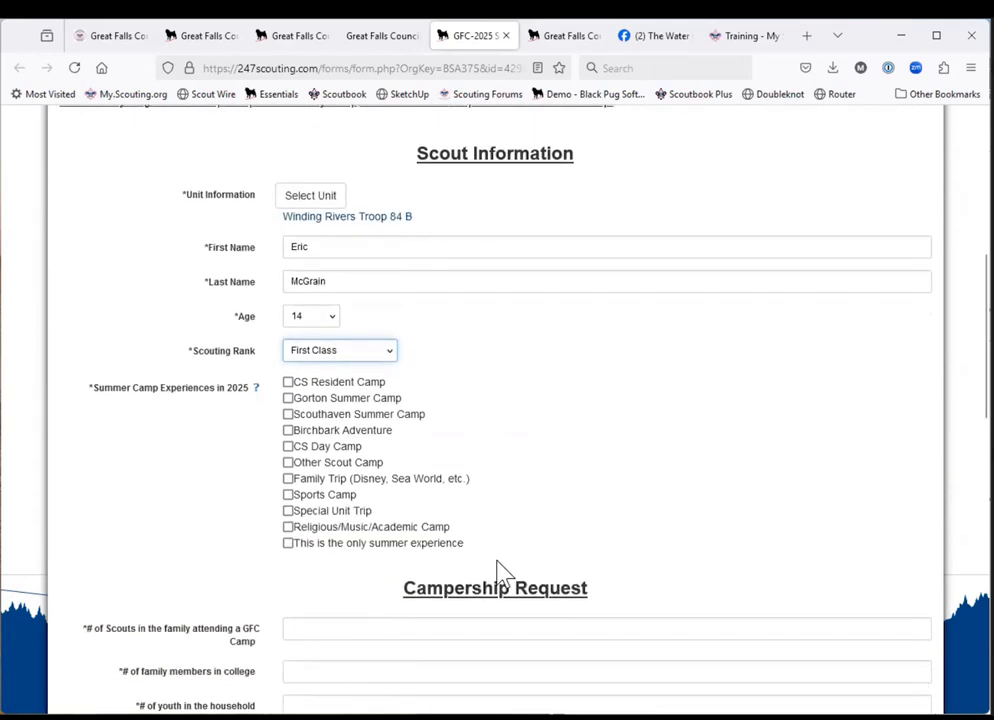
{"action": "left_click", "coordinate": [288, 398]}
{"action": "scroll", "coordinate": [505, 530], "scroll_direction": "down", "scroll_amount": 2}
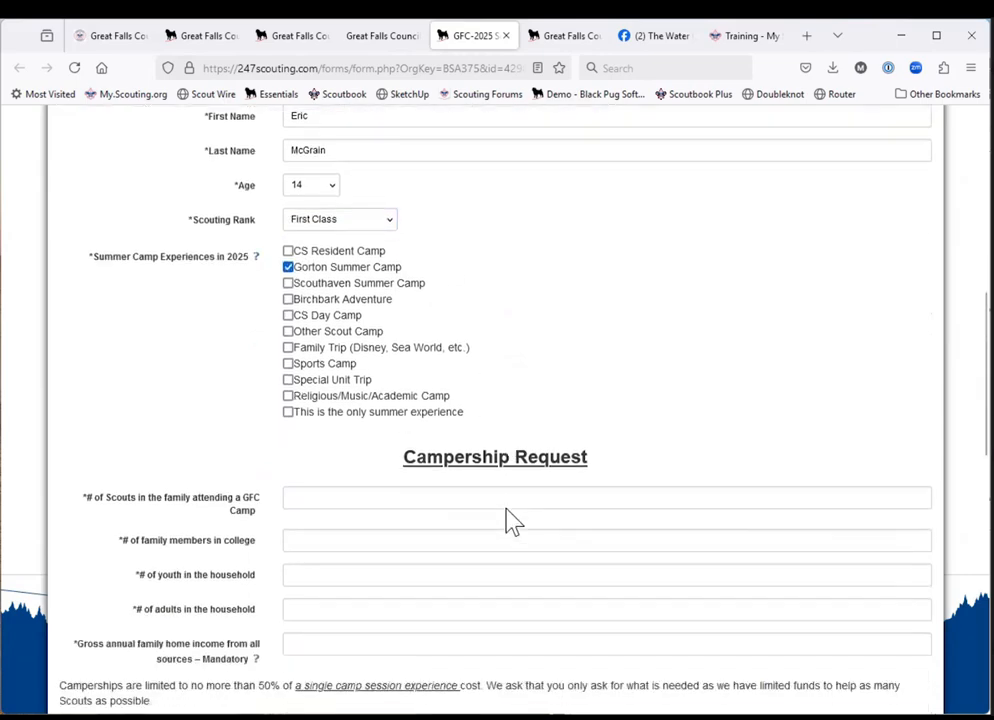
{"action": "scroll", "coordinate": [510, 520], "scroll_direction": "down", "scroll_amount": 1}
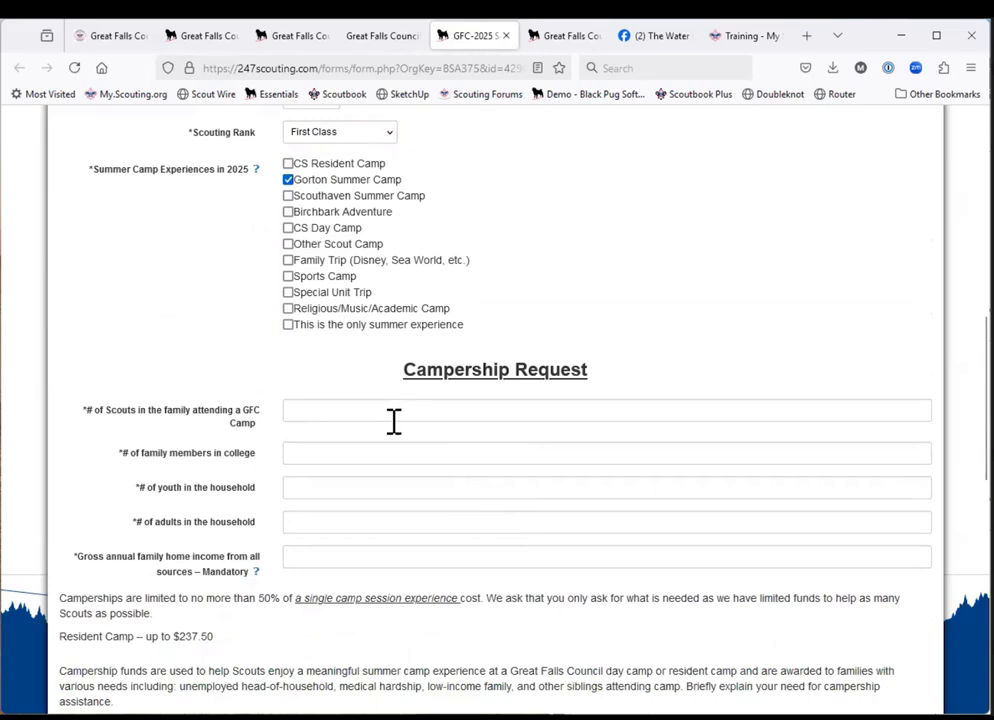
In the Campership Request, enter 2 Scouts attending a GFC camp, 0 family members in college, 2 youth and 2 adults in the household.
{"action": "left_click", "coordinate": [394, 421]}
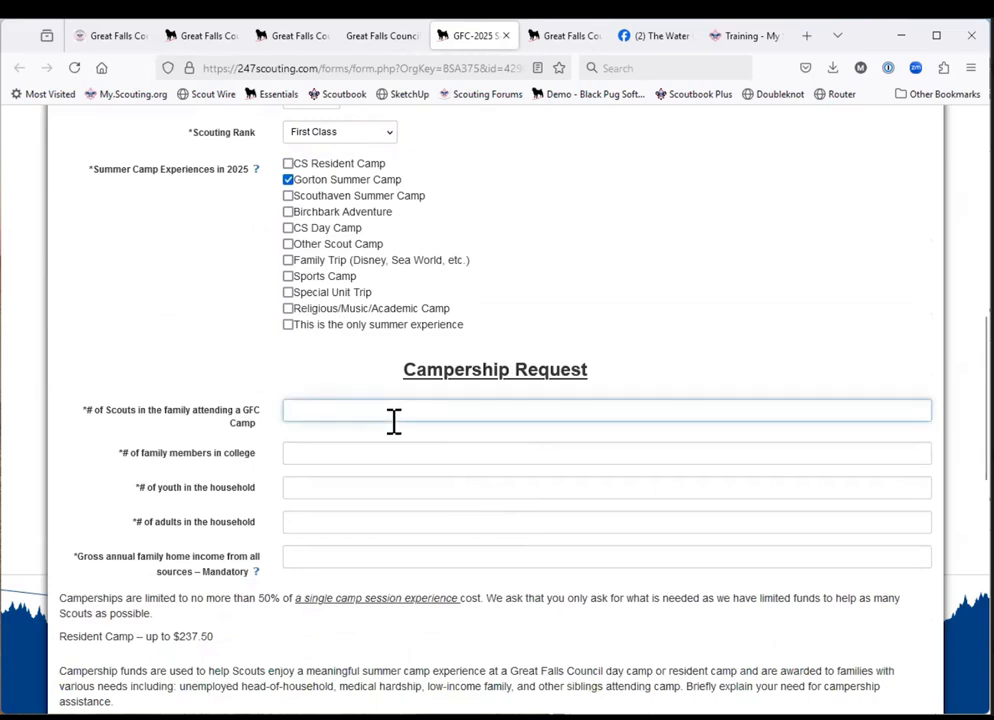
{"action": "type", "text": "2"}
{"action": "left_click", "coordinate": [343, 455]}
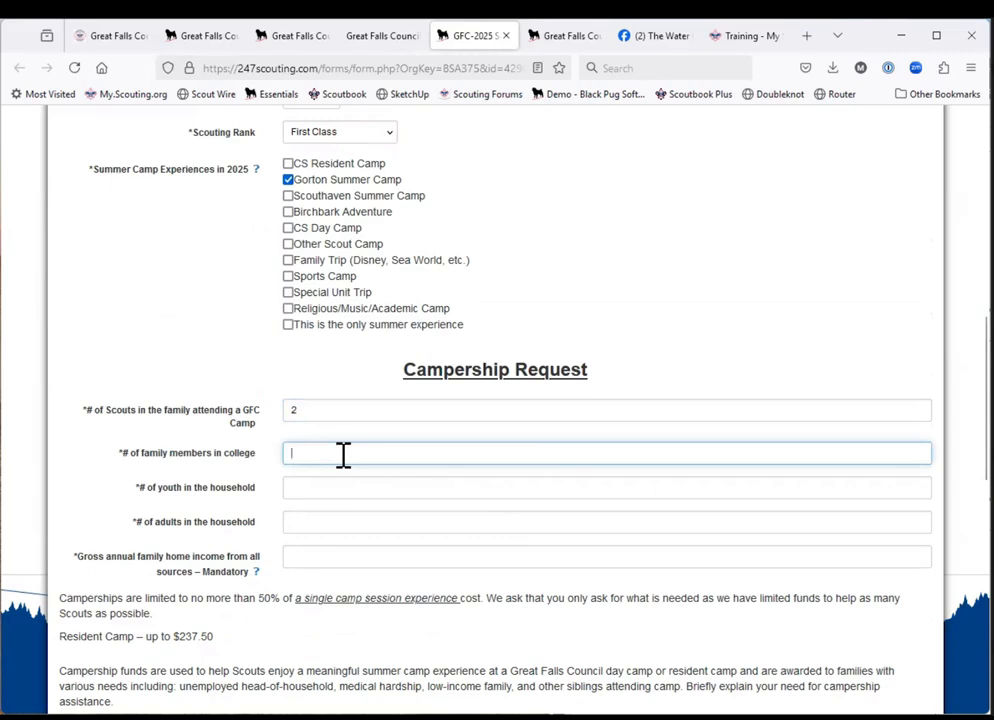
{"action": "type", "text": "0"}
{"action": "left_click", "coordinate": [320, 487]}
{"action": "type", "text": "2"}
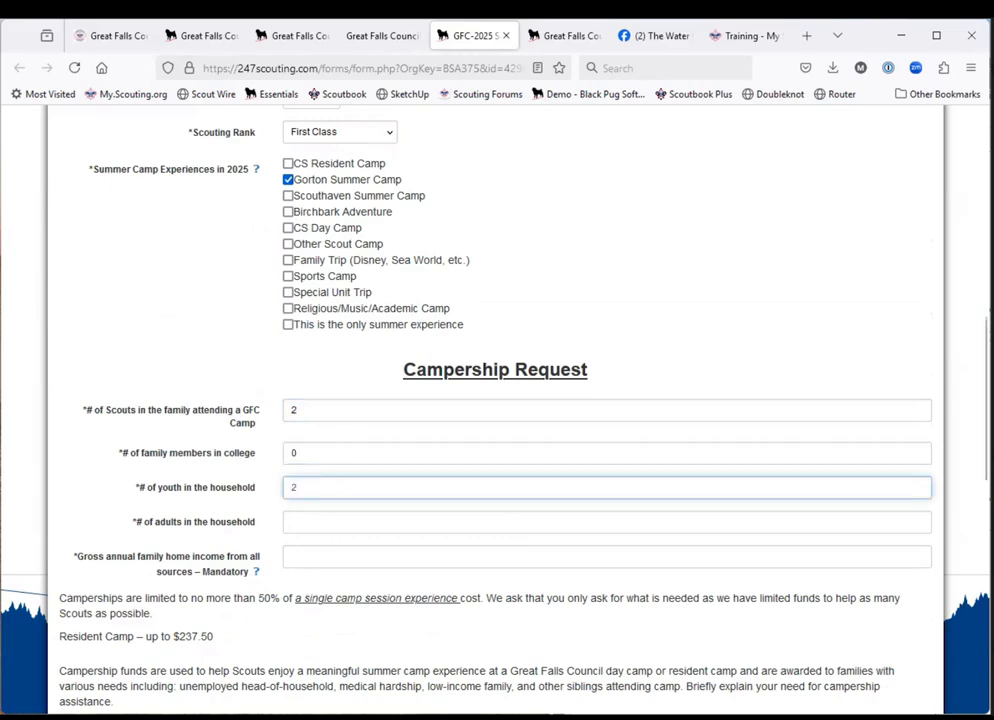
{"action": "left_click", "coordinate": [311, 524]}
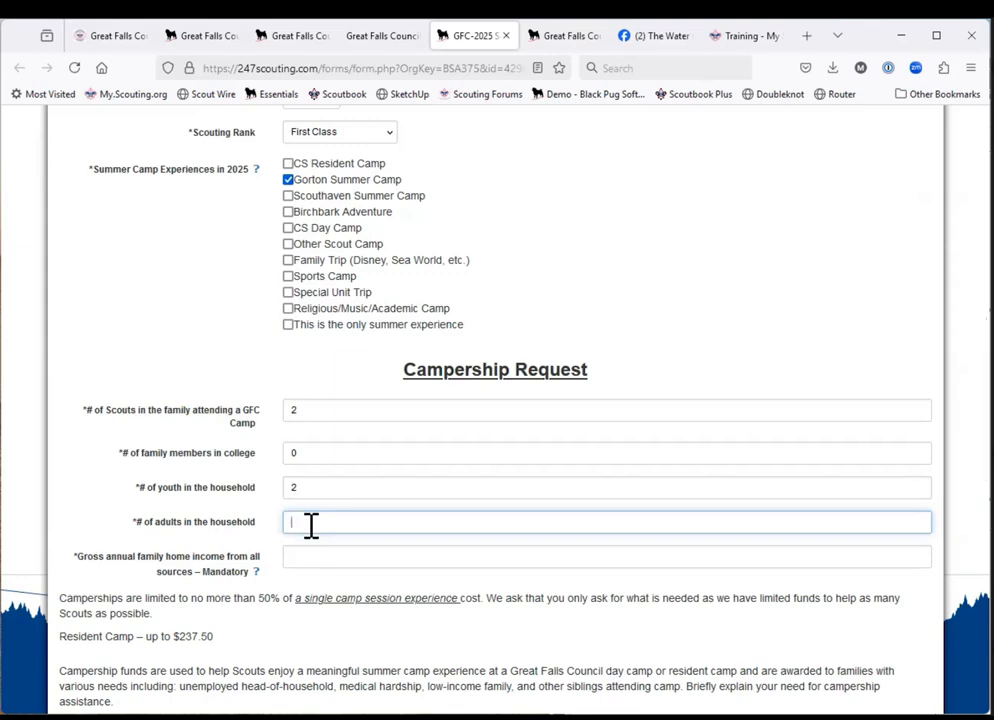
{"action": "type", "text": "2"}
Set the gross annual family income to 50000 and the amount of the campership request to $500.
{"action": "left_click", "coordinate": [315, 559]}
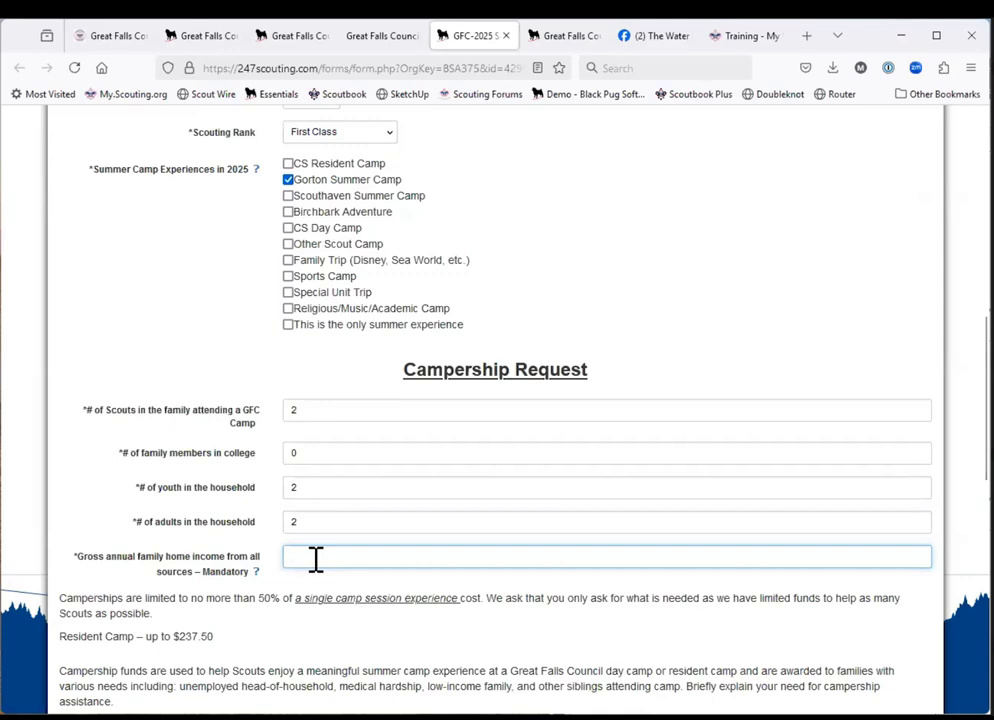
{"action": "type", "text": "50000"}
{"action": "scroll", "coordinate": [200, 450], "scroll_direction": "down", "scroll_amount": 4}
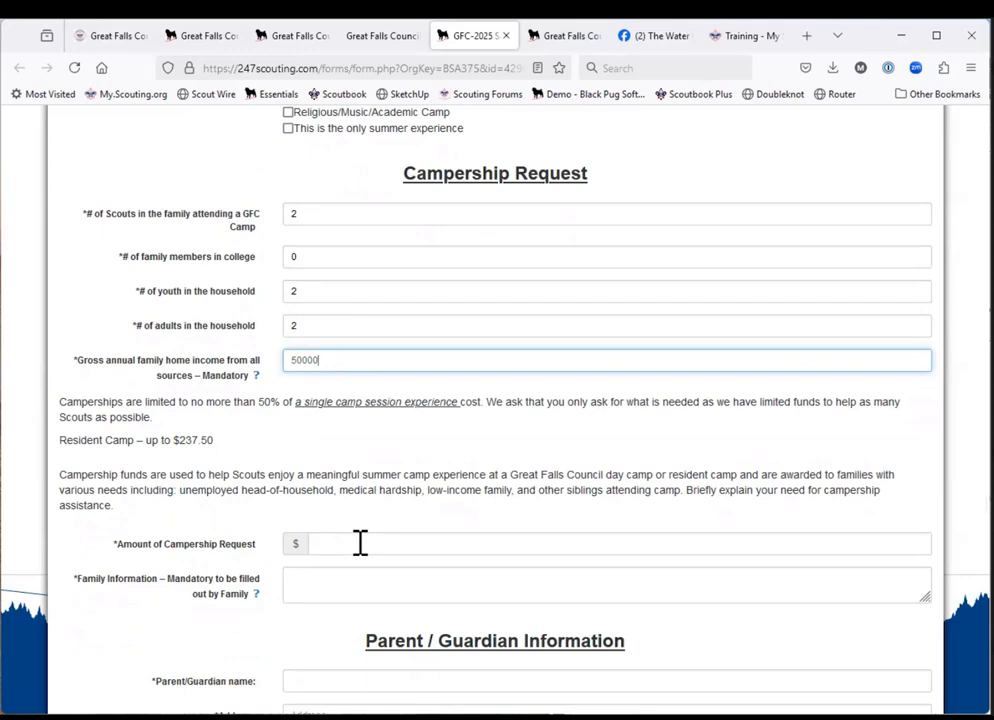
{"action": "type", "text": "500"}
{"action": "key", "text": "BackSpace"}
{"action": "key", "text": "BackSpace"}
{"action": "key", "text": "BackSpace"}
{"action": "left_click", "coordinate": [449, 541]}
{"action": "type", "text": "500"}
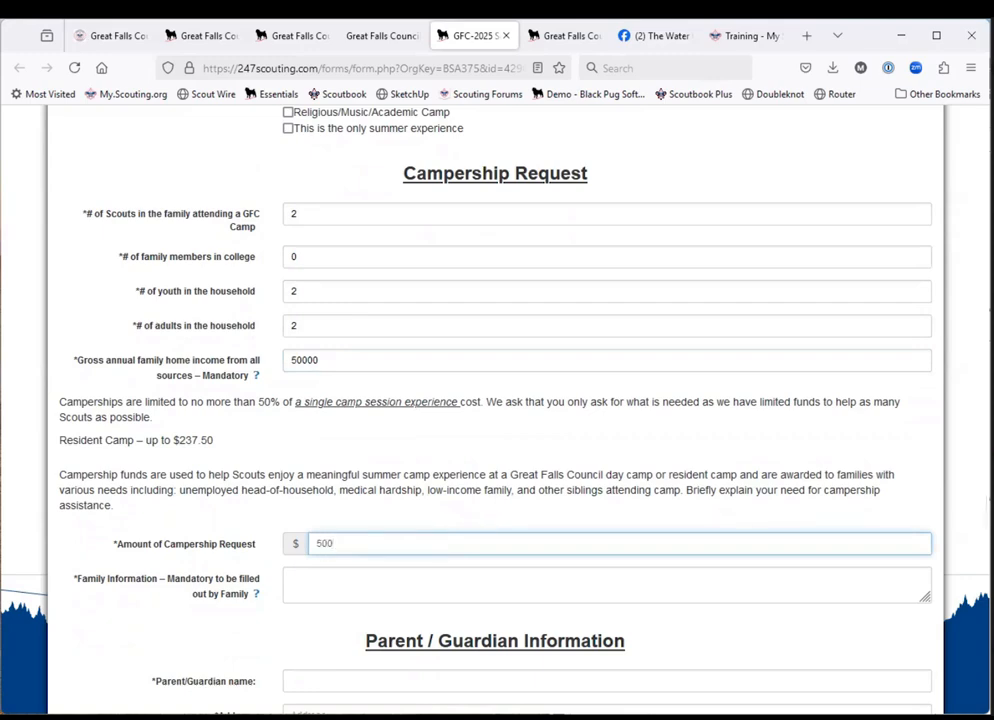
Fill in the mandatory Family Information with "Tell us a little something".
{"action": "left_click", "coordinate": [416, 585]}
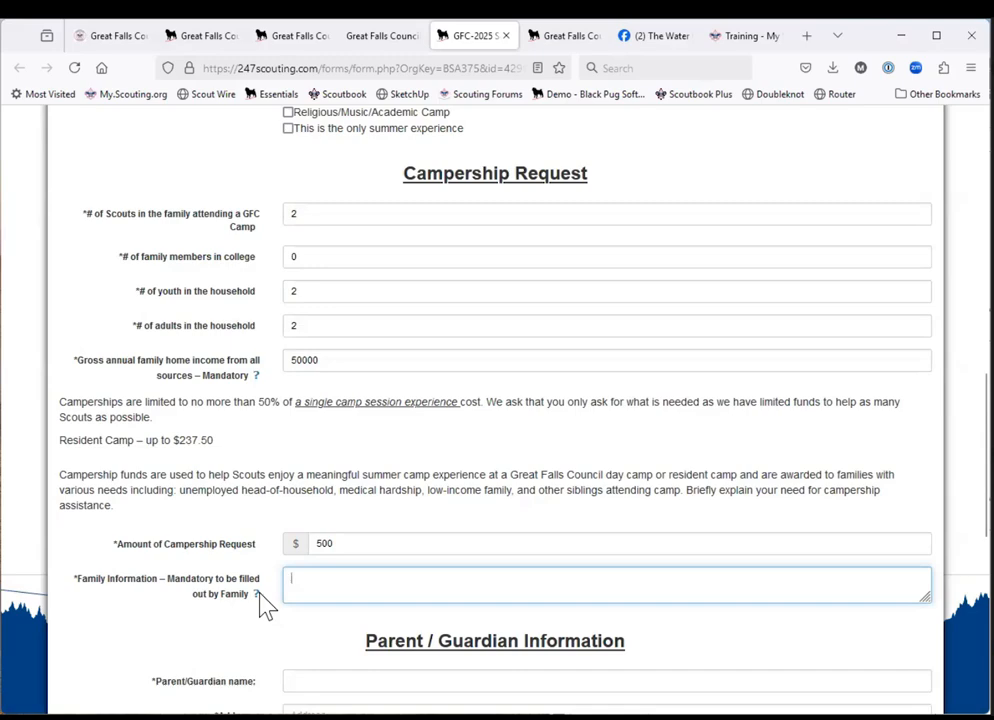
{"action": "mouse_move", "coordinate": [258, 603]}
{"action": "type", "text": "Tell us a"}
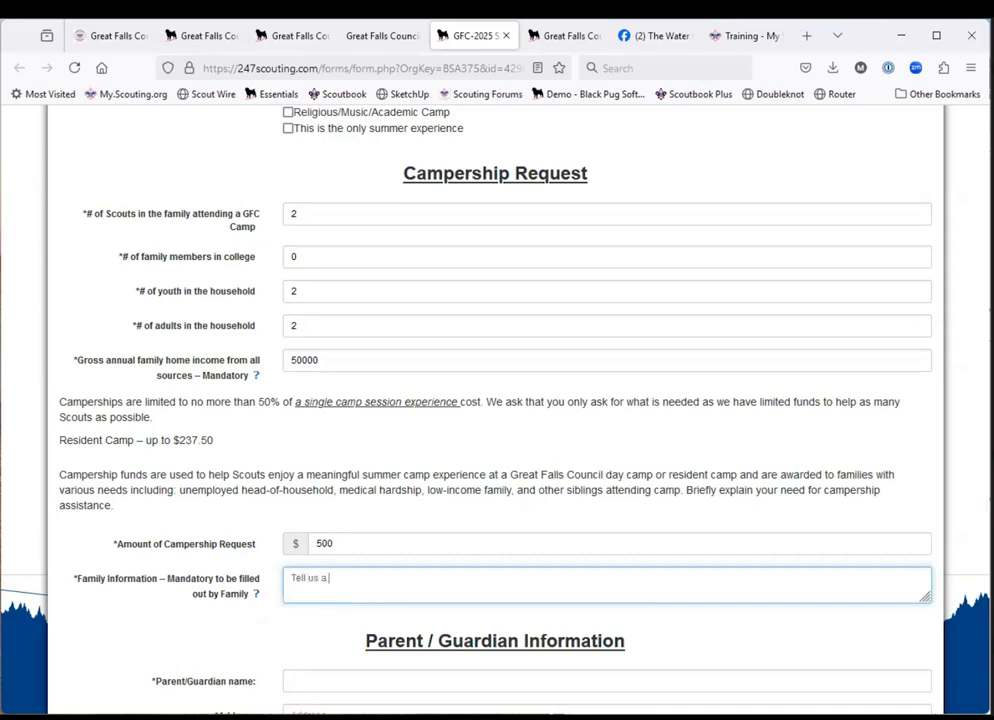
{"action": "type", "text": " little something"}
Complete the Parent / Guardian Information with the parent's name, address, phone and email, and agree to the financial assistance statement.
{"action": "scroll", "coordinate": [406, 686], "scroll_direction": "down", "scroll_amount": 5}
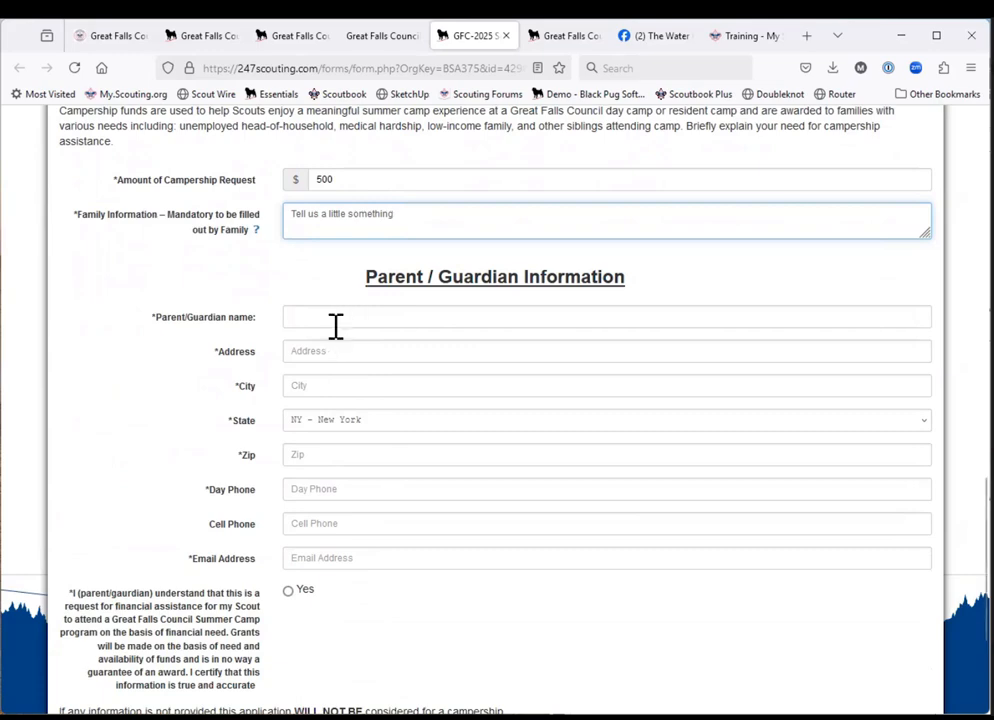
{"action": "left_click", "coordinate": [336, 324]}
{"action": "type", "text": "Marc"}
{"action": "key", "text": "Tab"}
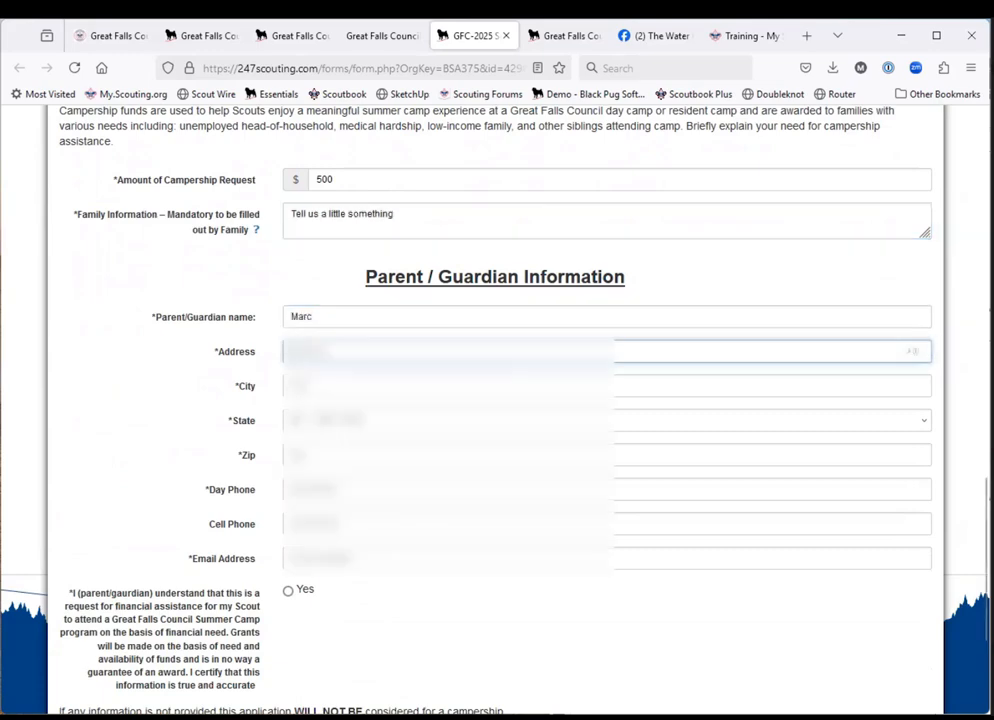
{"action": "left_click", "coordinate": [354, 322]}
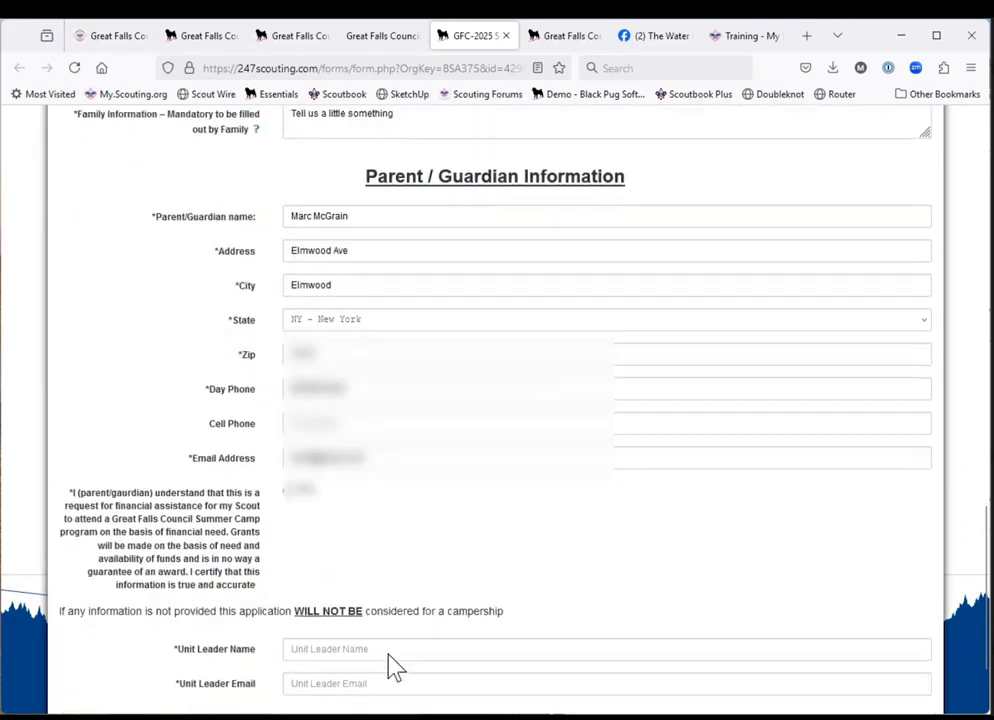
{"action": "scroll", "coordinate": [389, 655], "scroll_direction": "down", "scroll_amount": 3}
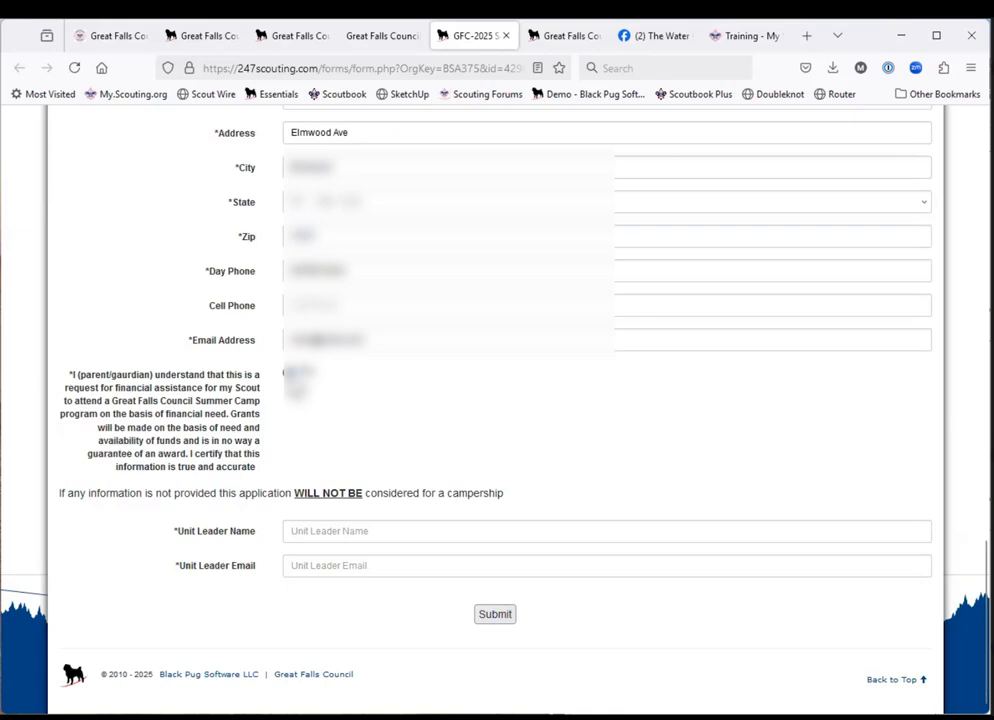
Enter the unit leader's name and email address at the end of the application.
{"action": "left_click", "coordinate": [340, 535]}
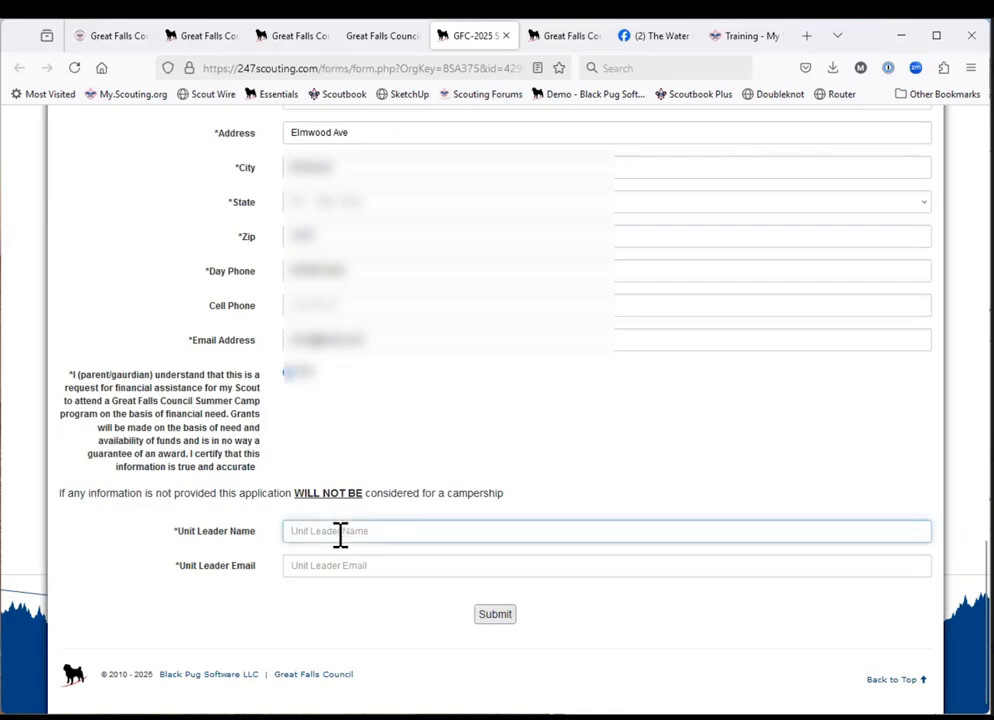
{"action": "type", "text": "leaders name"}
{"action": "key", "text": "Tab"}
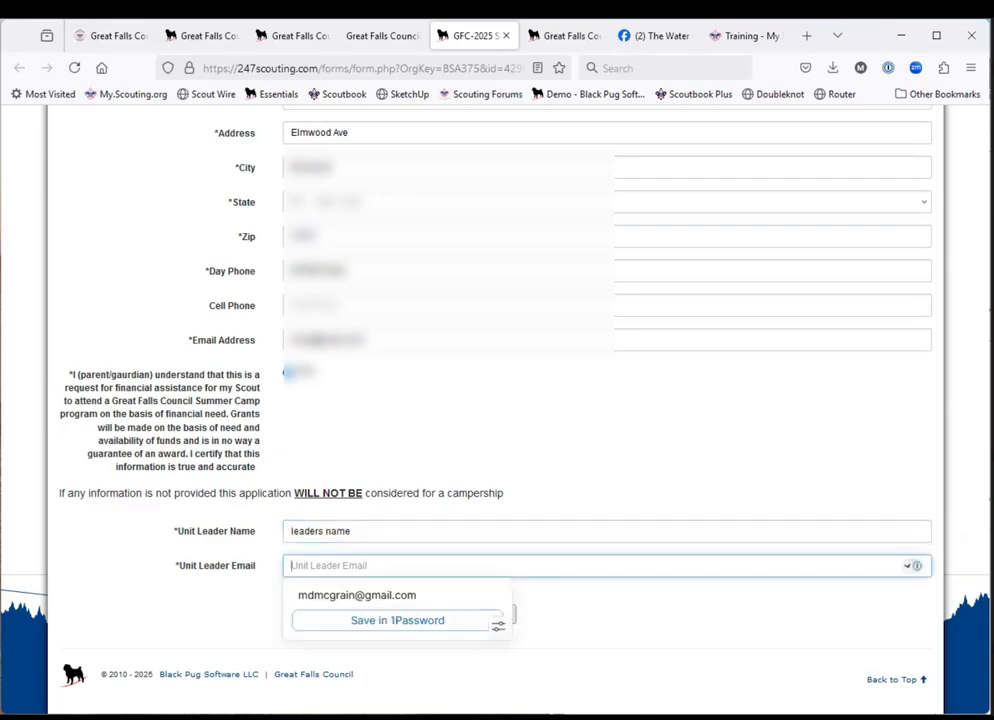
{"action": "type", "text": "none1"}
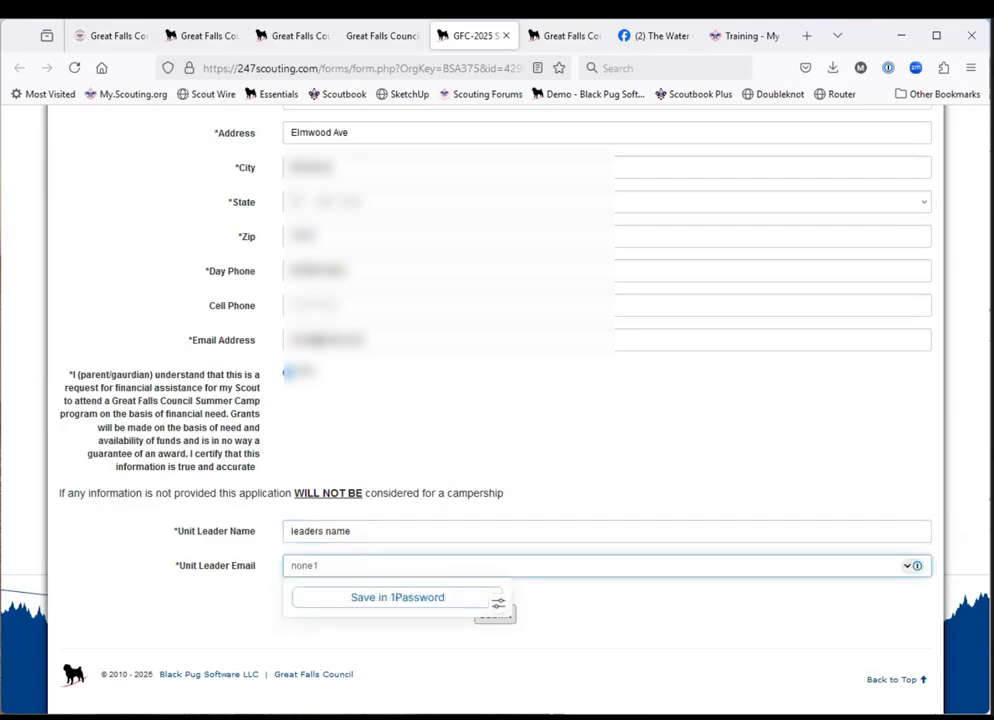
{"action": "type", "text": "@none.com"}
{"action": "left_click", "coordinate": [570, 643]}
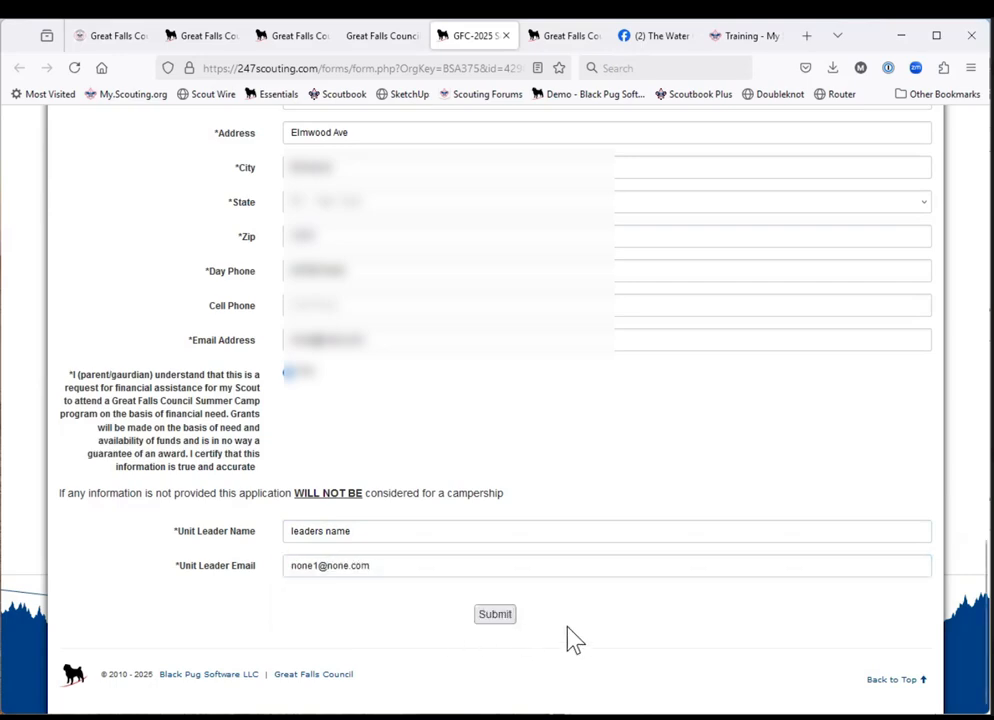
Submit the campership application without printing a copy, and decline saving the address and the identity.
{"action": "left_click", "coordinate": [497, 619]}
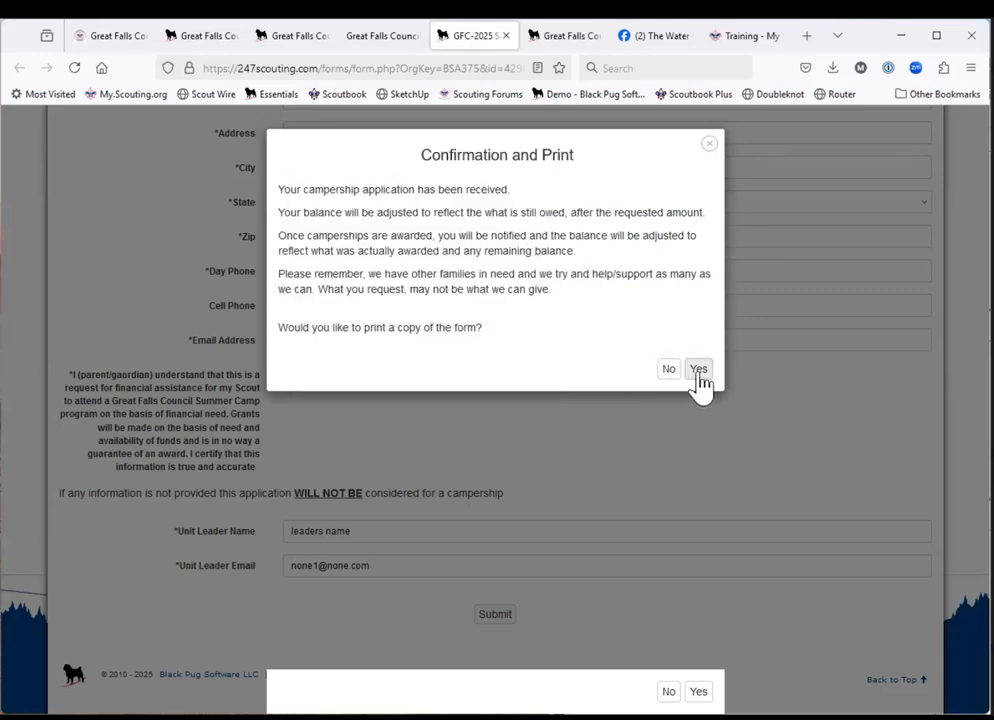
{"action": "left_click", "coordinate": [669, 371]}
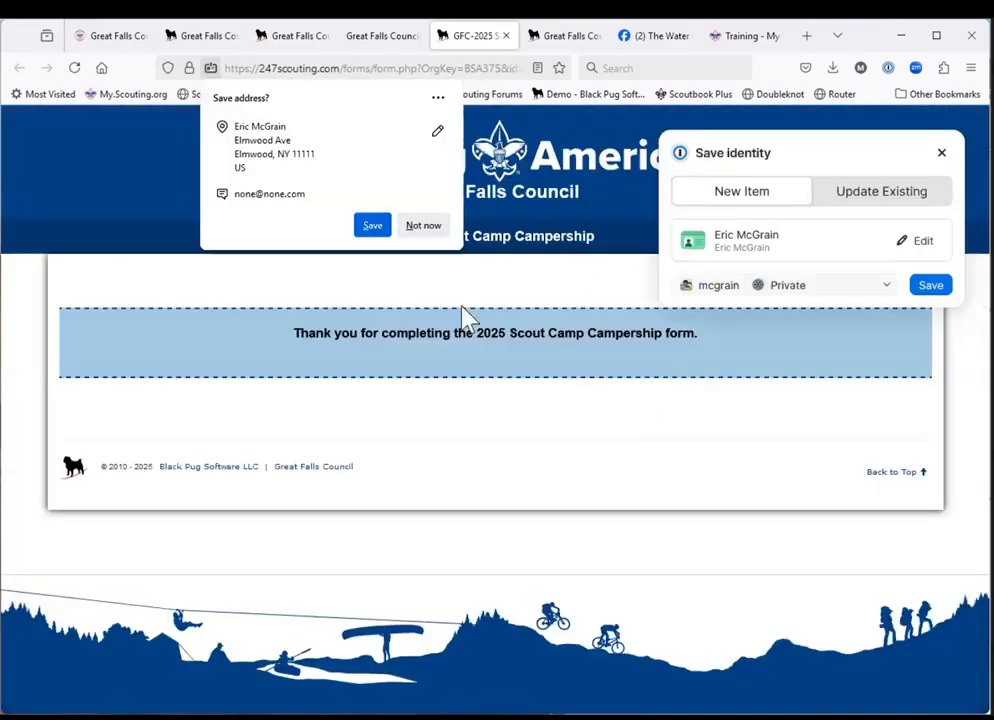
{"action": "left_click", "coordinate": [421, 226]}
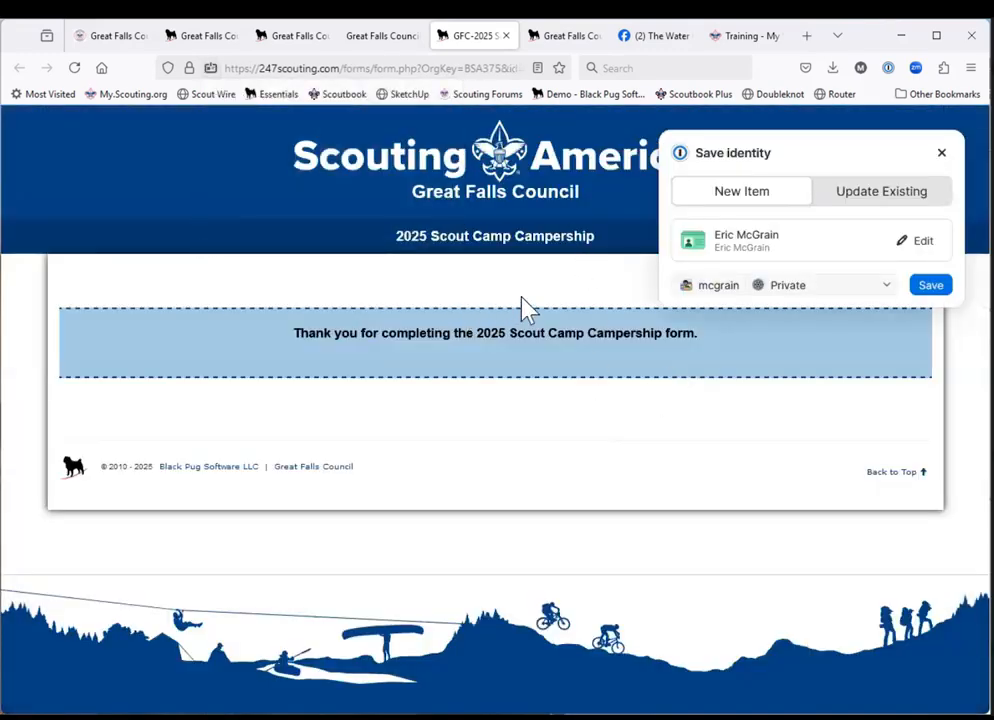
{"action": "left_click", "coordinate": [941, 153]}
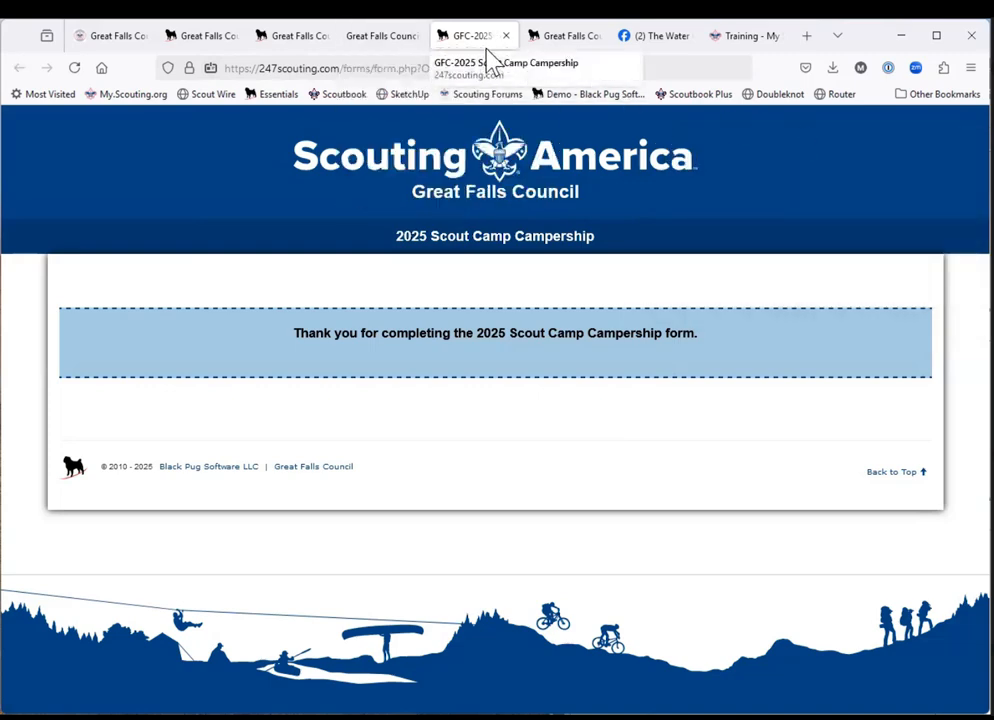
Back in the Scout's registration information, request the Gorton Summer Camp campership for $290.00 and finish the update.
{"action": "left_click", "coordinate": [388, 38]}
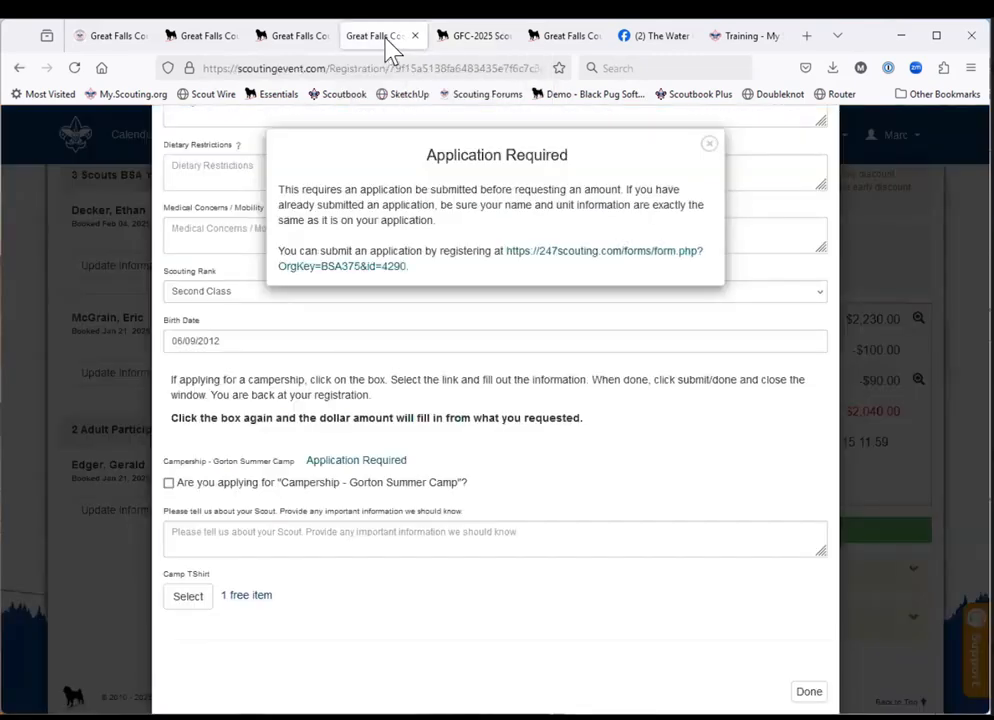
{"action": "left_click", "coordinate": [573, 432]}
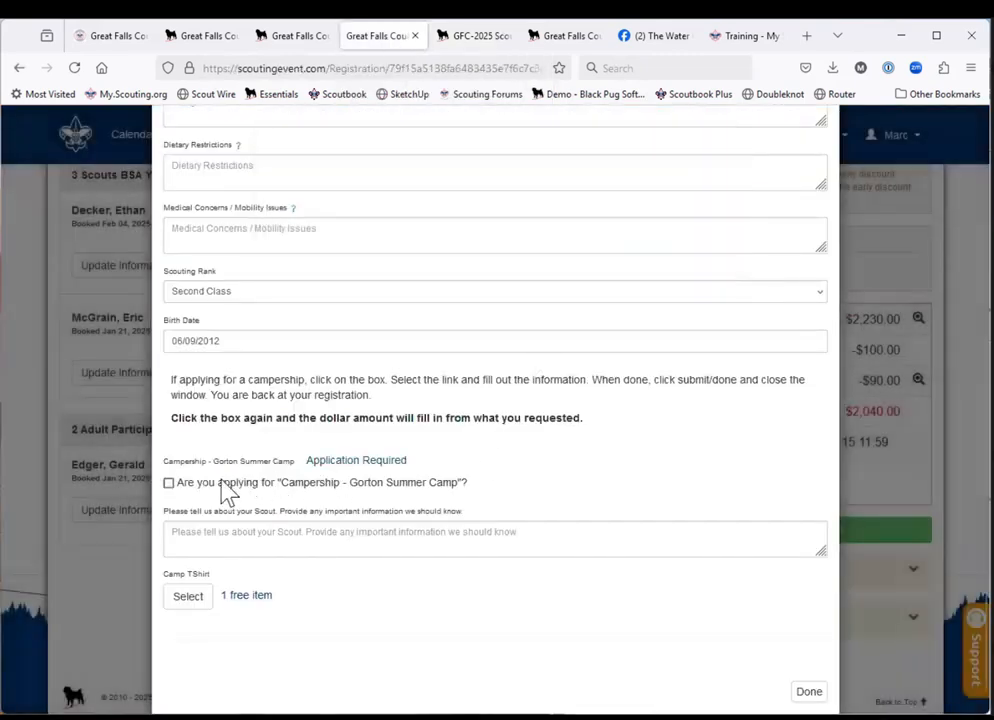
{"action": "left_click", "coordinate": [169, 484]}
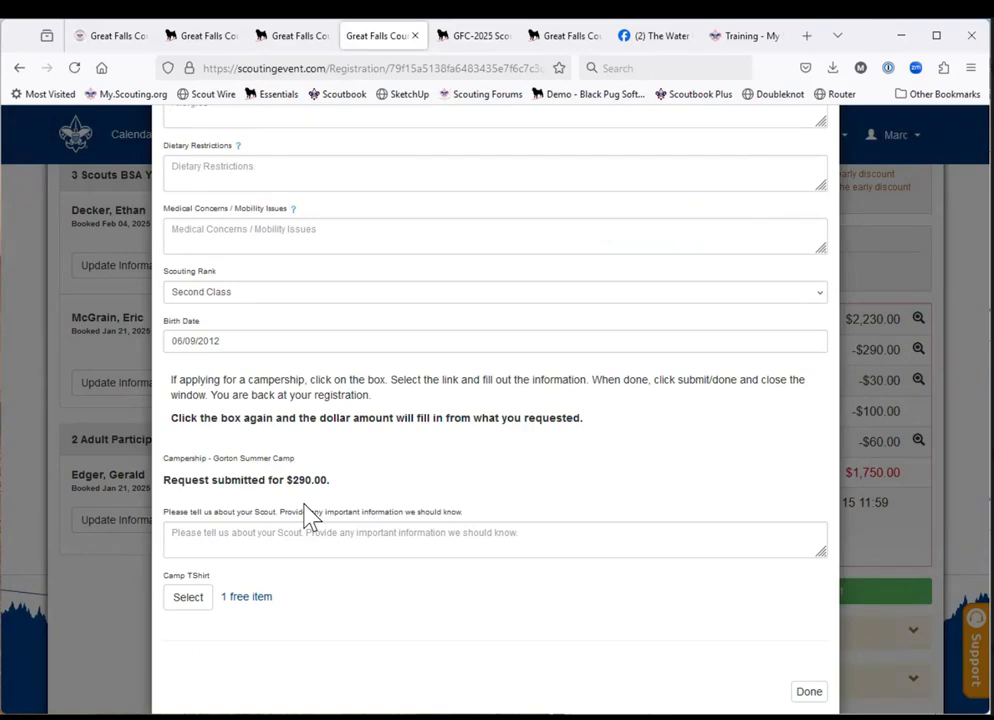
{"action": "left_click", "coordinate": [809, 692]}
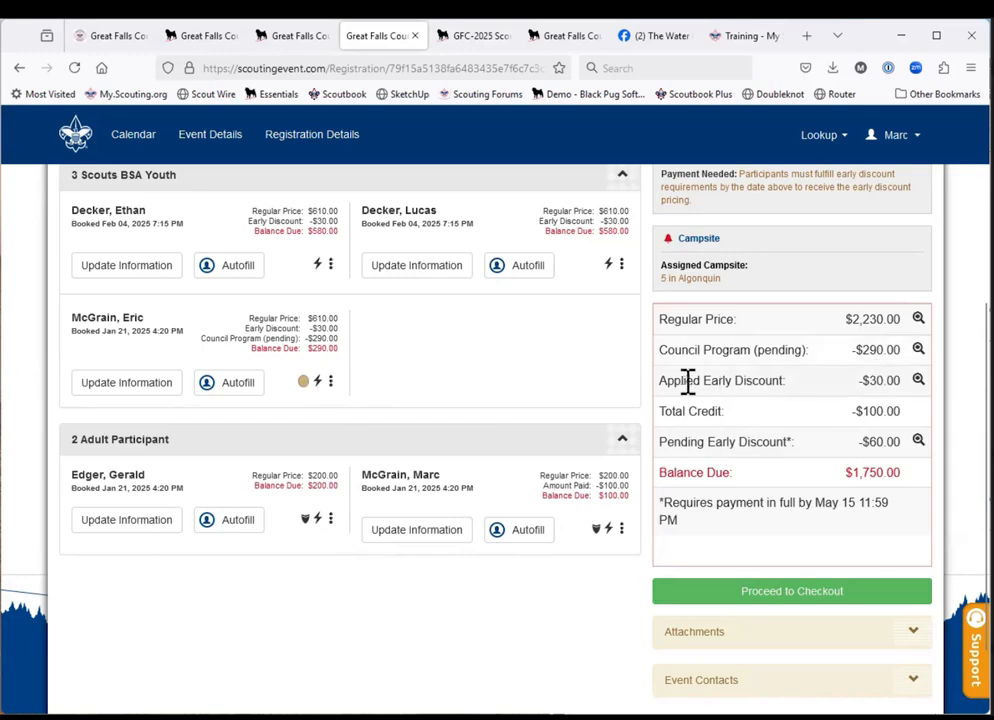
Review the breakdown of the pending Council Program amount, and proceed to checkout paying an other amount of $690.
{"action": "left_click", "coordinate": [918, 350]}
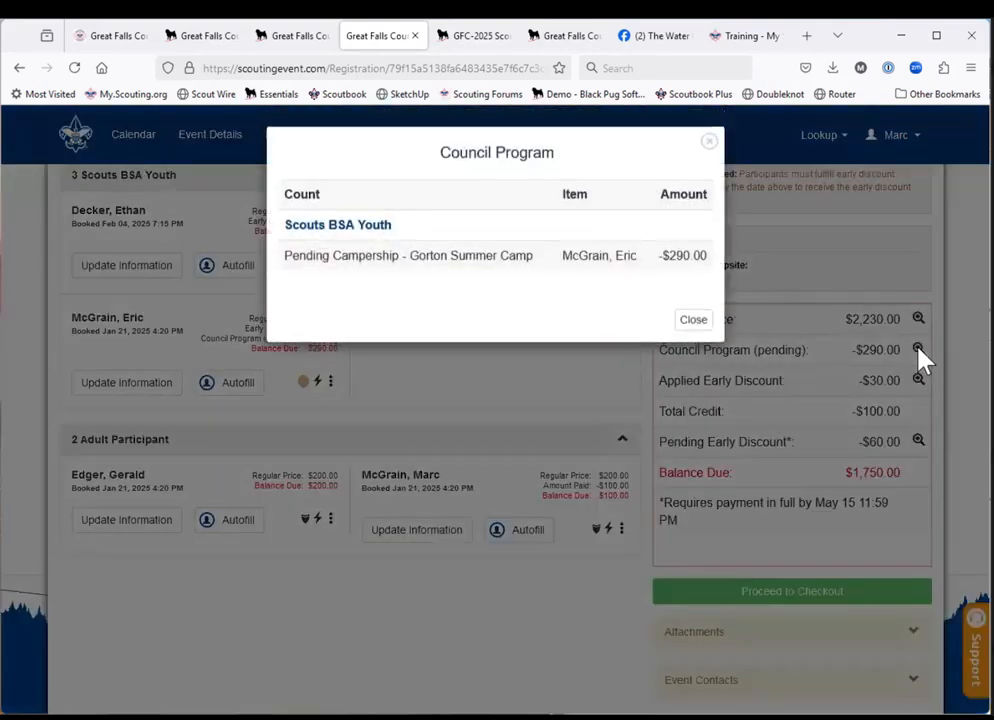
{"action": "left_click", "coordinate": [696, 326]}
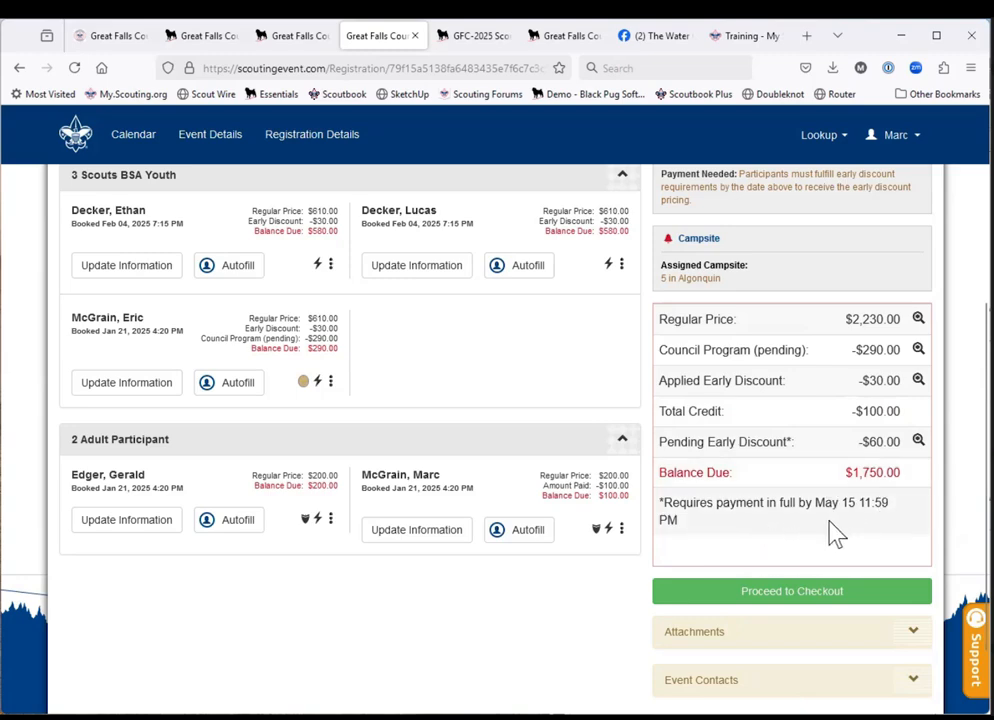
{"action": "left_click", "coordinate": [832, 600]}
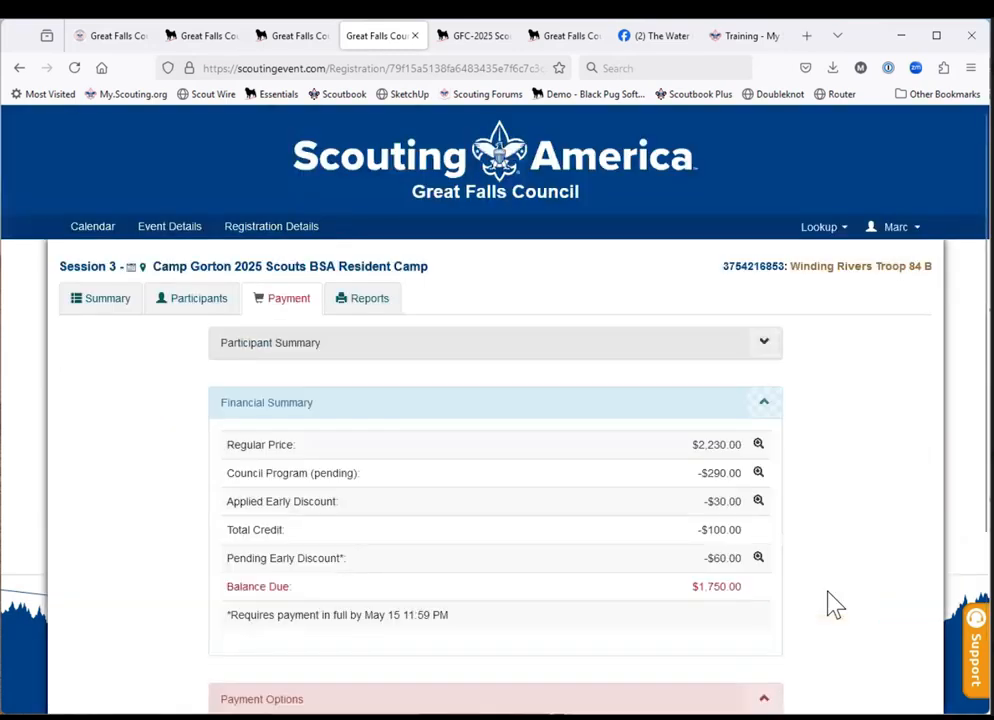
{"action": "scroll", "coordinate": [632, 616], "scroll_direction": "down", "scroll_amount": 2}
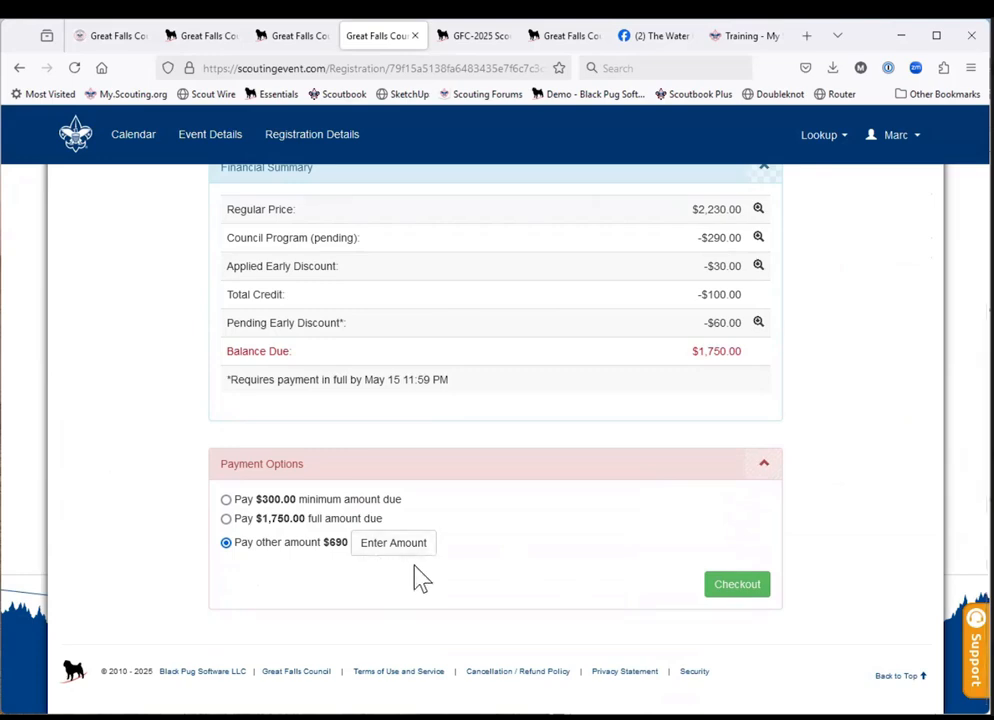
{"action": "left_click", "coordinate": [741, 589]}
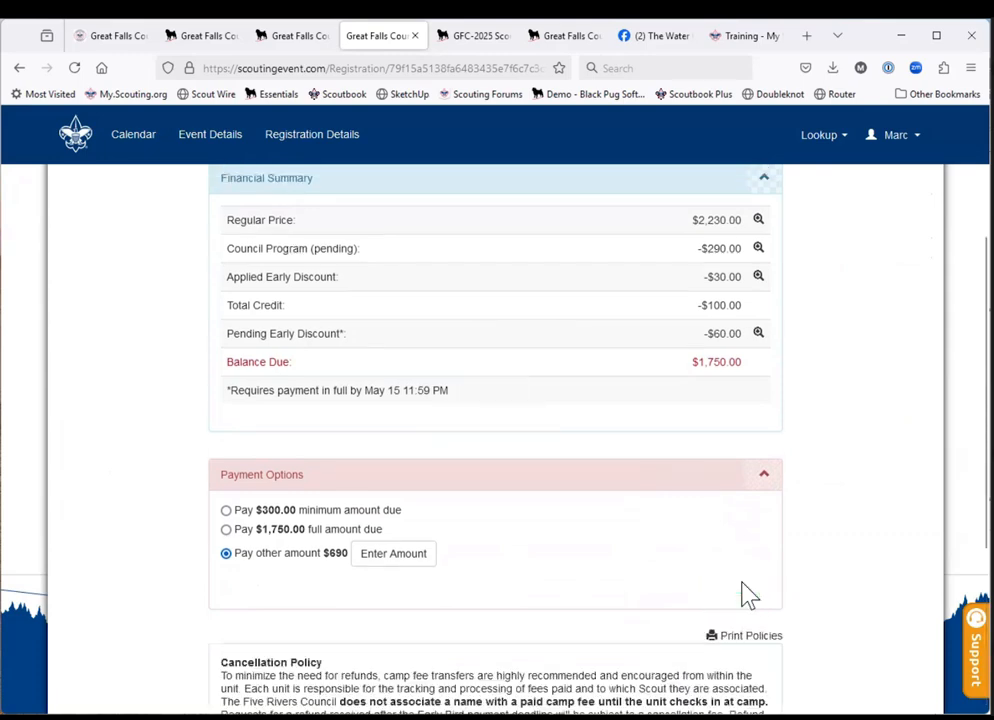
Accept the required council policies for the payment.
{"action": "scroll", "coordinate": [750, 595], "scroll_direction": "down", "scroll_amount": 5}
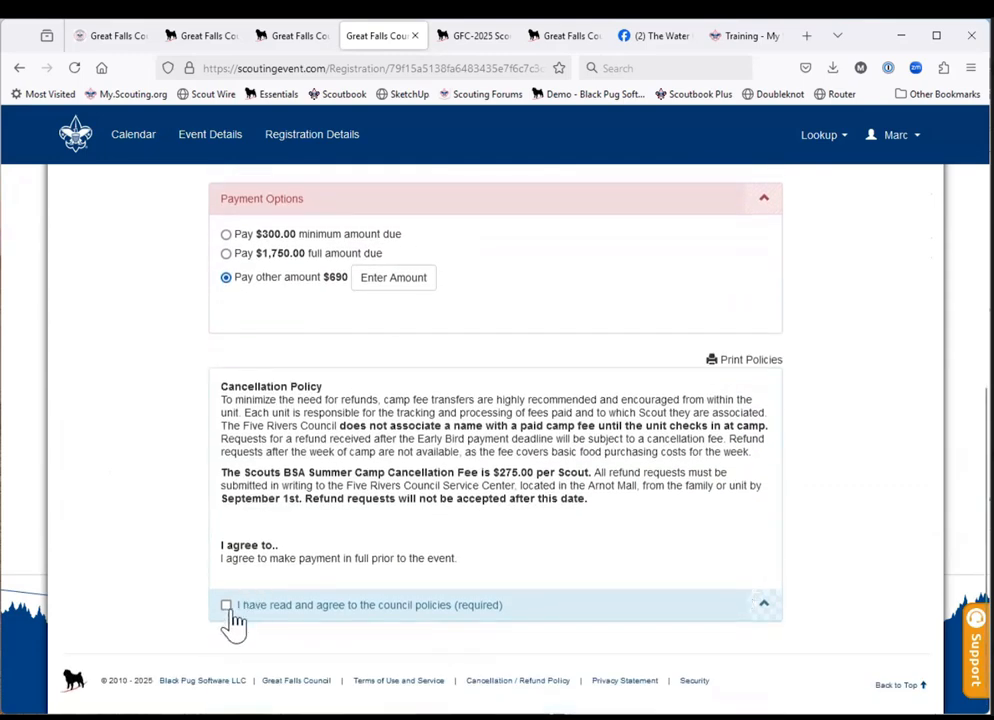
{"action": "left_click", "coordinate": [227, 606]}
{"action": "scroll", "coordinate": [555, 542], "scroll_direction": "down", "scroll_amount": 3}
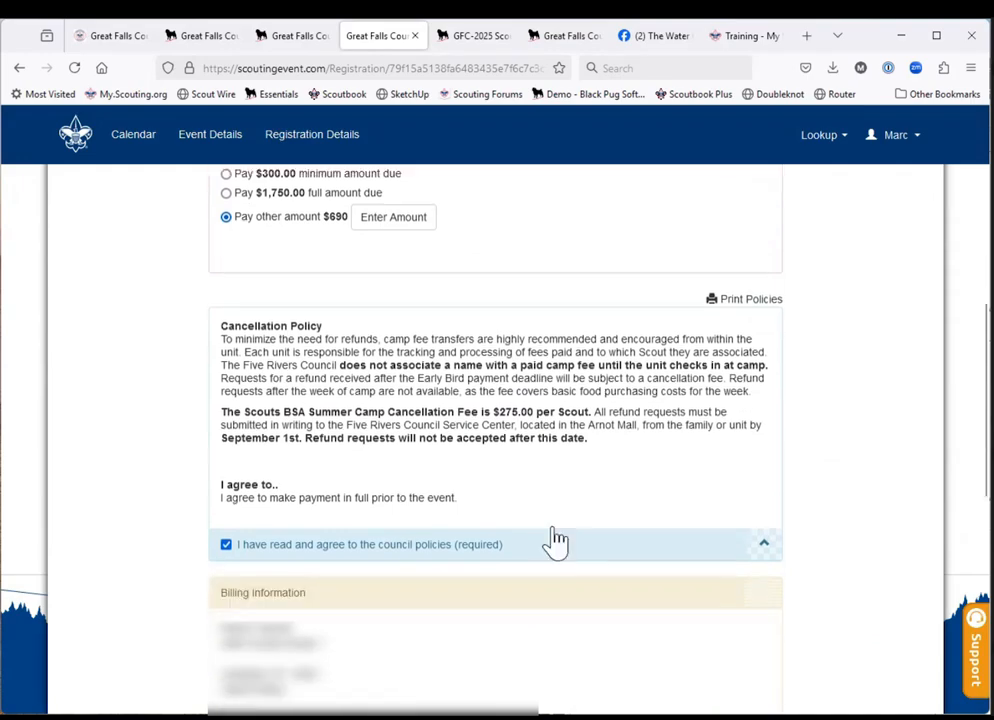
Choose to pay the $690.00 by mailed check and authorize the payment.
{"action": "scroll", "coordinate": [558, 538], "scroll_direction": "down", "scroll_amount": 3}
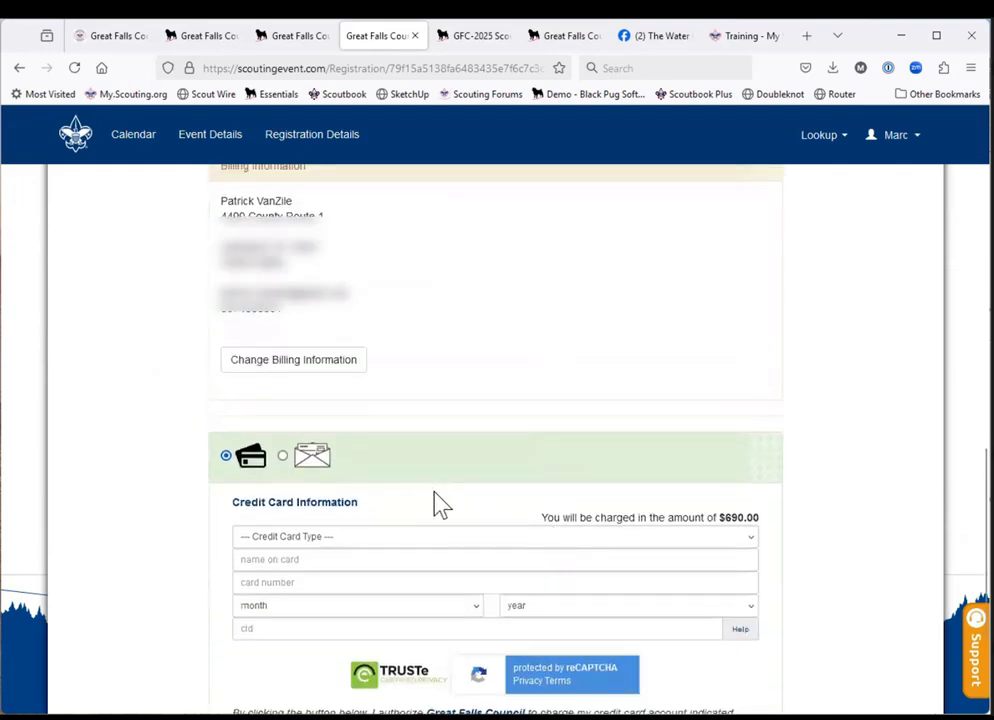
{"action": "left_click", "coordinate": [282, 456]}
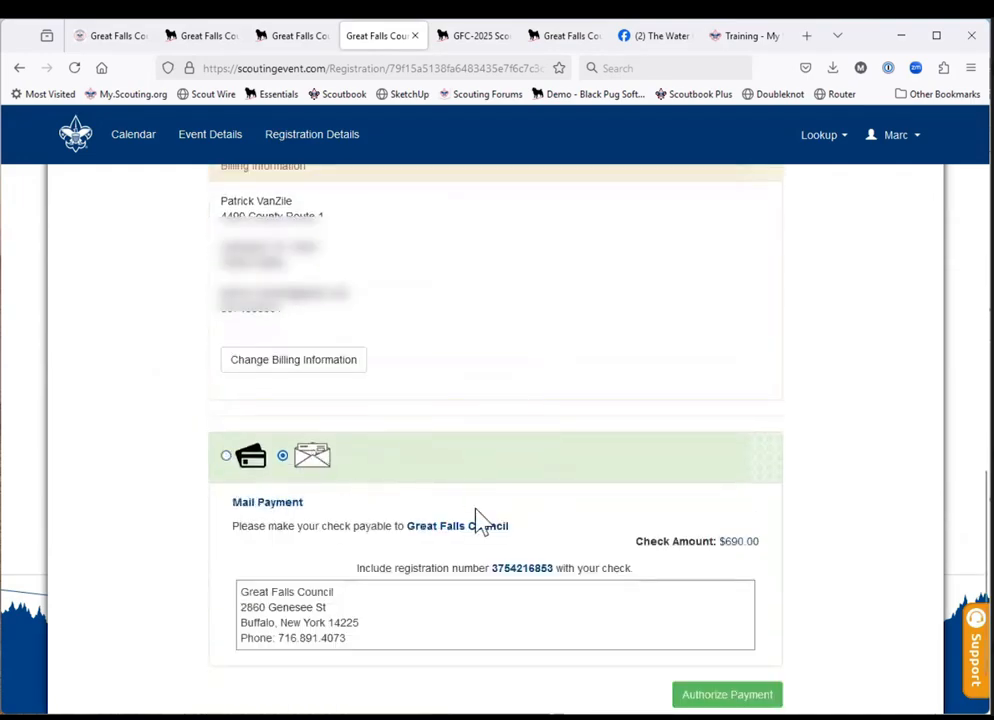
{"action": "scroll", "coordinate": [477, 520], "scroll_direction": "down", "scroll_amount": 2}
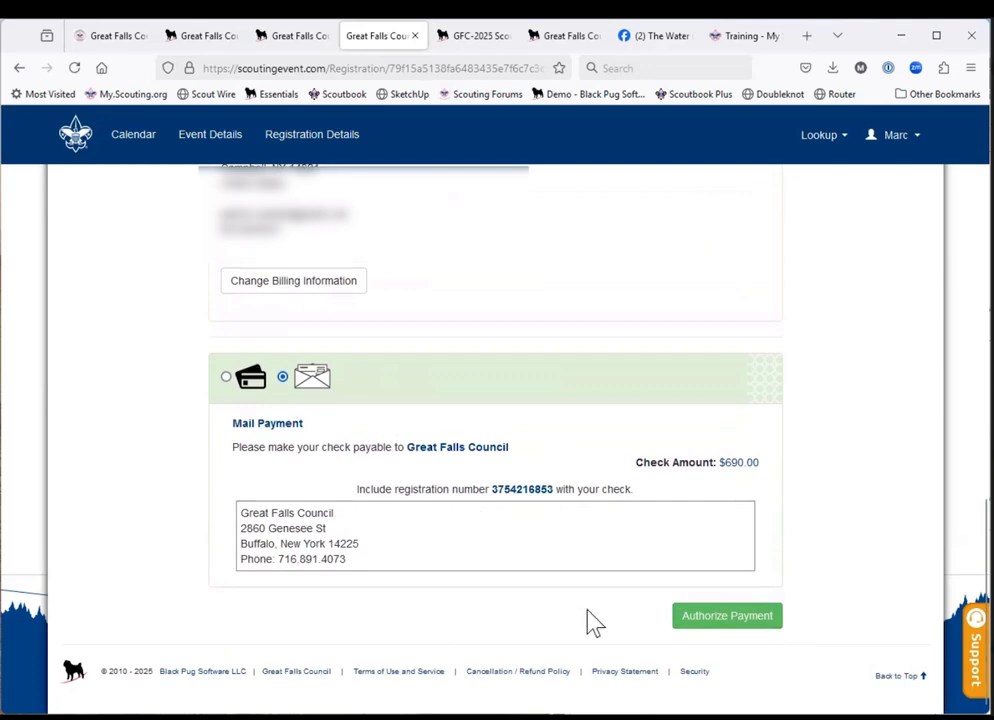
{"action": "left_click", "coordinate": [729, 617]}
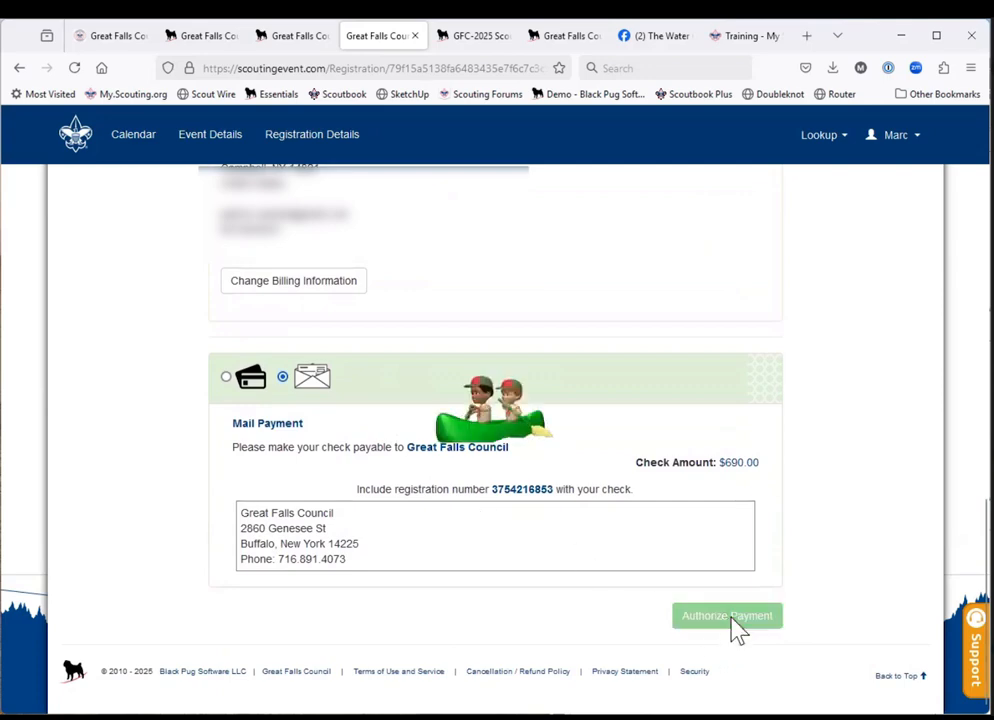
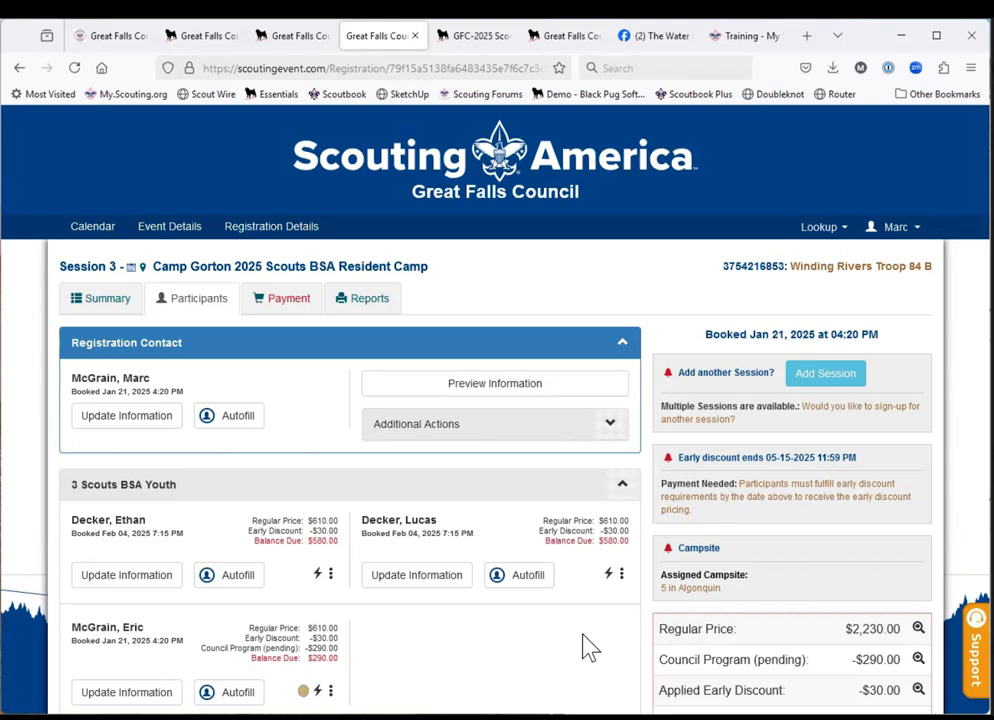
Continue from the participants to the payment page, choose to pay the $300.00 minimum amount due, and proceed to checkout.
{"action": "scroll", "coordinate": [716, 656], "scroll_direction": "down", "scroll_amount": 3}
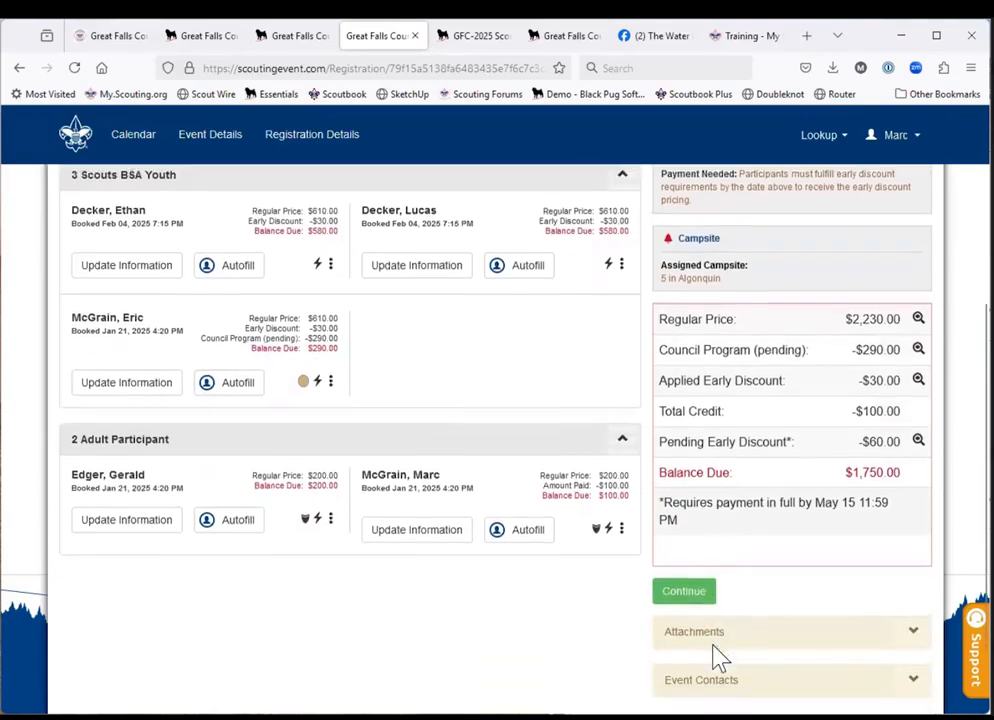
{"action": "scroll", "coordinate": [716, 656], "scroll_direction": "down", "scroll_amount": 1}
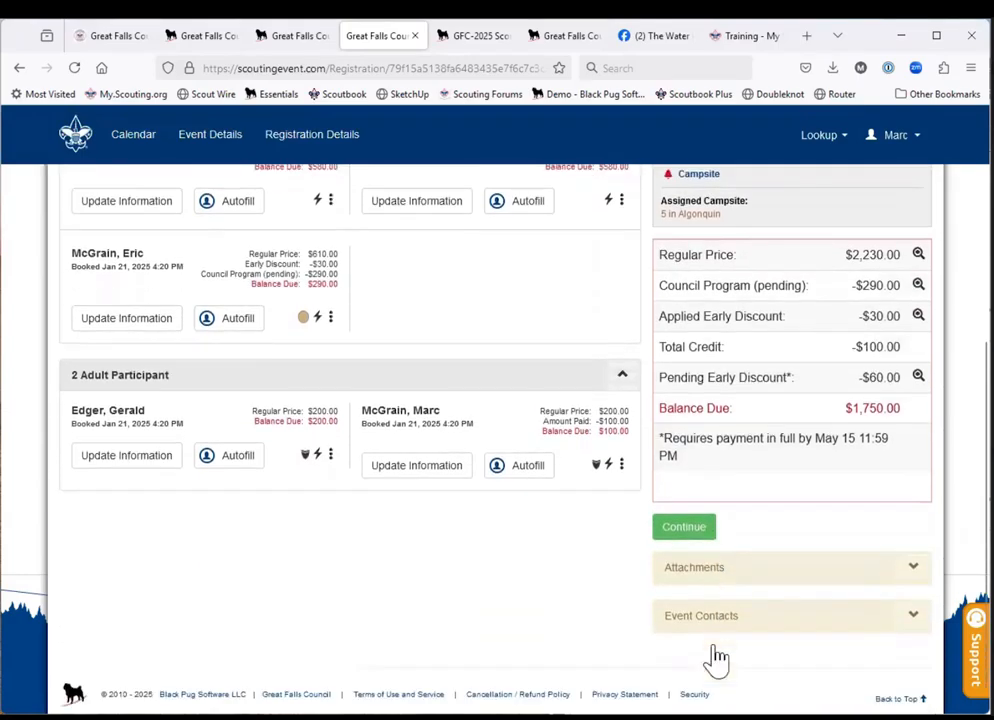
{"action": "left_click", "coordinate": [686, 530]}
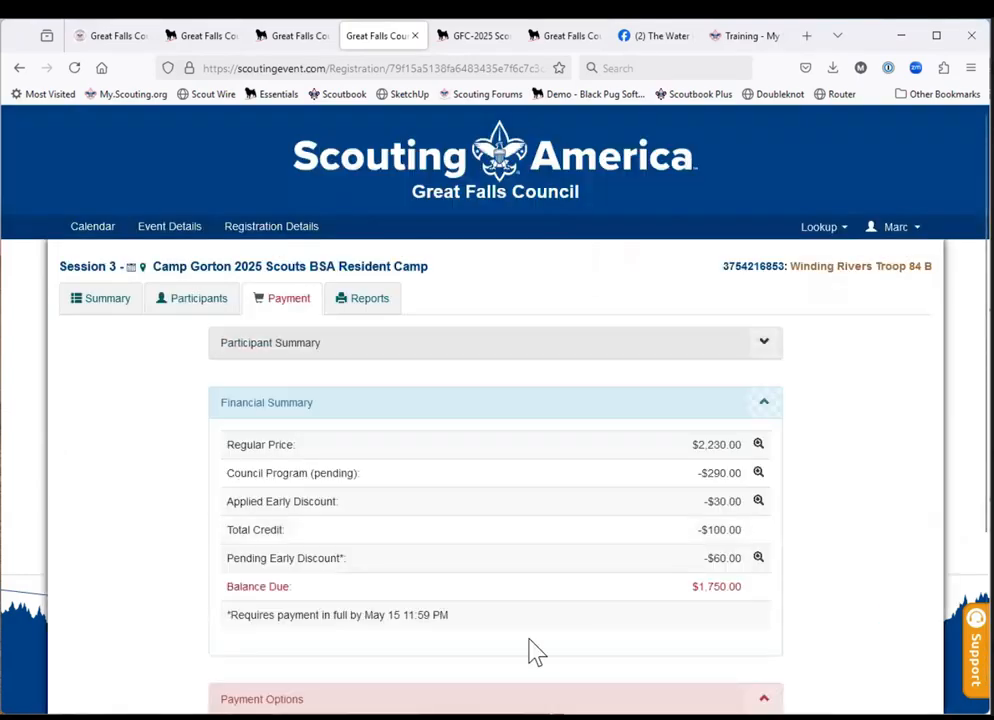
{"action": "scroll", "coordinate": [535, 651], "scroll_direction": "down", "scroll_amount": 3}
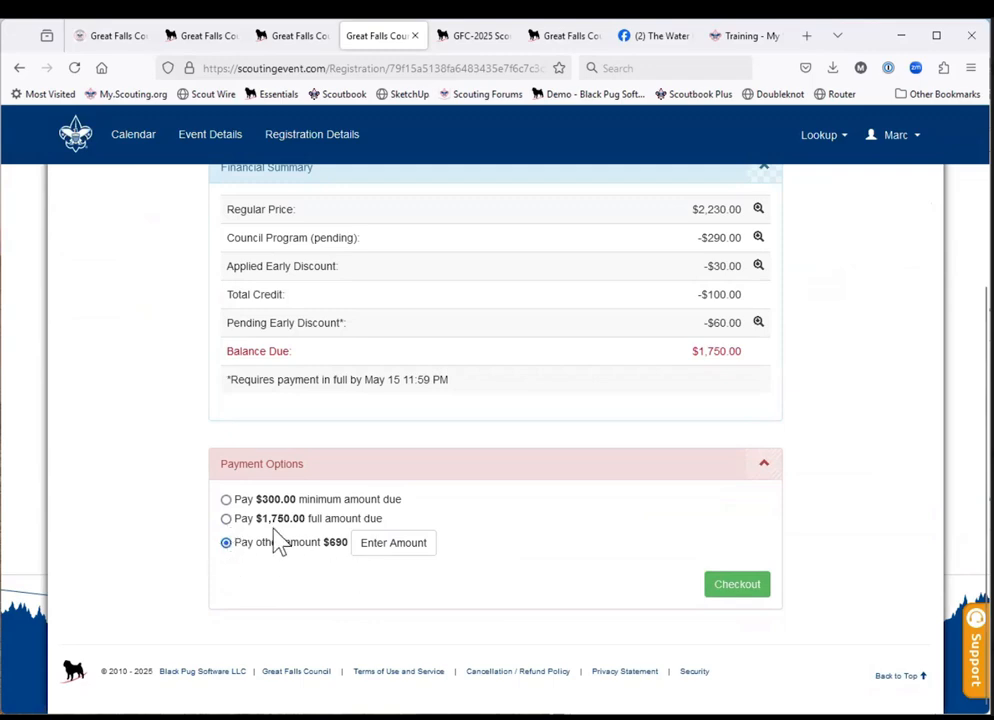
{"action": "left_click", "coordinate": [226, 500]}
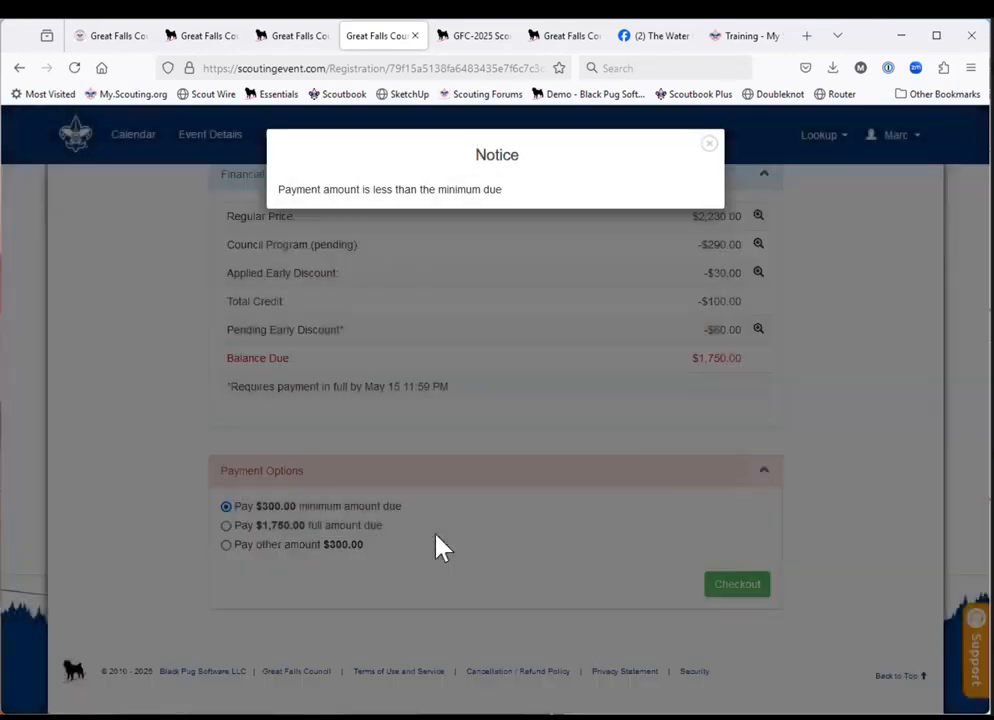
{"action": "left_click", "coordinate": [436, 536]}
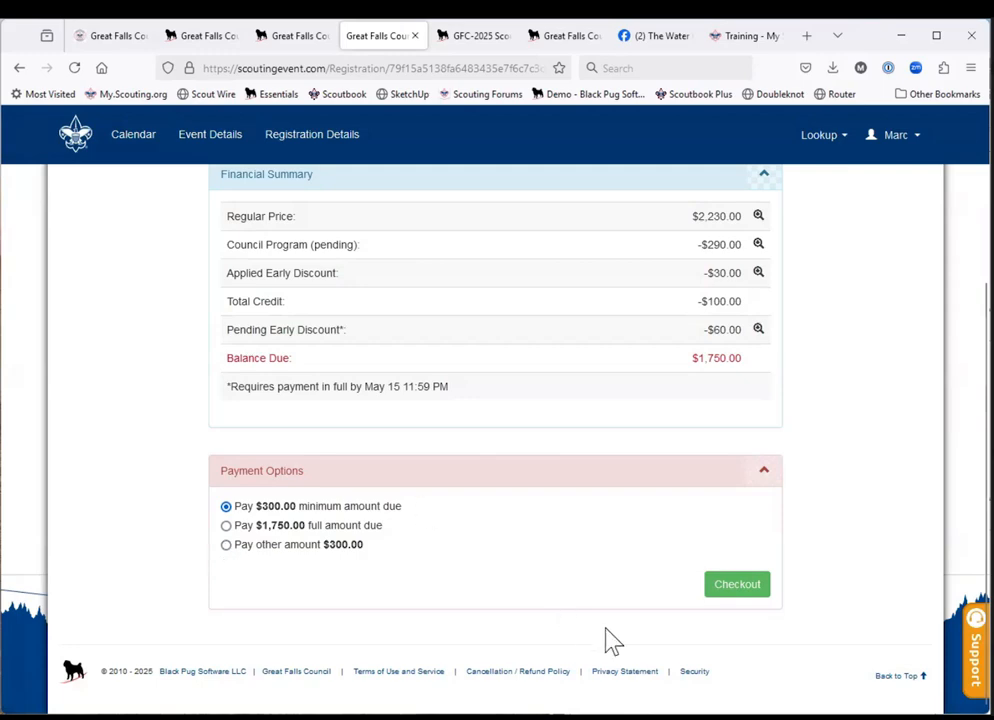
{"action": "left_click", "coordinate": [734, 591]}
Accept the required council policies, and review the billing information, credit card section and financial summary for this payment.
{"action": "scroll", "coordinate": [737, 597], "scroll_direction": "down", "scroll_amount": 5}
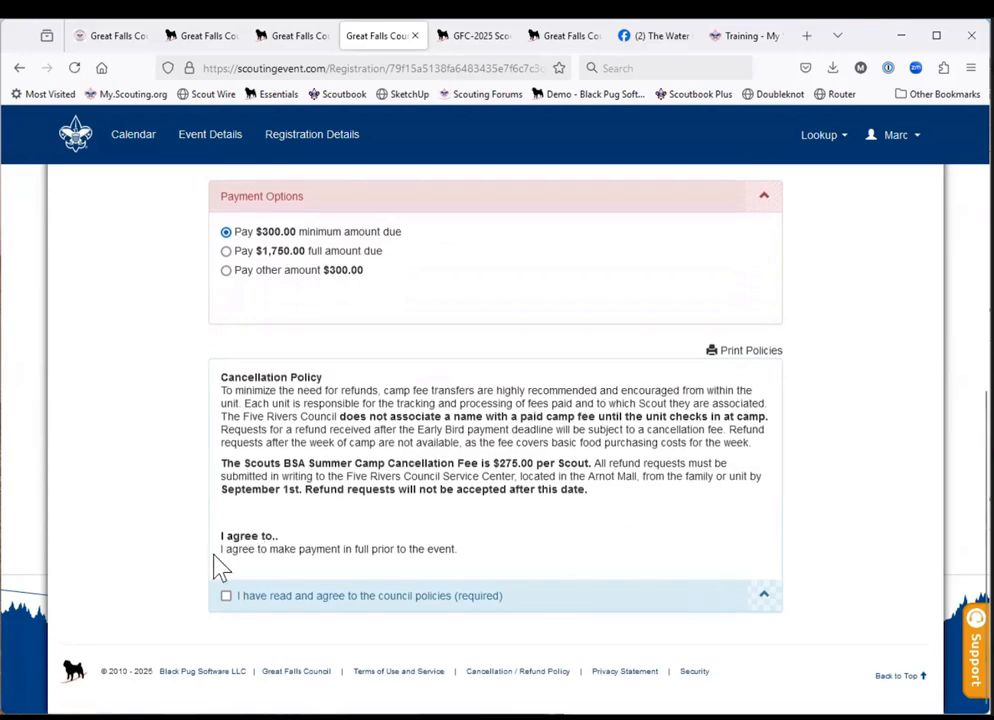
{"action": "left_click", "coordinate": [227, 597]}
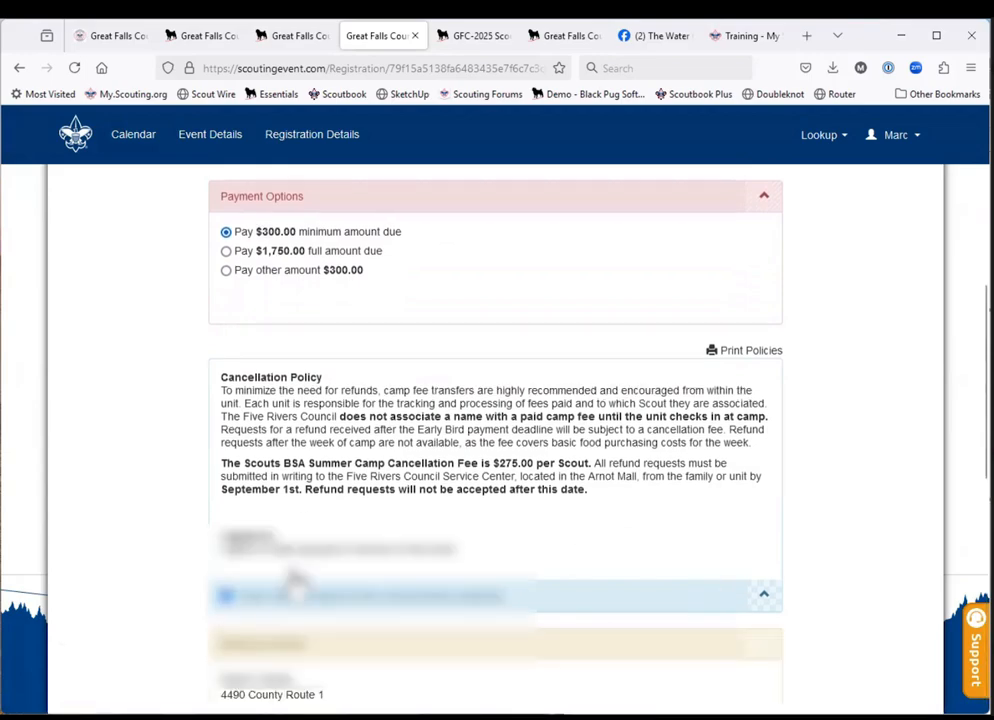
{"action": "scroll", "coordinate": [526, 594], "scroll_direction": "down", "scroll_amount": 8}
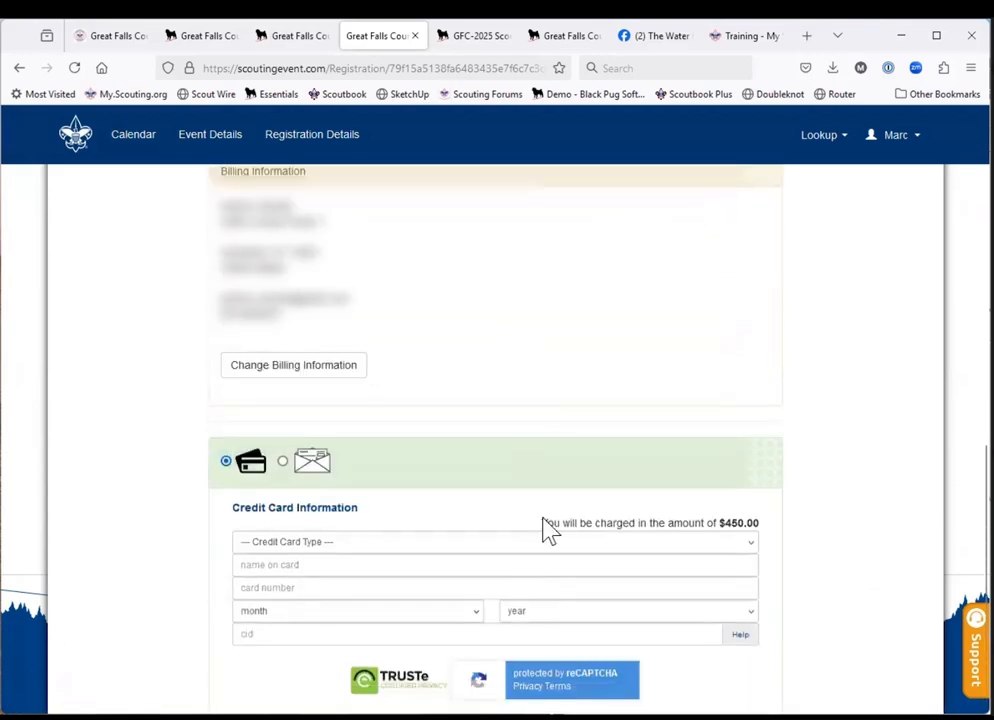
{"action": "scroll", "coordinate": [548, 533], "scroll_direction": "down", "scroll_amount": 2}
{"action": "scroll", "coordinate": [544, 518], "scroll_direction": "up", "scroll_amount": 5}
{"action": "scroll", "coordinate": [544, 518], "scroll_direction": "up", "scroll_amount": 10}
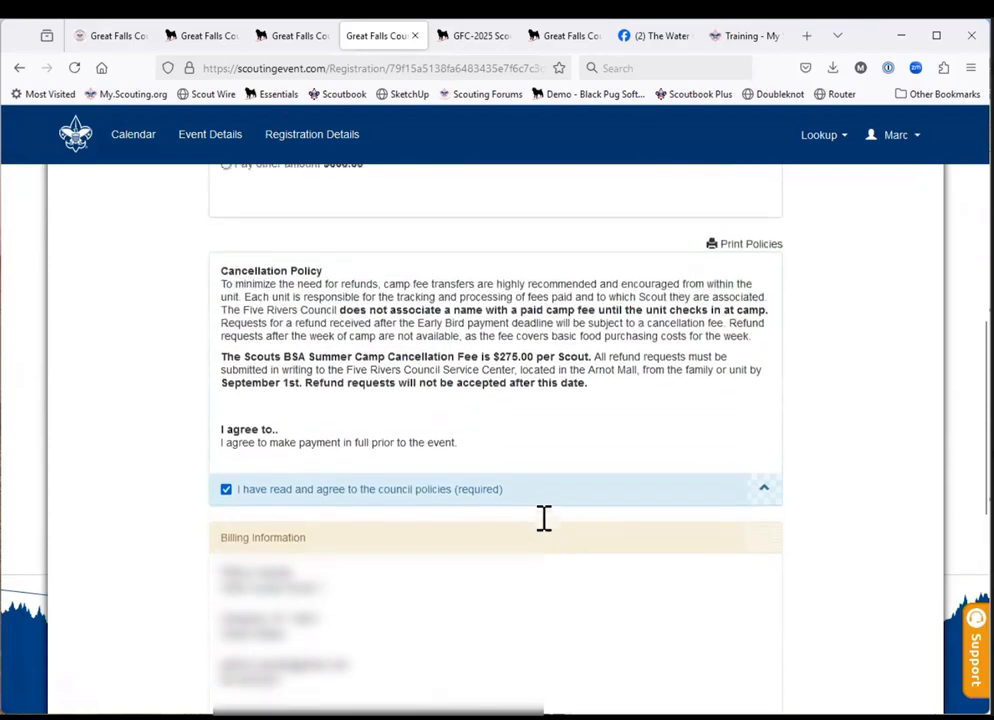
{"action": "scroll", "coordinate": [544, 532], "scroll_direction": "down", "scroll_amount": 3}
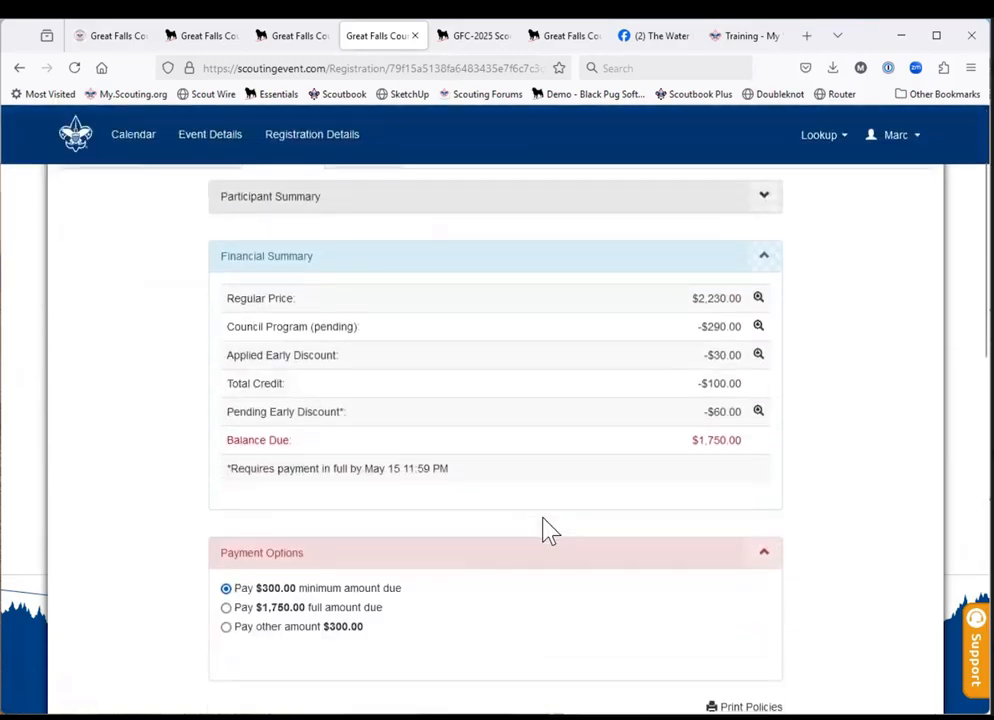
{"action": "scroll", "coordinate": [544, 532], "scroll_direction": "up", "scroll_amount": 3}
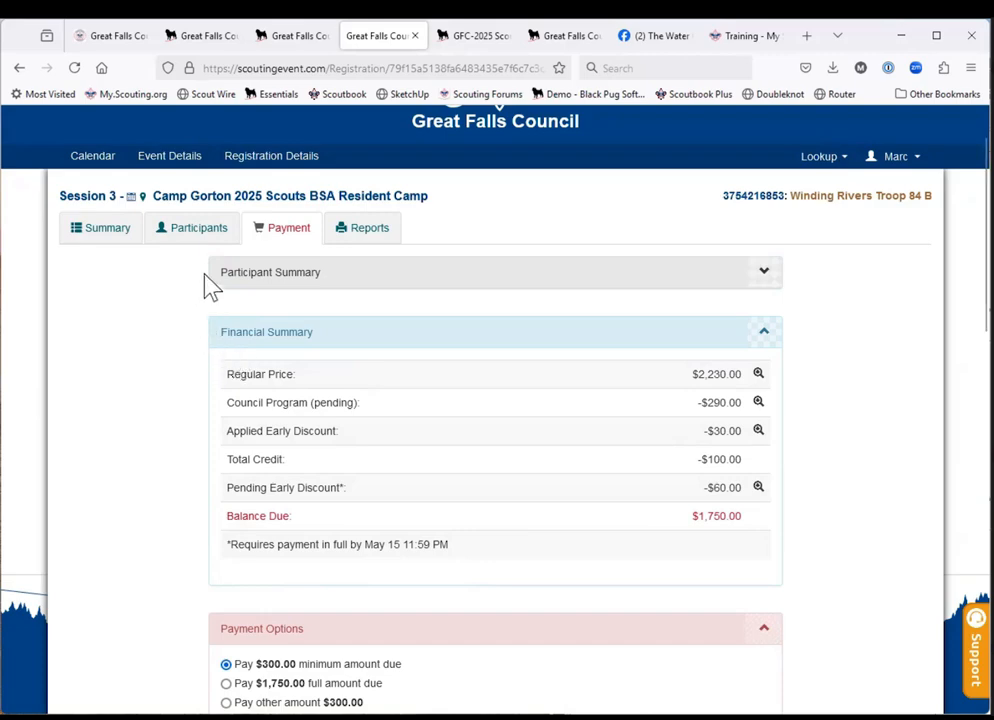
Leave the checkout and review the registration's available reports, from Check-In Registration QR Code and Unit Roster through Blue Cards and Scoutbook Export.
{"action": "left_click", "coordinate": [196, 232]}
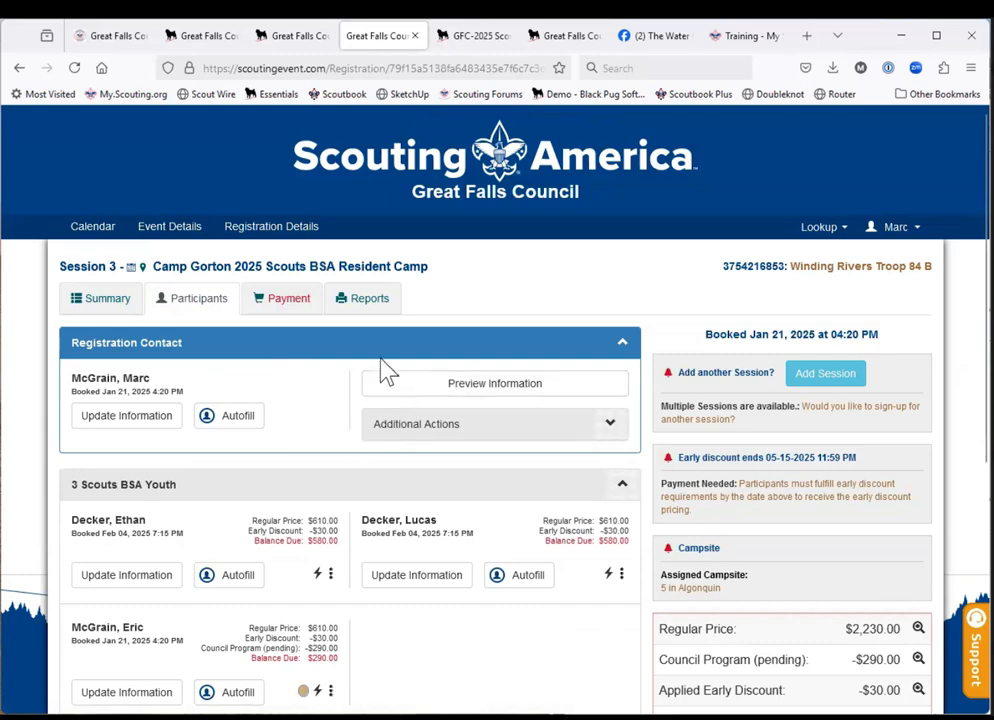
{"action": "left_click", "coordinate": [369, 312]}
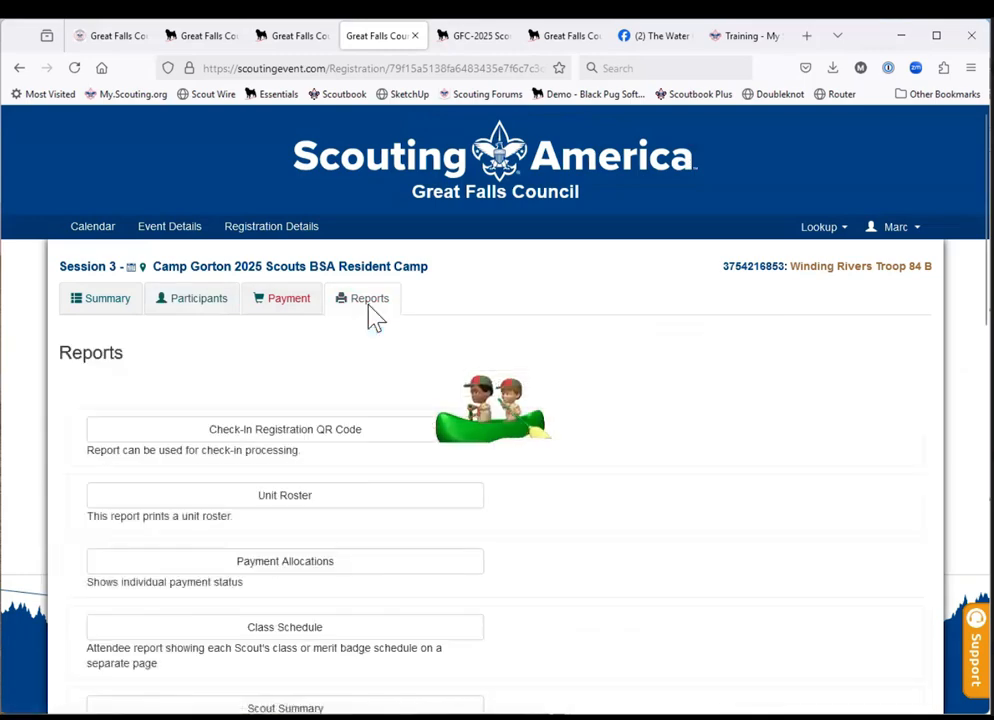
{"action": "scroll", "coordinate": [512, 441], "scroll_direction": "down", "scroll_amount": 1}
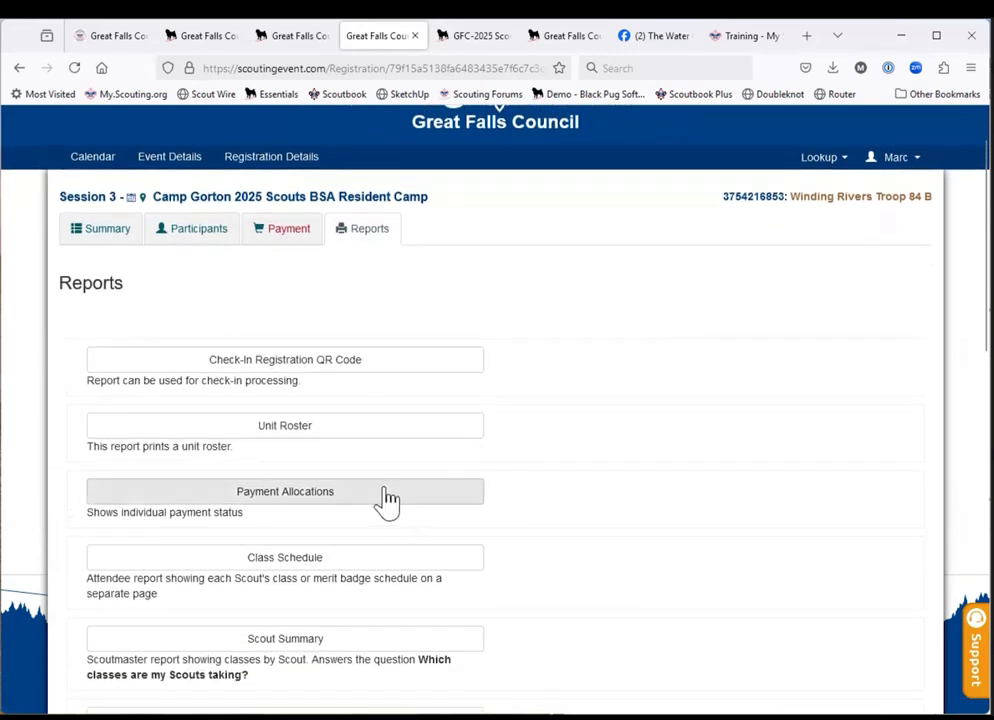
{"action": "scroll", "coordinate": [387, 500], "scroll_direction": "down", "scroll_amount": 5}
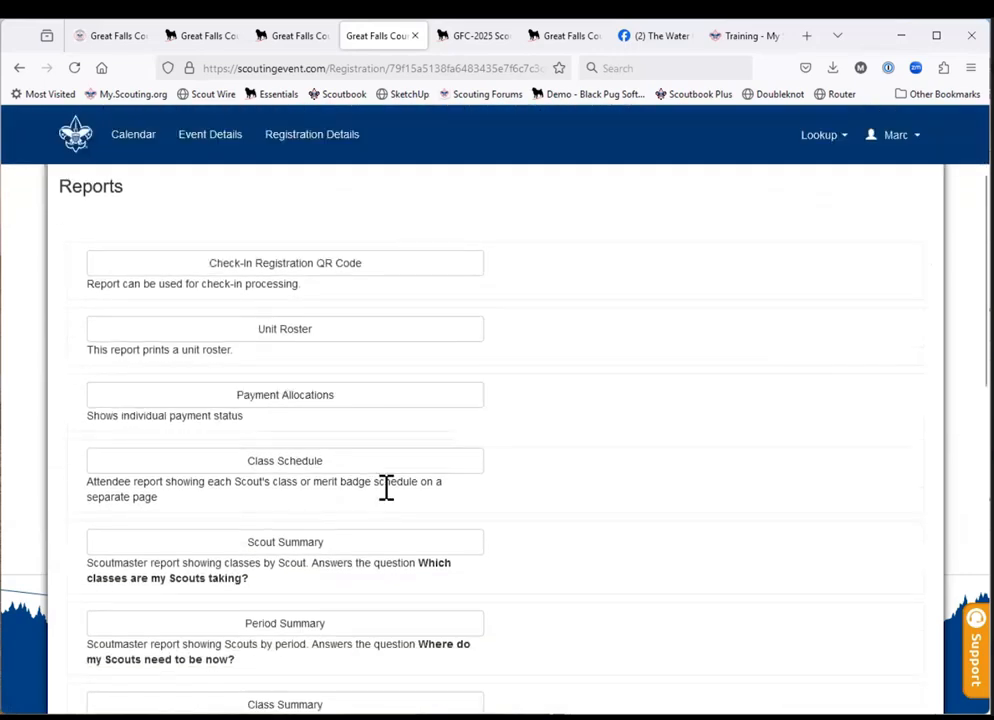
{"action": "scroll", "coordinate": [387, 500], "scroll_direction": "down", "scroll_amount": 3}
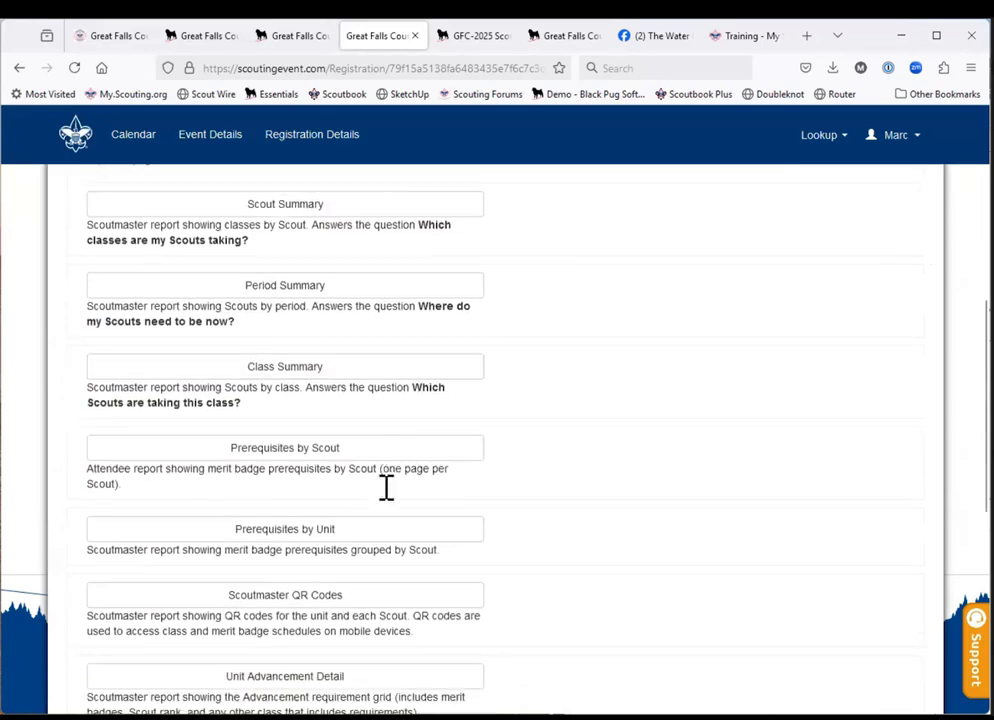
{"action": "scroll", "coordinate": [387, 490], "scroll_direction": "down", "scroll_amount": 1}
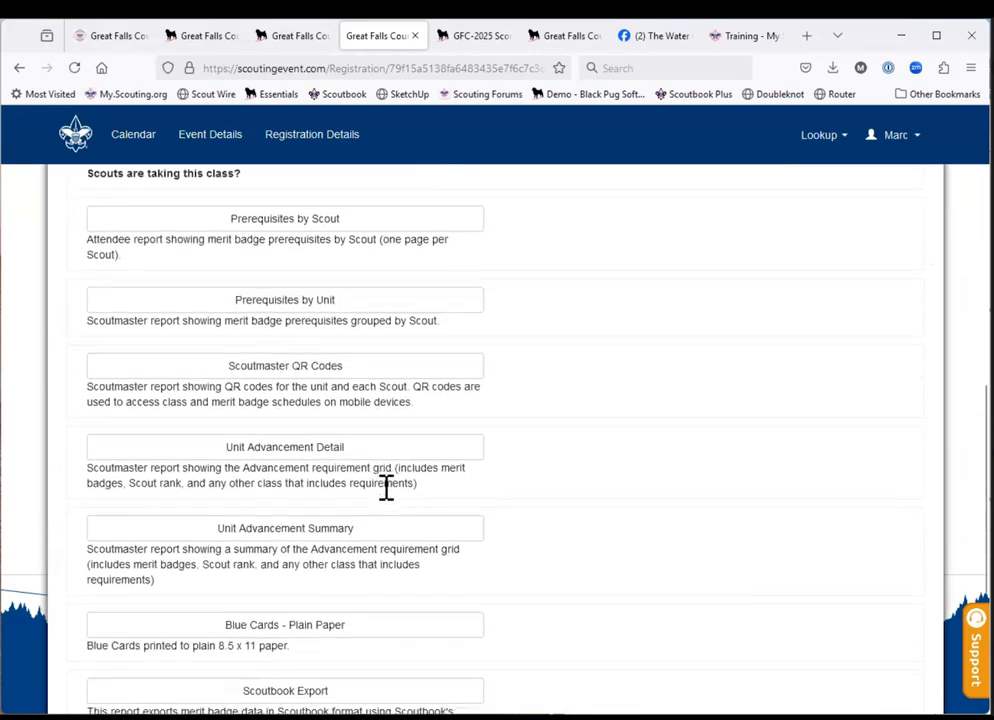
{"action": "scroll", "coordinate": [387, 495], "scroll_direction": "down", "scroll_amount": 3}
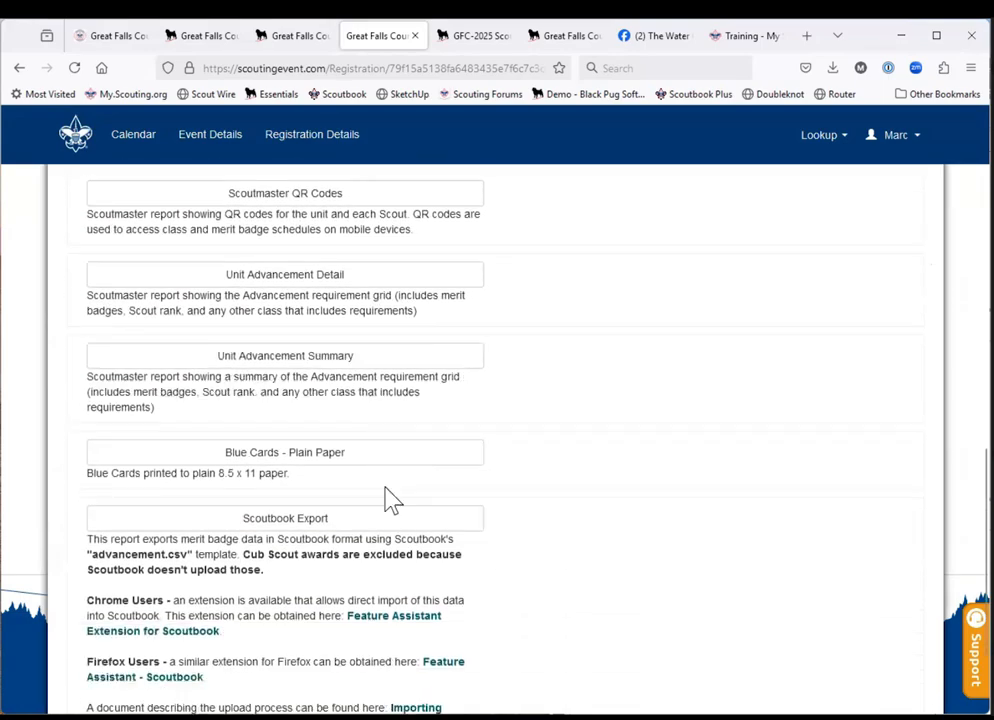
{"action": "scroll", "coordinate": [387, 495], "scroll_direction": "up", "scroll_amount": 1}
{"action": "scroll", "coordinate": [390, 500], "scroll_direction": "up", "scroll_amount": 7}
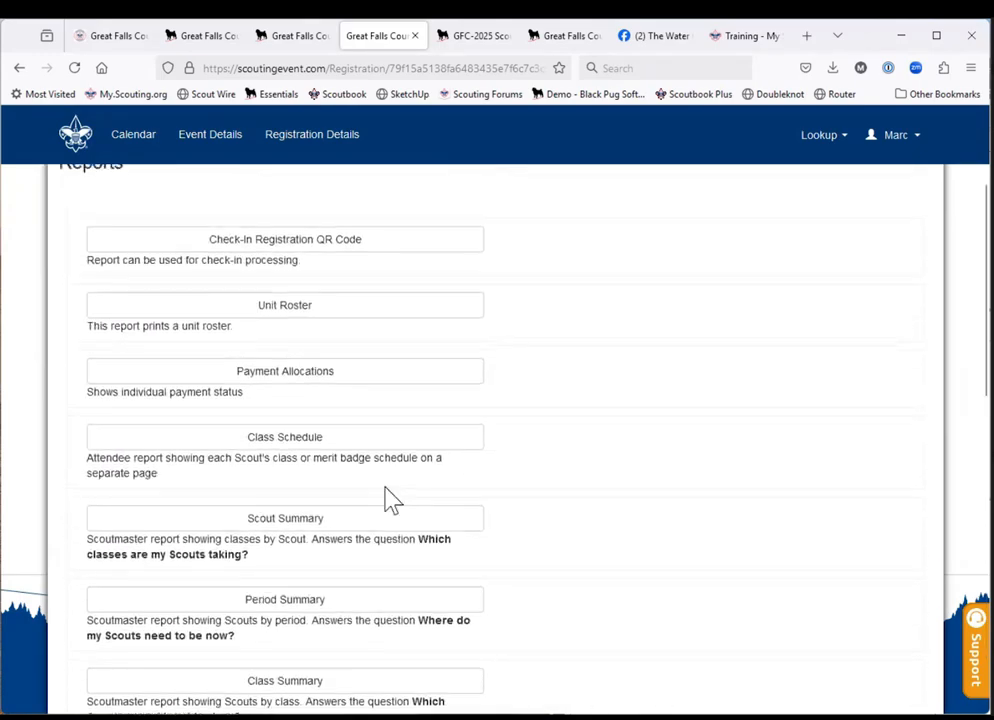
{"action": "scroll", "coordinate": [388, 499], "scroll_direction": "up", "scroll_amount": 1}
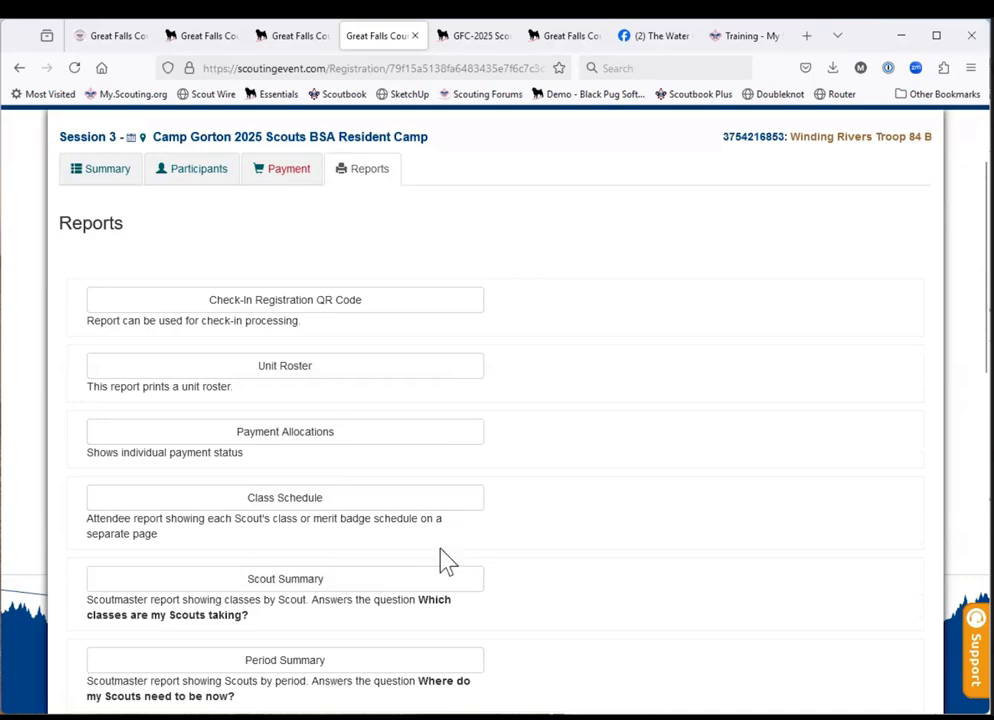
{"action": "scroll", "coordinate": [510, 543], "scroll_direction": "up", "scroll_amount": 1}
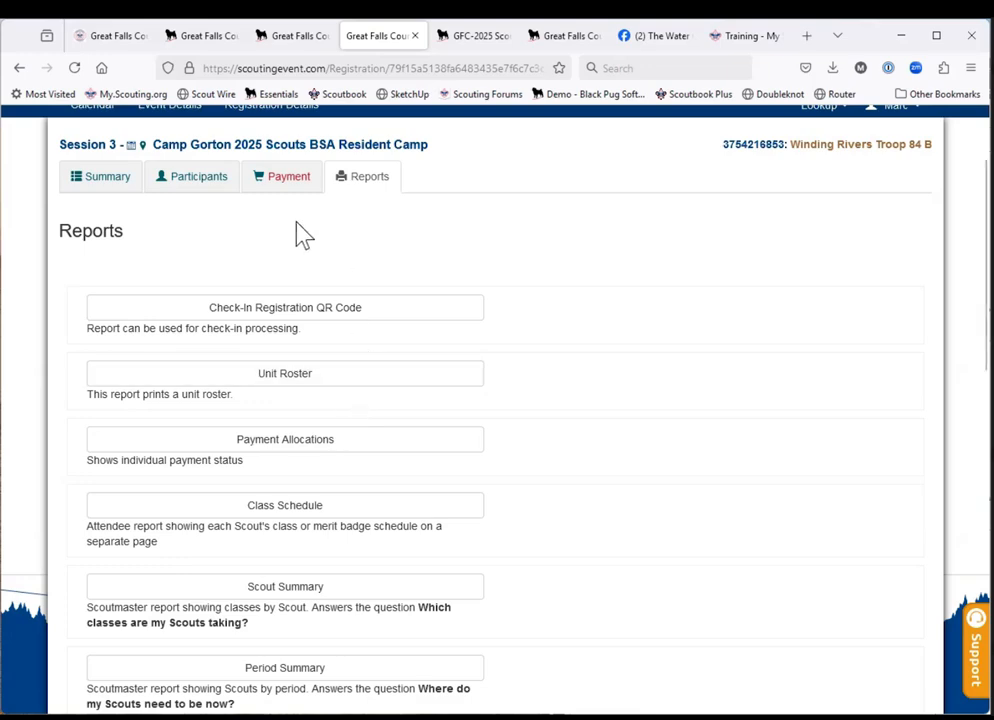
From the second youth participant's registration information, open the required campership application and review its instructions, Scout Information and Campership Request sections.
{"action": "left_click", "coordinate": [203, 186]}
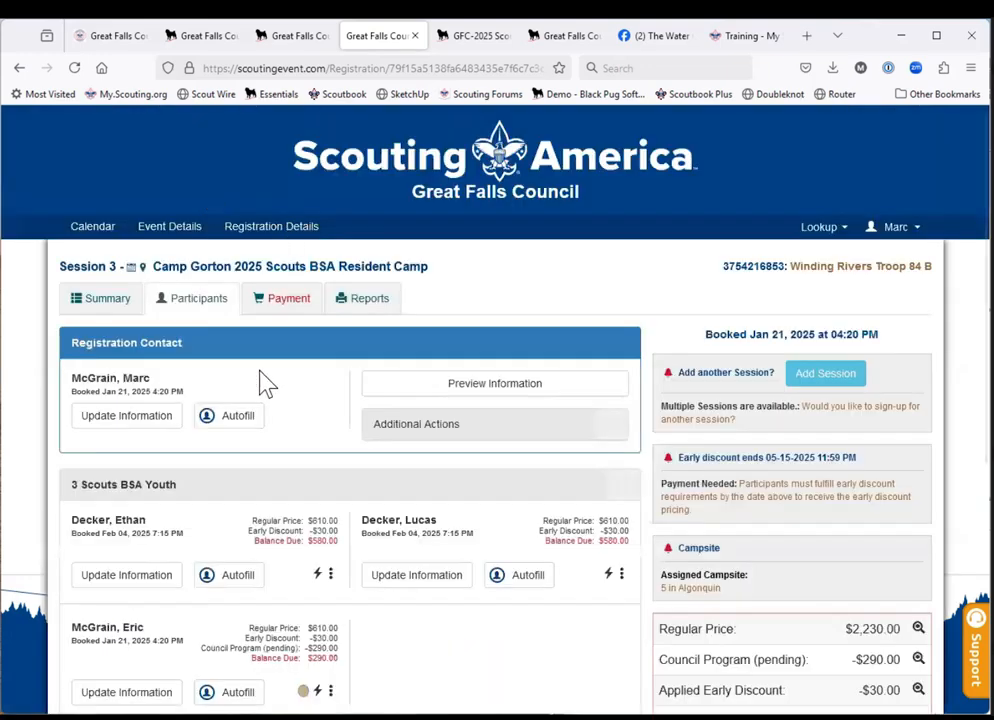
{"action": "left_click", "coordinate": [387, 593]}
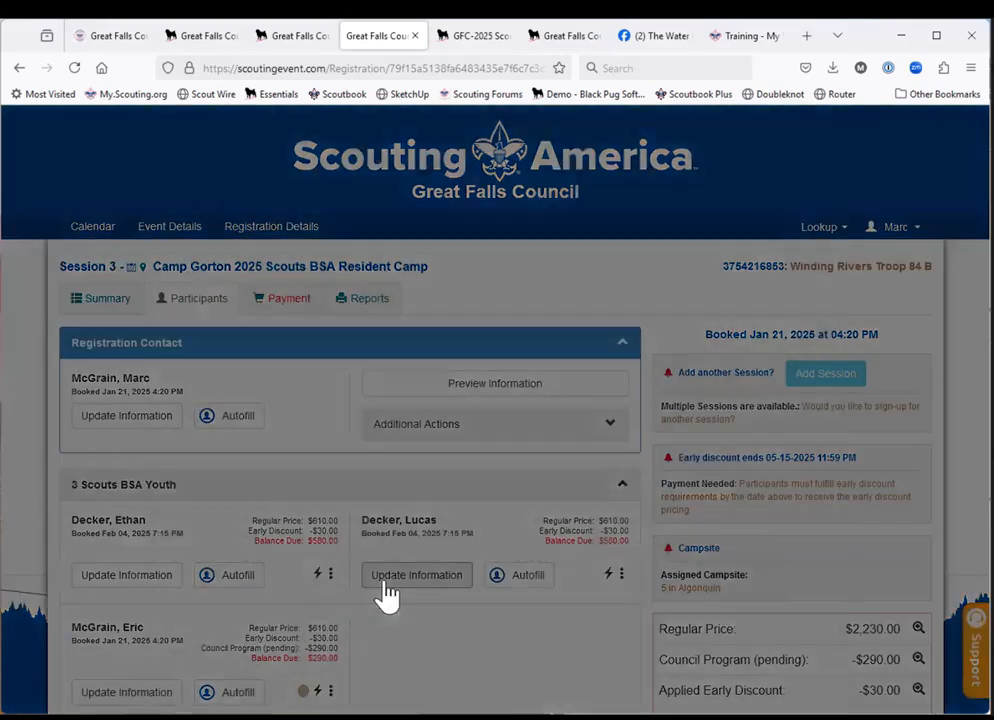
{"action": "scroll", "coordinate": [349, 640], "scroll_direction": "down", "scroll_amount": 3}
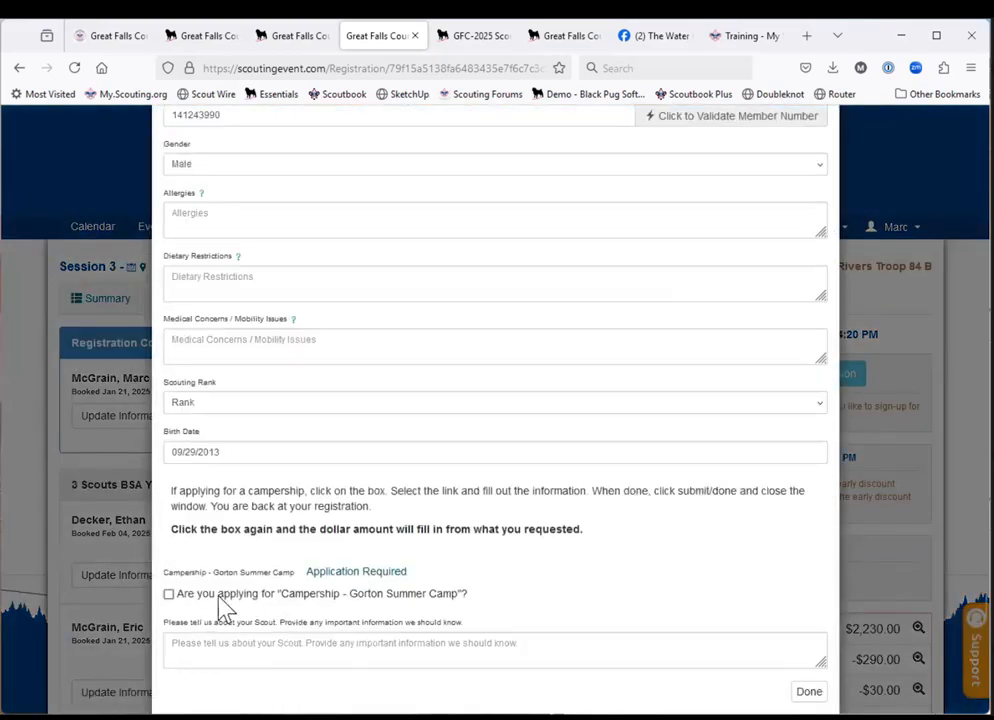
{"action": "left_click", "coordinate": [345, 574]}
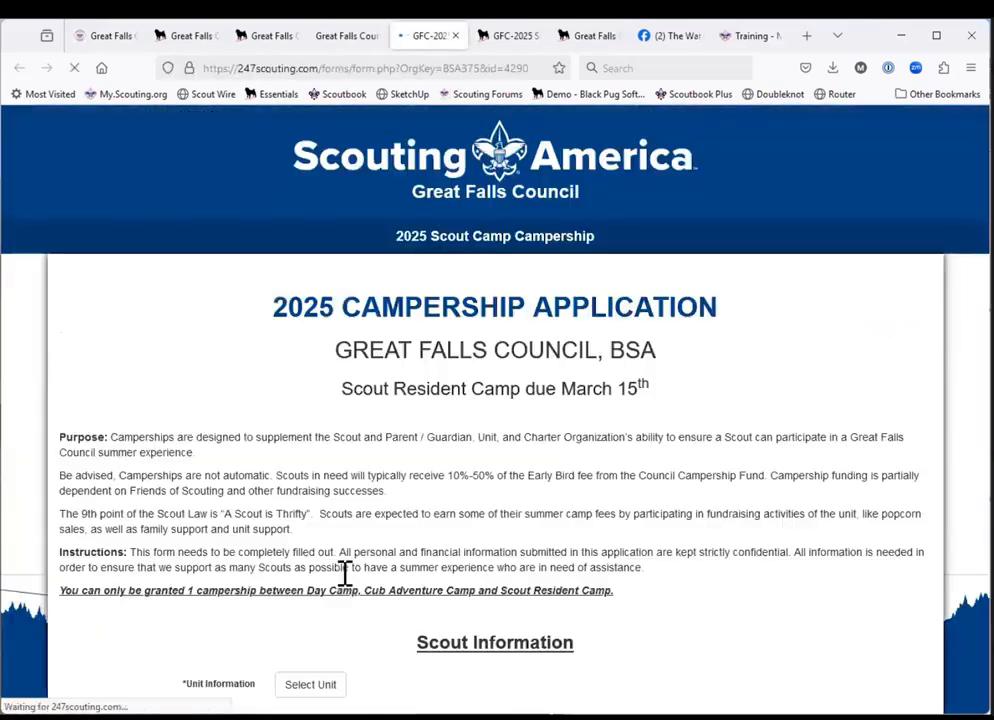
{"action": "scroll", "coordinate": [345, 585], "scroll_direction": "down", "scroll_amount": 5}
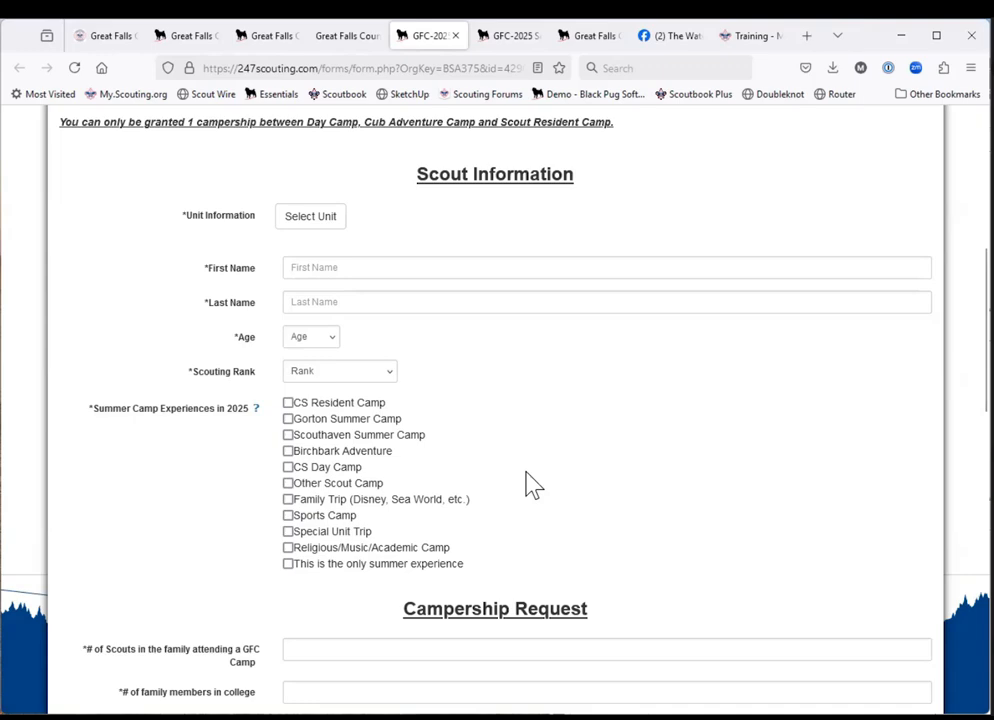
{"action": "scroll", "coordinate": [568, 419], "scroll_direction": "up", "scroll_amount": 3}
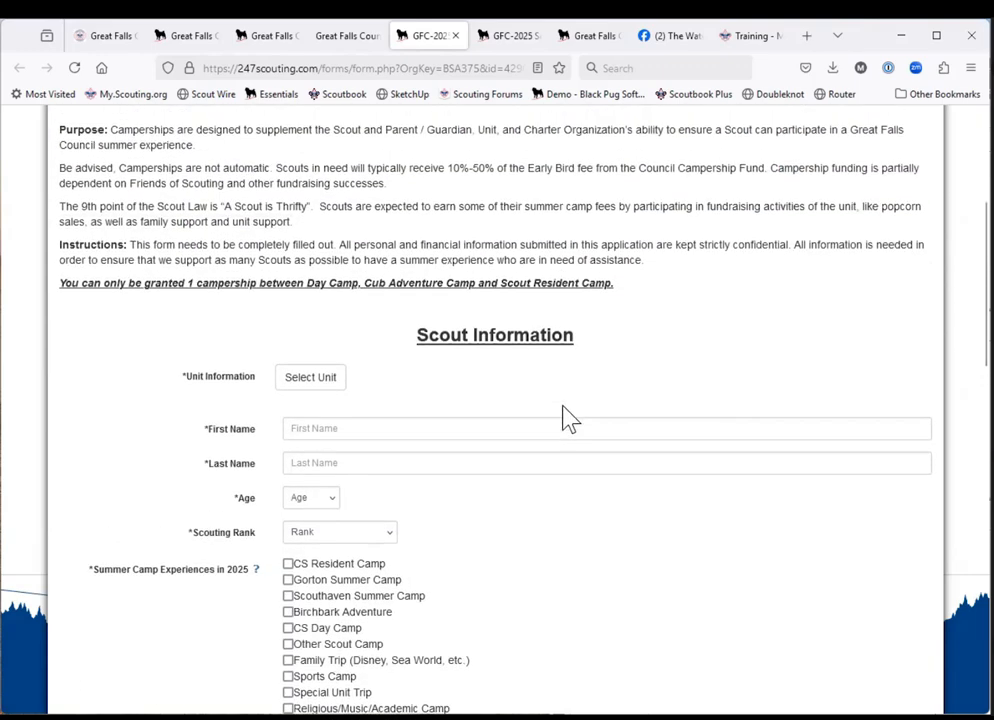
{"action": "scroll", "coordinate": [568, 419], "scroll_direction": "down", "scroll_amount": 3}
{"action": "scroll", "coordinate": [568, 419], "scroll_direction": "down", "scroll_amount": 1}
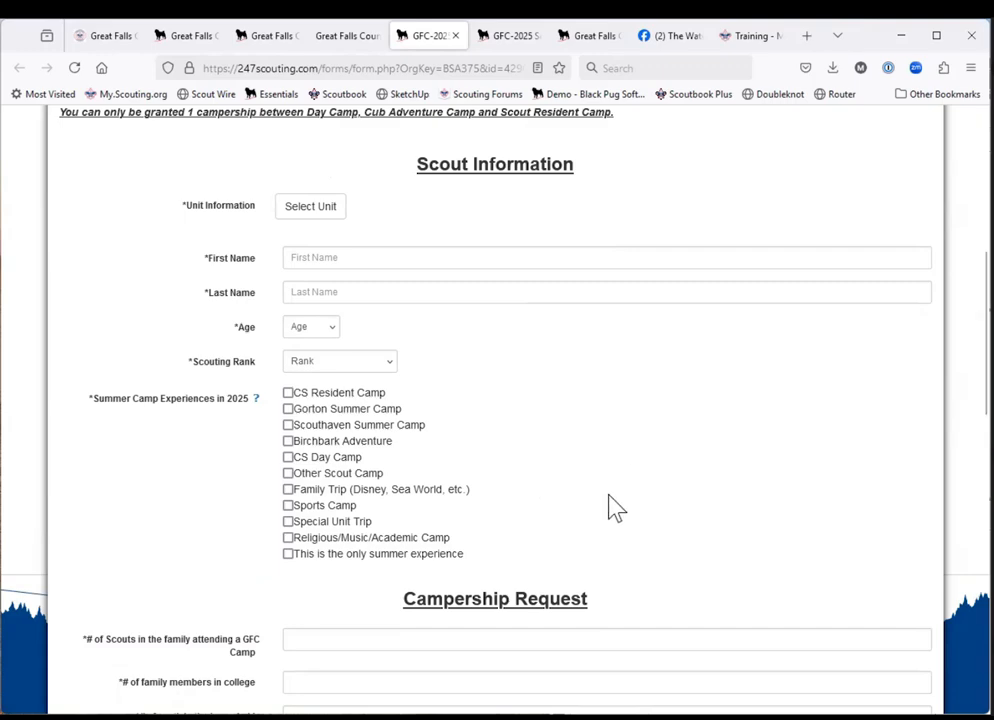
{"action": "scroll", "coordinate": [613, 500], "scroll_direction": "down", "scroll_amount": 3}
{"action": "scroll", "coordinate": [610, 494], "scroll_direction": "up", "scroll_amount": 2}
{"action": "scroll", "coordinate": [610, 494], "scroll_direction": "up", "scroll_amount": 1}
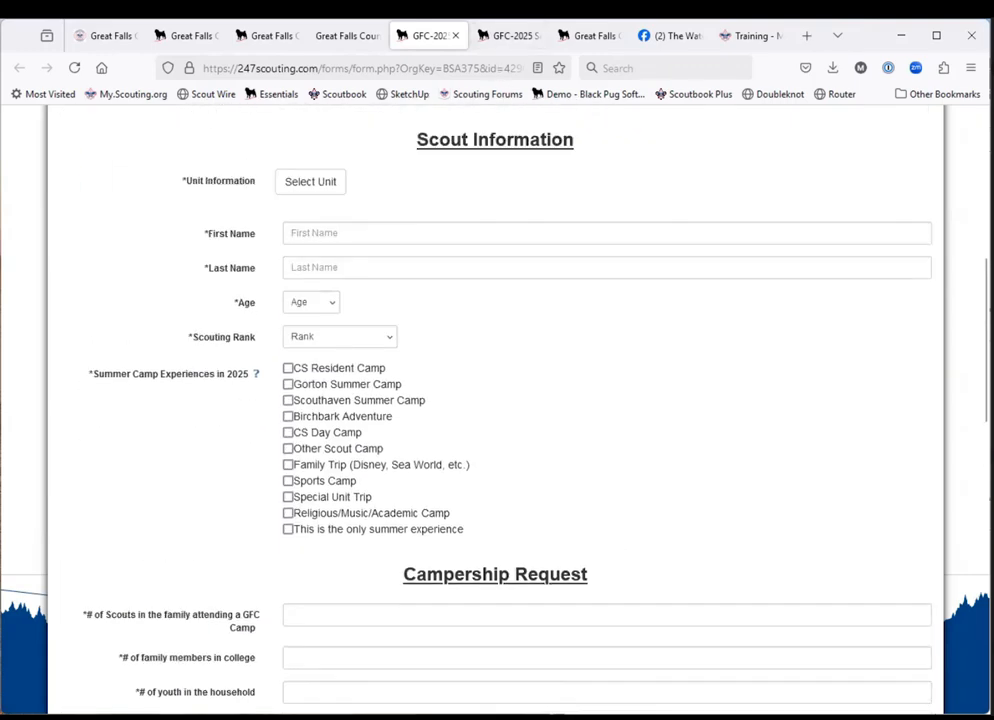
Close the campership application and the Scout's registration information without entering anything, and dismiss the closed-tab notice.
{"action": "left_click", "coordinate": [455, 36]}
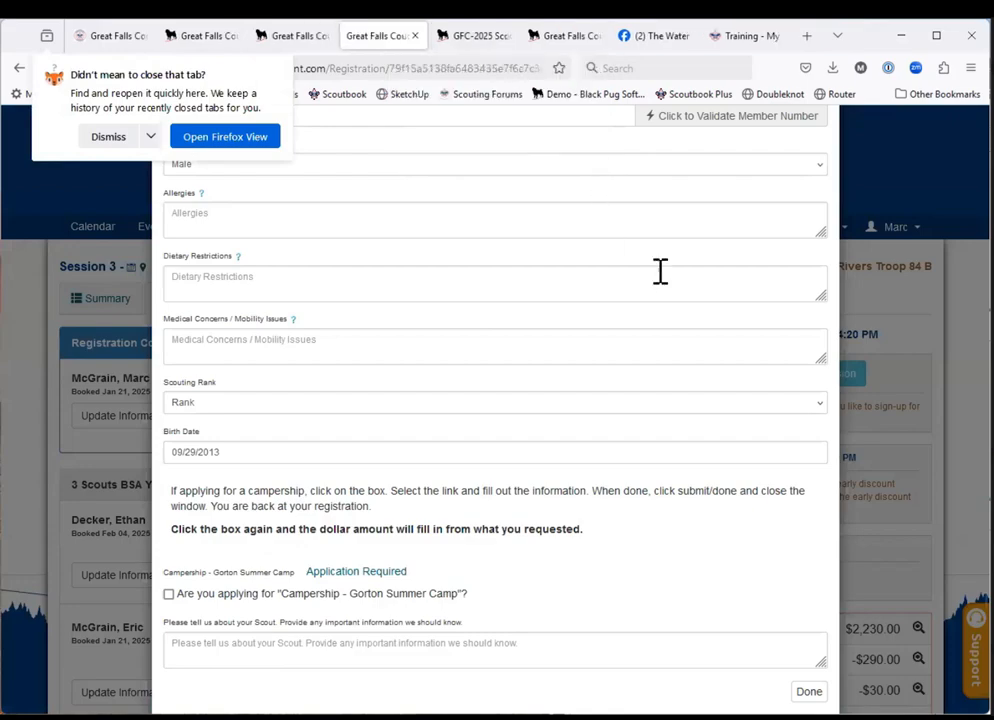
{"action": "left_click", "coordinate": [918, 207]}
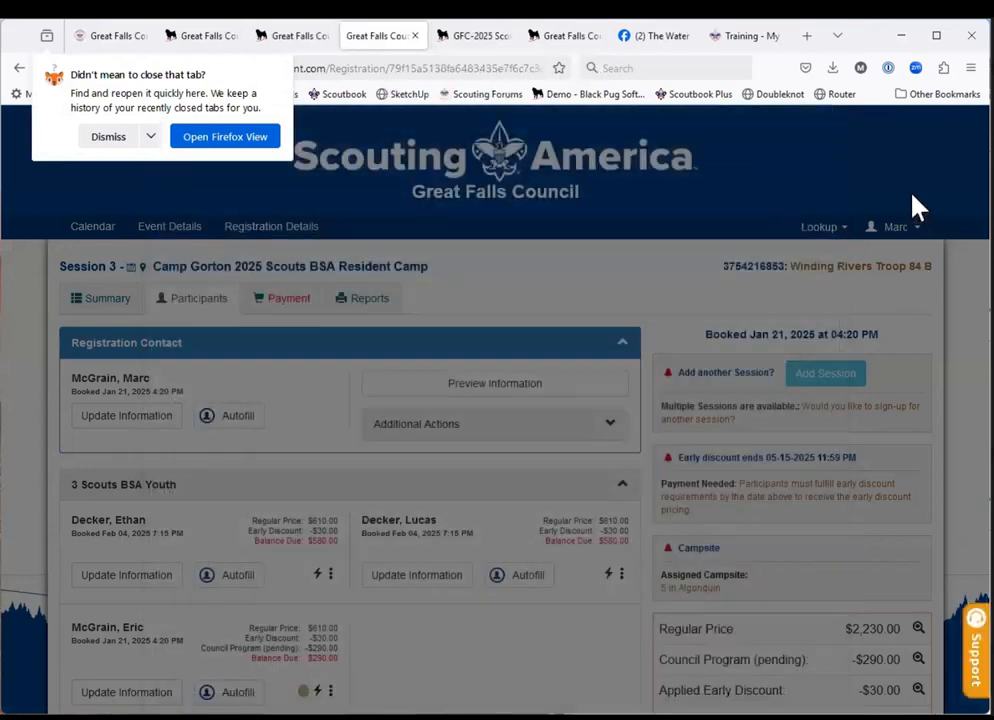
{"action": "left_click", "coordinate": [118, 138]}
{"action": "scroll", "coordinate": [581, 473], "scroll_direction": "down", "scroll_amount": 3}
{"action": "scroll", "coordinate": [581, 473], "scroll_direction": "up", "scroll_amount": 1}
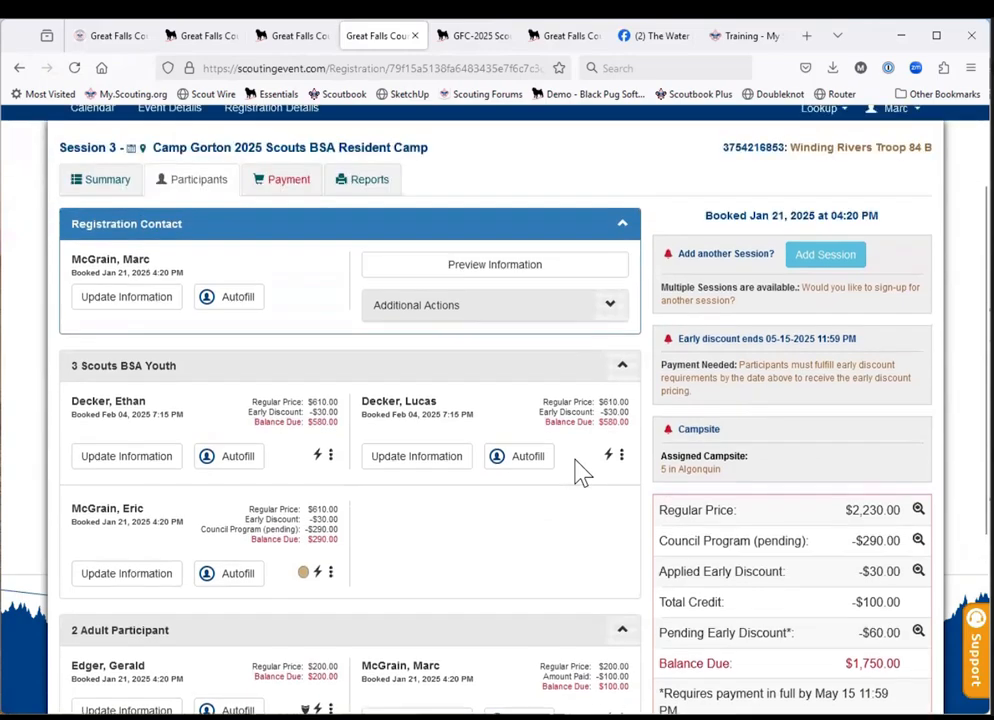
{"action": "scroll", "coordinate": [581, 473], "scroll_direction": "up", "scroll_amount": 1}
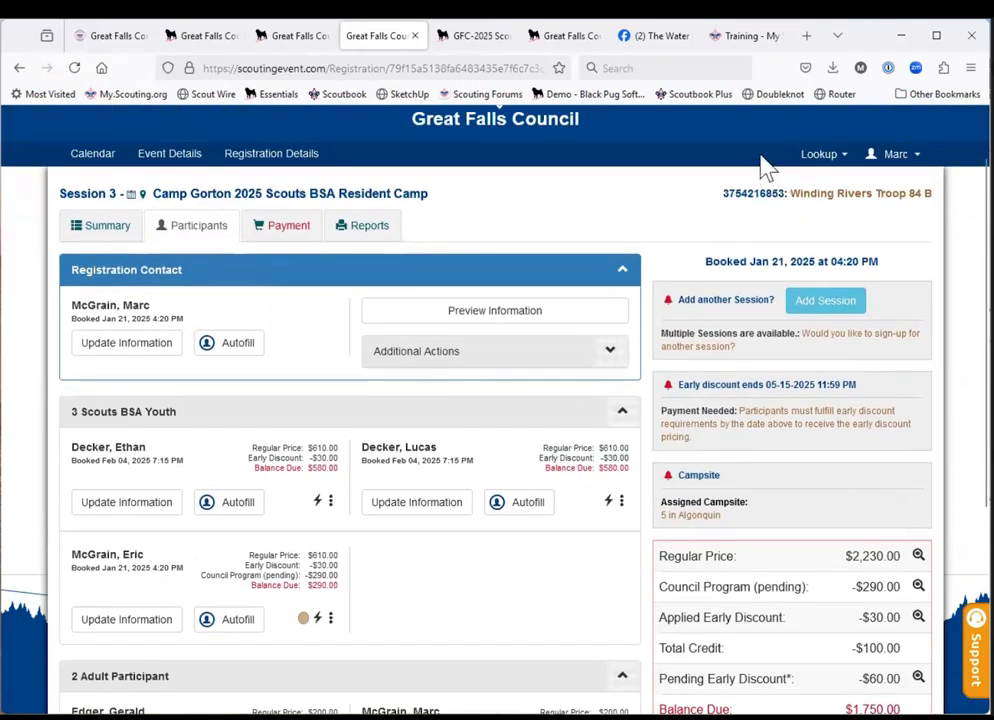
Switch to Gmail in a new browser tab and open the "Camp Gorton 2025 Scouts BSA Resident Camp: Session 3" confirmation email.
{"action": "left_click", "coordinate": [806, 35]}
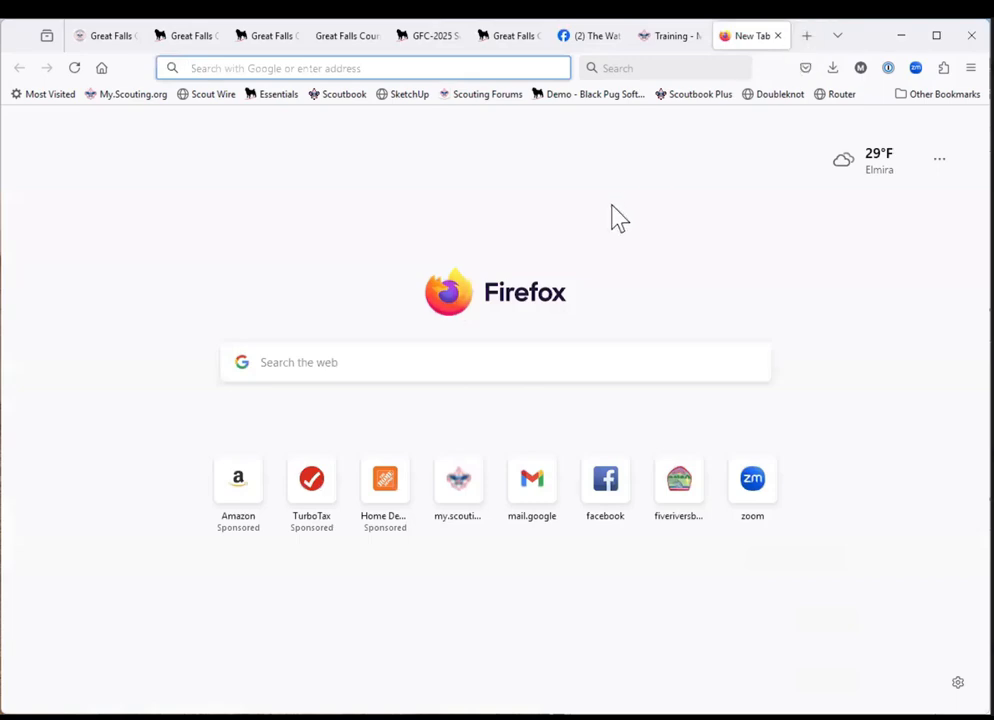
{"action": "left_click", "coordinate": [101, 68]}
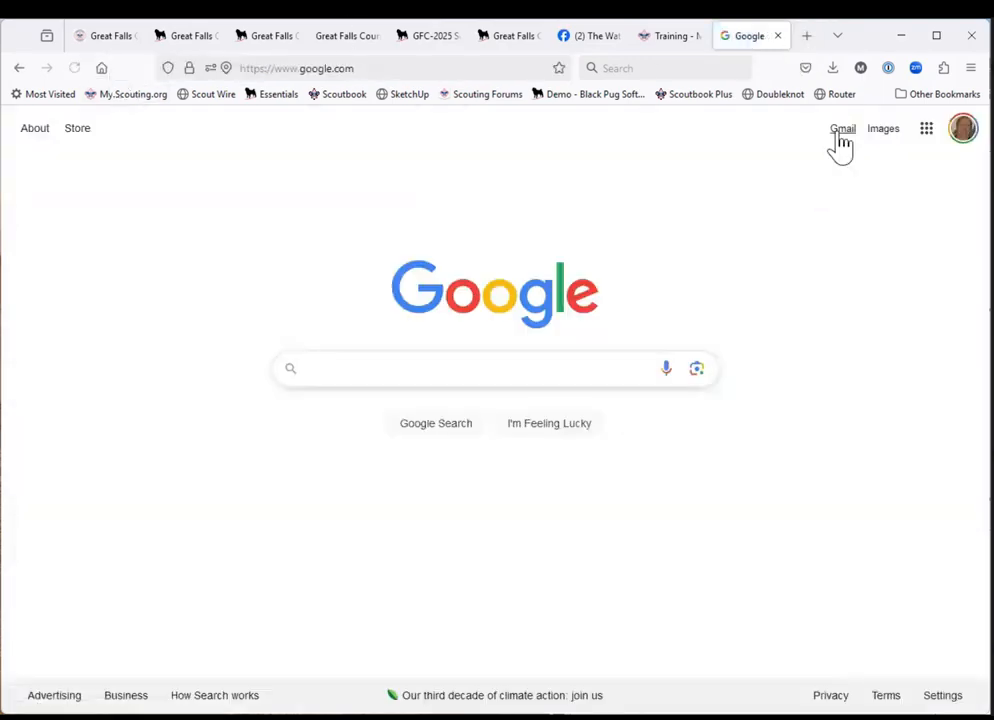
{"action": "left_click", "coordinate": [840, 140]}
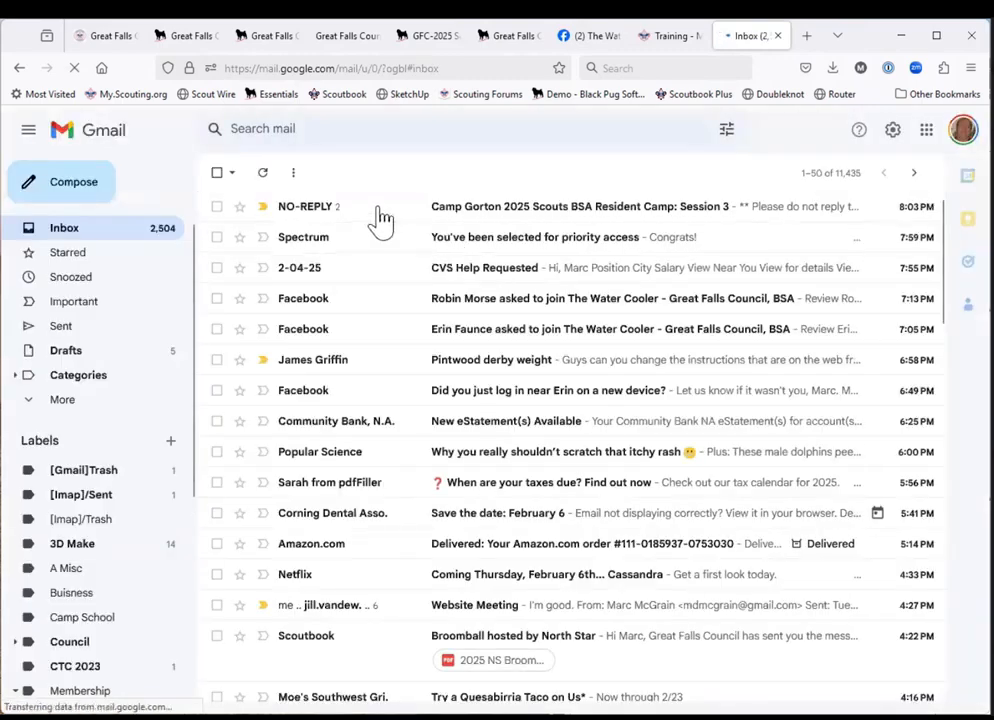
{"action": "left_click", "coordinate": [380, 218]}
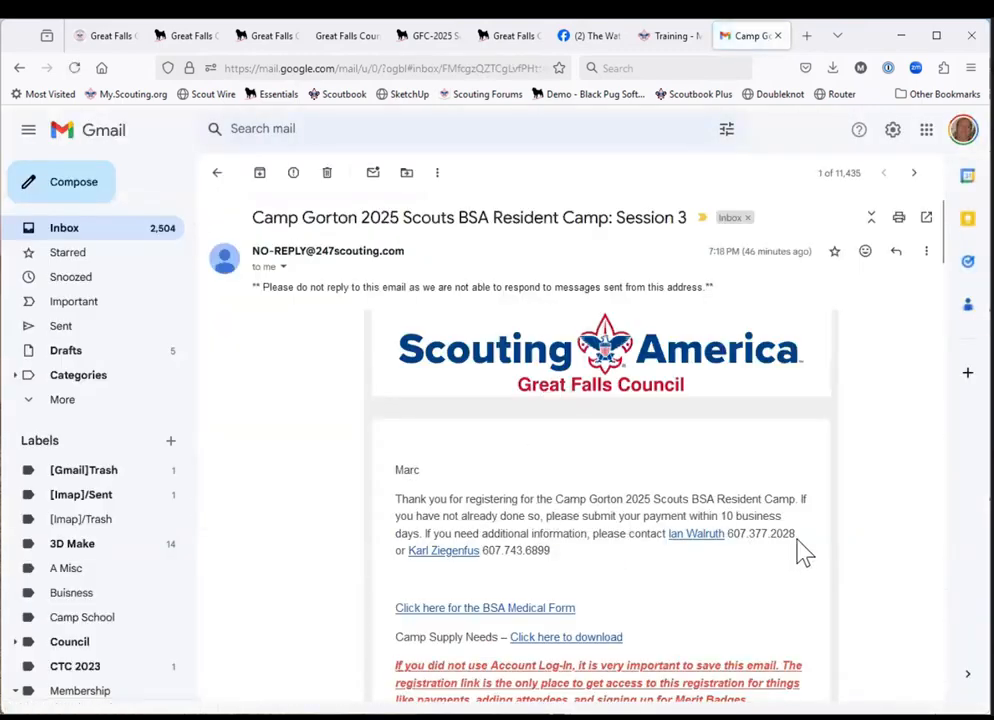
Read through the confirmation email and follow its View and/or Edit Registration Details link to the troop's registration.
{"action": "scroll", "coordinate": [800, 550], "scroll_direction": "down", "scroll_amount": 2}
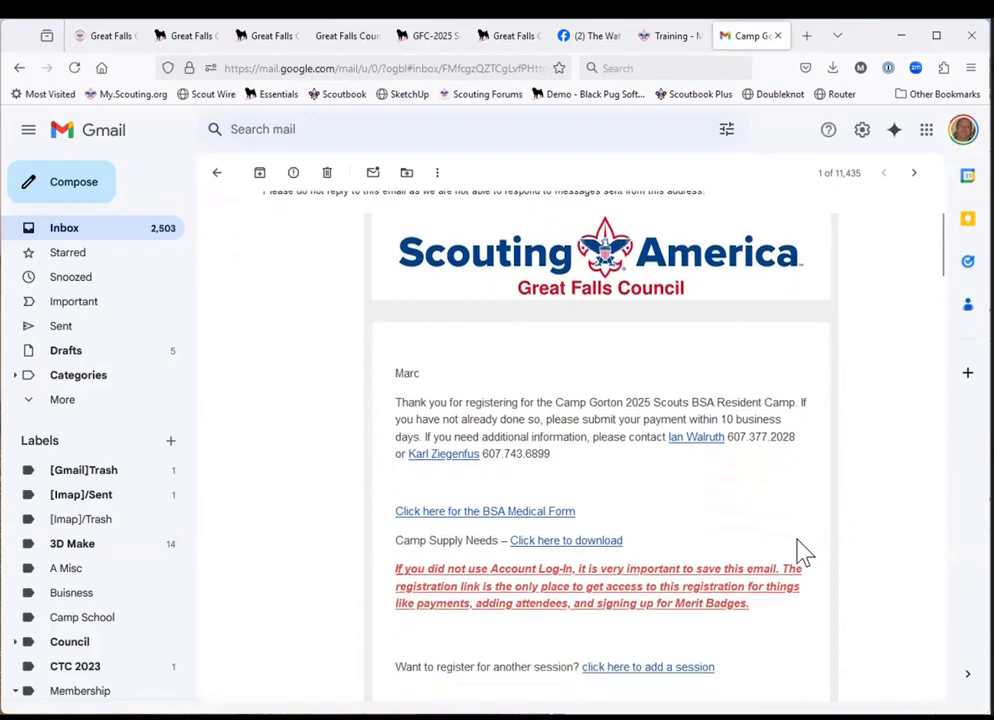
{"action": "scroll", "coordinate": [817, 519], "scroll_direction": "down", "scroll_amount": 2}
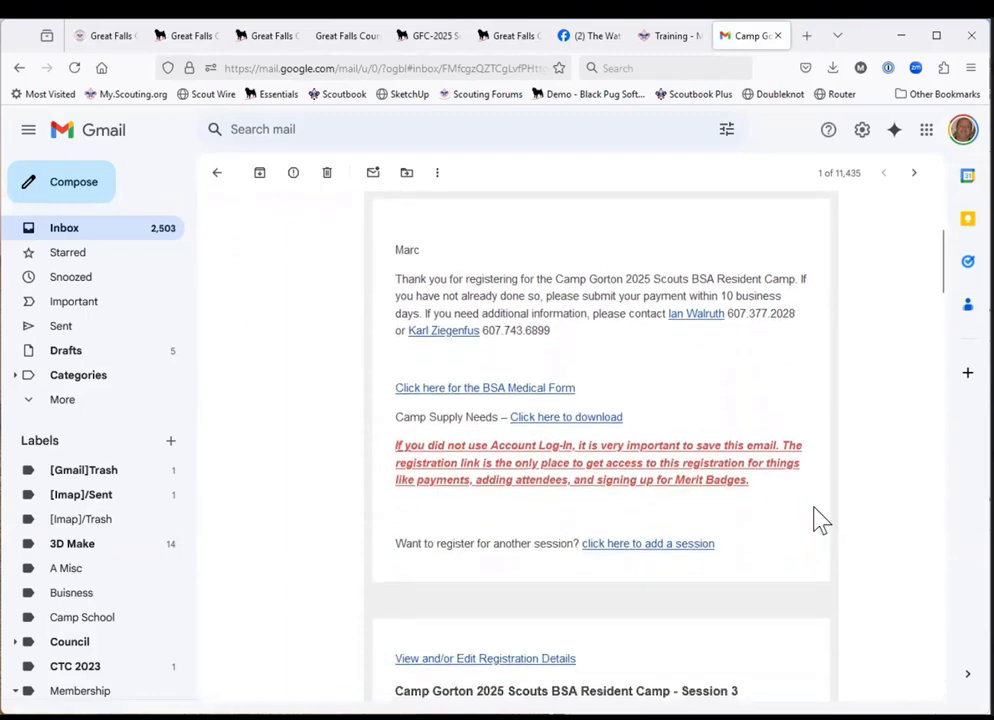
{"action": "scroll", "coordinate": [817, 519], "scroll_direction": "down", "scroll_amount": 4}
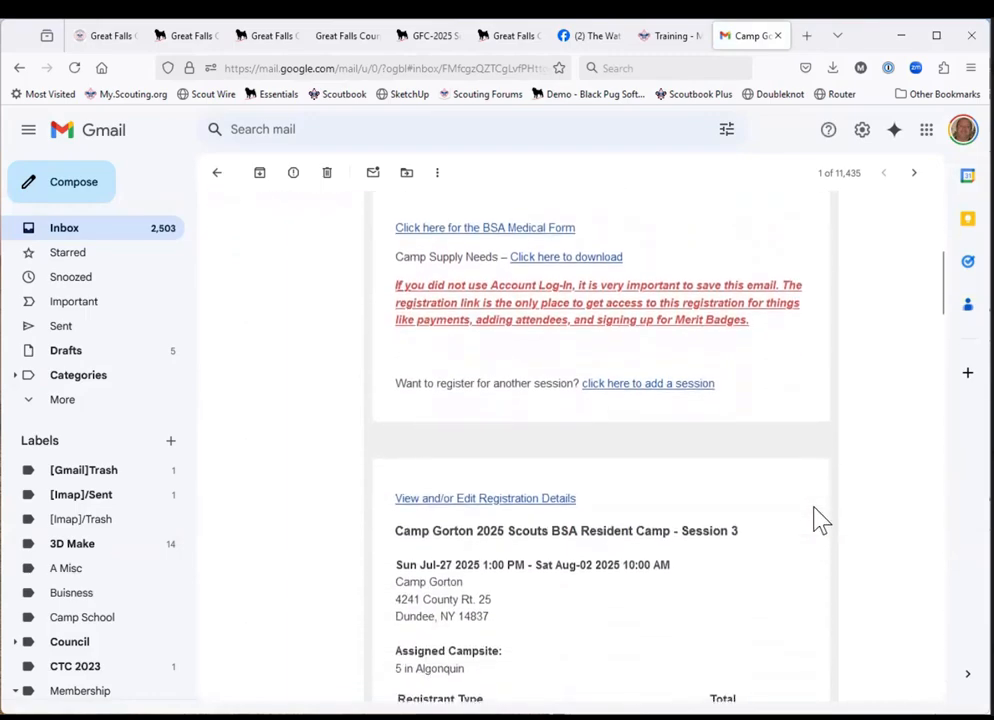
{"action": "scroll", "coordinate": [817, 519], "scroll_direction": "down", "scroll_amount": 1}
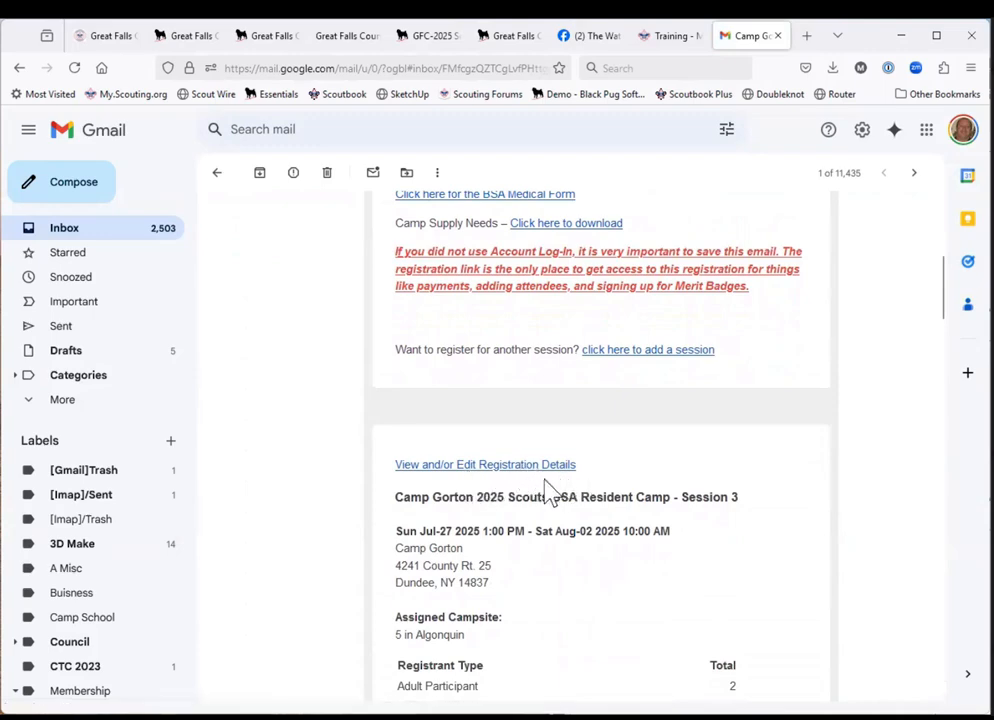
{"action": "left_click", "coordinate": [537, 466]}
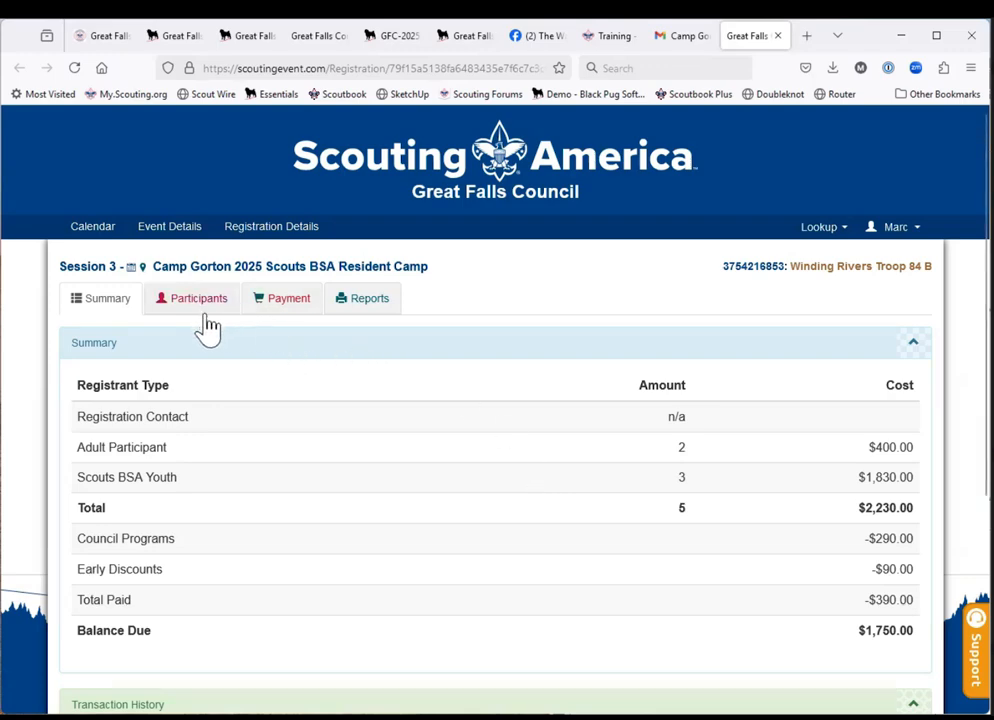
Review the registration's Financial Summary and Payment Options, and check the Registration Timeline on the already open Camp Gorton event page.
{"action": "left_click", "coordinate": [286, 310]}
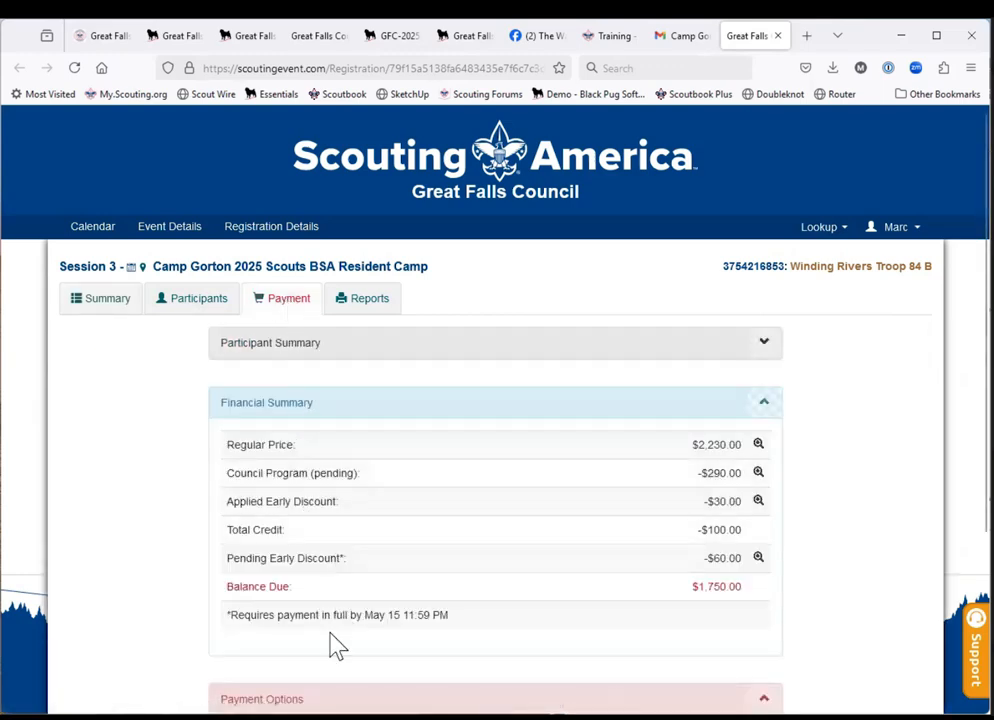
{"action": "scroll", "coordinate": [330, 645], "scroll_direction": "down", "scroll_amount": 3}
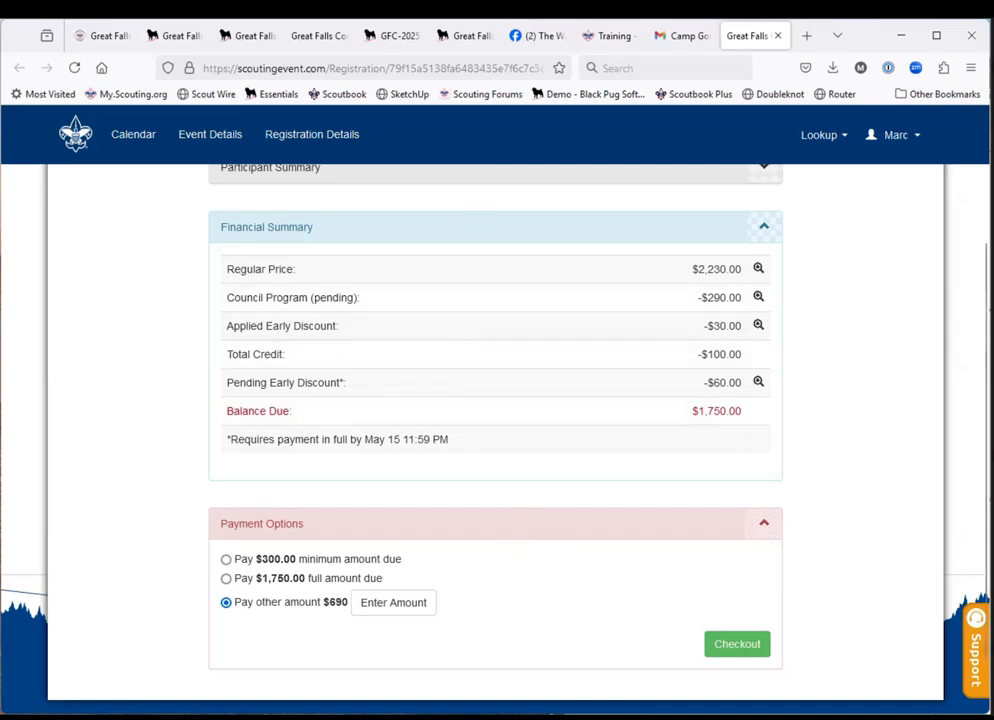
{"action": "mouse_move", "coordinate": [466, 46]}
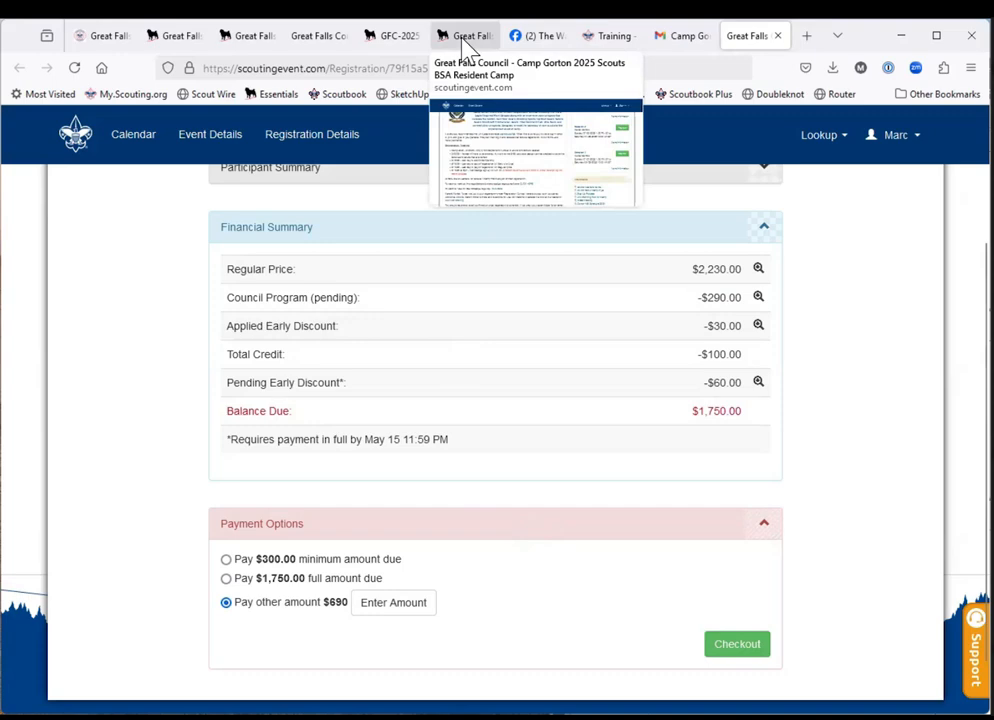
{"action": "left_click", "coordinate": [466, 40]}
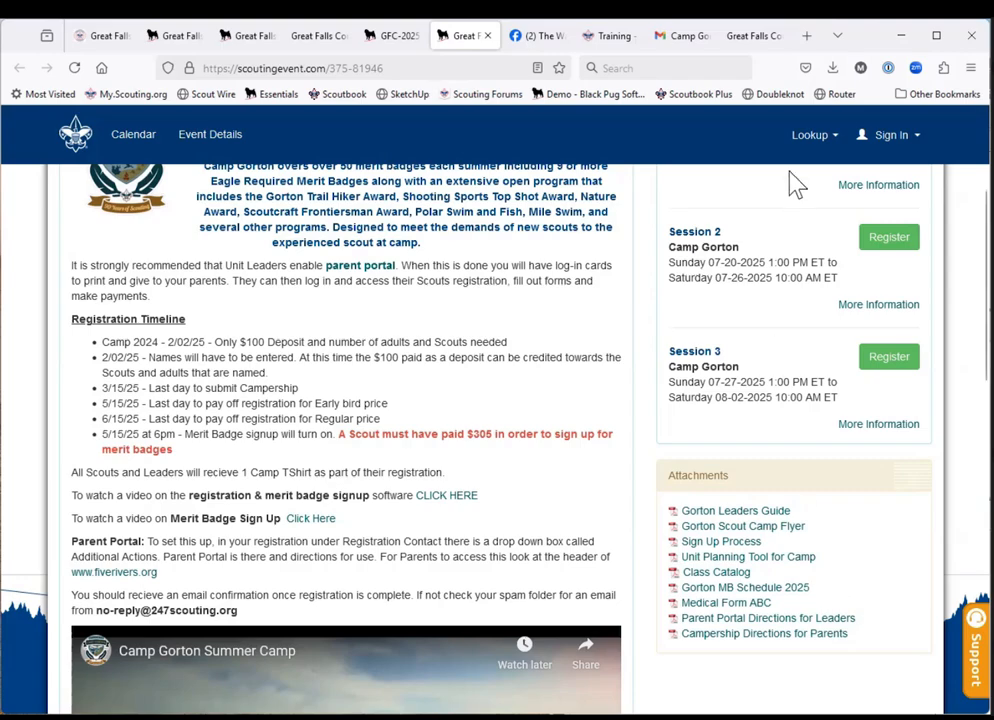
{"action": "left_click", "coordinate": [743, 37]}
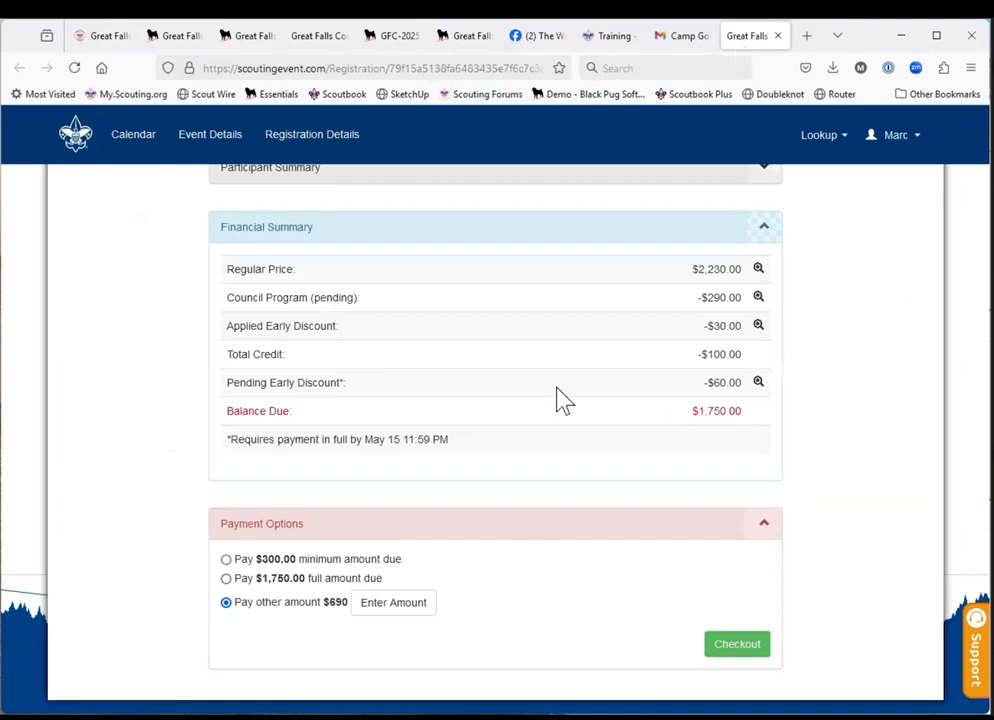
{"action": "scroll", "coordinate": [521, 524], "scroll_direction": "up", "scroll_amount": 3}
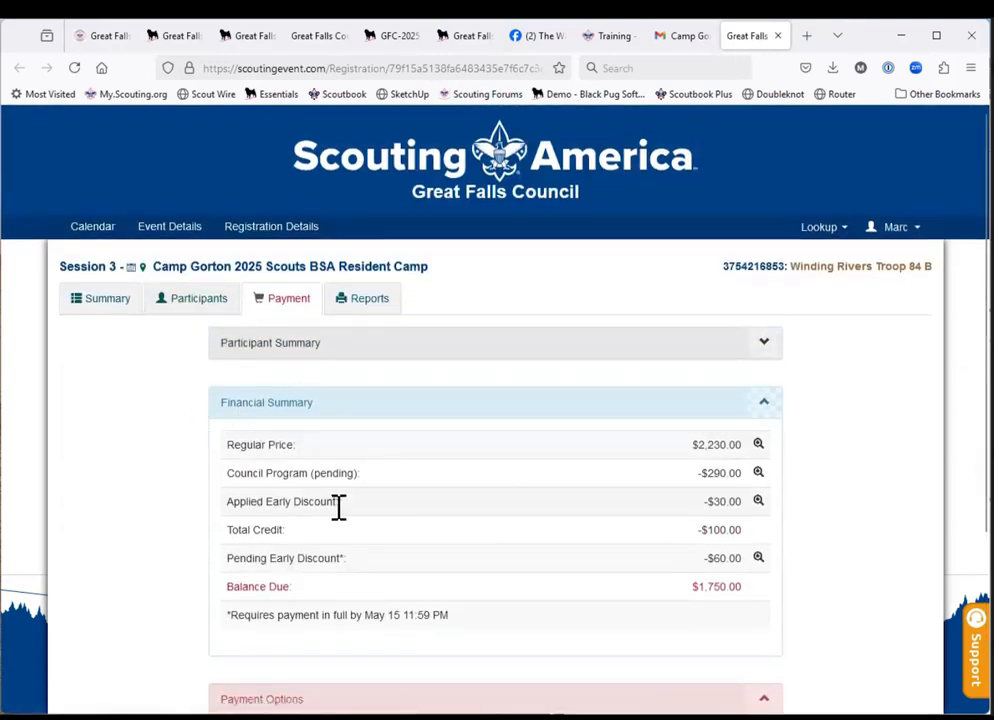
Revisit the registration details link in the confirmation email, and return to the registration opened from it.
{"action": "left_click", "coordinate": [681, 40]}
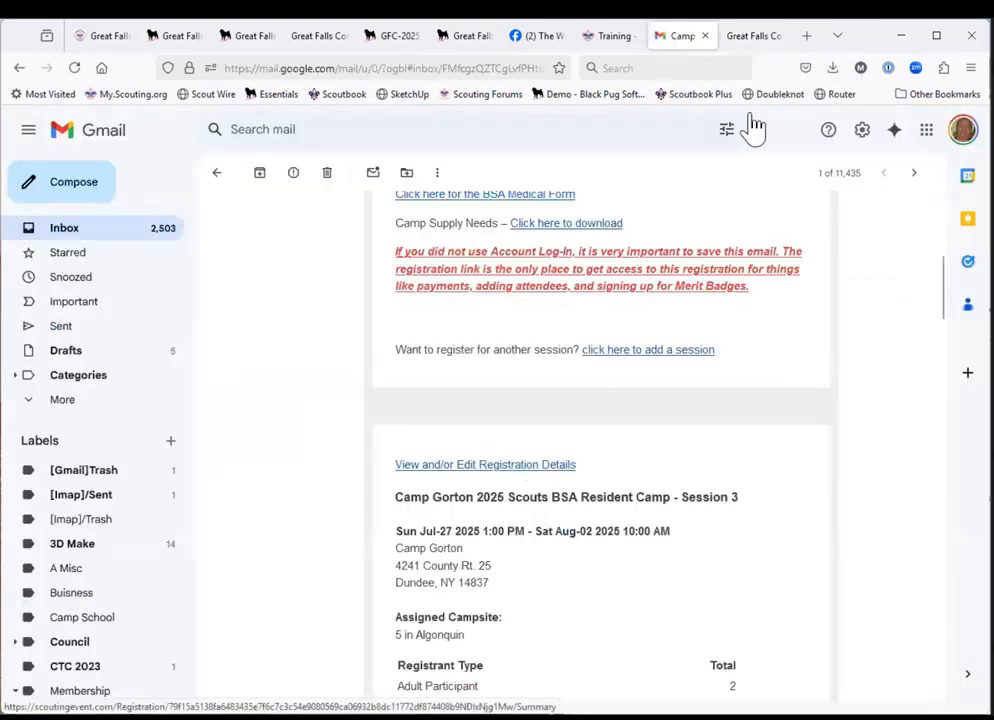
{"action": "mouse_move", "coordinate": [748, 48]}
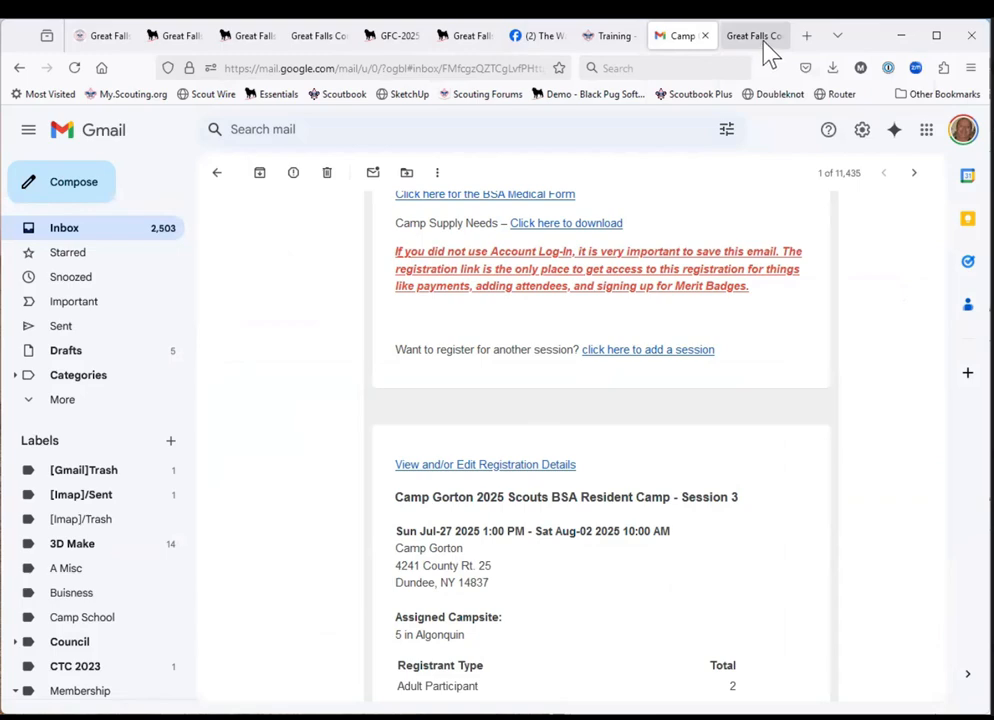
{"action": "left_click", "coordinate": [766, 46]}
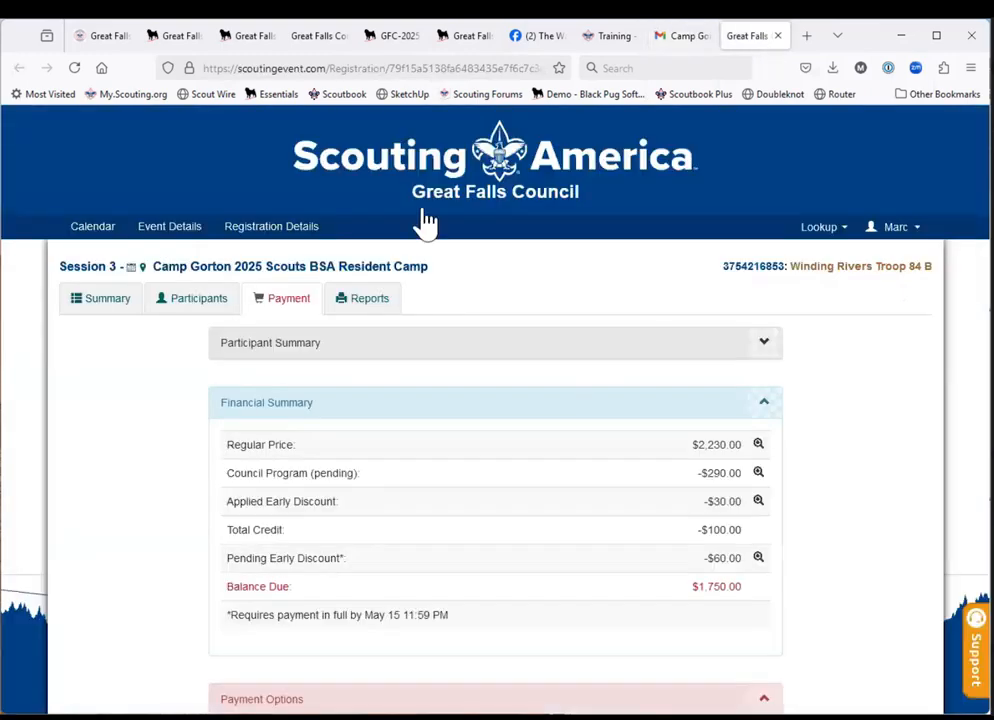
Open the first youth participant's registration information, review its fields down to the campership and Camp TShirt options, and close it without entering anything.
{"action": "left_click", "coordinate": [192, 300]}
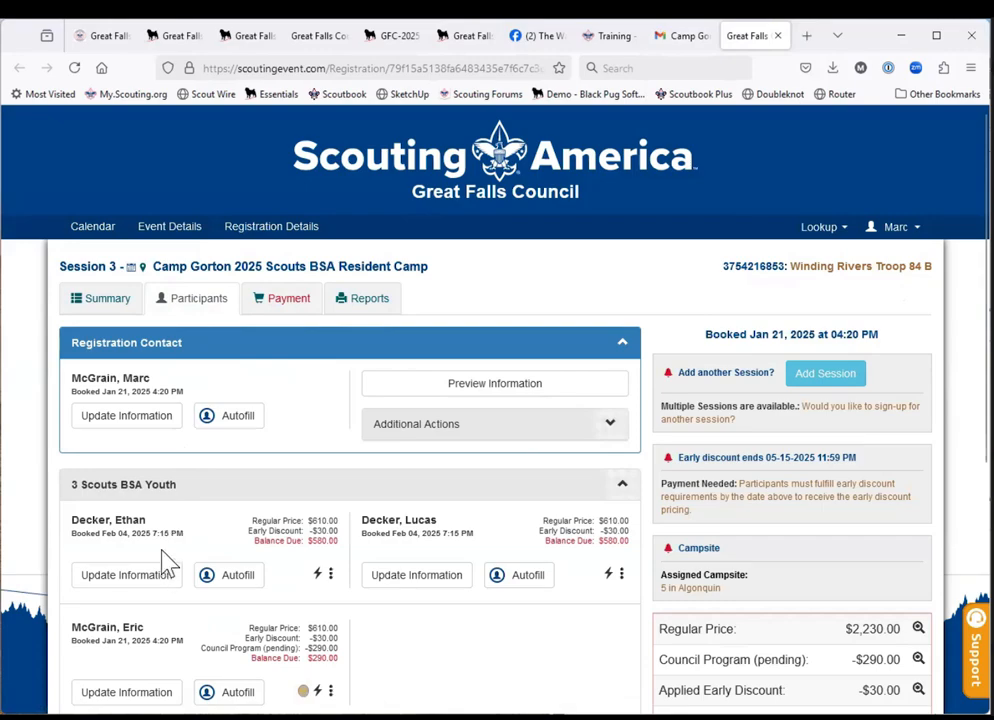
{"action": "scroll", "coordinate": [163, 562], "scroll_direction": "down", "scroll_amount": 3}
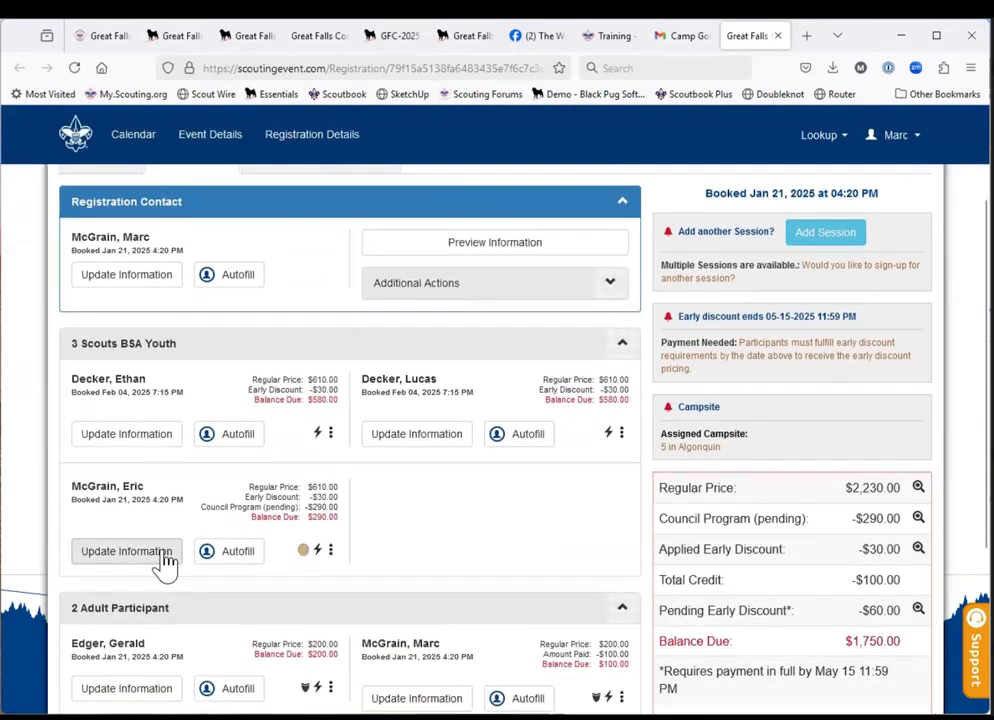
{"action": "left_click", "coordinate": [127, 455]}
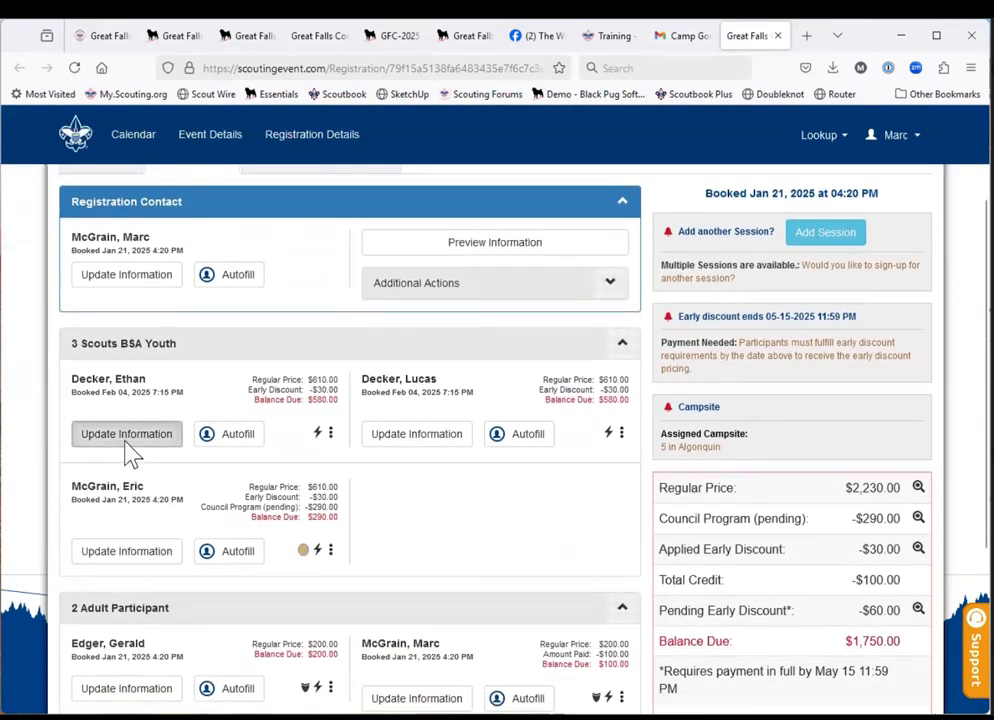
{"action": "scroll", "coordinate": [260, 506], "scroll_direction": "down", "scroll_amount": 5}
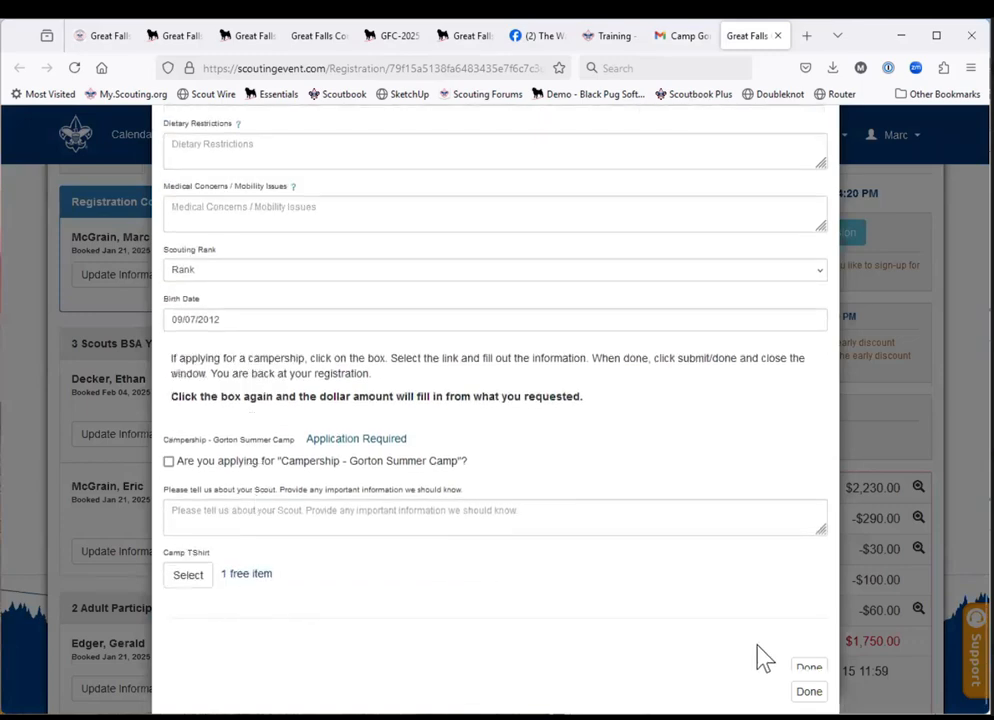
{"action": "left_click", "coordinate": [808, 692]}
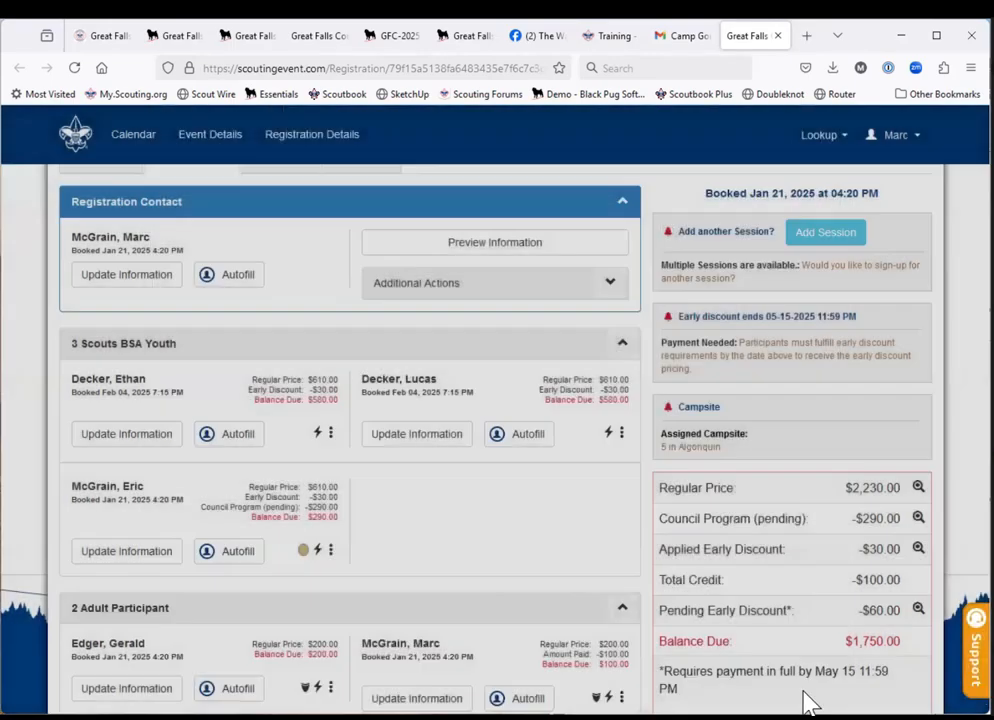
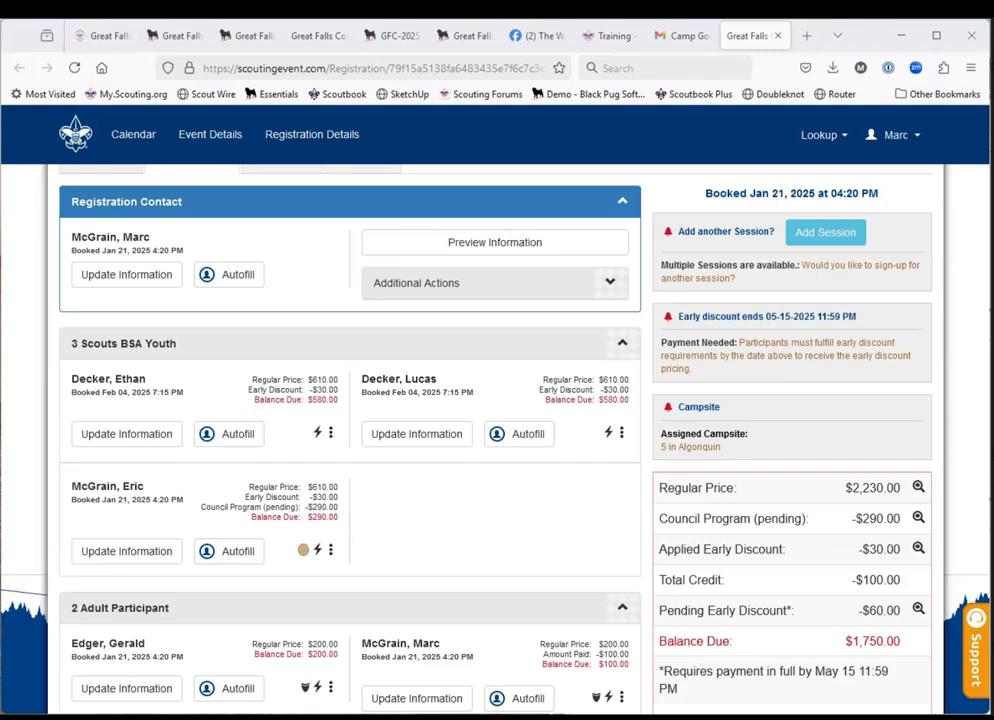
{"action": "scroll", "coordinate": [528, 462], "scroll_direction": "down", "scroll_amount": 2}
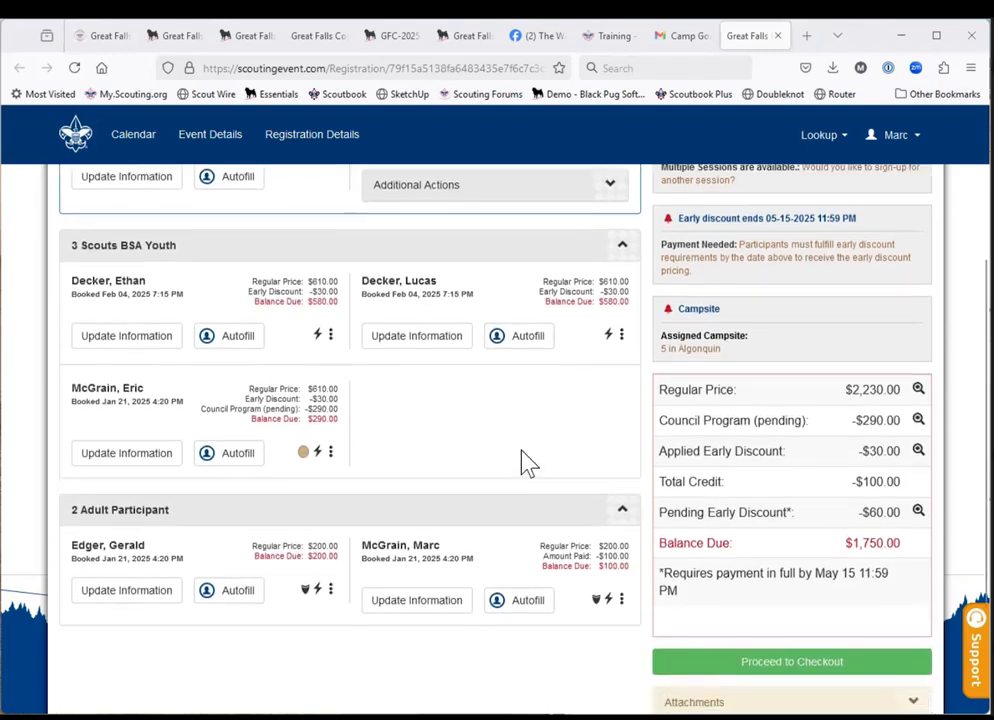
{"action": "scroll", "coordinate": [528, 462], "scroll_direction": "up", "scroll_amount": 3}
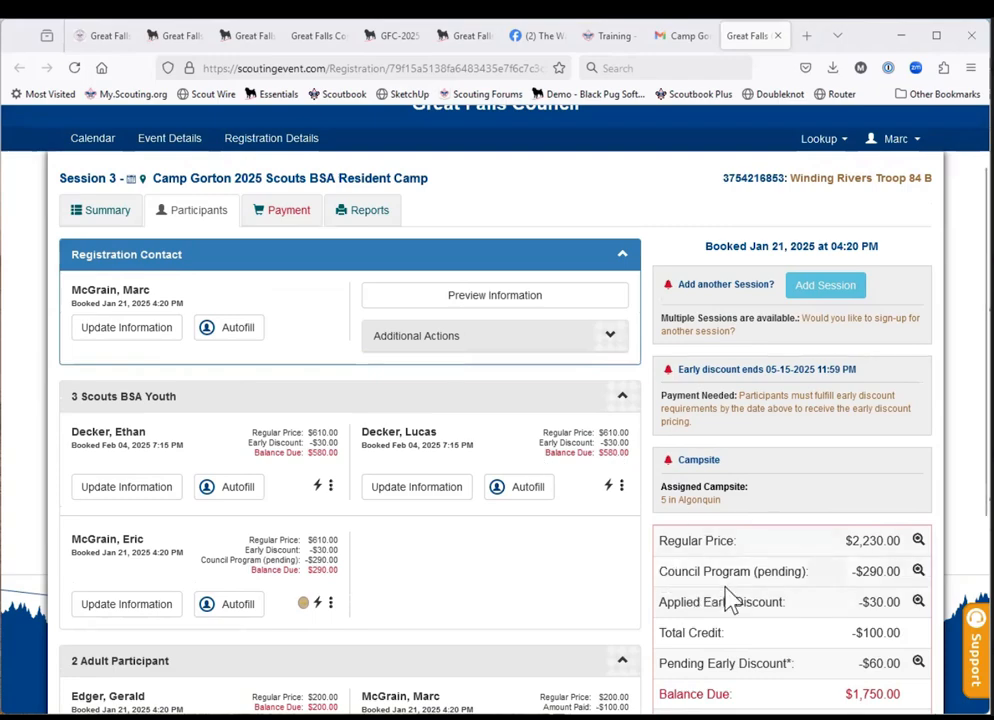
{"action": "scroll", "coordinate": [731, 600], "scroll_direction": "down", "scroll_amount": 2}
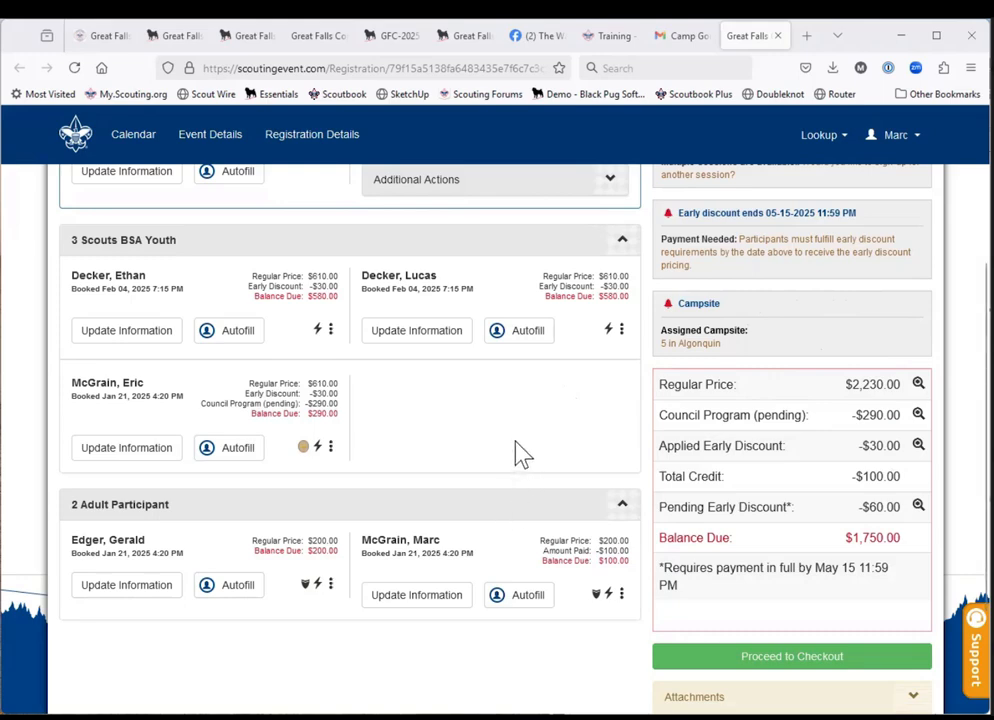
{"action": "scroll", "coordinate": [518, 454], "scroll_direction": "up", "scroll_amount": 3}
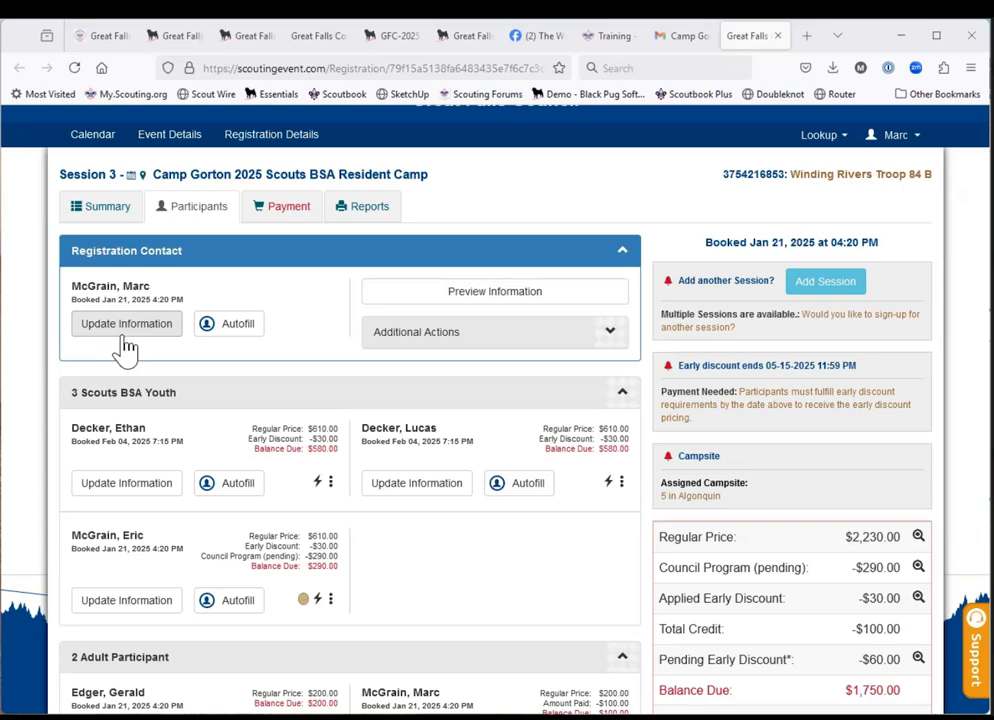
Switch the active roster to My Roster, open it for editing, review its columns through the emergency contact fields, and close it.
{"action": "left_click", "coordinate": [903, 145]}
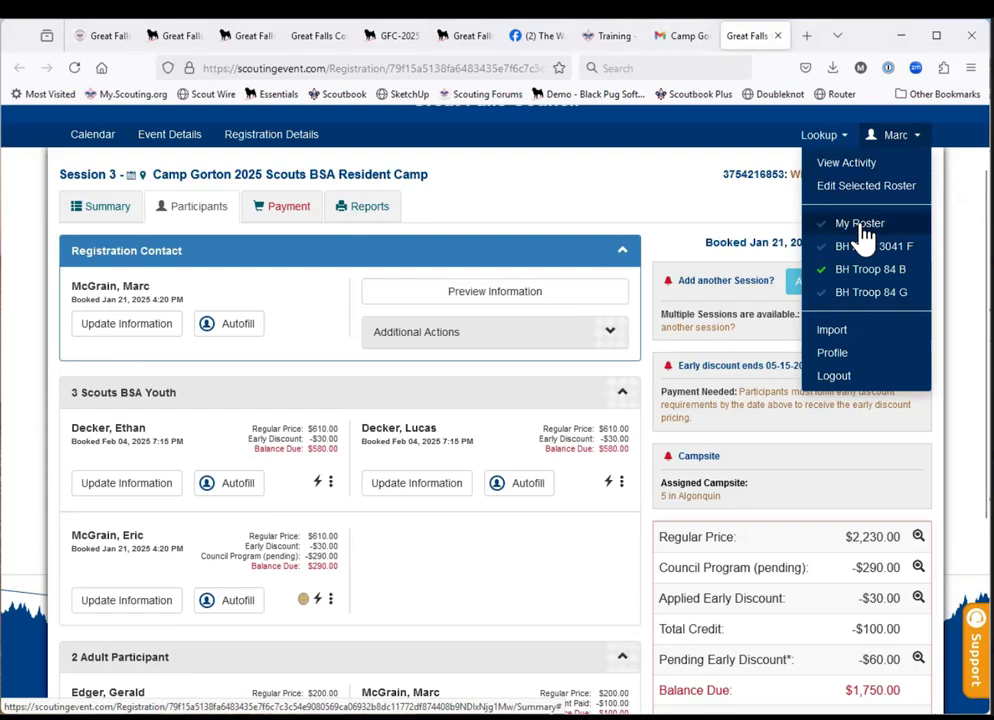
{"action": "scroll", "coordinate": [862, 236], "scroll_direction": "up", "scroll_amount": 2}
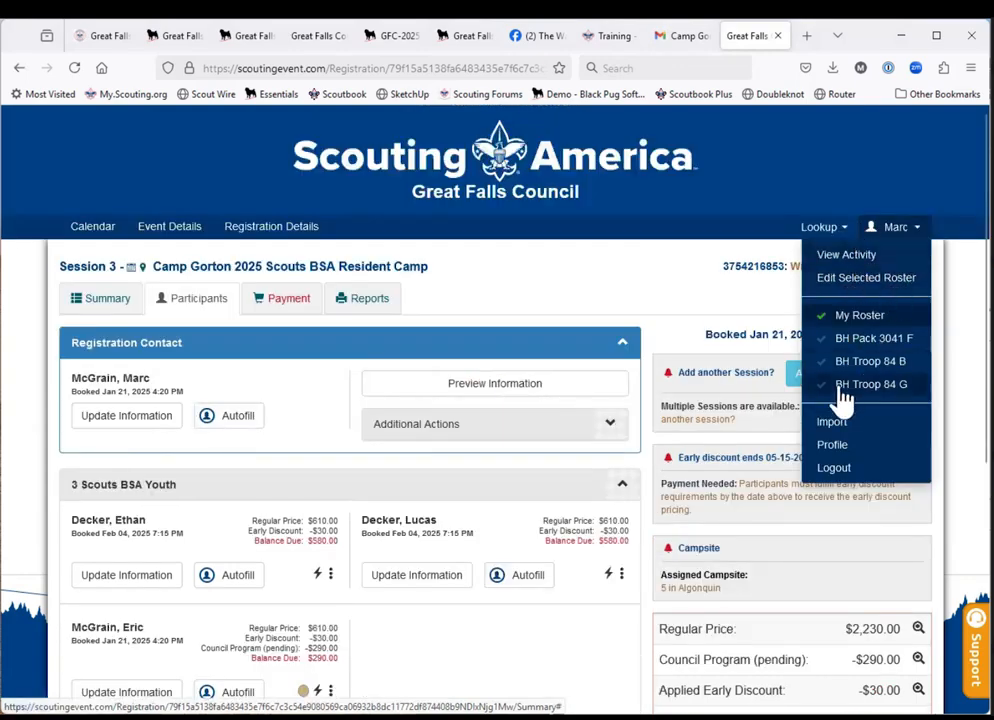
{"action": "left_click", "coordinate": [862, 281]}
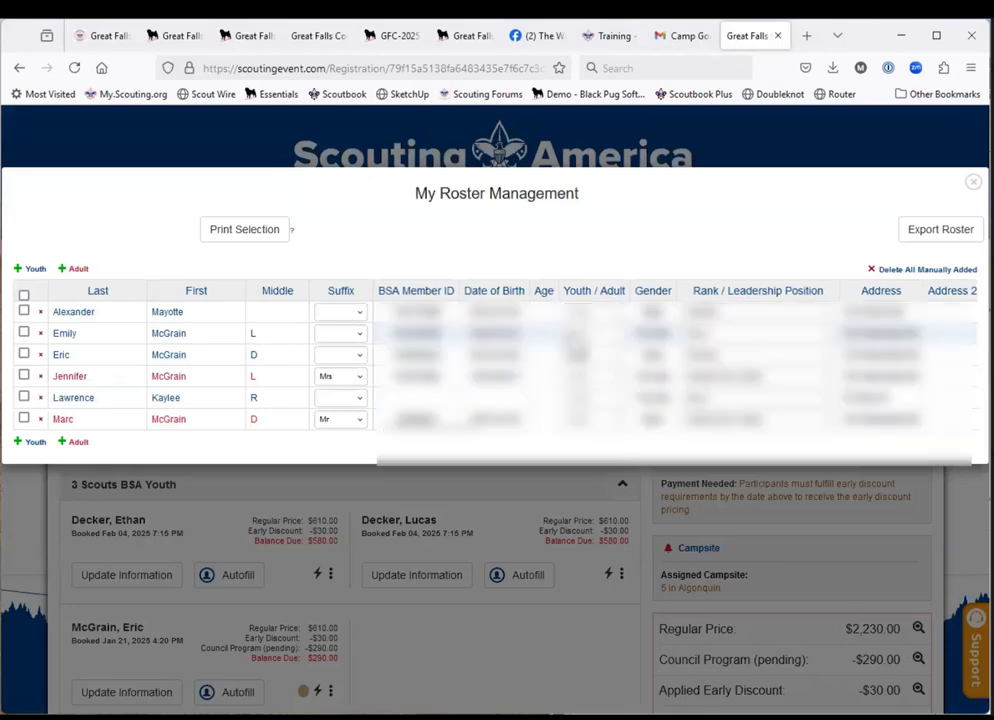
{"action": "scroll", "coordinate": [541, 352], "scroll_direction": "right", "scroll_amount": 5}
{"action": "scroll", "coordinate": [831, 342], "scroll_direction": "right", "scroll_amount": 5}
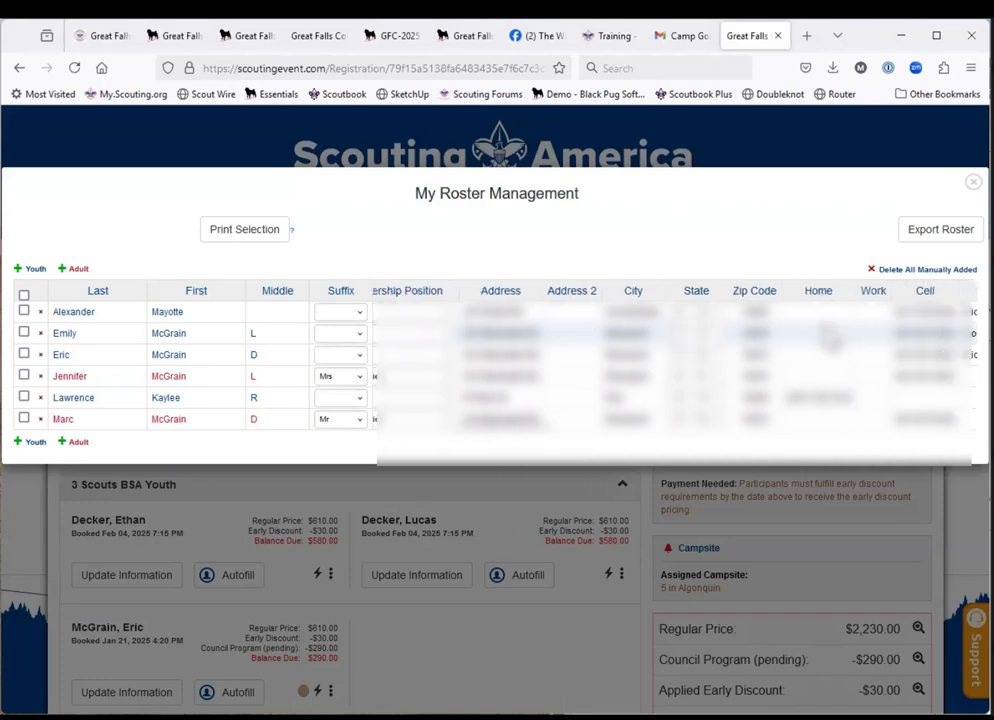
{"action": "scroll", "coordinate": [832, 342], "scroll_direction": "right", "scroll_amount": 2}
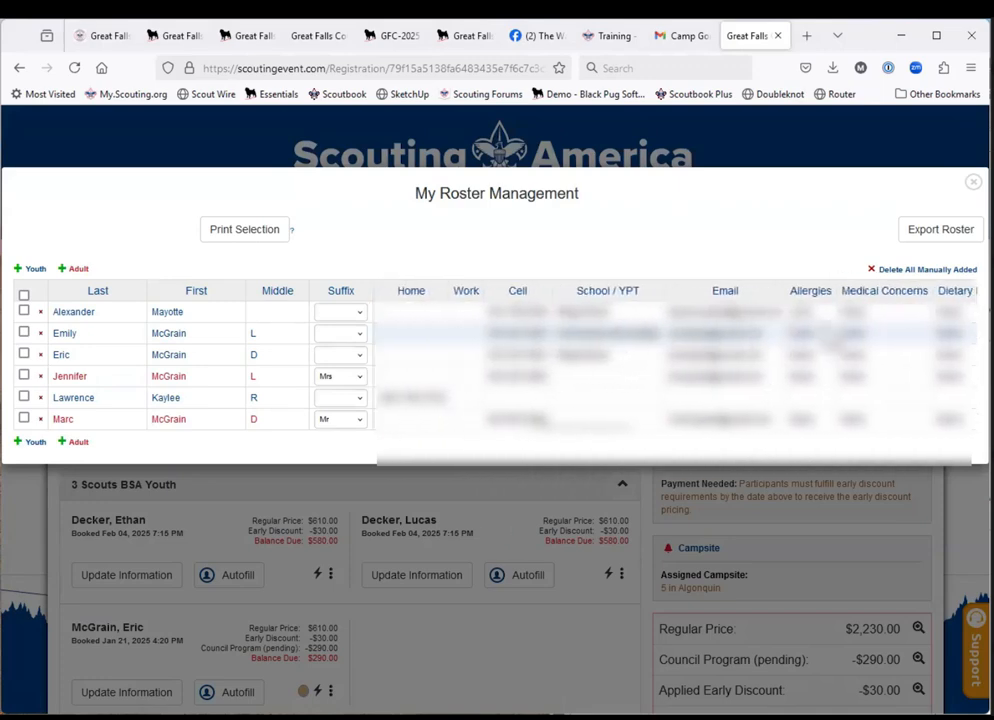
{"action": "scroll", "coordinate": [675, 360], "scroll_direction": "right", "scroll_amount": 5}
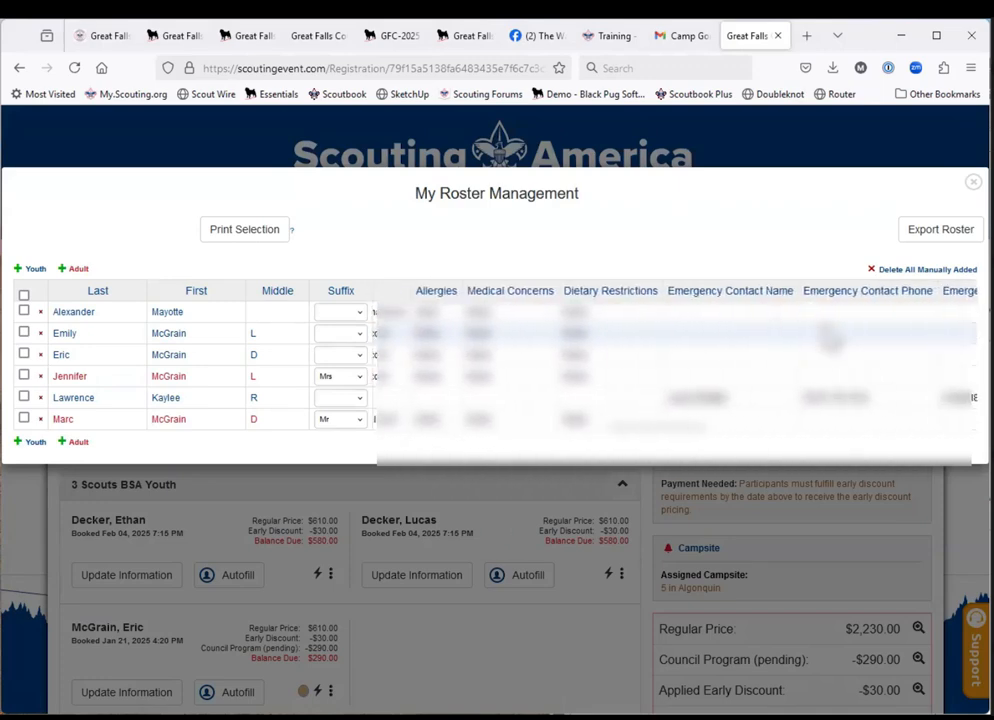
{"action": "scroll", "coordinate": [675, 360], "scroll_direction": "left", "scroll_amount": 4}
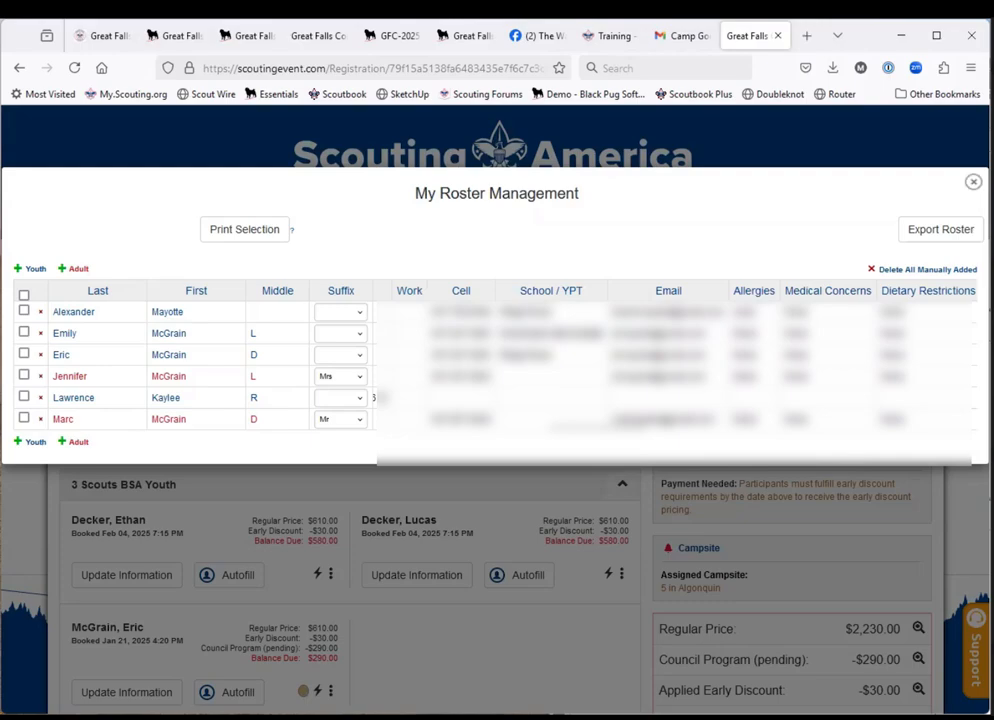
{"action": "left_click", "coordinate": [973, 181]}
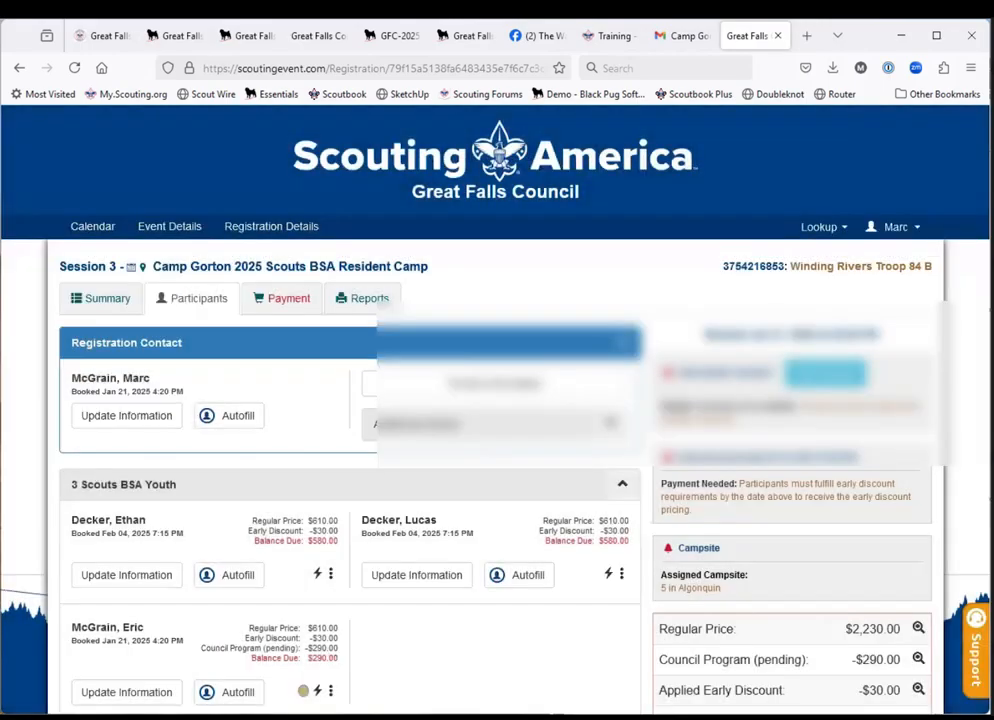
Switch the active roster to BH Troop 84 B, open it, and review its columns through the parent/guardian relationship field.
{"action": "left_click", "coordinate": [899, 236]}
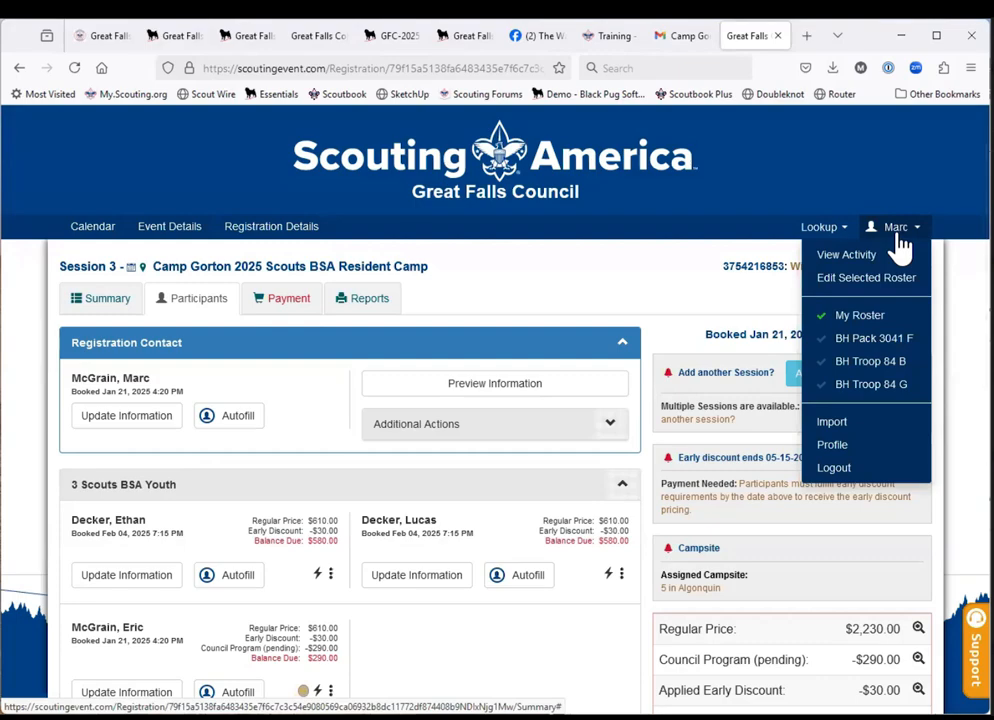
{"action": "left_click", "coordinate": [864, 363]}
{"action": "left_click", "coordinate": [852, 283]}
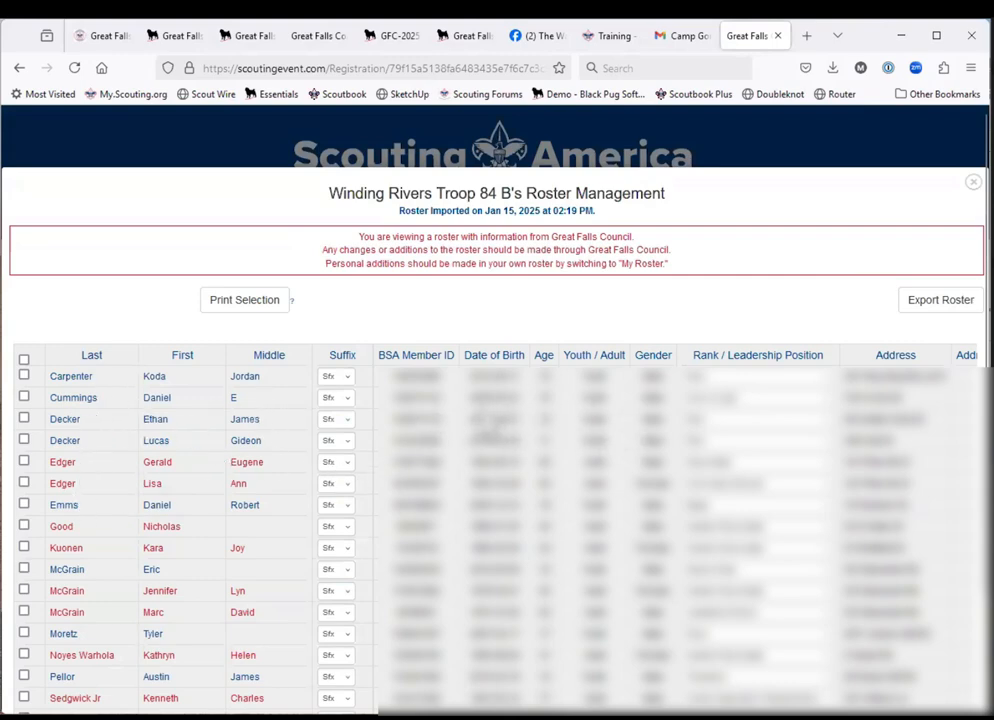
{"action": "scroll", "coordinate": [642, 423], "scroll_direction": "right", "scroll_amount": 4}
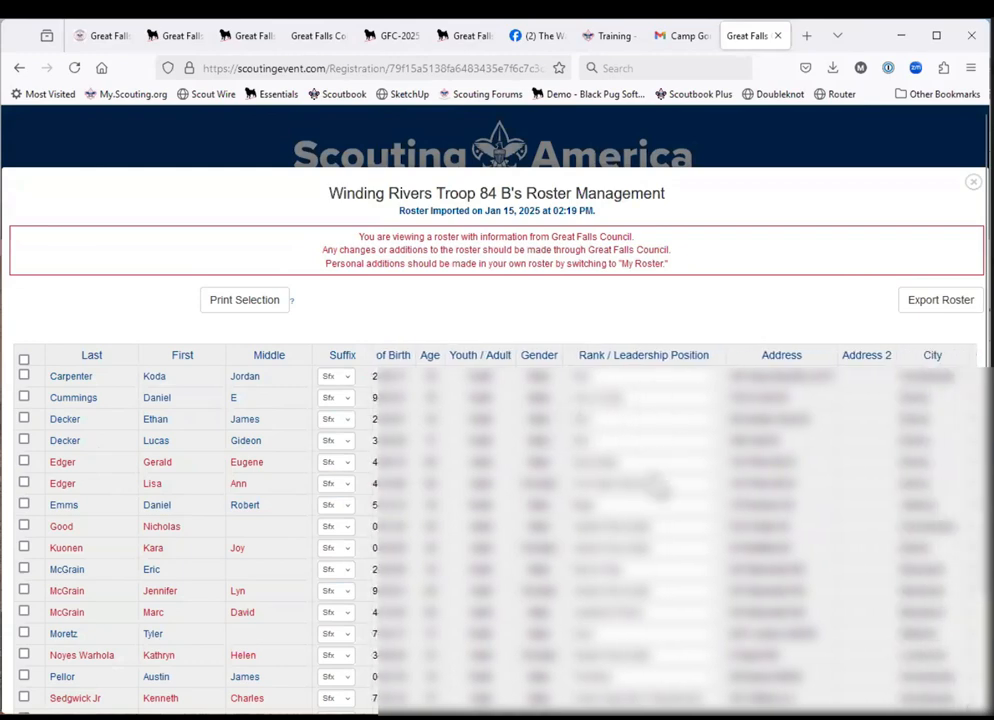
{"action": "scroll", "coordinate": [814, 463], "scroll_direction": "right", "scroll_amount": 8}
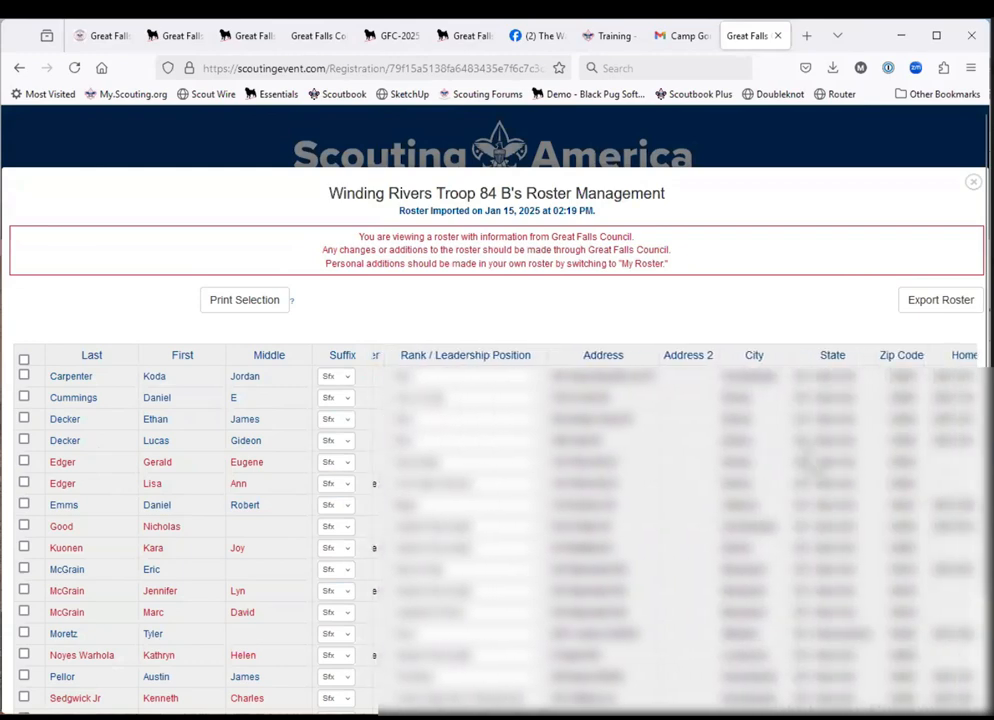
{"action": "scroll", "coordinate": [814, 463], "scroll_direction": "right", "scroll_amount": 12}
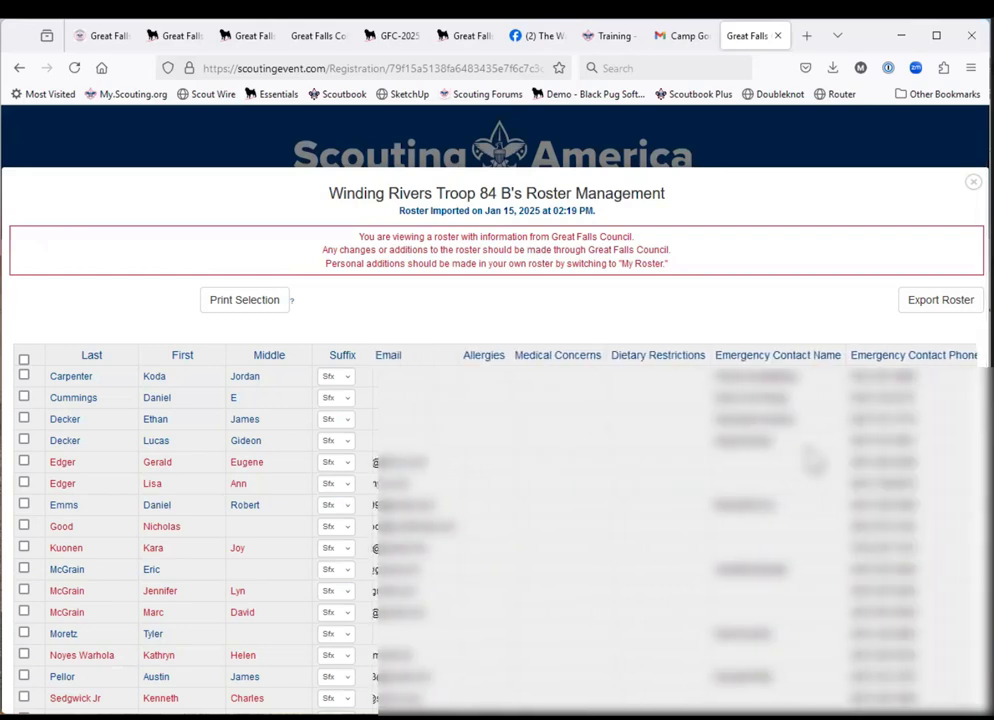
{"action": "scroll", "coordinate": [815, 462], "scroll_direction": "right", "scroll_amount": 10}
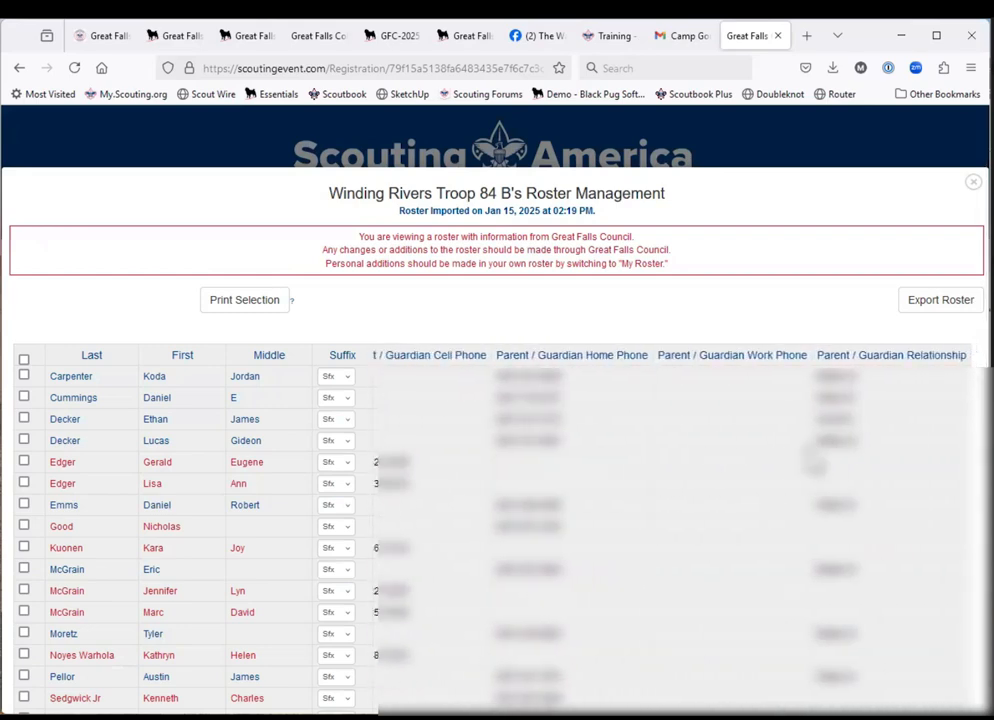
{"action": "scroll", "coordinate": [815, 462], "scroll_direction": "left", "scroll_amount": 5}
{"action": "scroll", "coordinate": [814, 462], "scroll_direction": "left", "scroll_amount": 12}
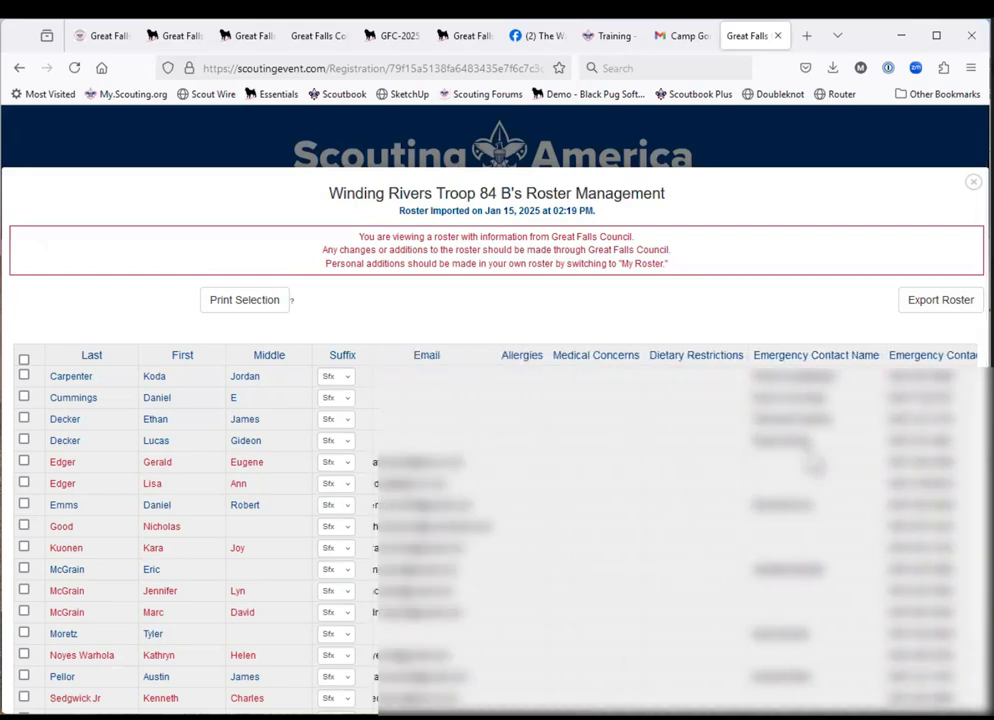
{"action": "scroll", "coordinate": [815, 463], "scroll_direction": "left", "scroll_amount": 3}
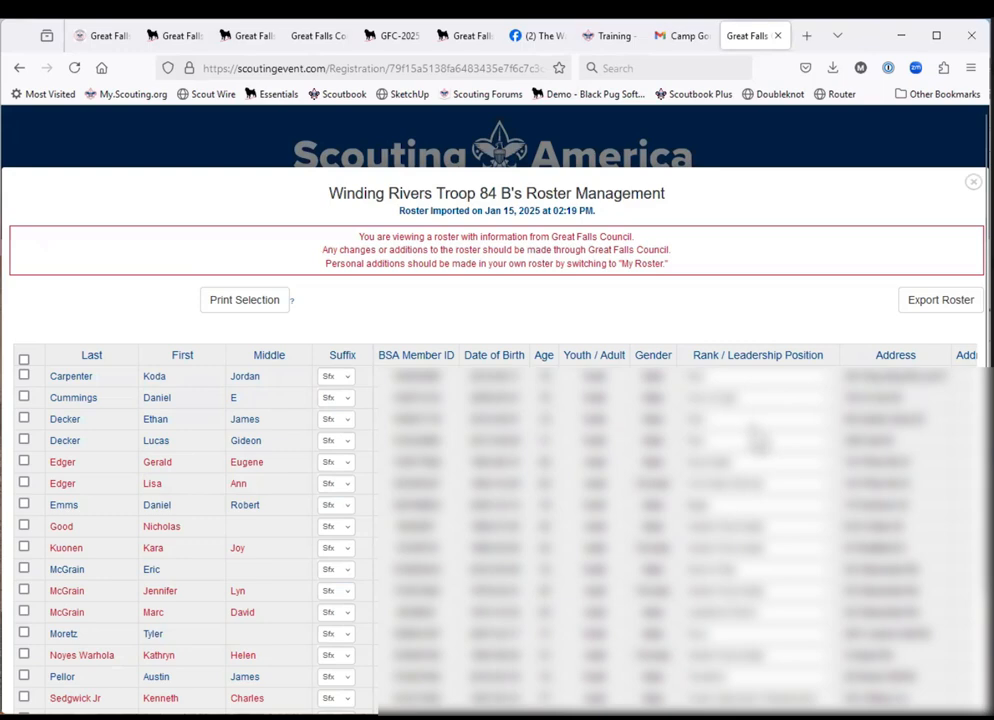
Check the rank options available for the first youth in the troop roster, and close the list without choosing one.
{"action": "scroll", "coordinate": [757, 440], "scroll_direction": "right", "scroll_amount": 2}
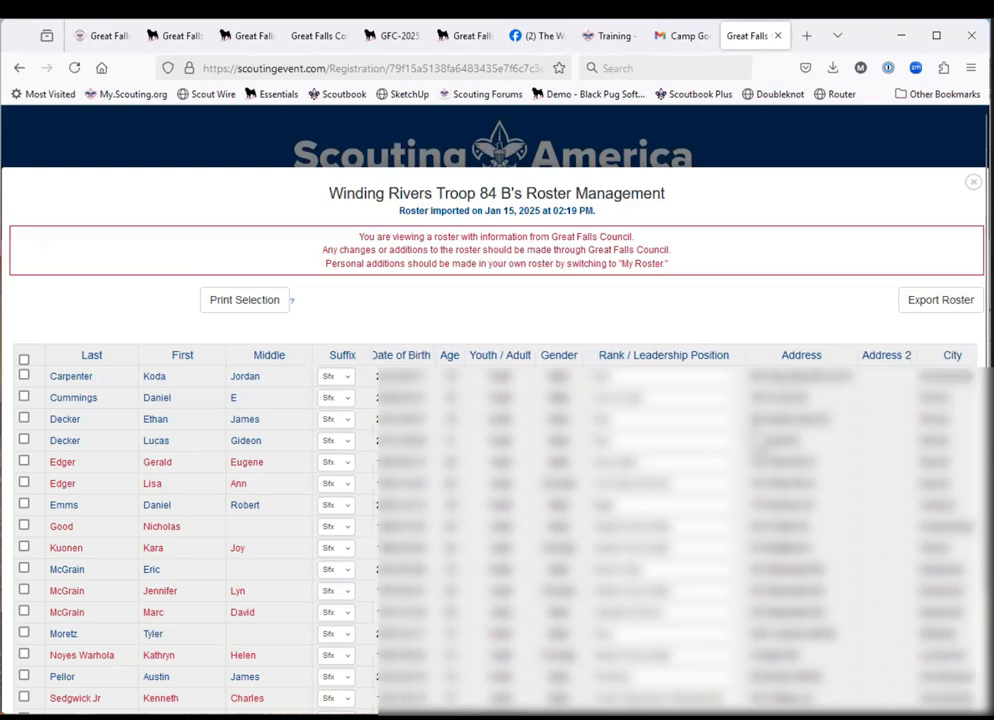
{"action": "scroll", "coordinate": [757, 440], "scroll_direction": "left", "scroll_amount": 2}
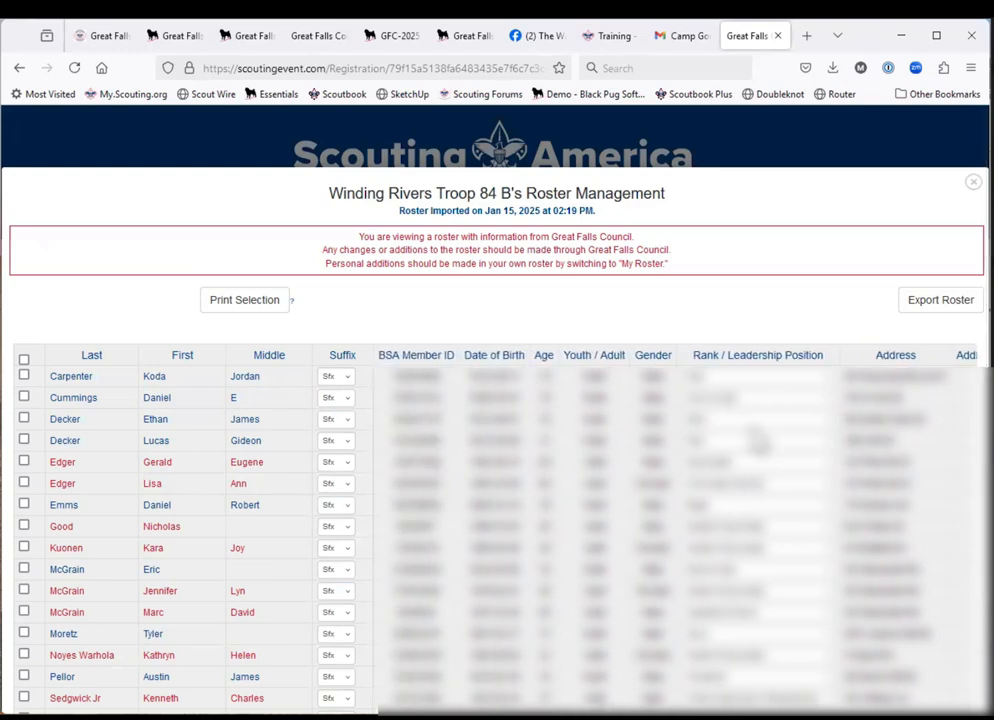
{"action": "left_click", "coordinate": [757, 377]}
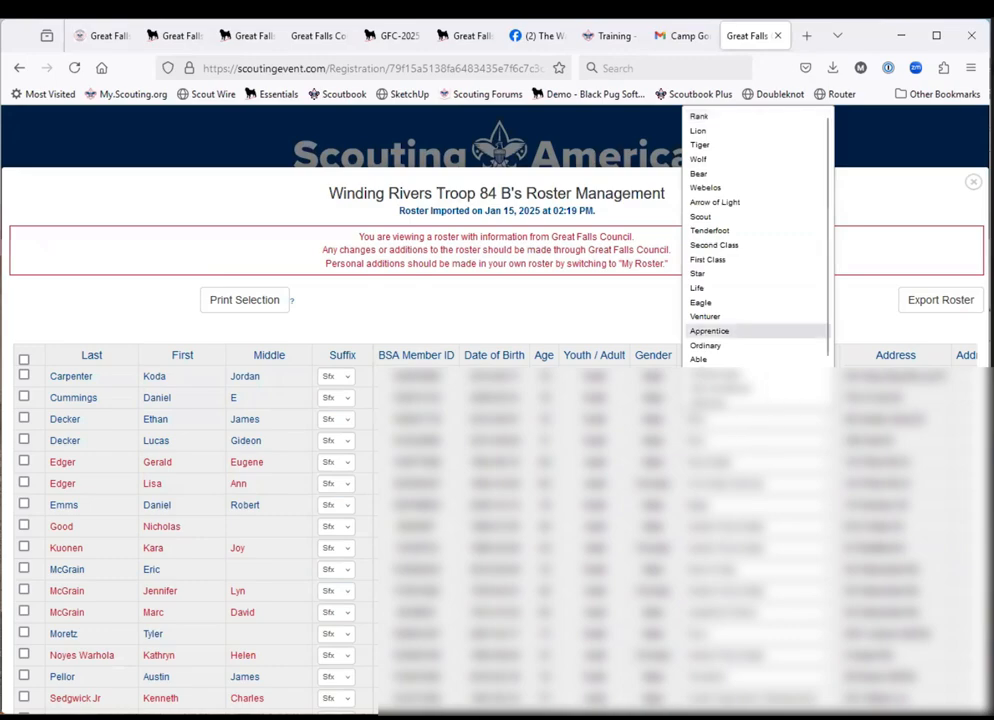
{"action": "key", "text": "Escape"}
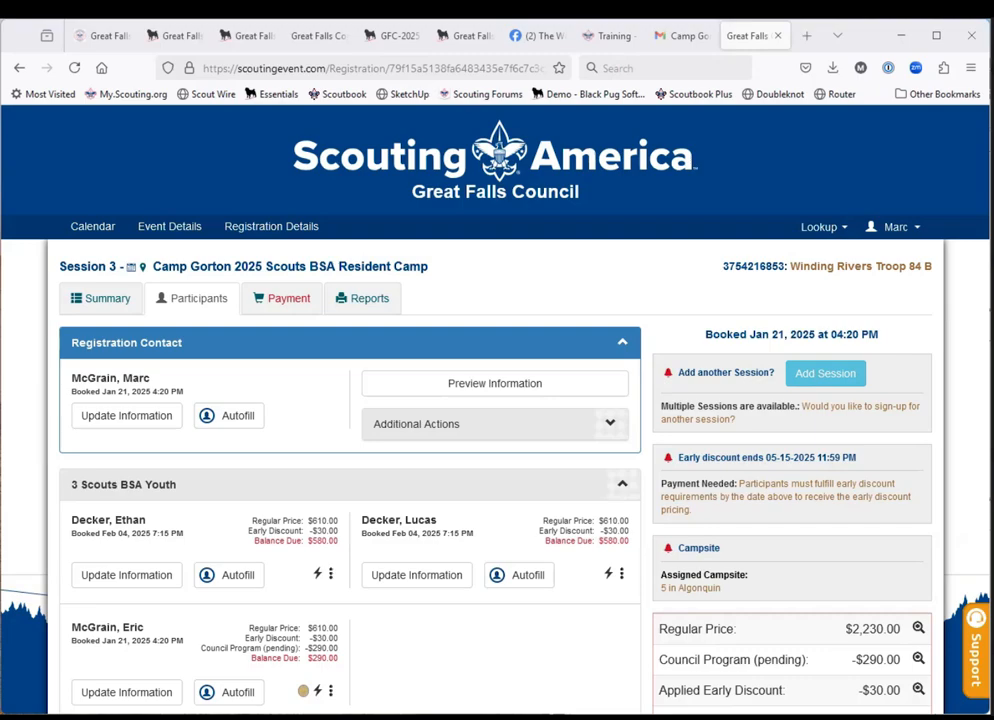
{"action": "scroll", "coordinate": [458, 636], "scroll_direction": "down", "scroll_amount": 3}
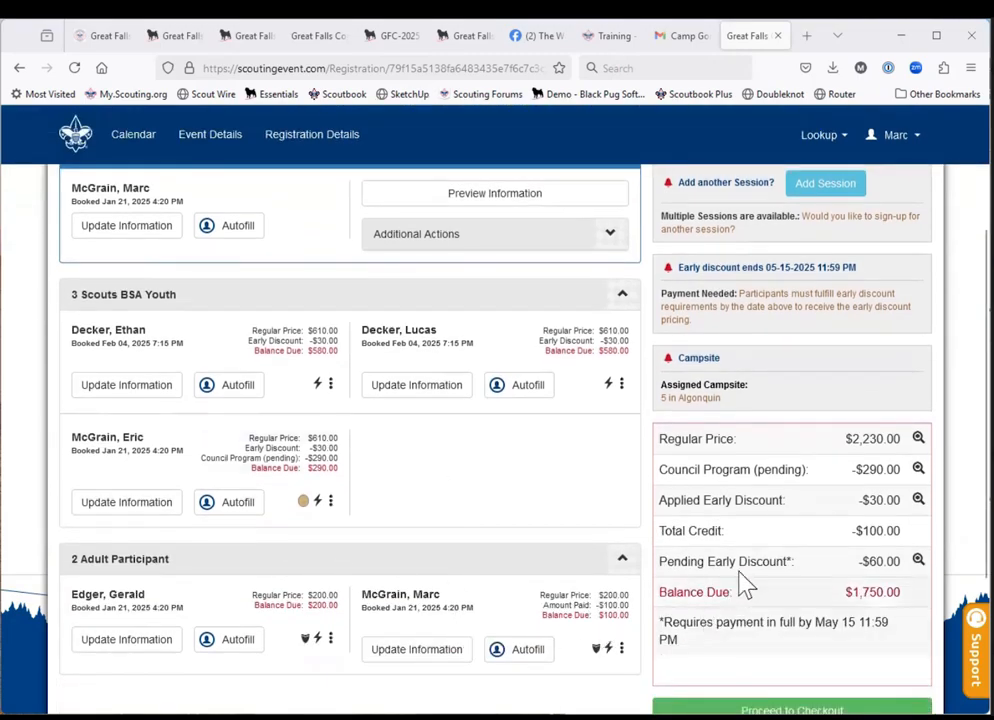
{"action": "scroll", "coordinate": [754, 565], "scroll_direction": "down", "scroll_amount": 1}
{"action": "scroll", "coordinate": [759, 578], "scroll_direction": "up", "scroll_amount": 1}
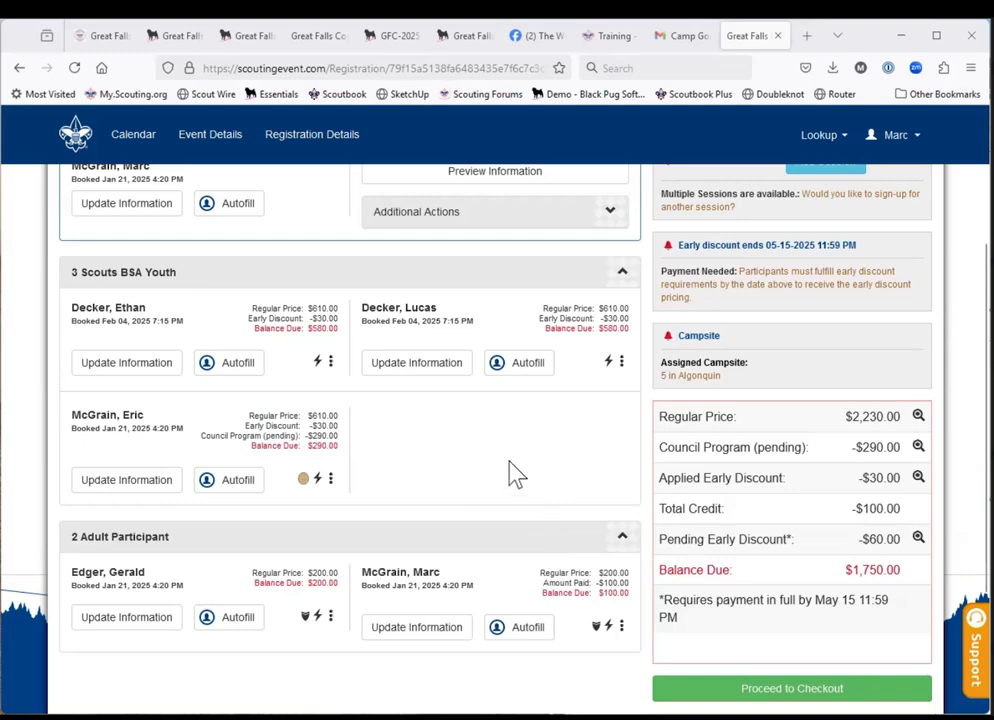
{"action": "scroll", "coordinate": [503, 466], "scroll_direction": "up", "scroll_amount": 1}
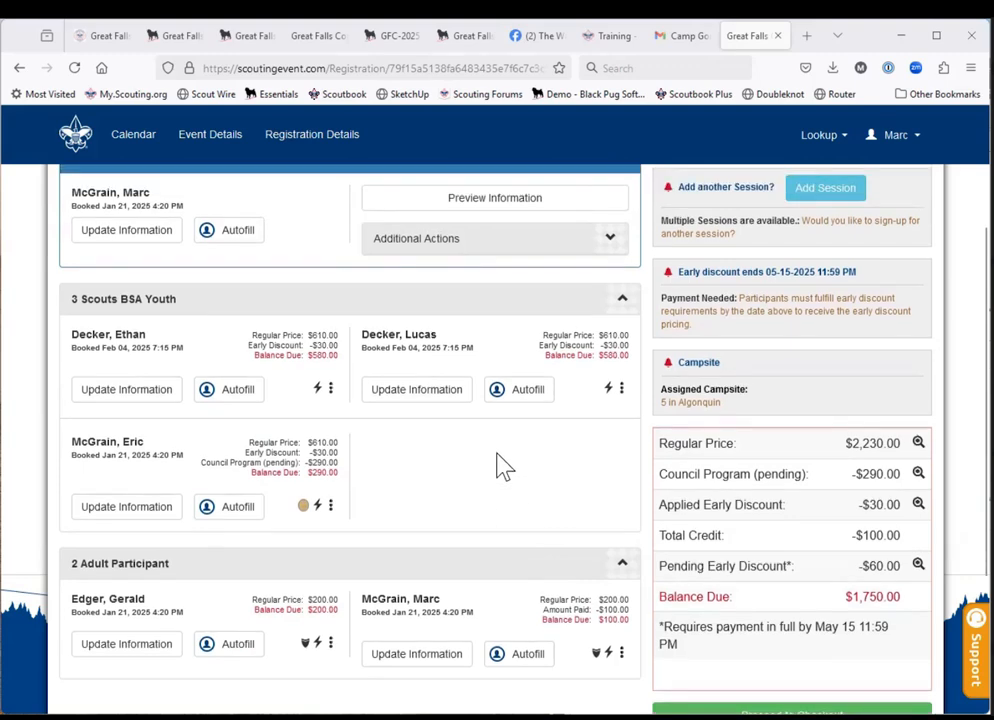